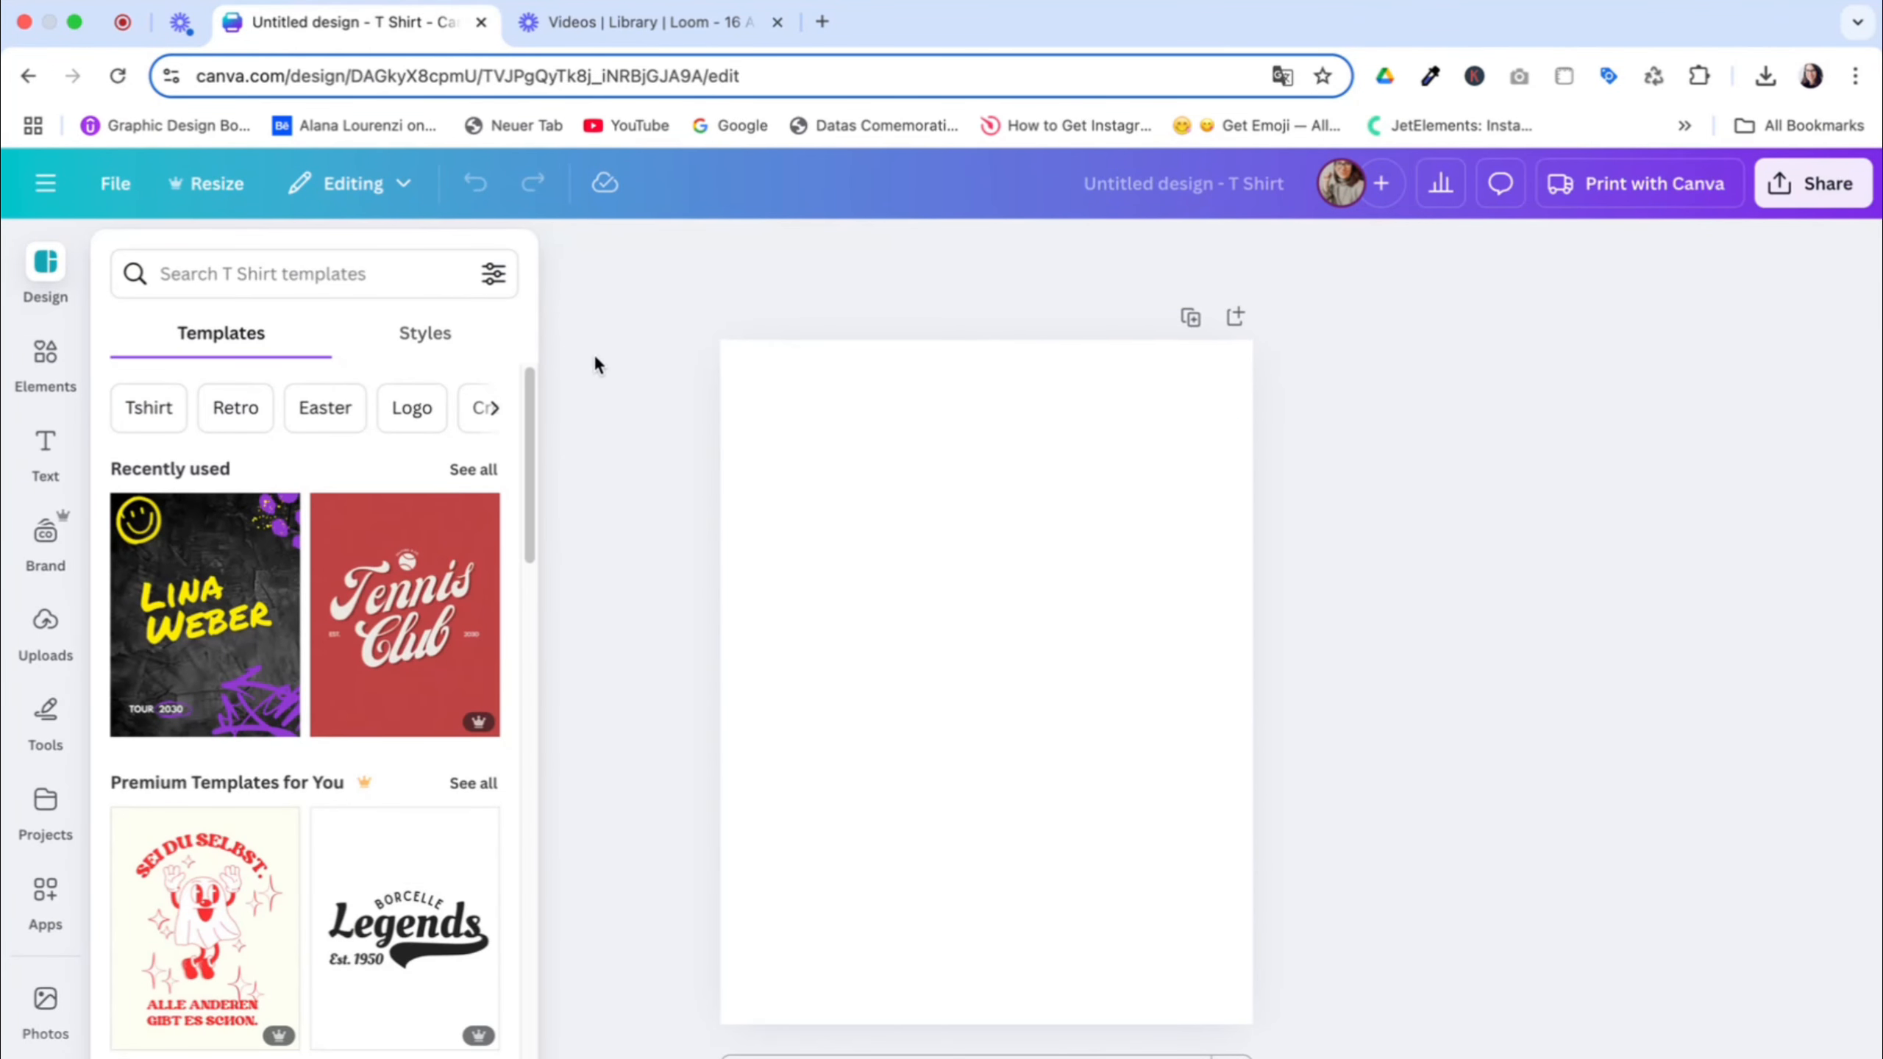
Search the T-shirt templates for "sport event"
scroll(323, 823, "down", 2)
scroll(324, 816, "down", 6)
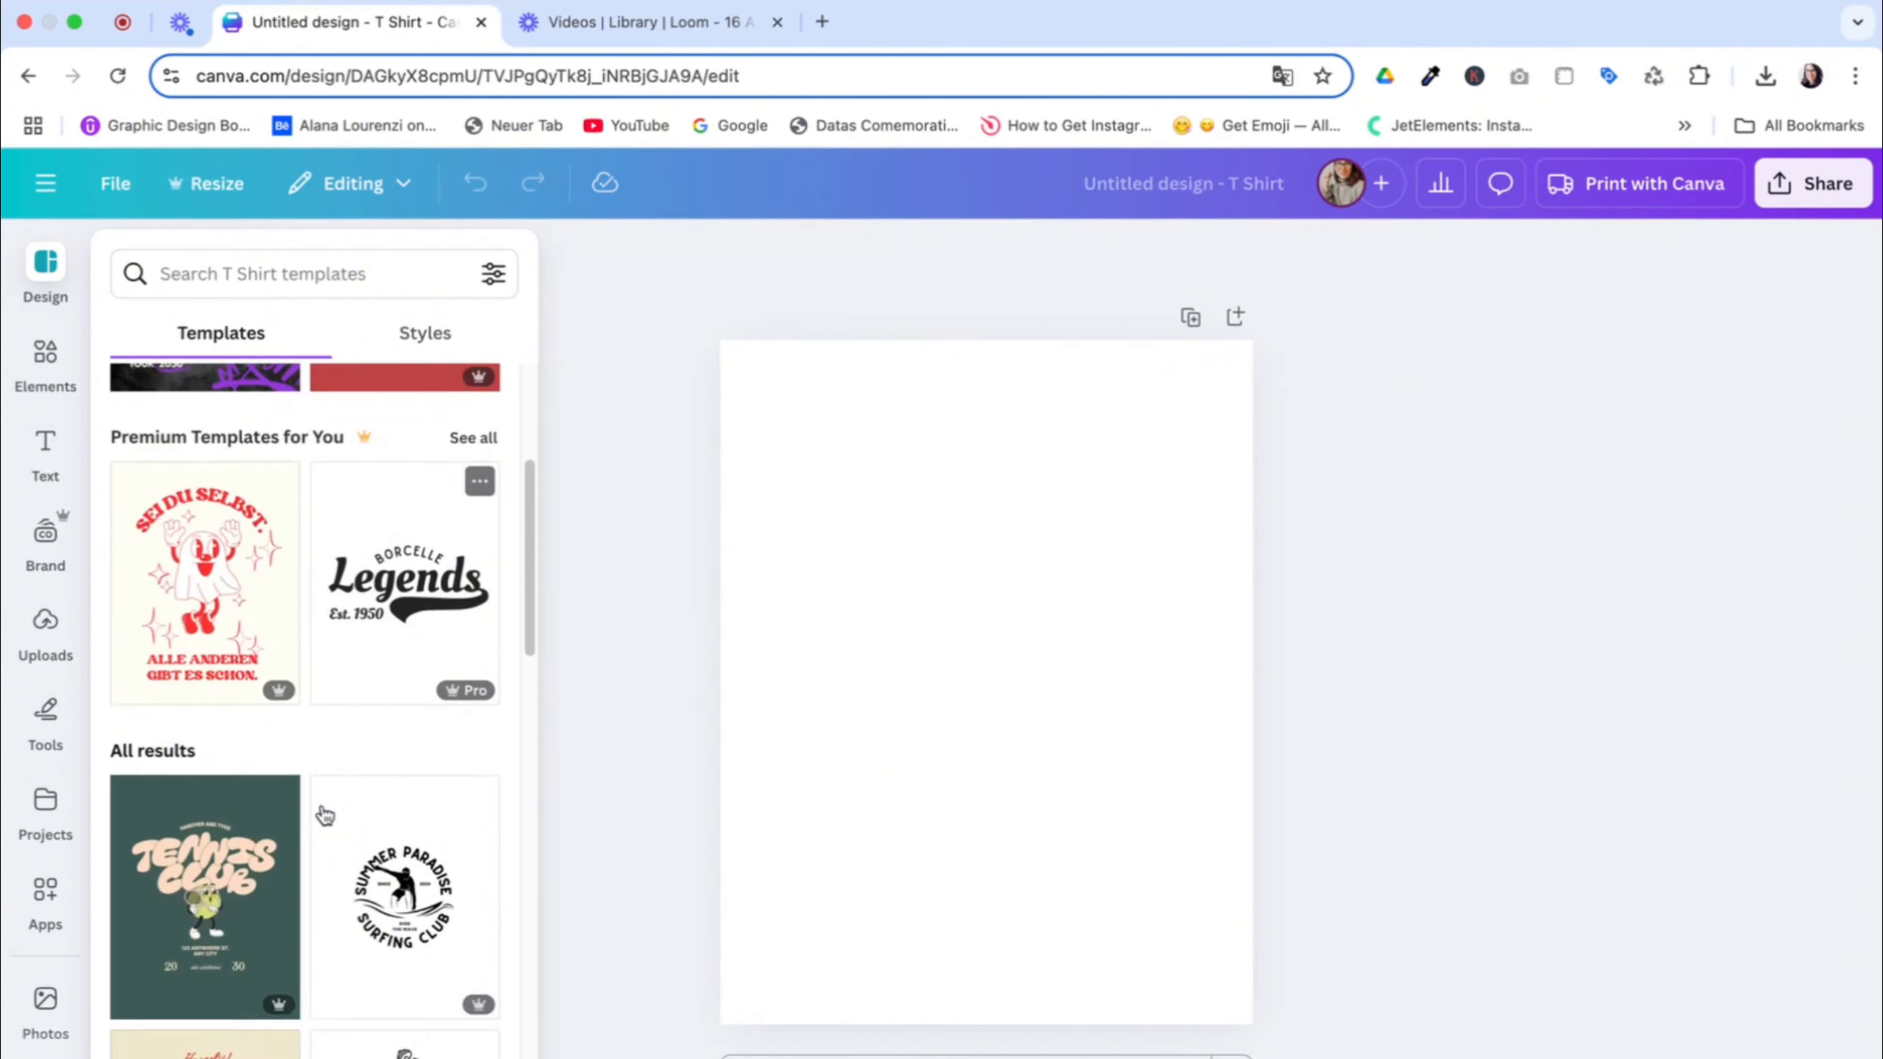
scroll(324, 815, "down", 3)
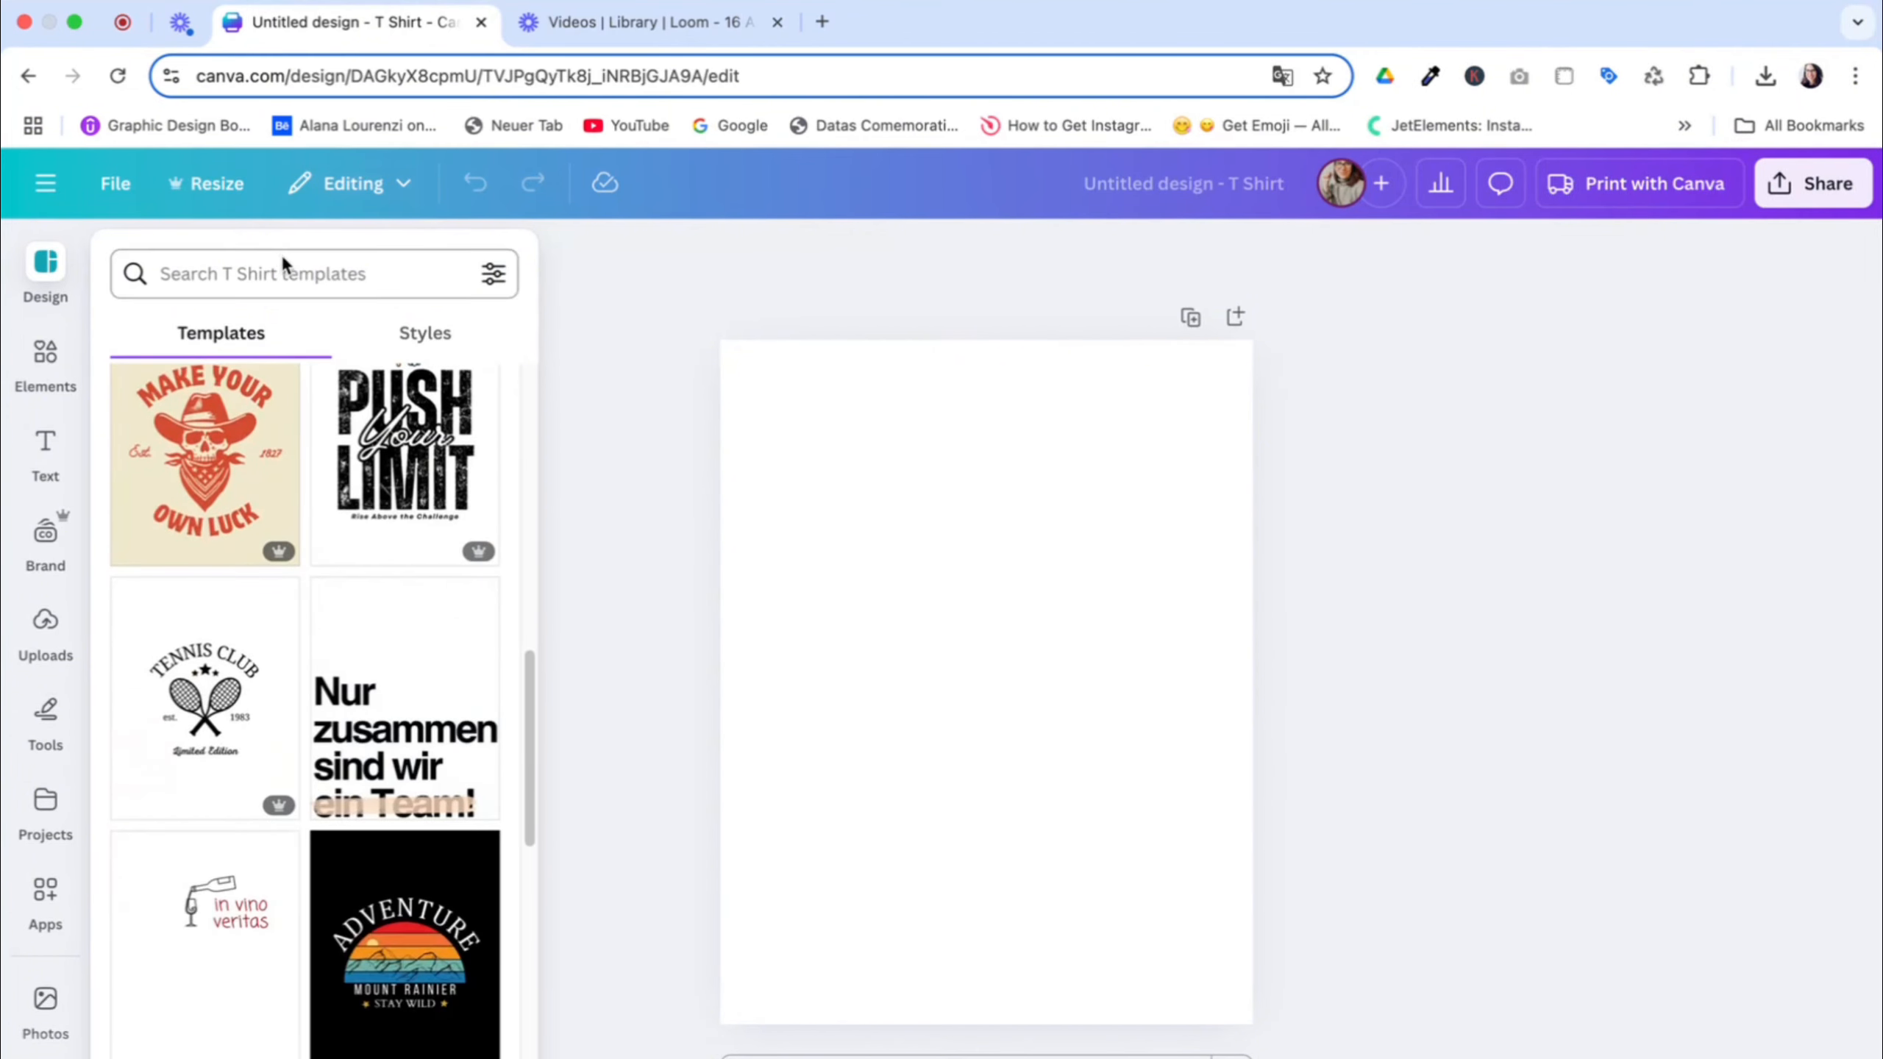
left_click(280, 270)
type("sport e")
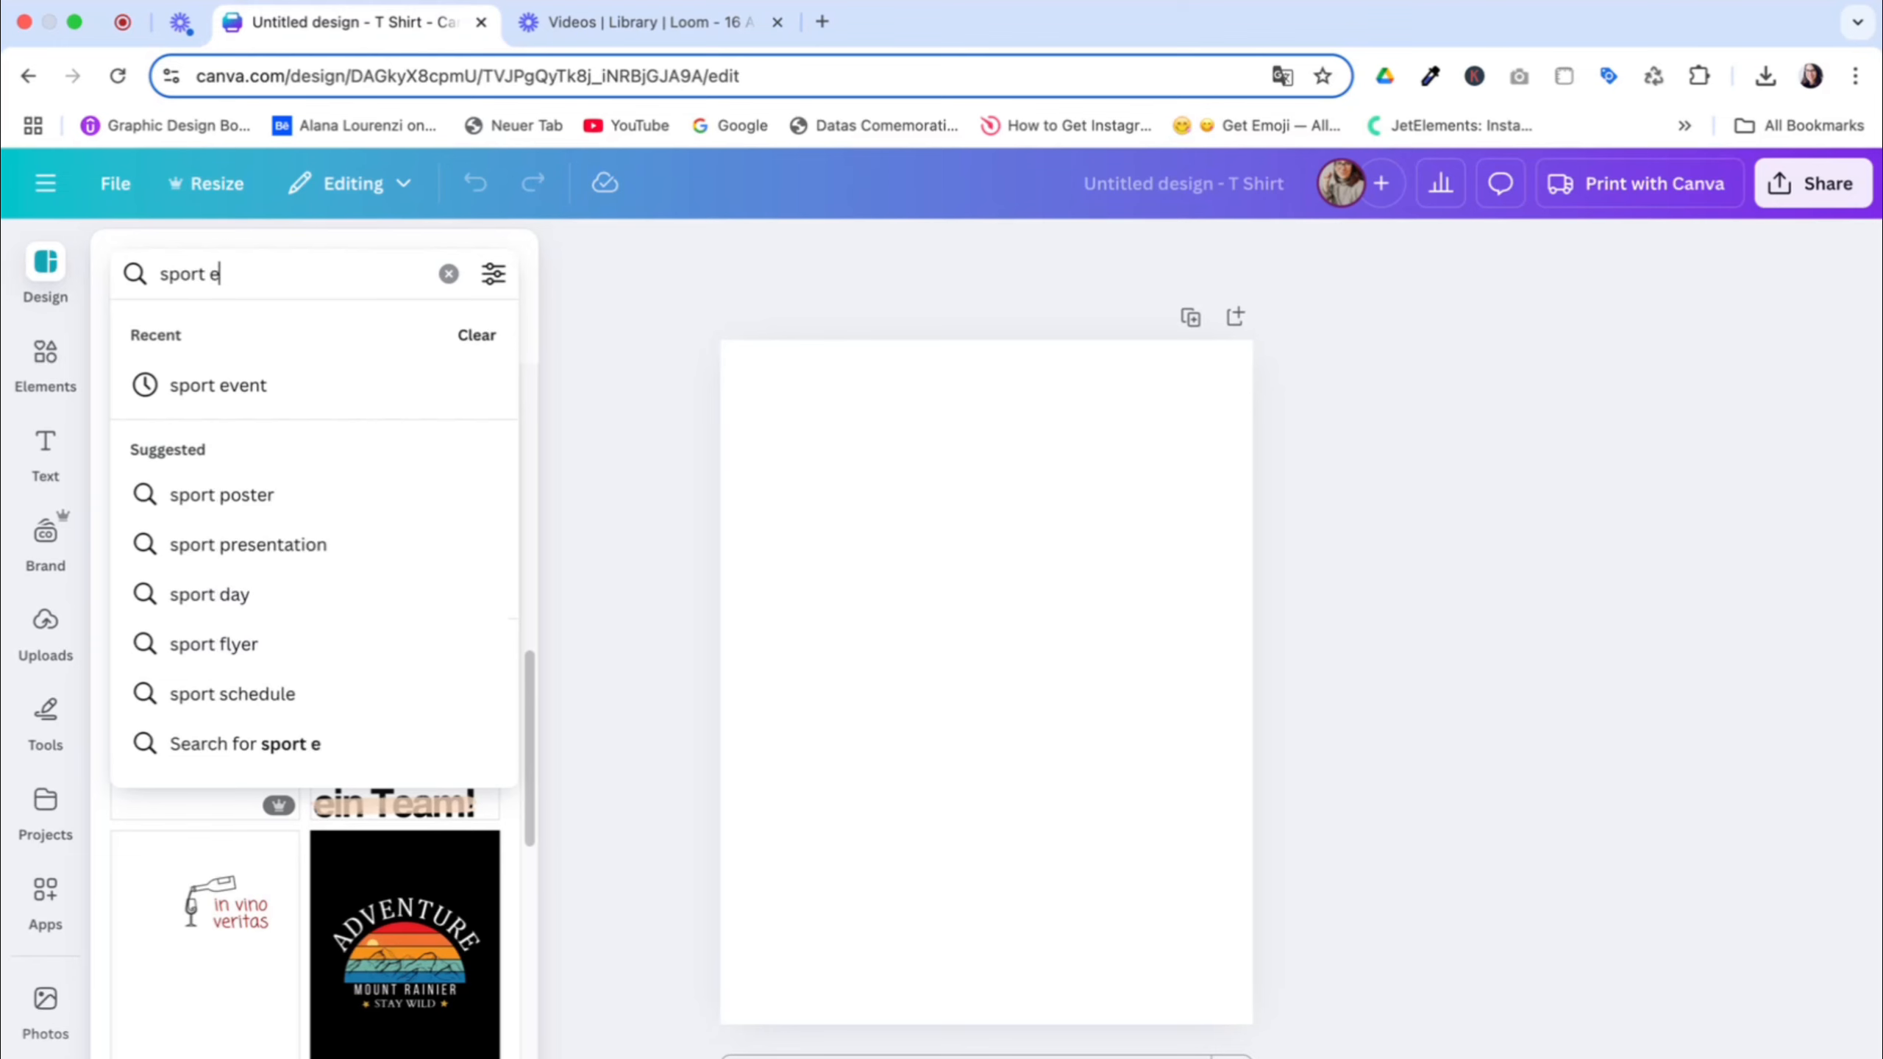
type("vent")
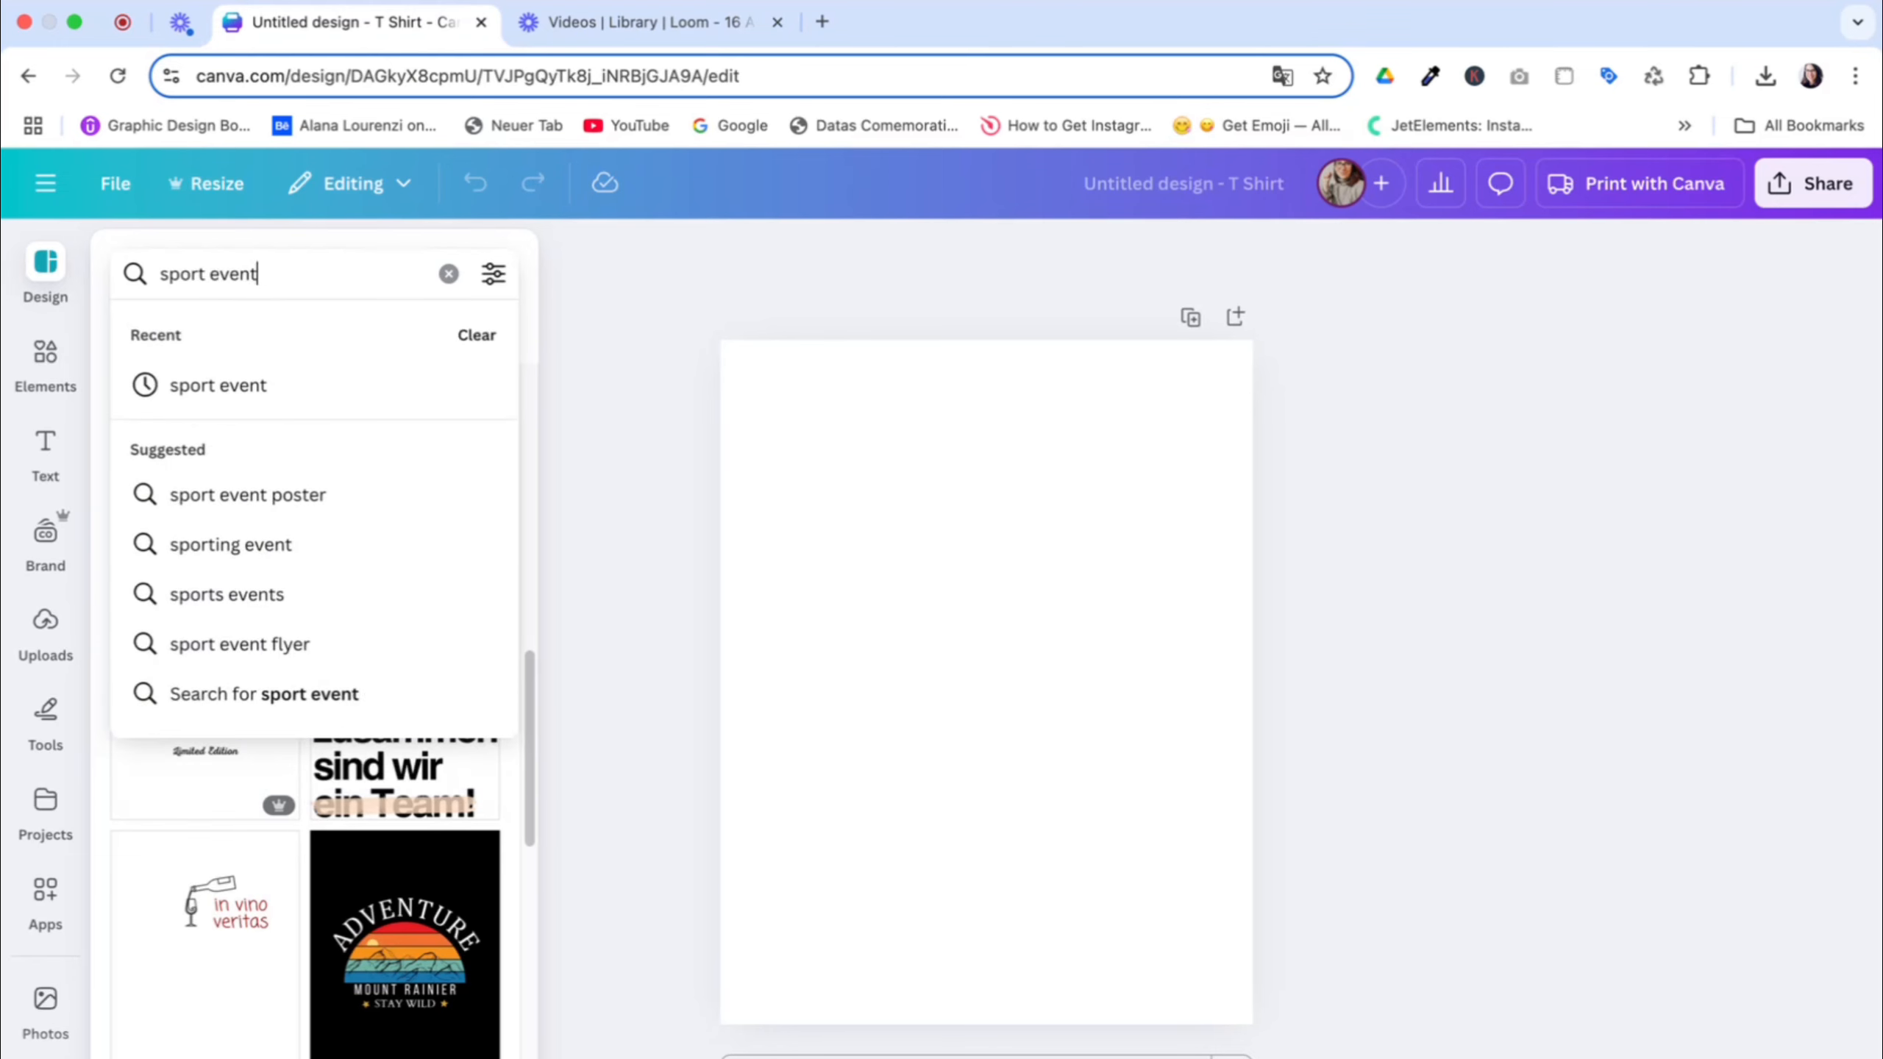
key("Return")
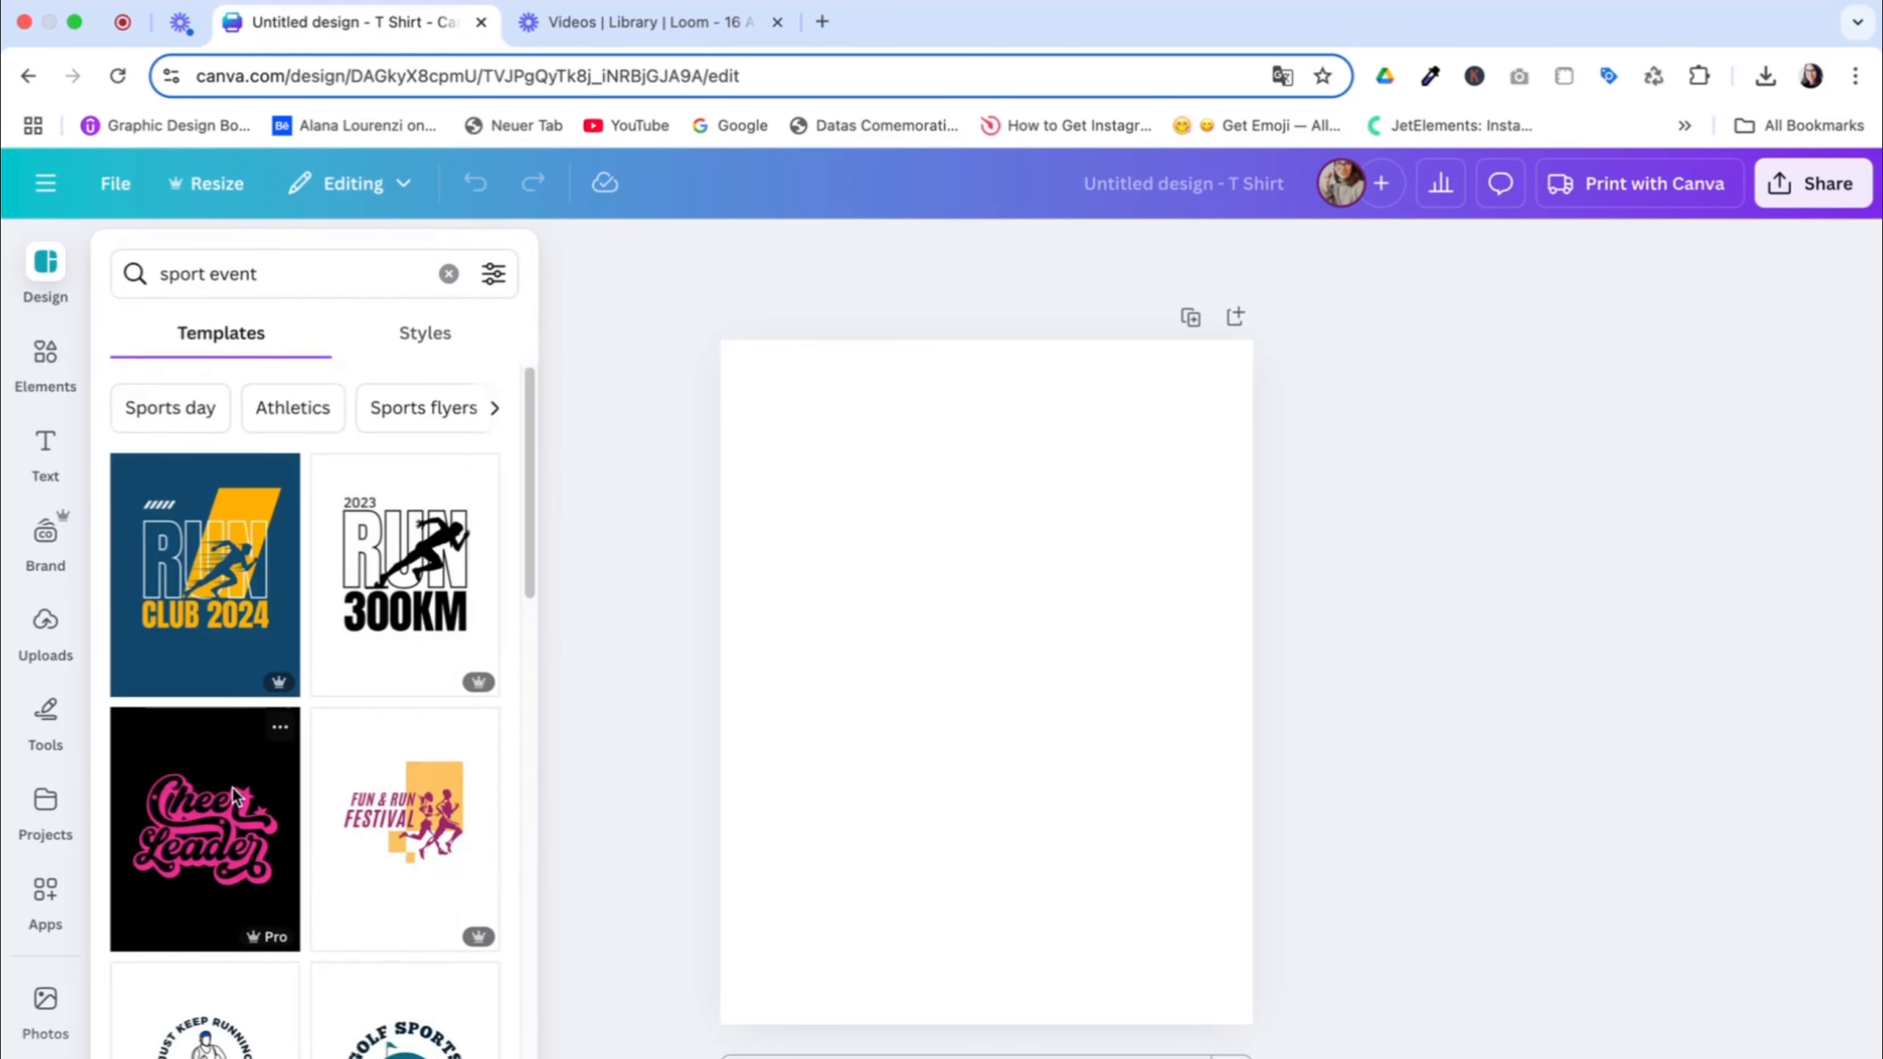
Browse the sport event template results for T-shirt design ideas
scroll(229, 789, "down", 8)
scroll(230, 789, "down", 5)
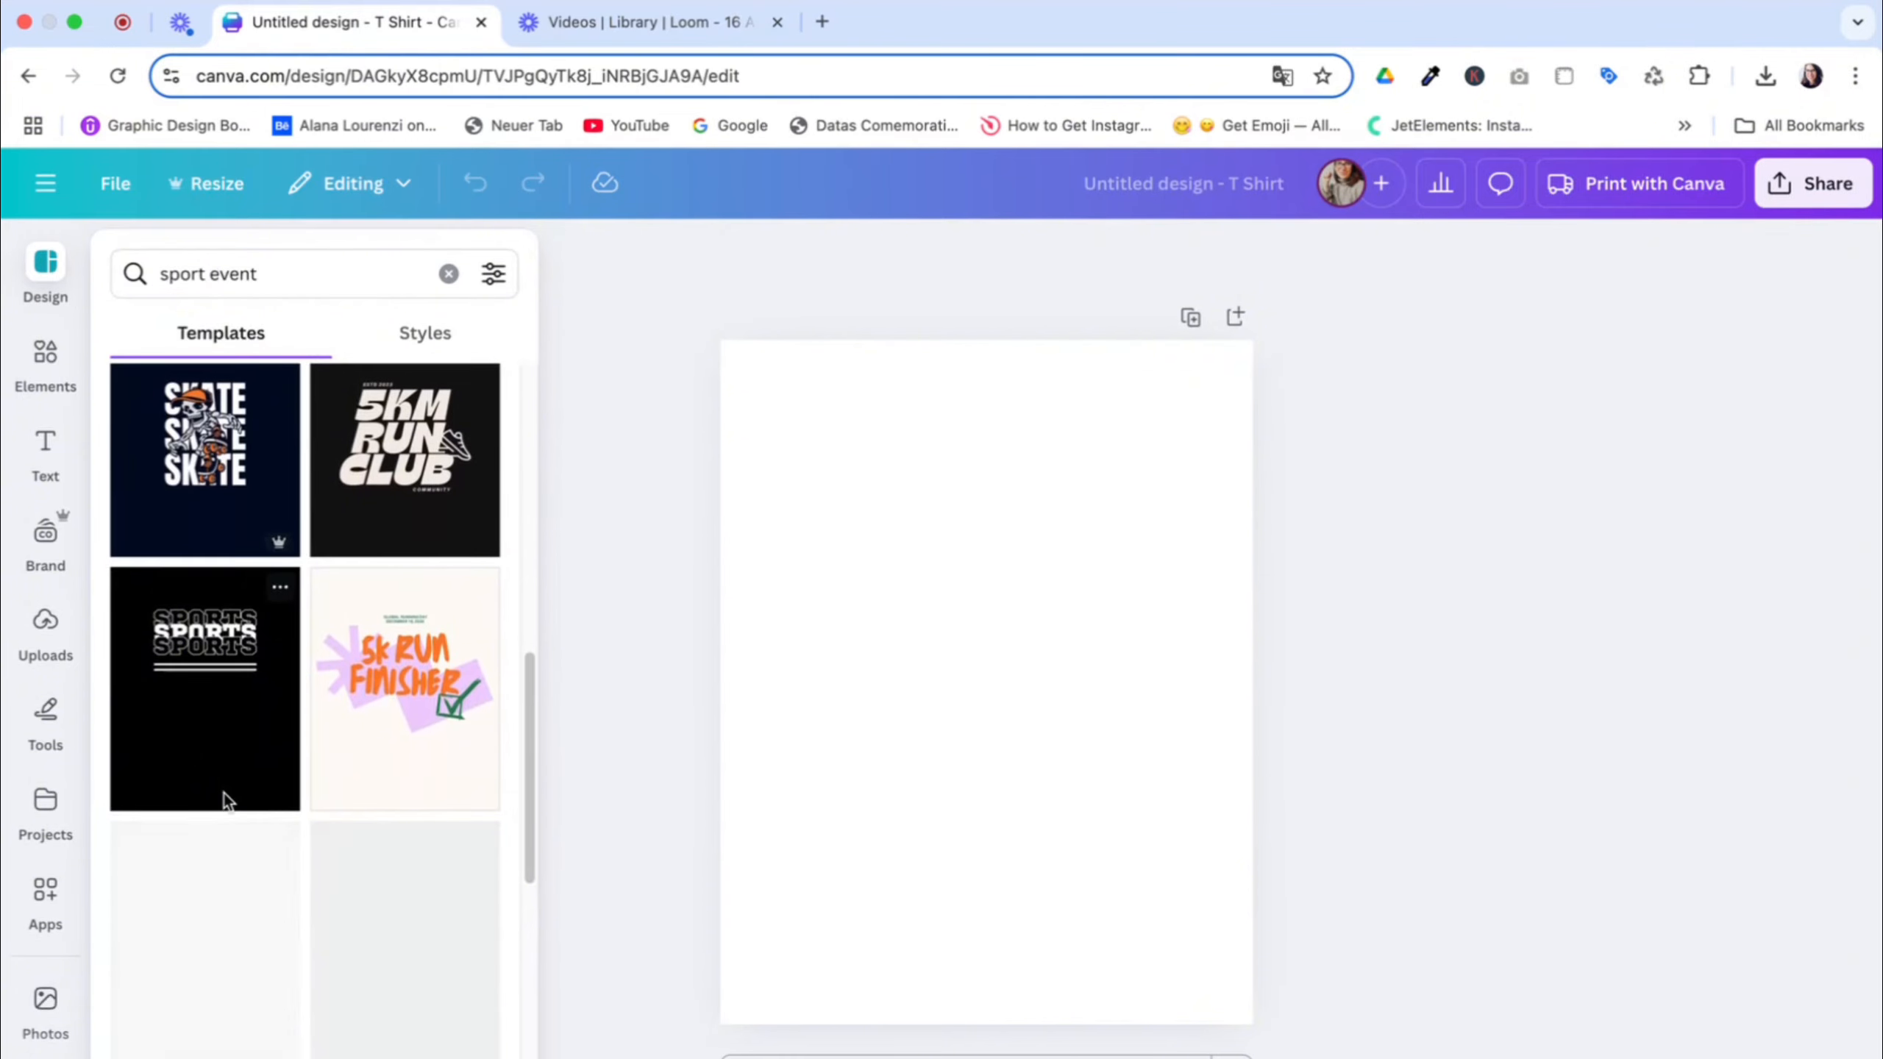
scroll(246, 807, "down", 5)
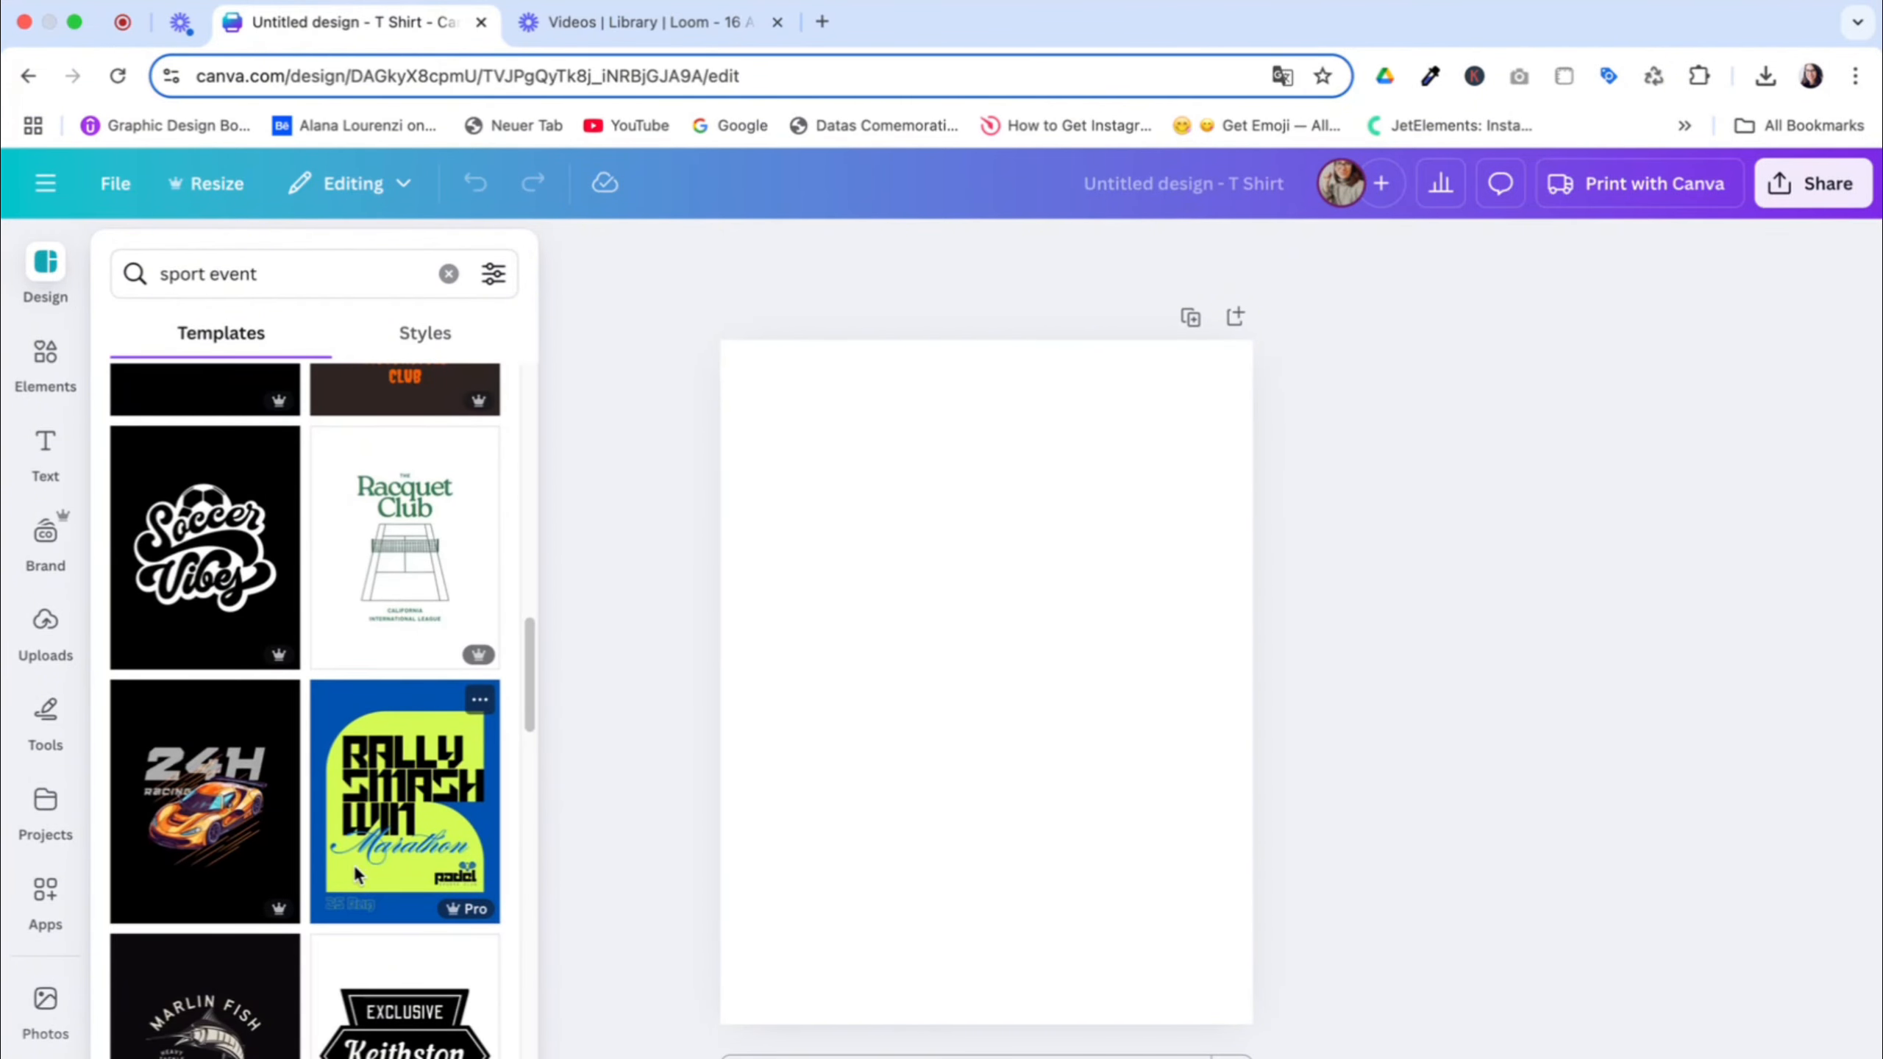
scroll(353, 864, "down", 3)
scroll(349, 857, "down", 5)
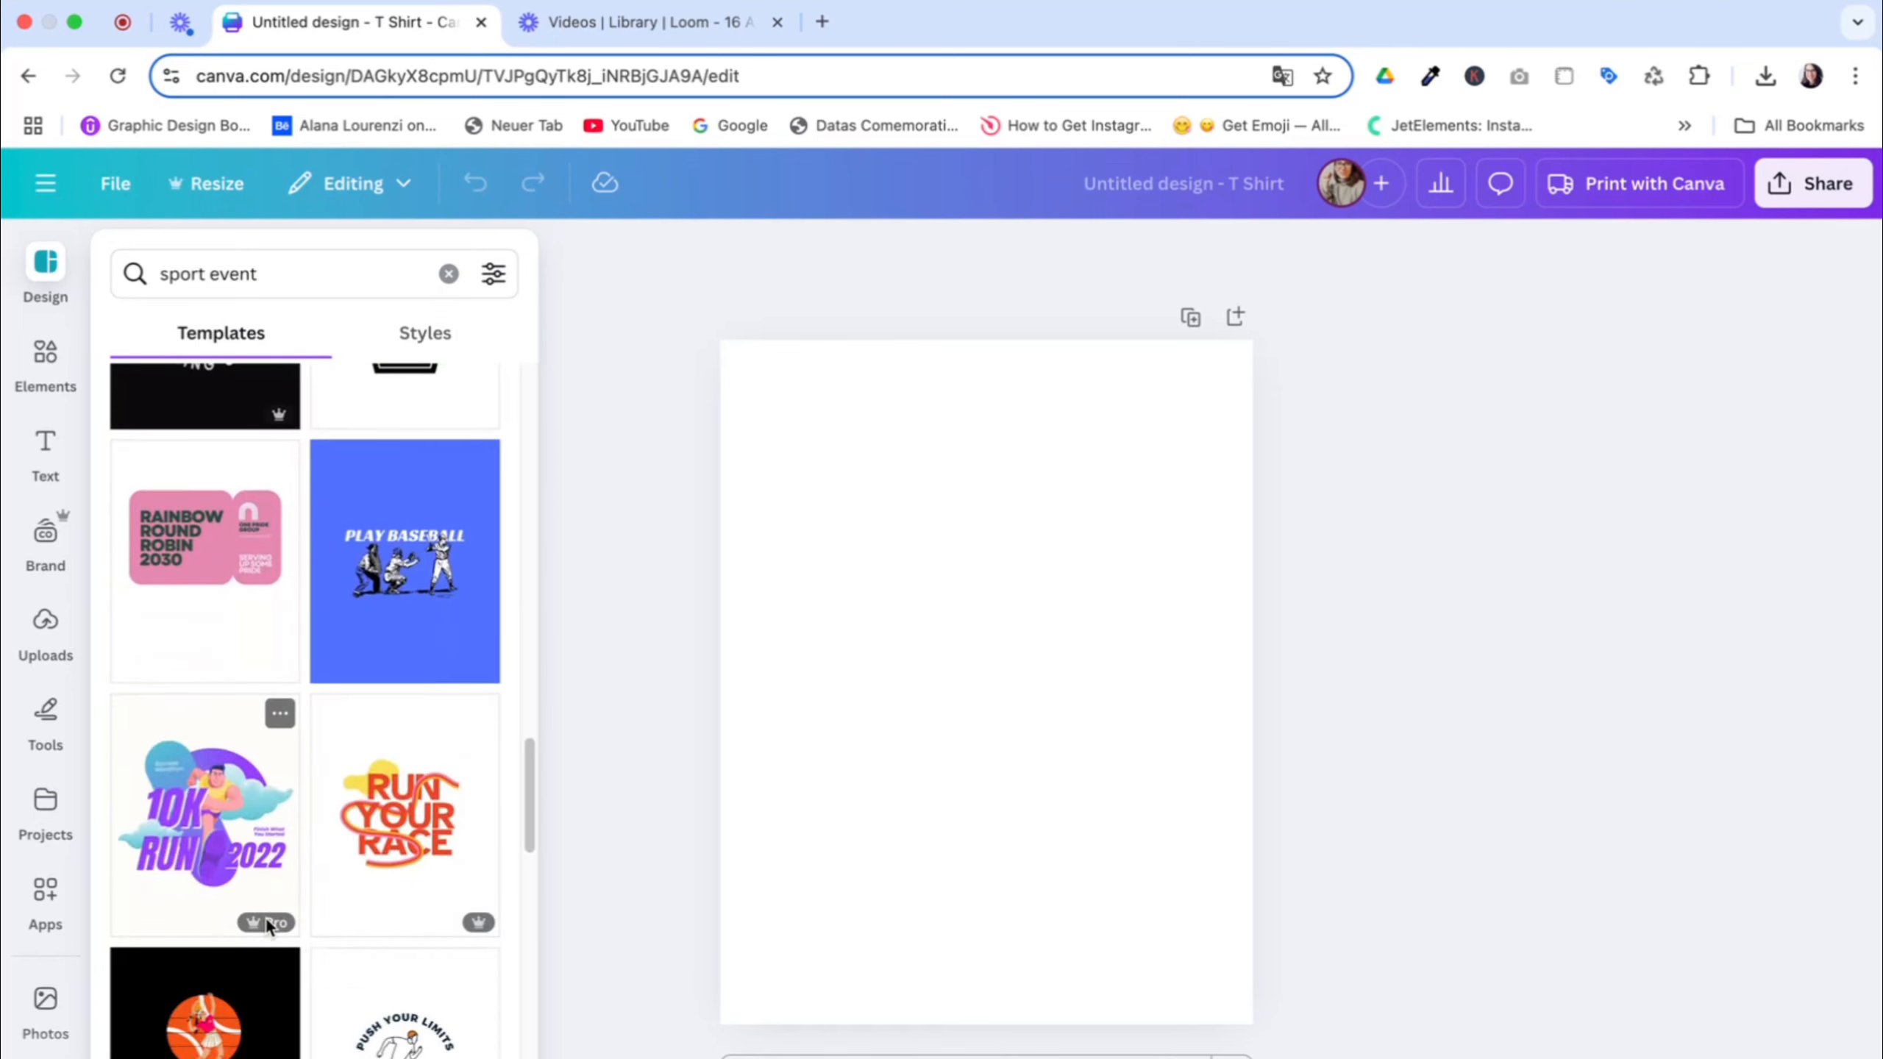
mouse_move(264, 927)
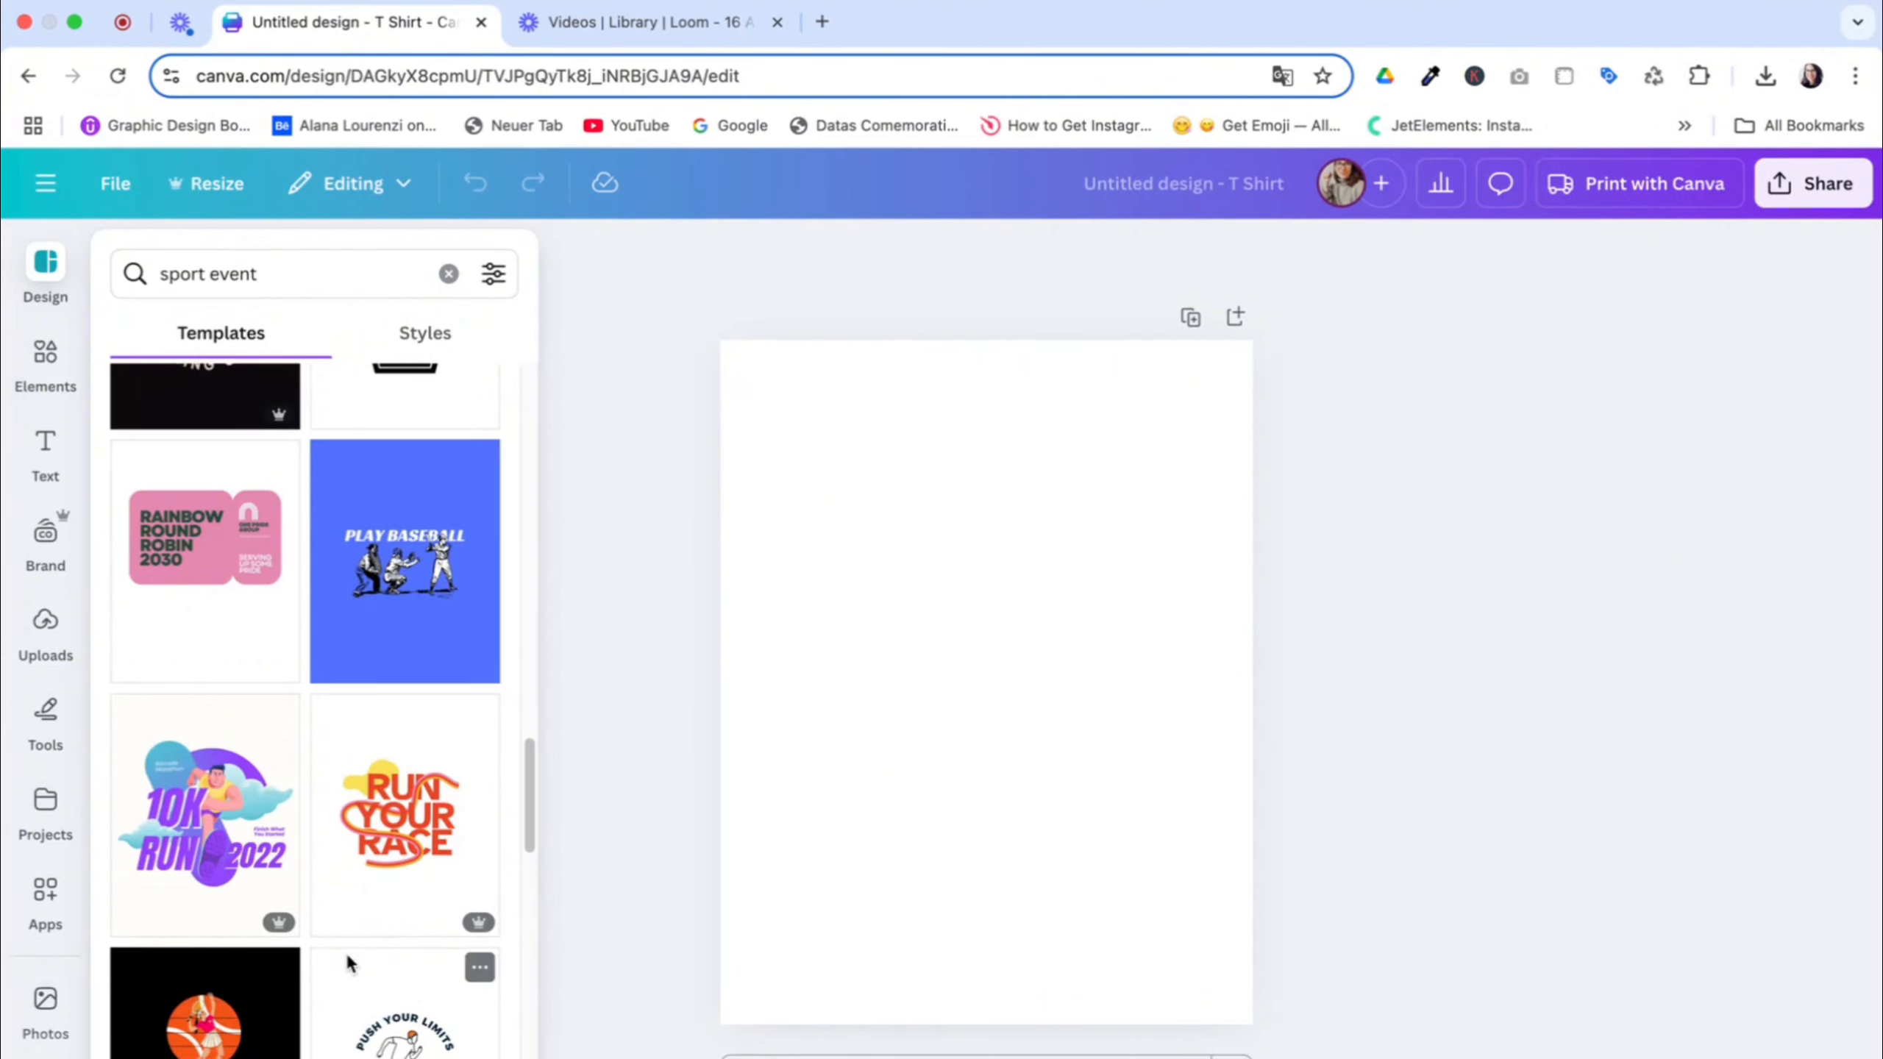
scroll(348, 958, "down", 8)
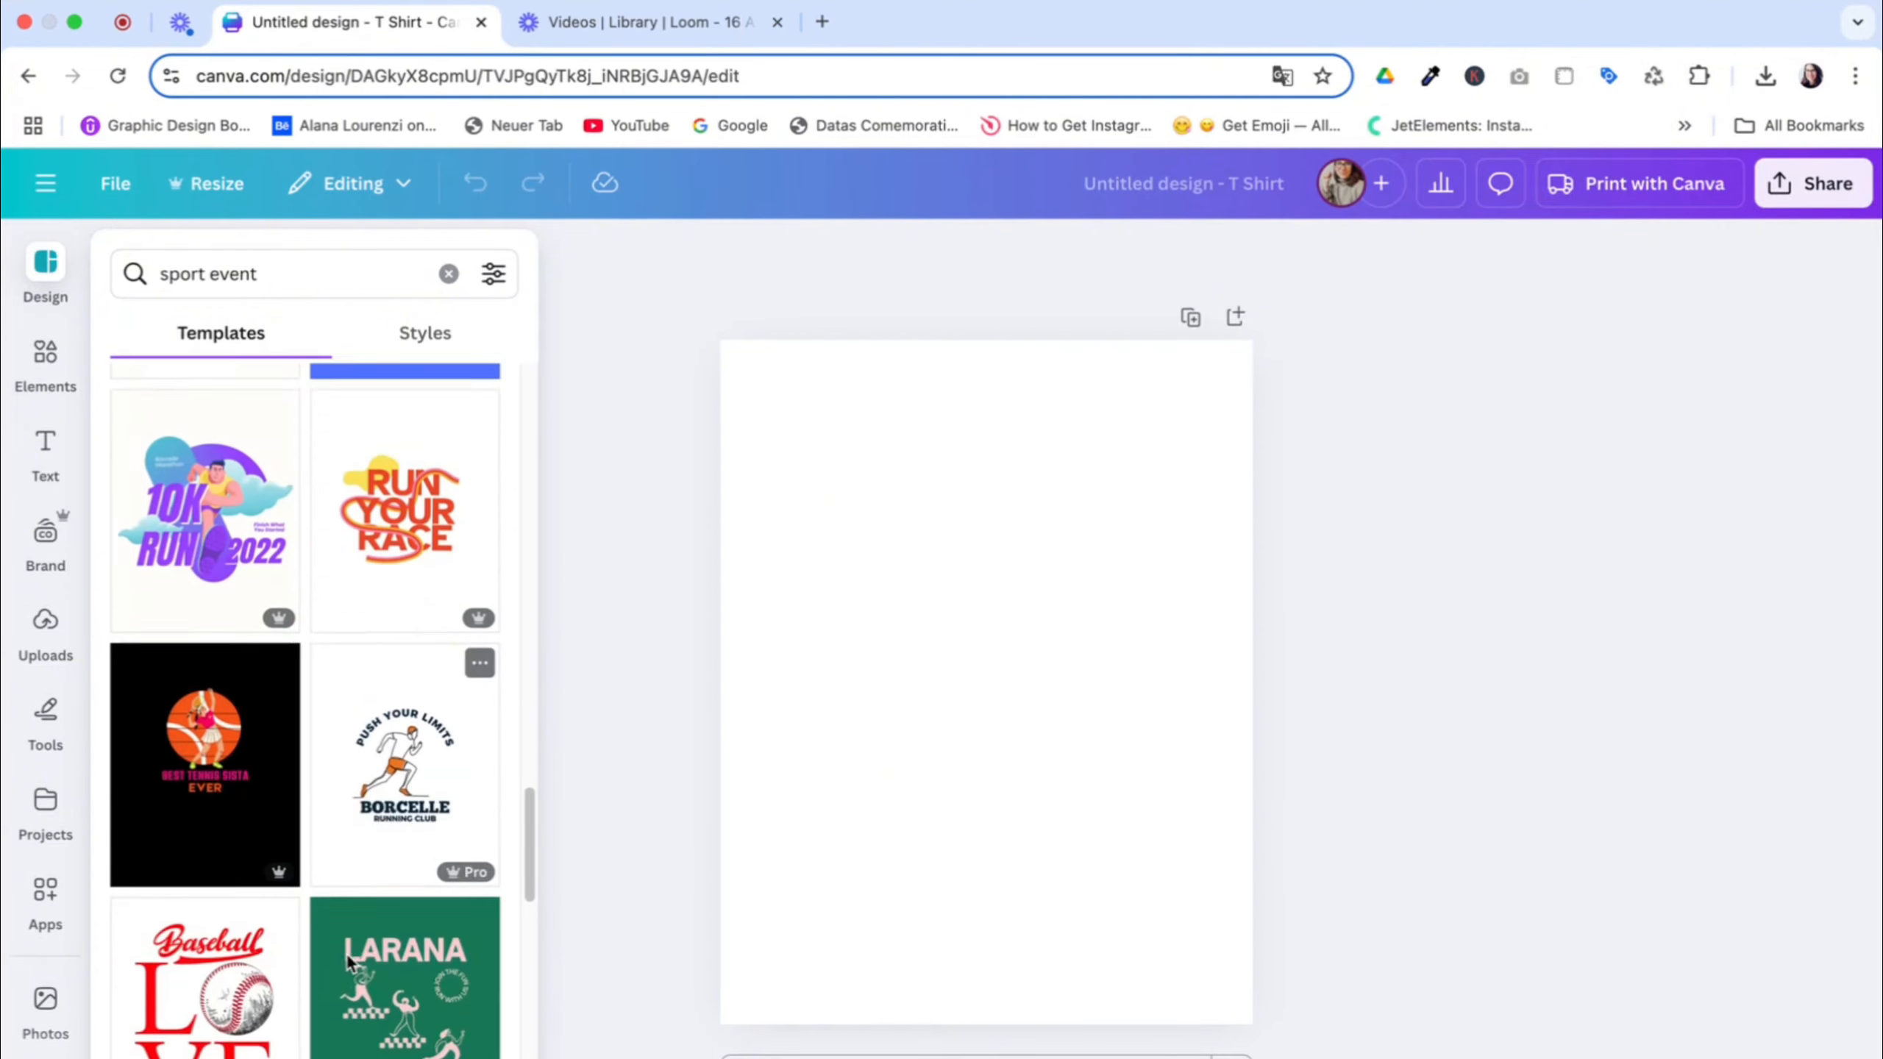
scroll(347, 956, "down", 3)
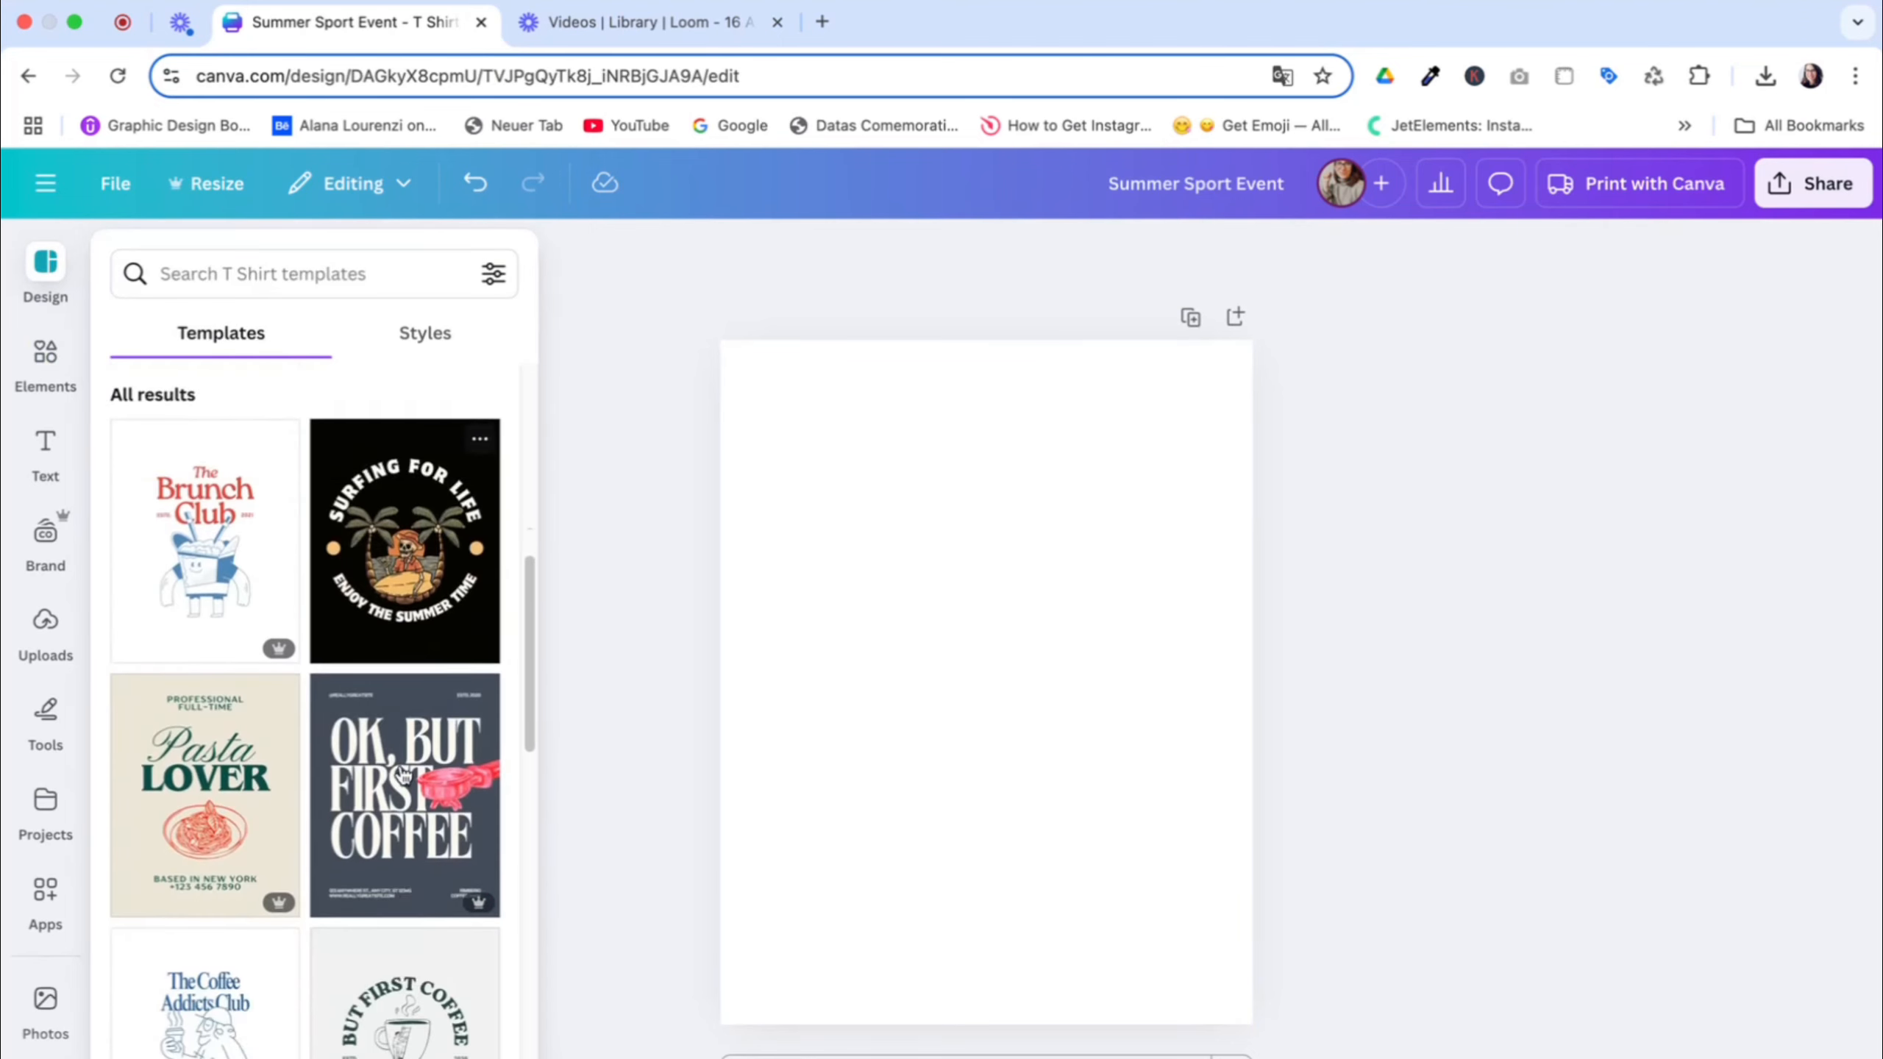
Apply the beige "Pasta Lover" T-shirt template to the blank page
scroll(403, 775, "down", 2)
scroll(404, 775, "down", 5)
scroll(330, 755, "up", 3)
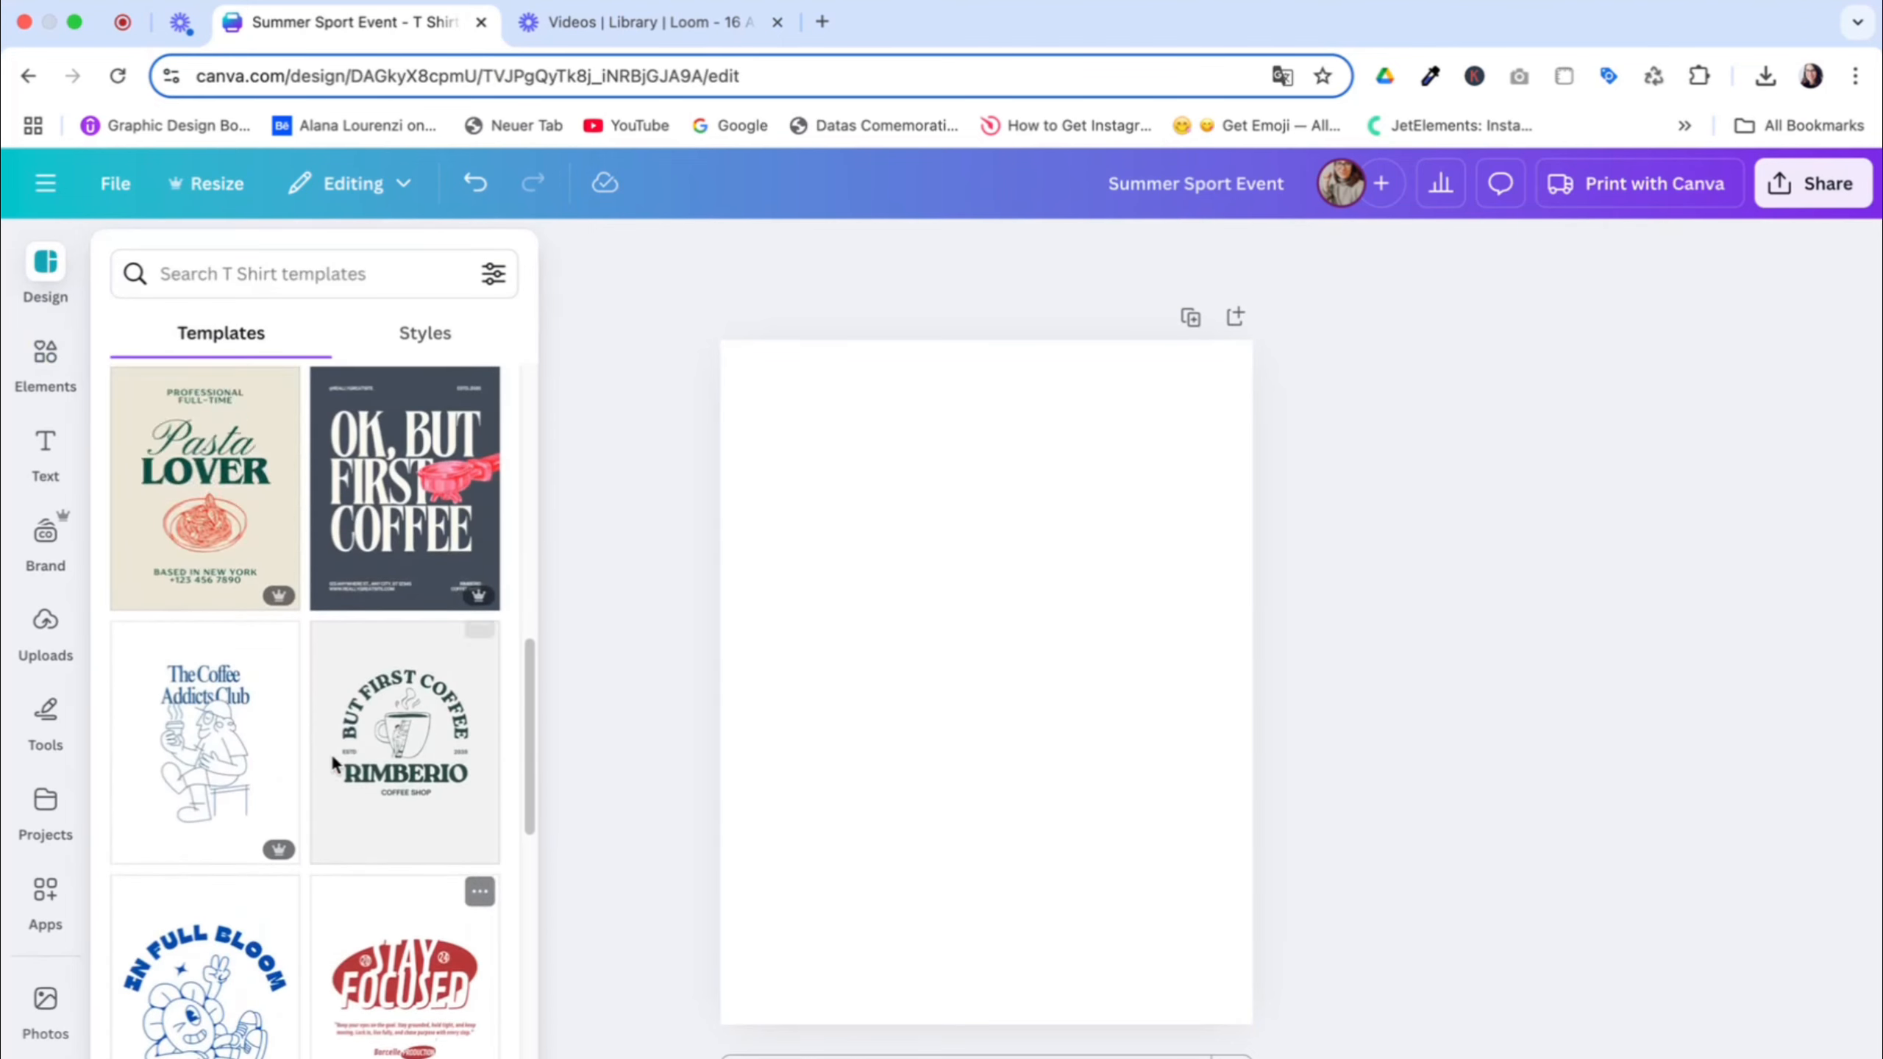
left_click(231, 499)
left_click(215, 684)
left_click(1108, 495)
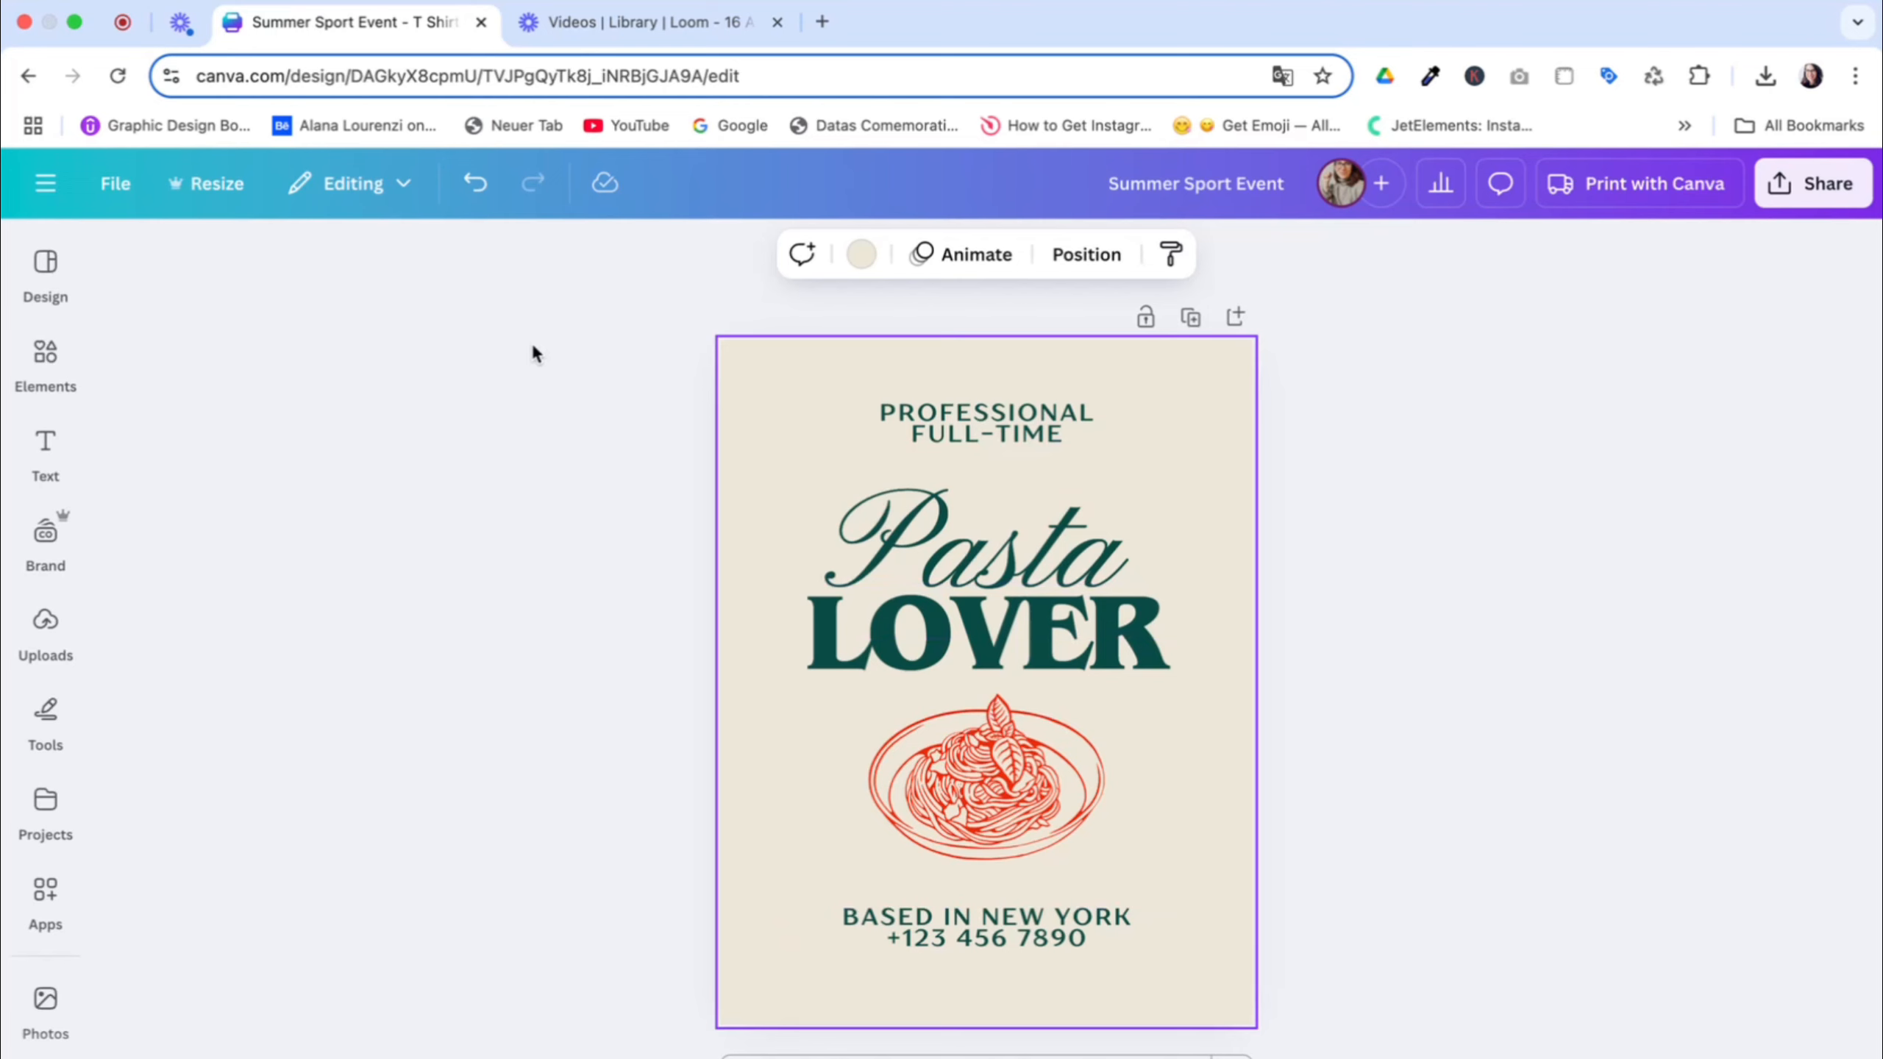
left_click(556, 341)
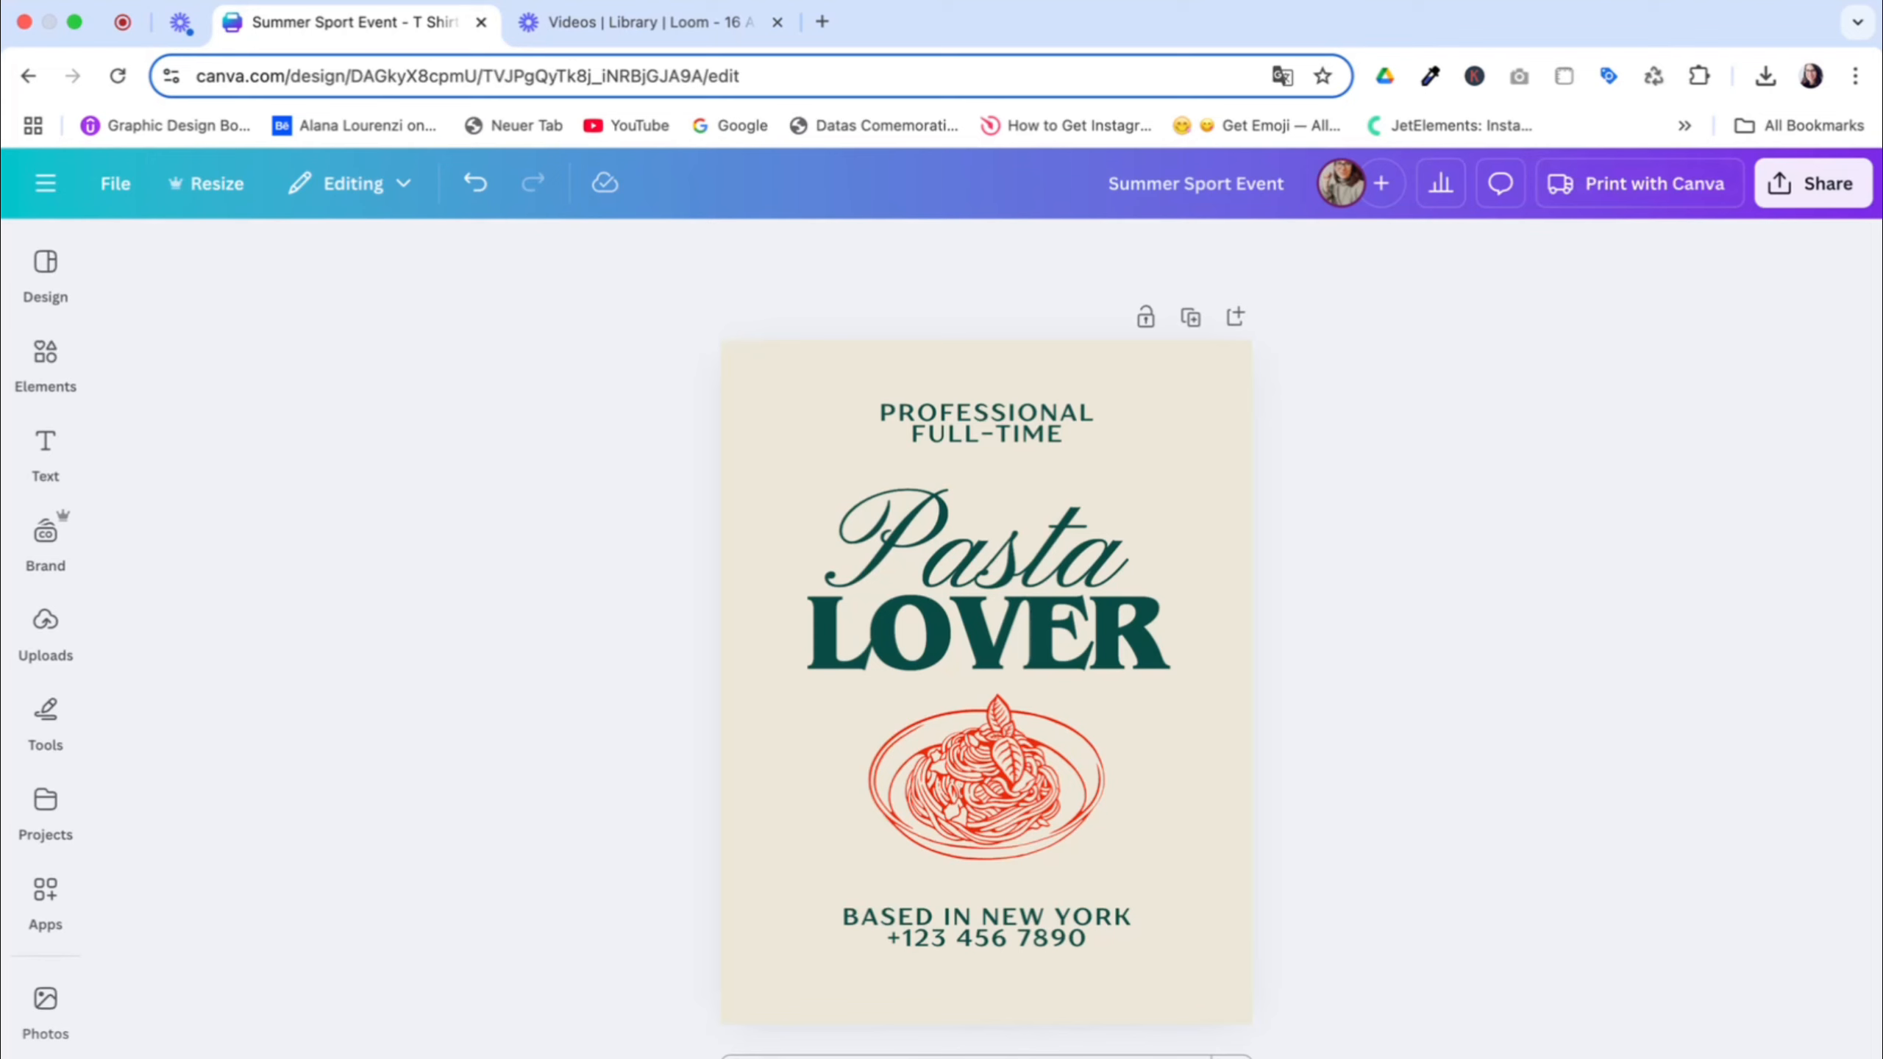
Delete all text and graphics of the Pasta Lover template and remove its beige background
left_click(798, 404)
left_click_drag(626, 349, 1619, 936)
key("Delete")
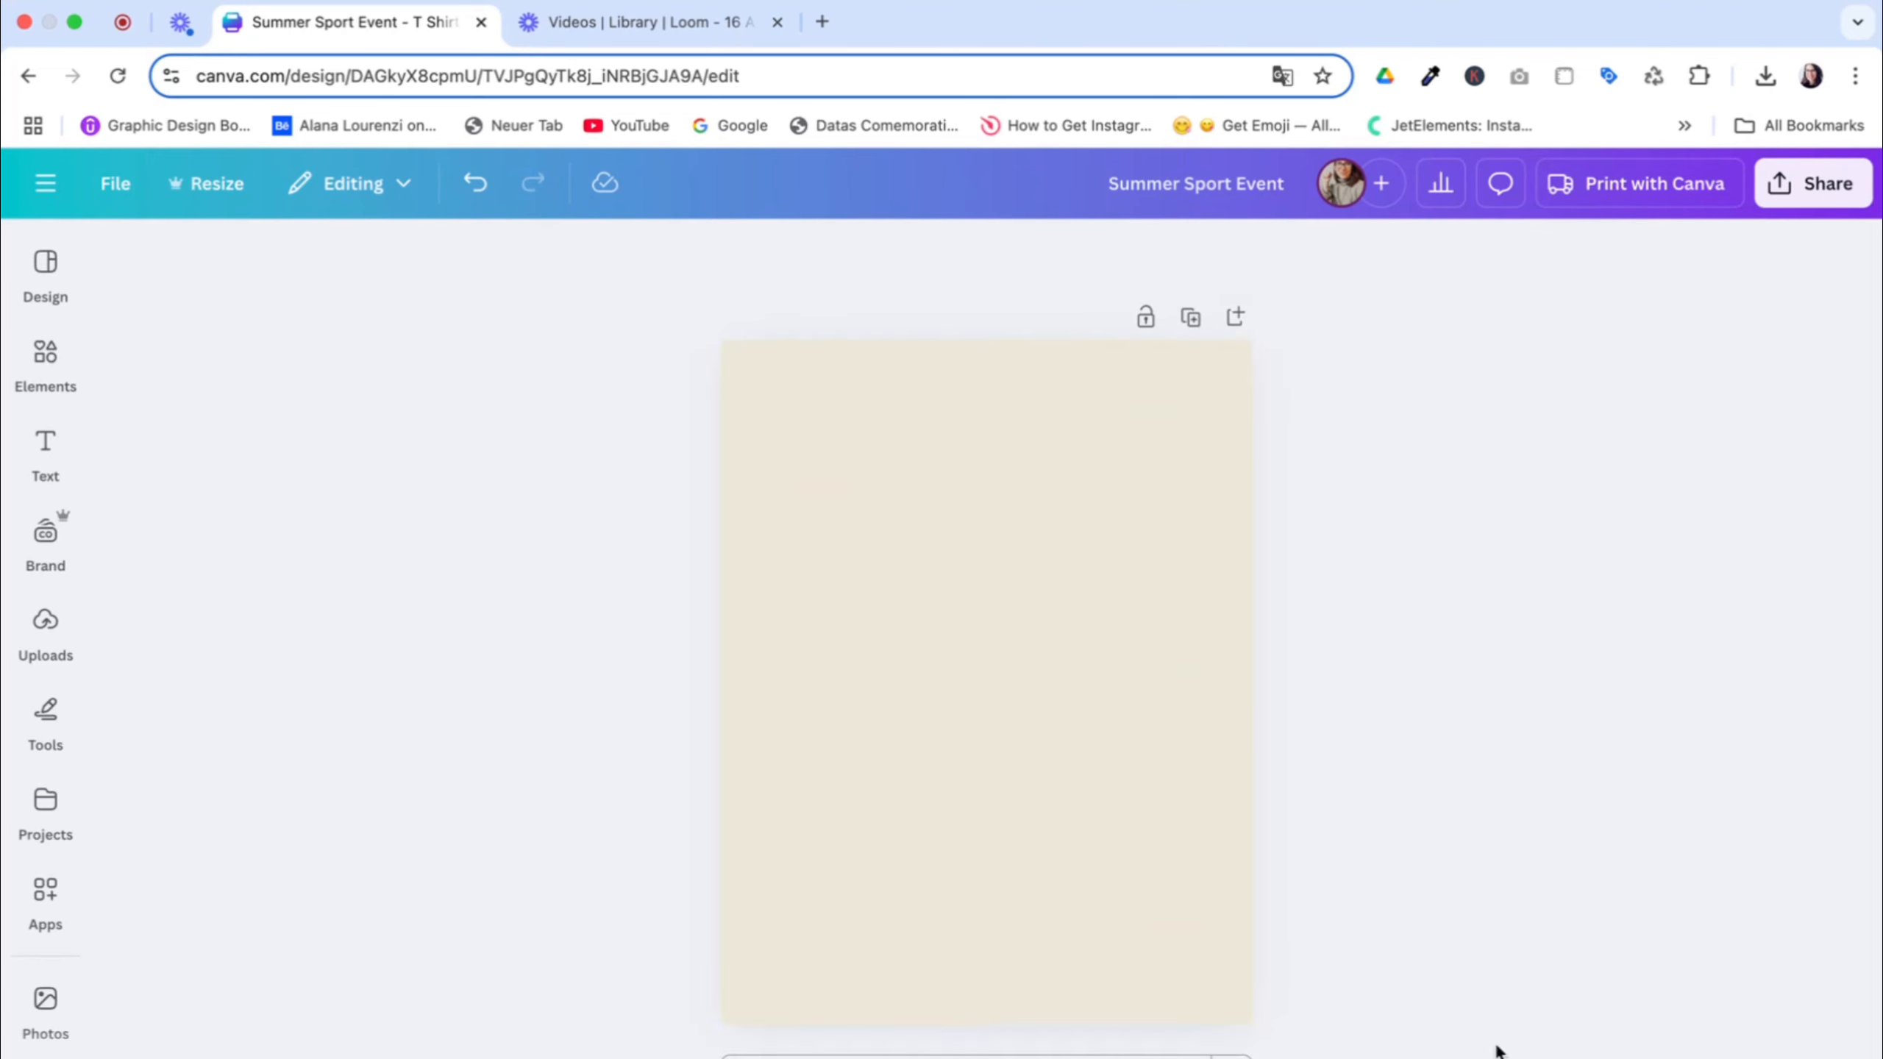
left_click(1015, 728)
key("Delete")
Search the elements for "modern gradient" and limit the results to photos
left_click(45, 537)
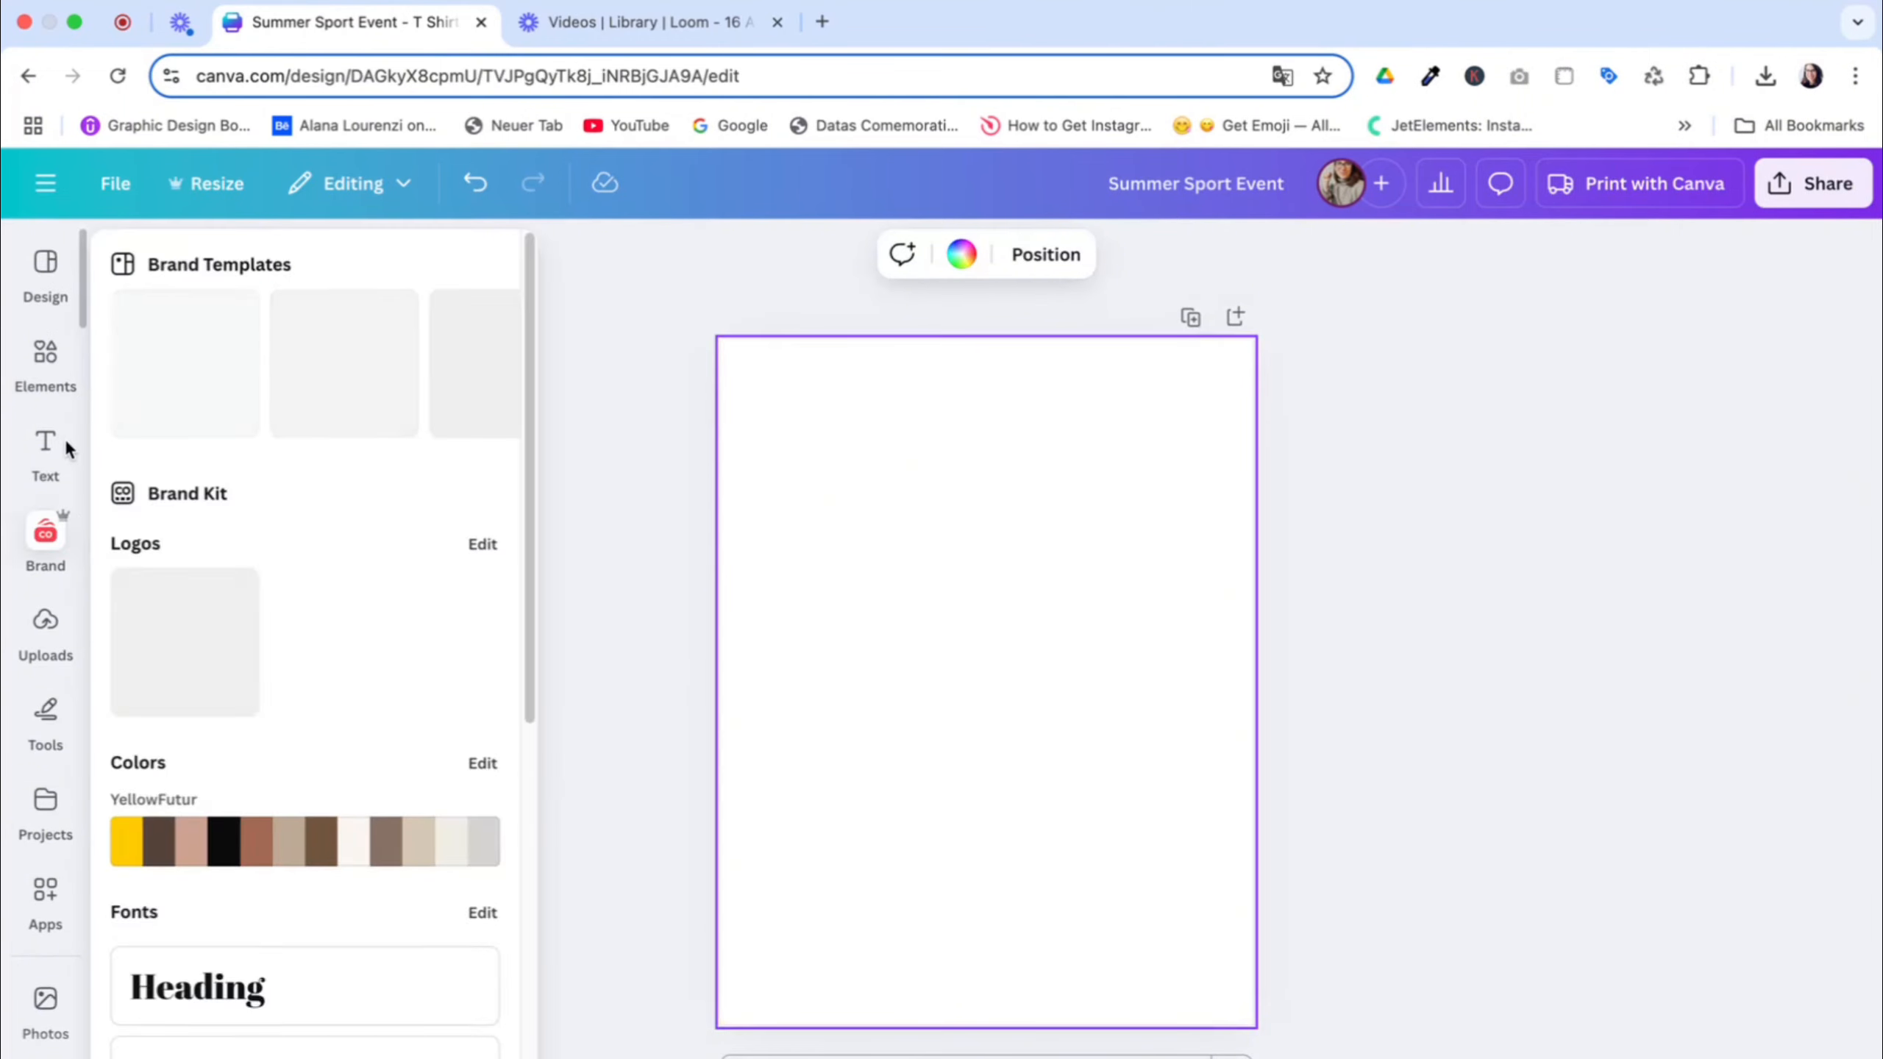
left_click(42, 378)
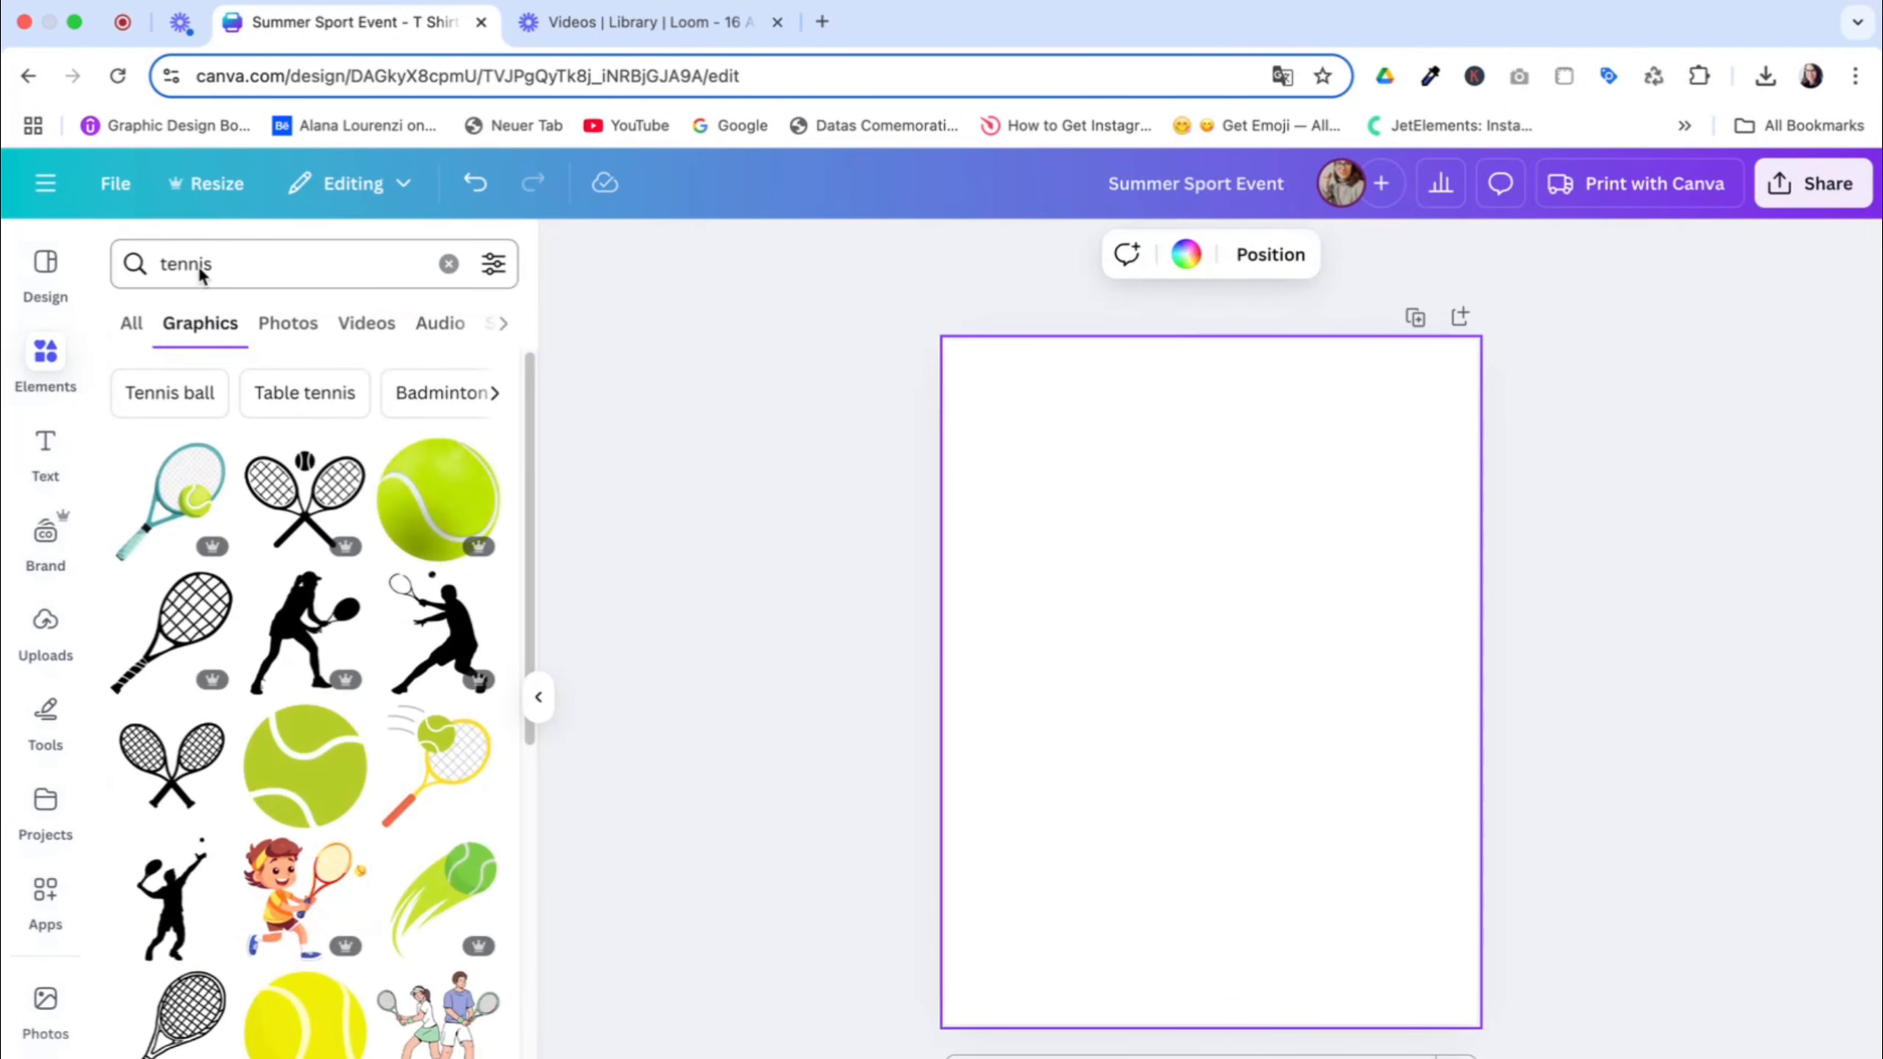
double_click(198, 267)
type("gran")
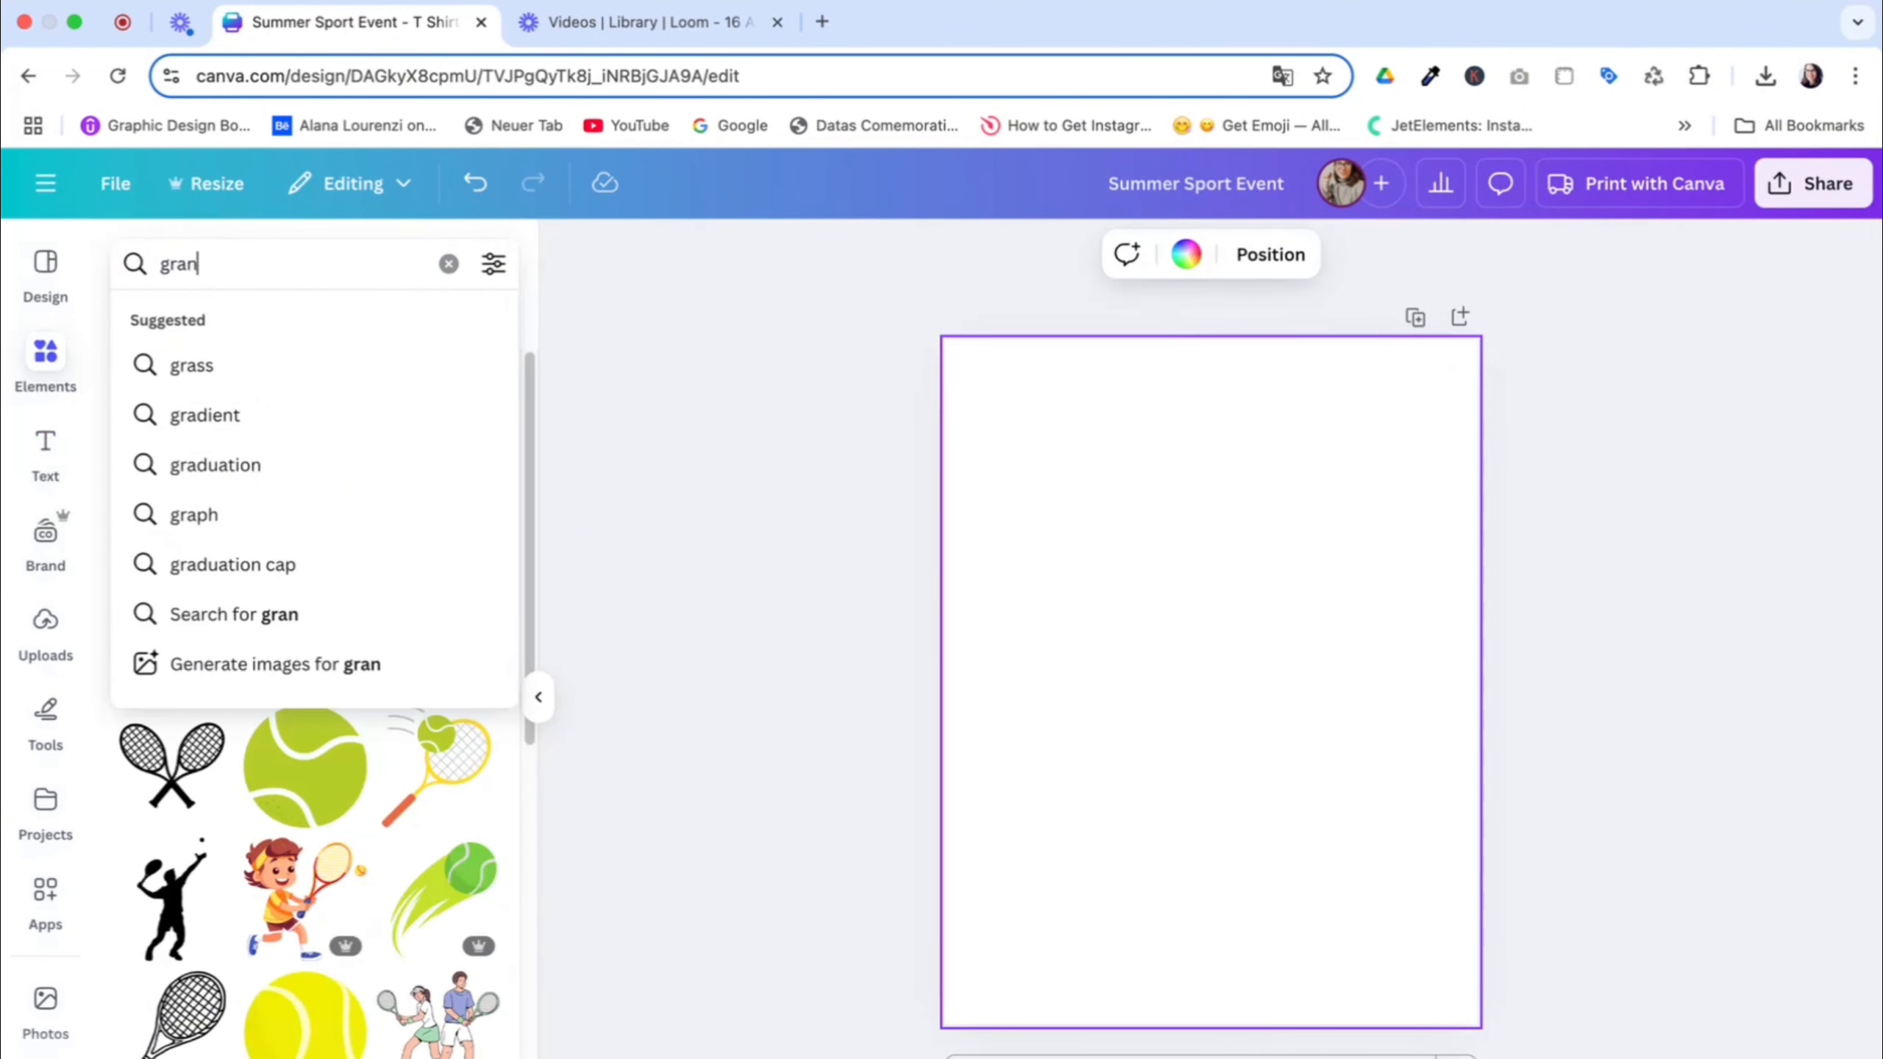
key("BackSpace")
key("BackSpace")
key("BackSpace")
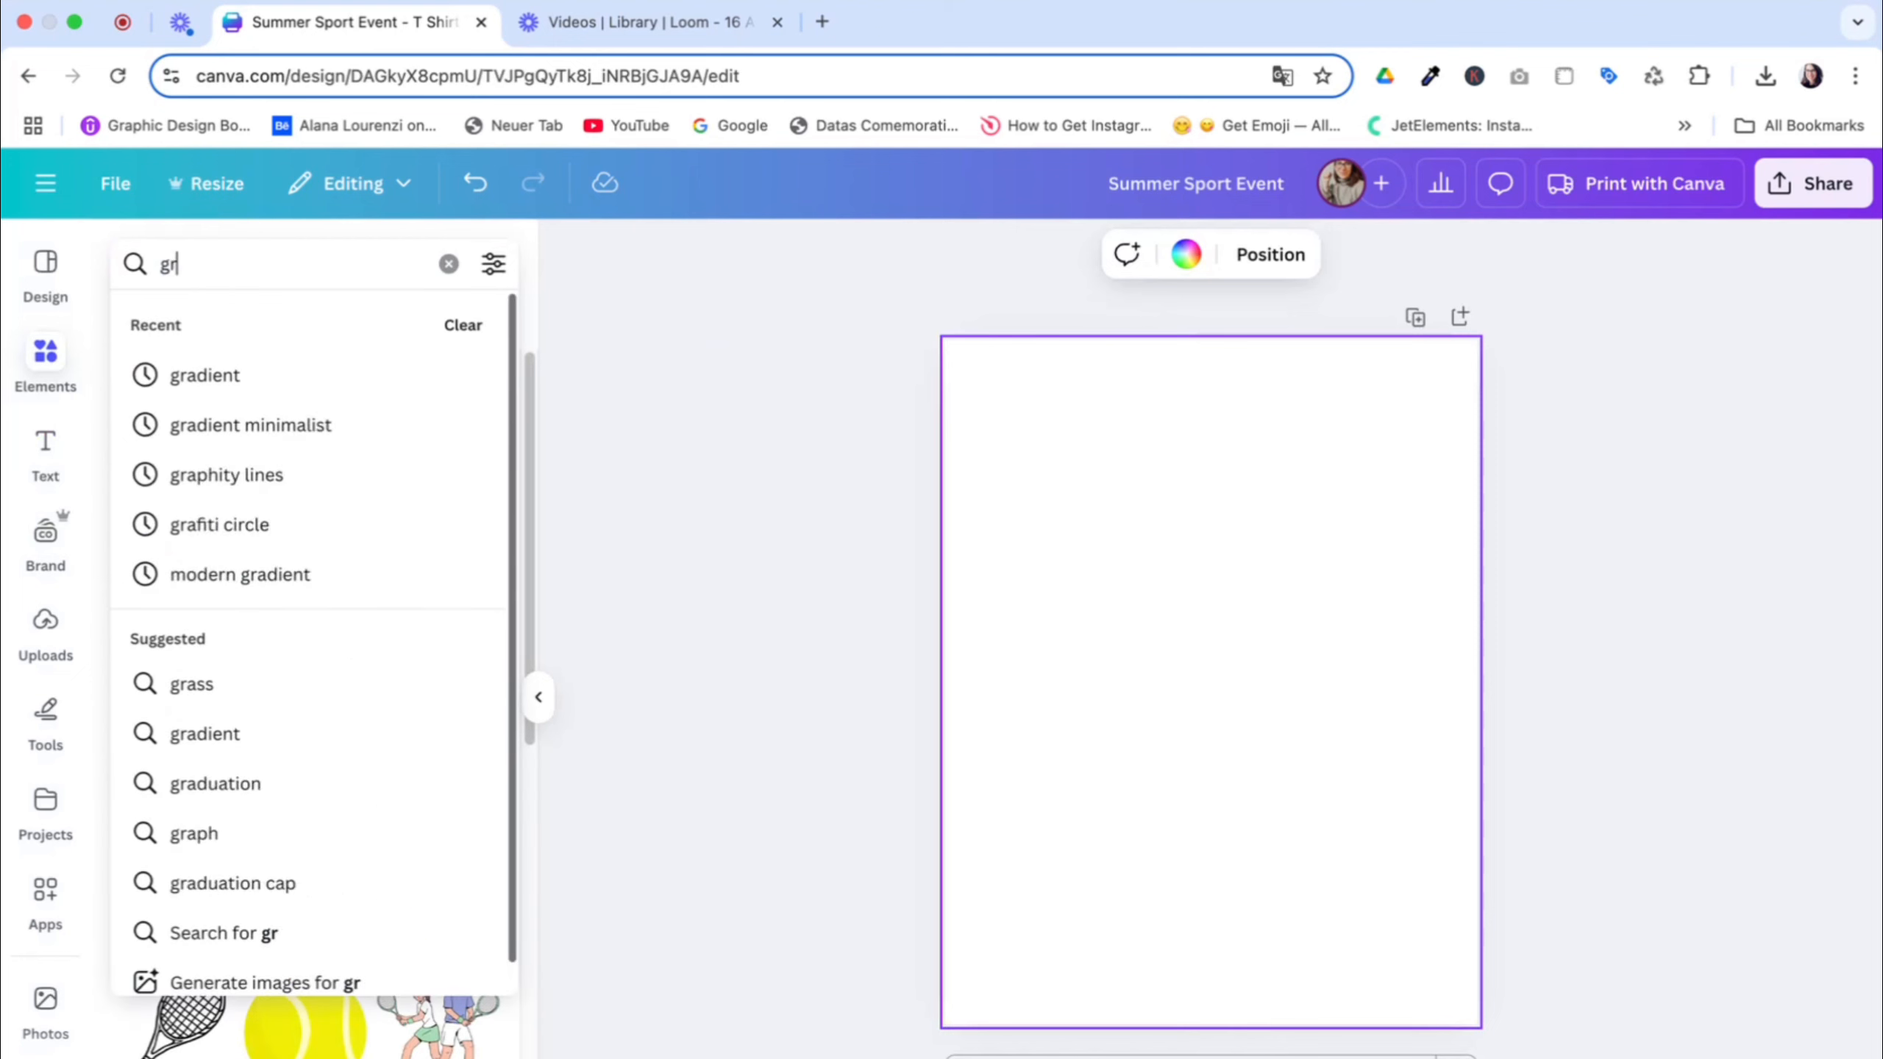
type("m")
key("BackSpace")
key("BackSpace")
type("modern gradient#")
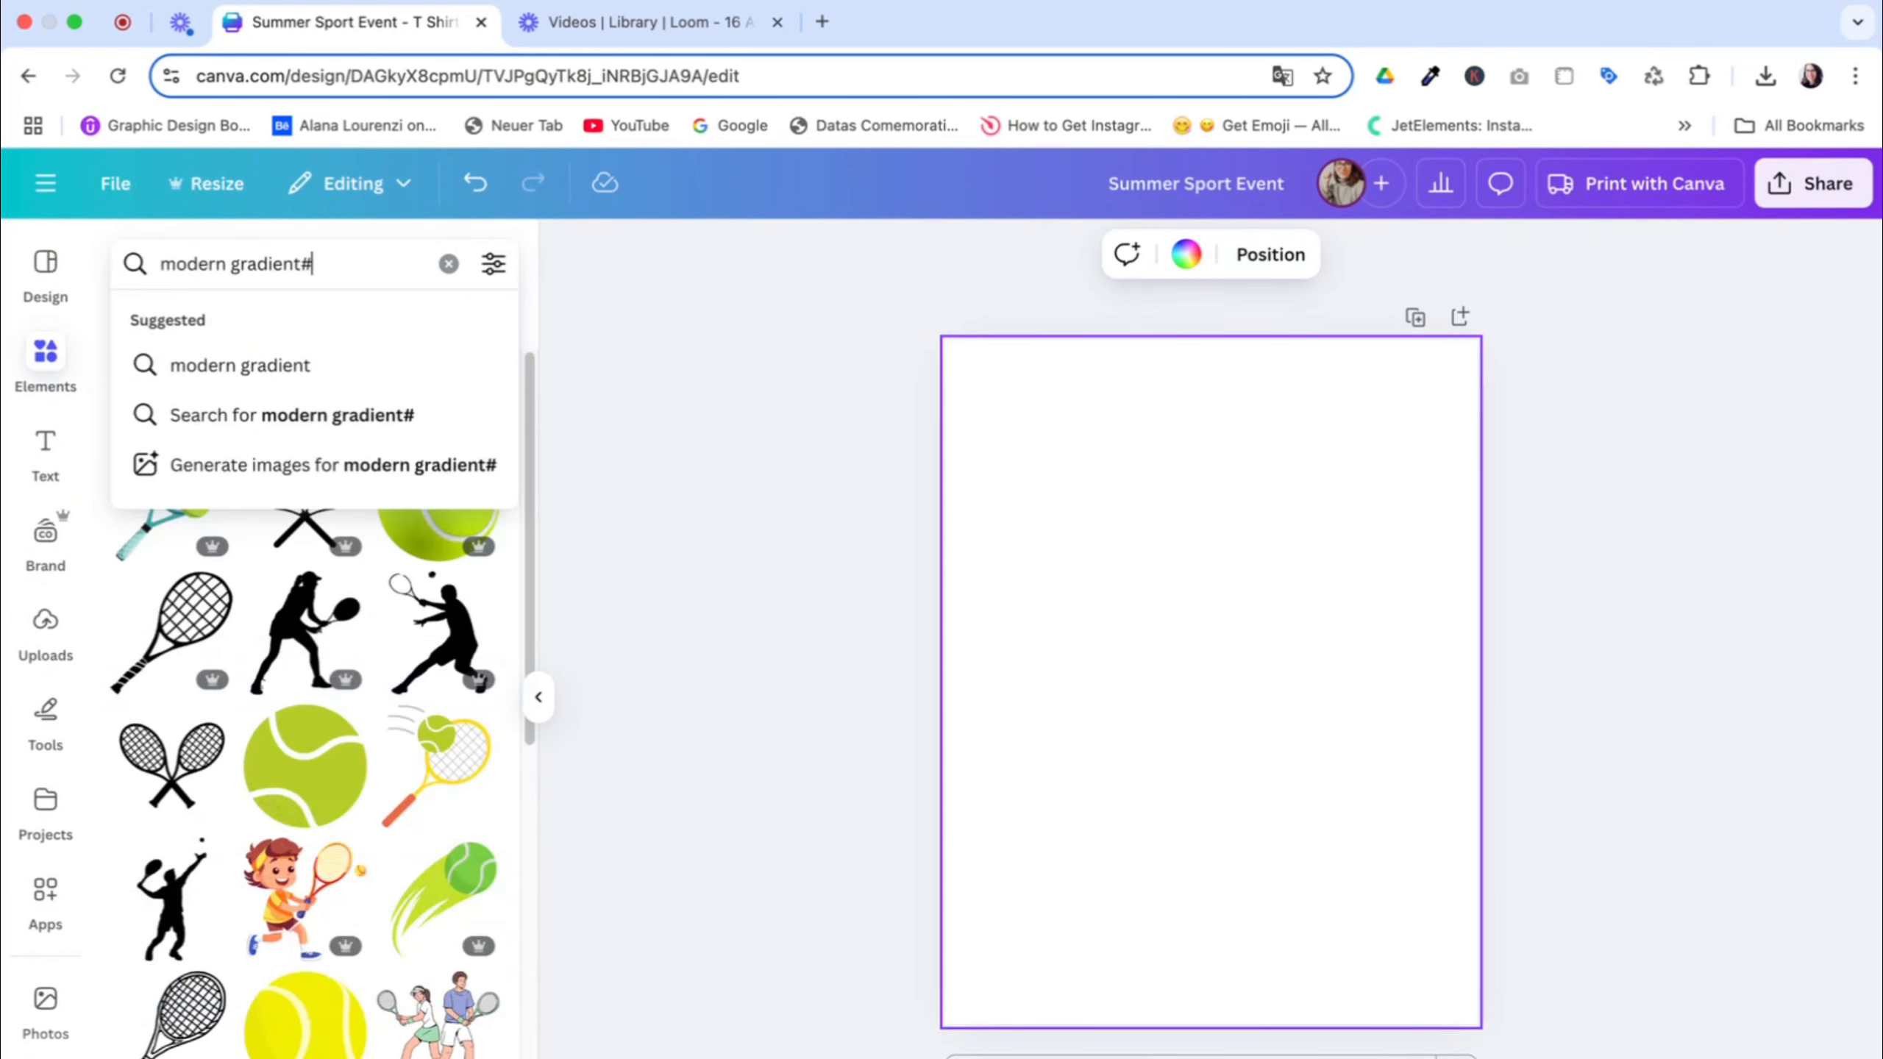
key("BackSpace")
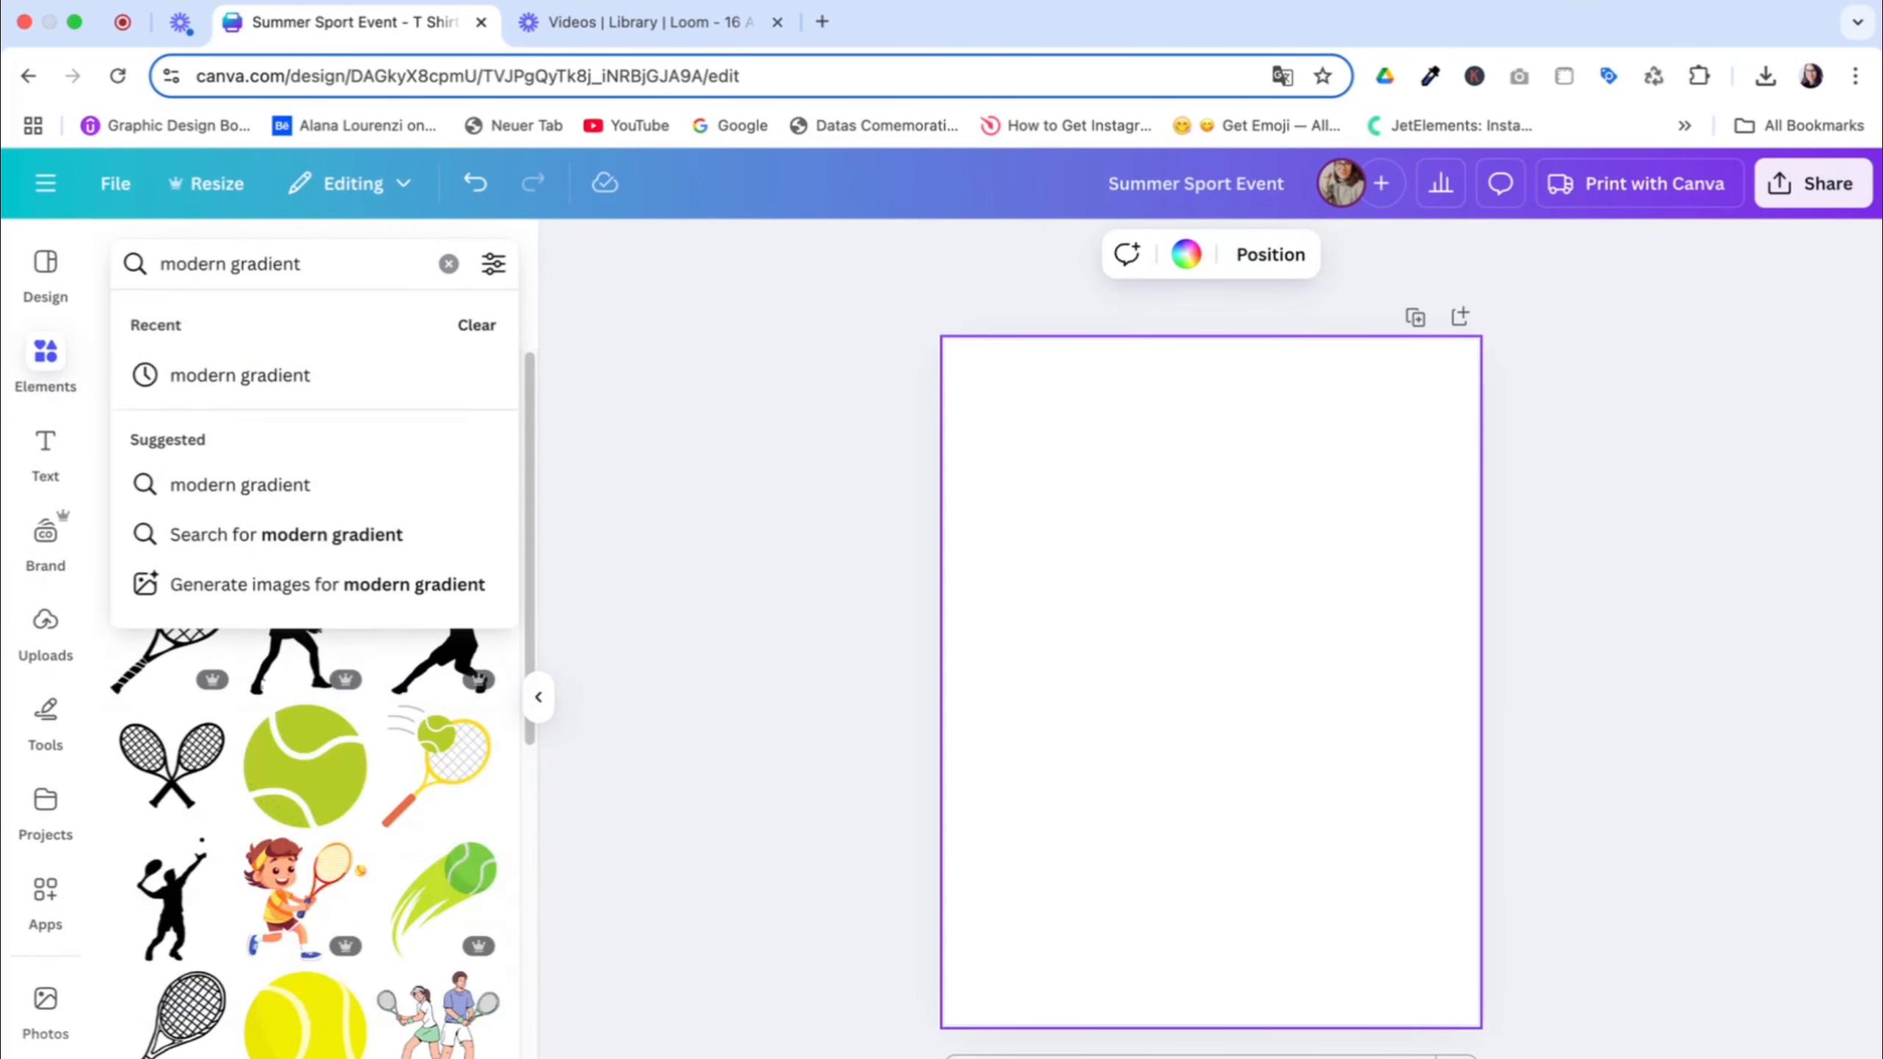
key("Return")
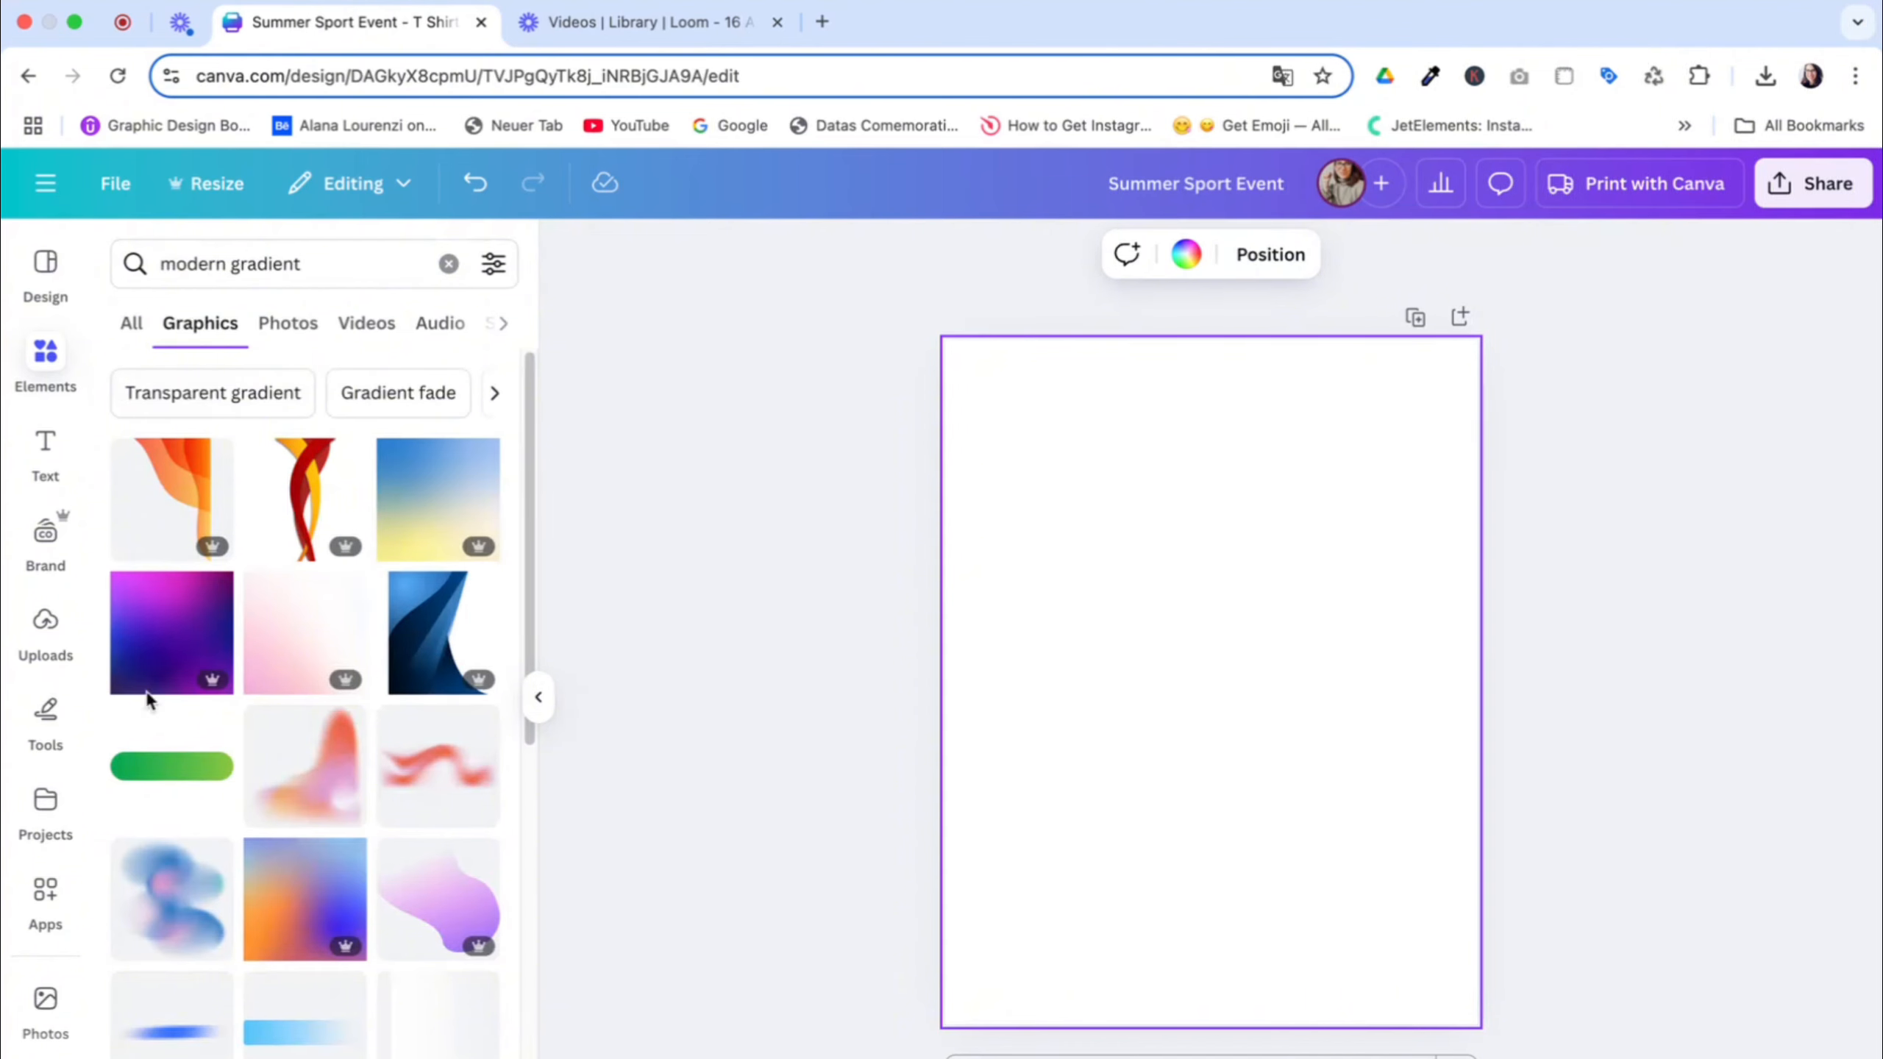
left_click(297, 327)
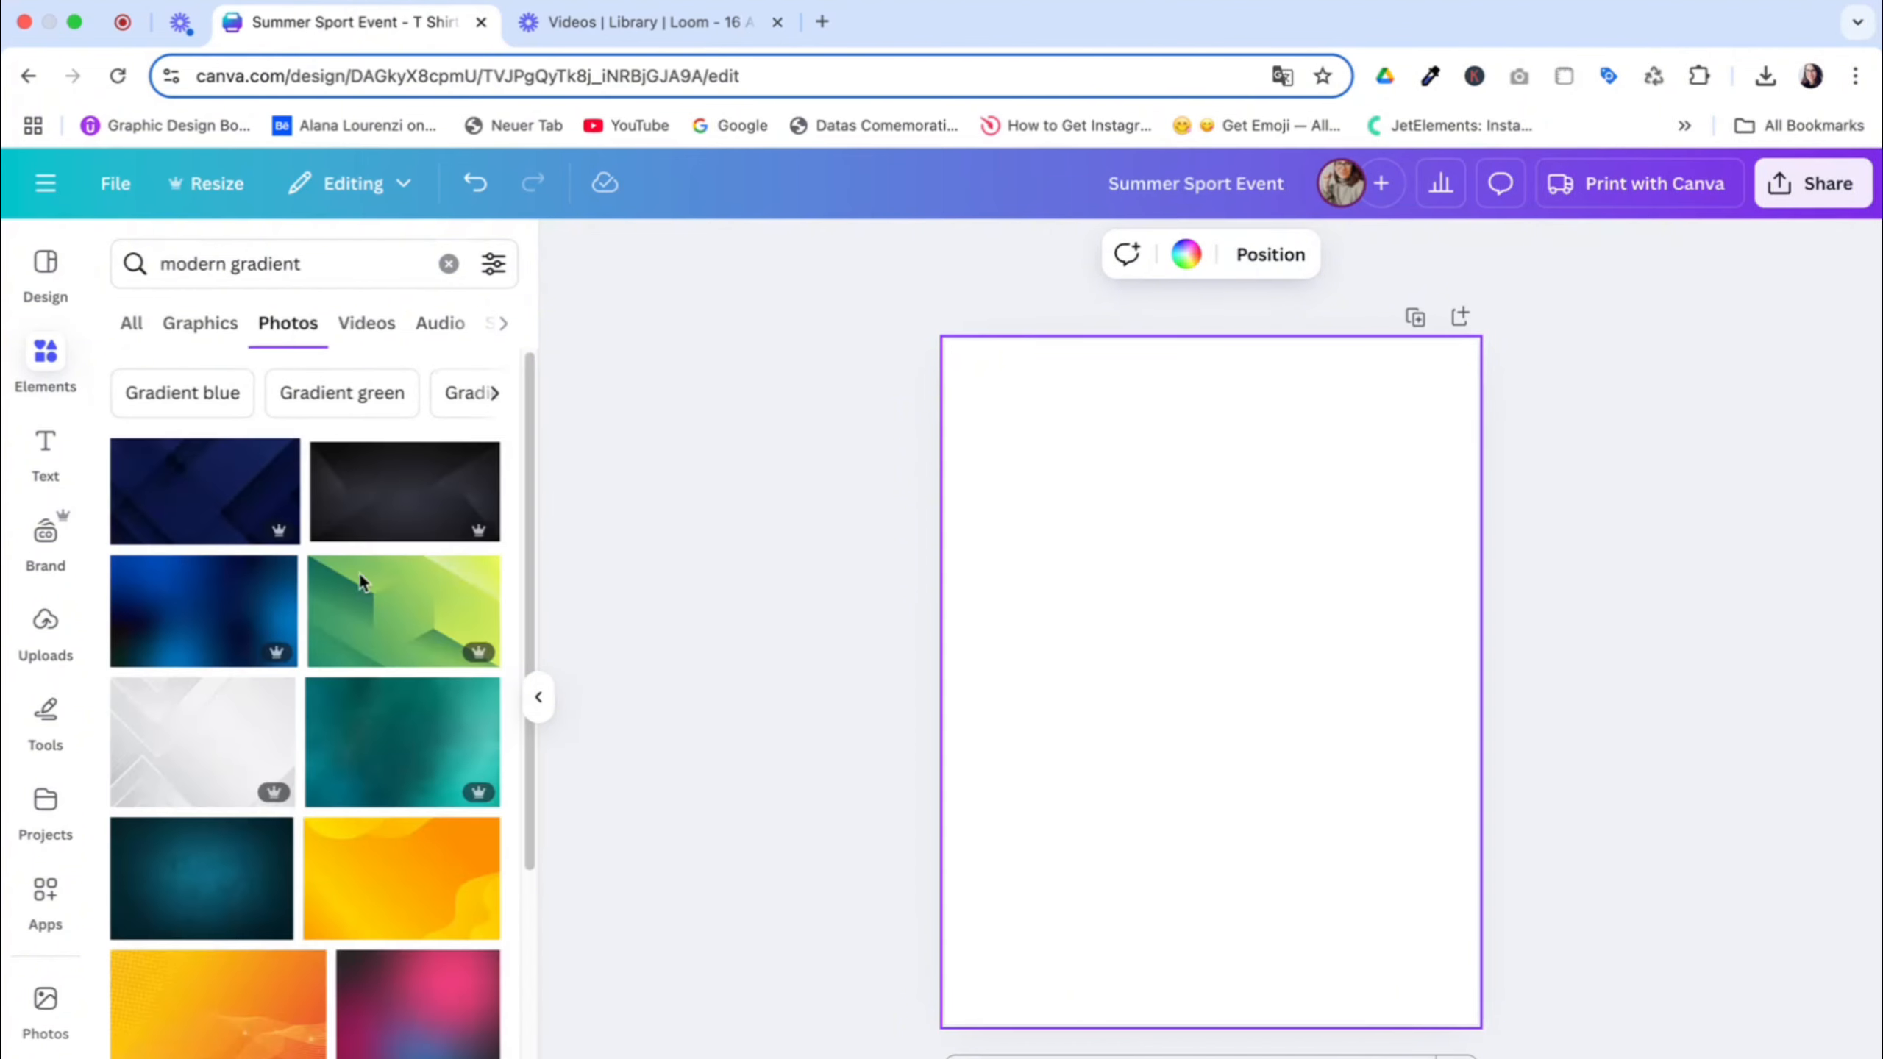
Set the dark pink and blue blurred gradient photo as the page background
scroll(427, 815, "down", 2)
scroll(430, 810, "down", 4)
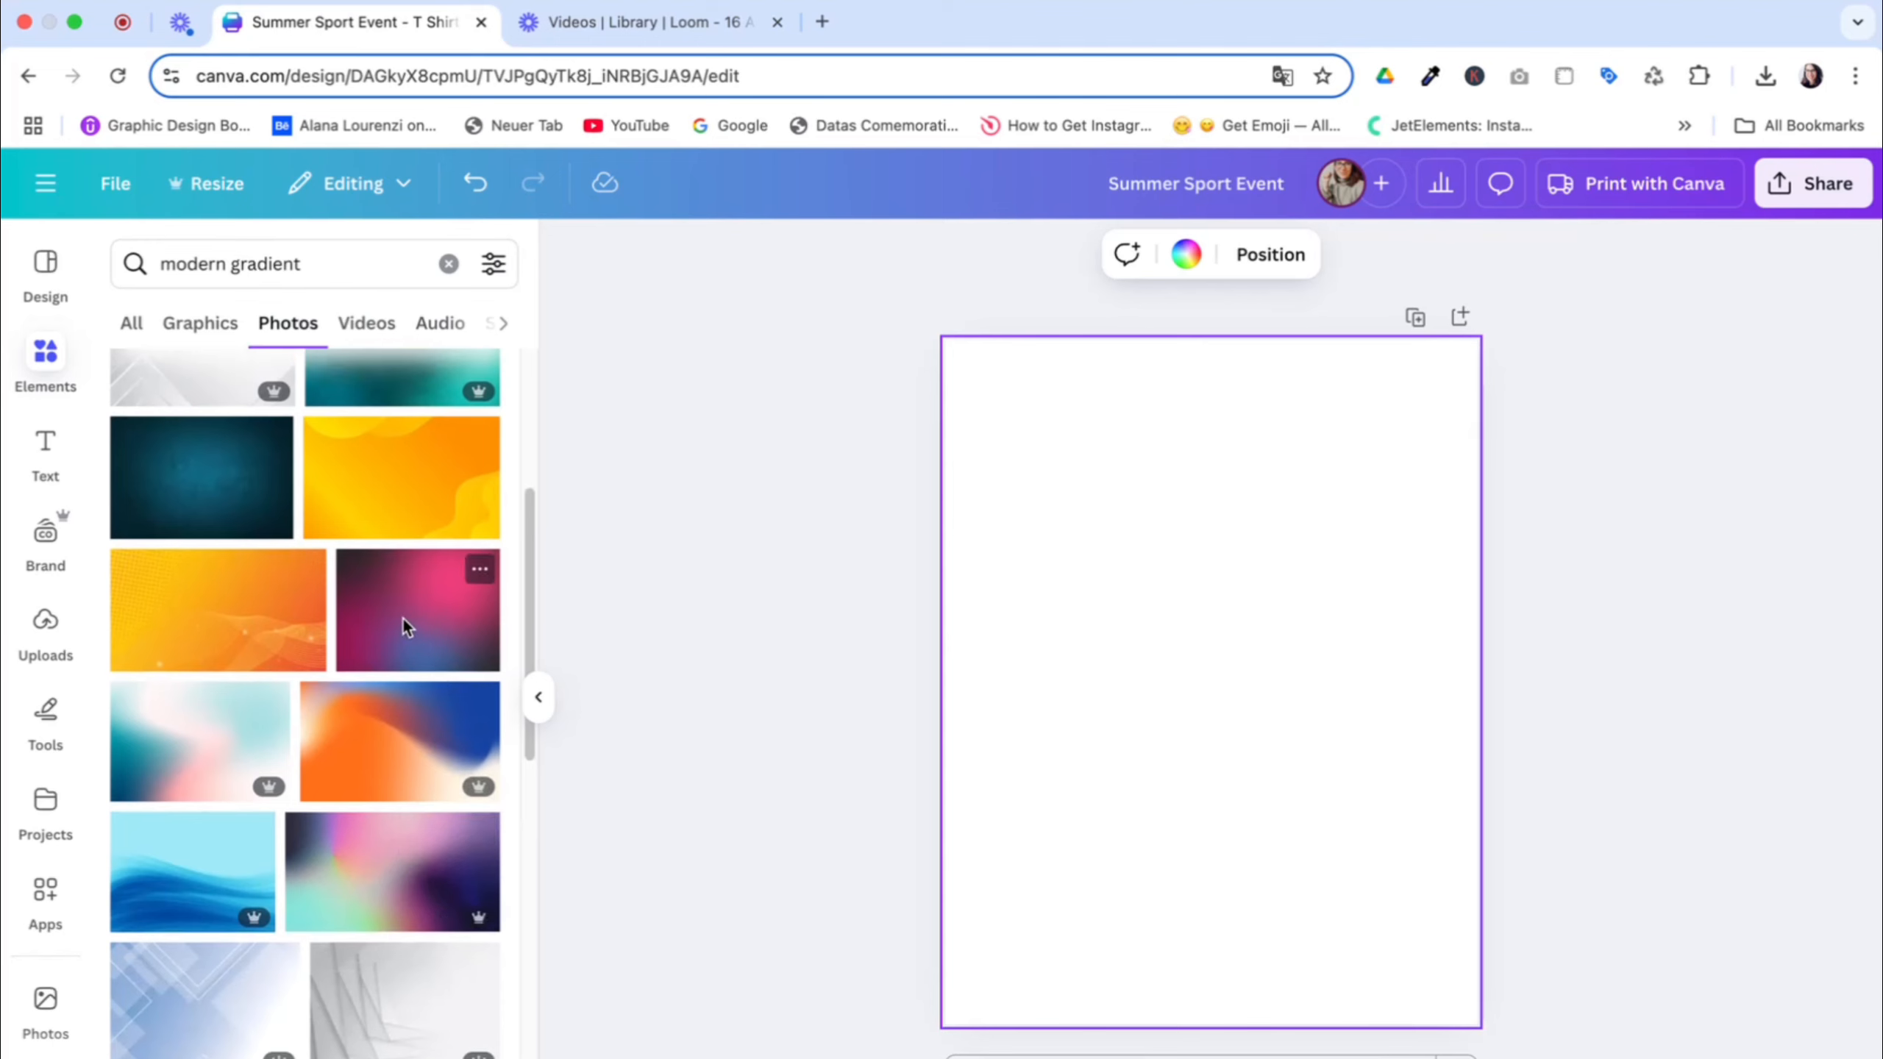
left_click_drag(403, 617, 965, 383)
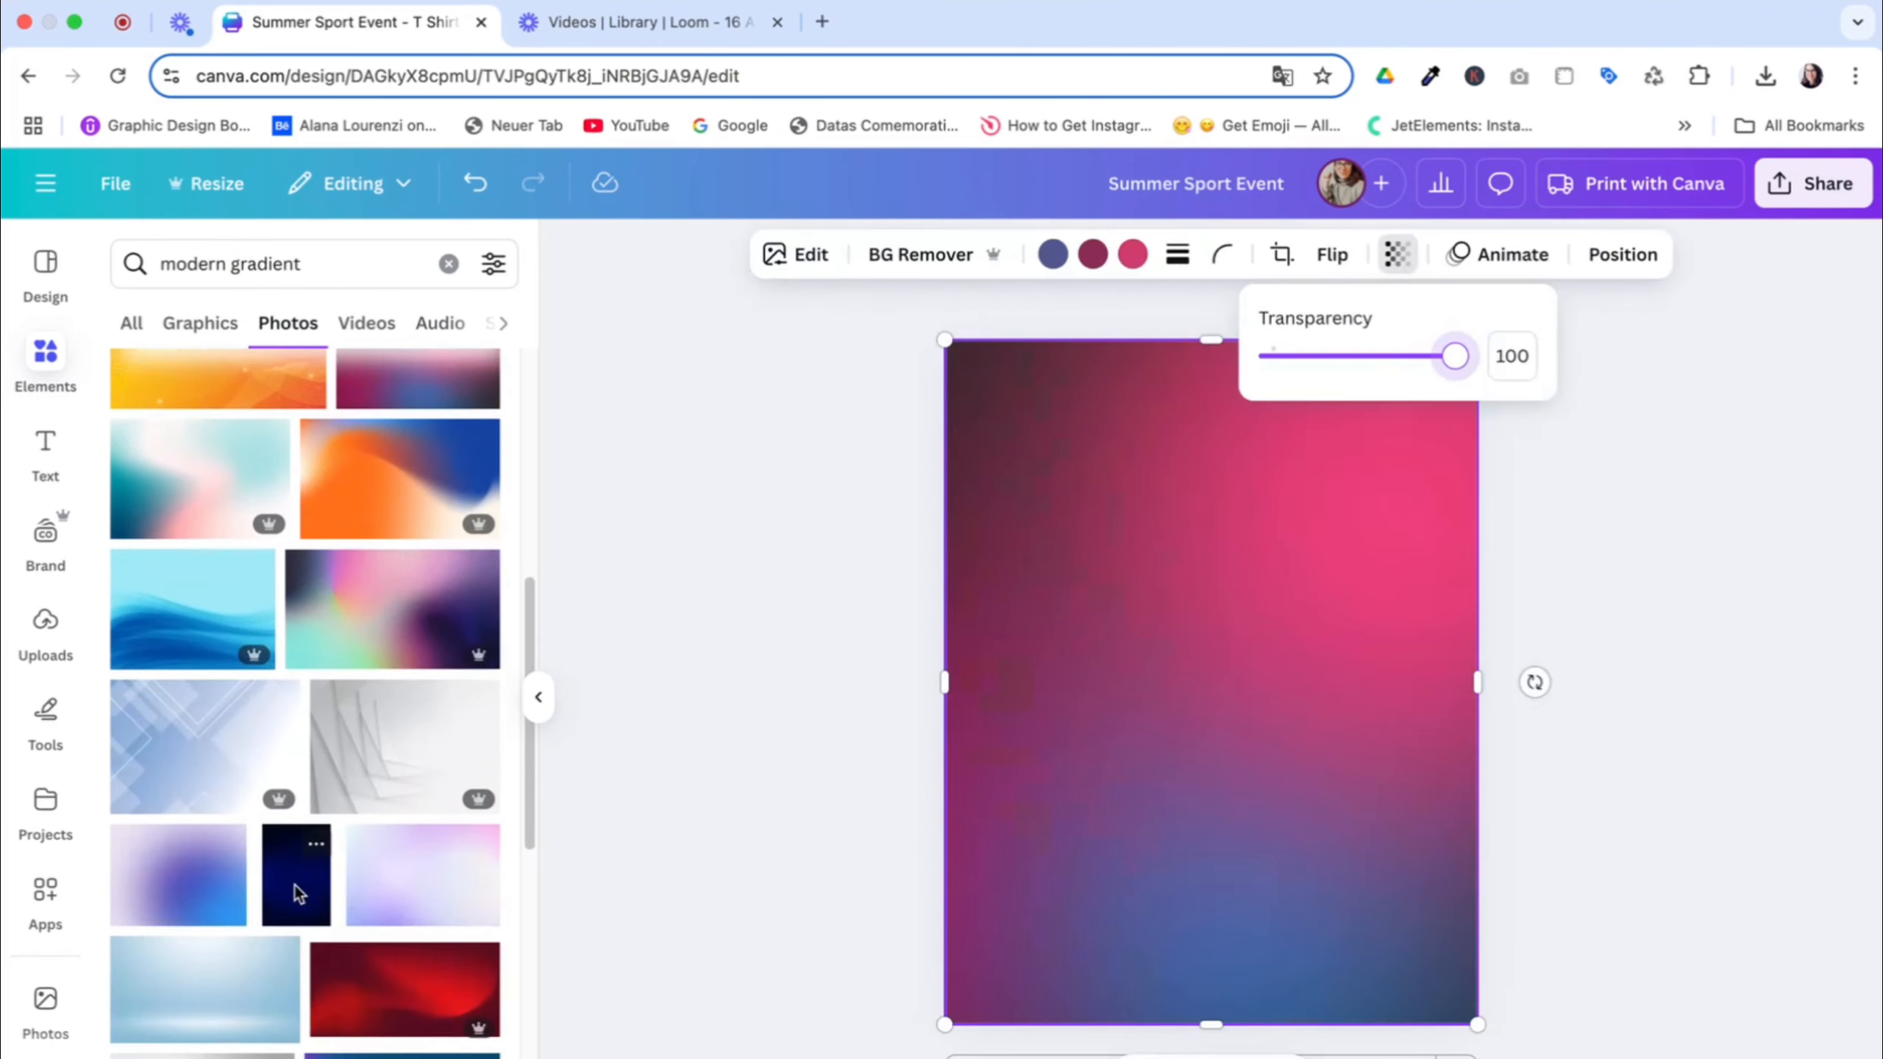
Replace the background with the grainy multicolour gradient photo with a black area, and shift its crop so the dark area sits near the centre
scroll(294, 887, "down", 5)
scroll(294, 883, "down", 5)
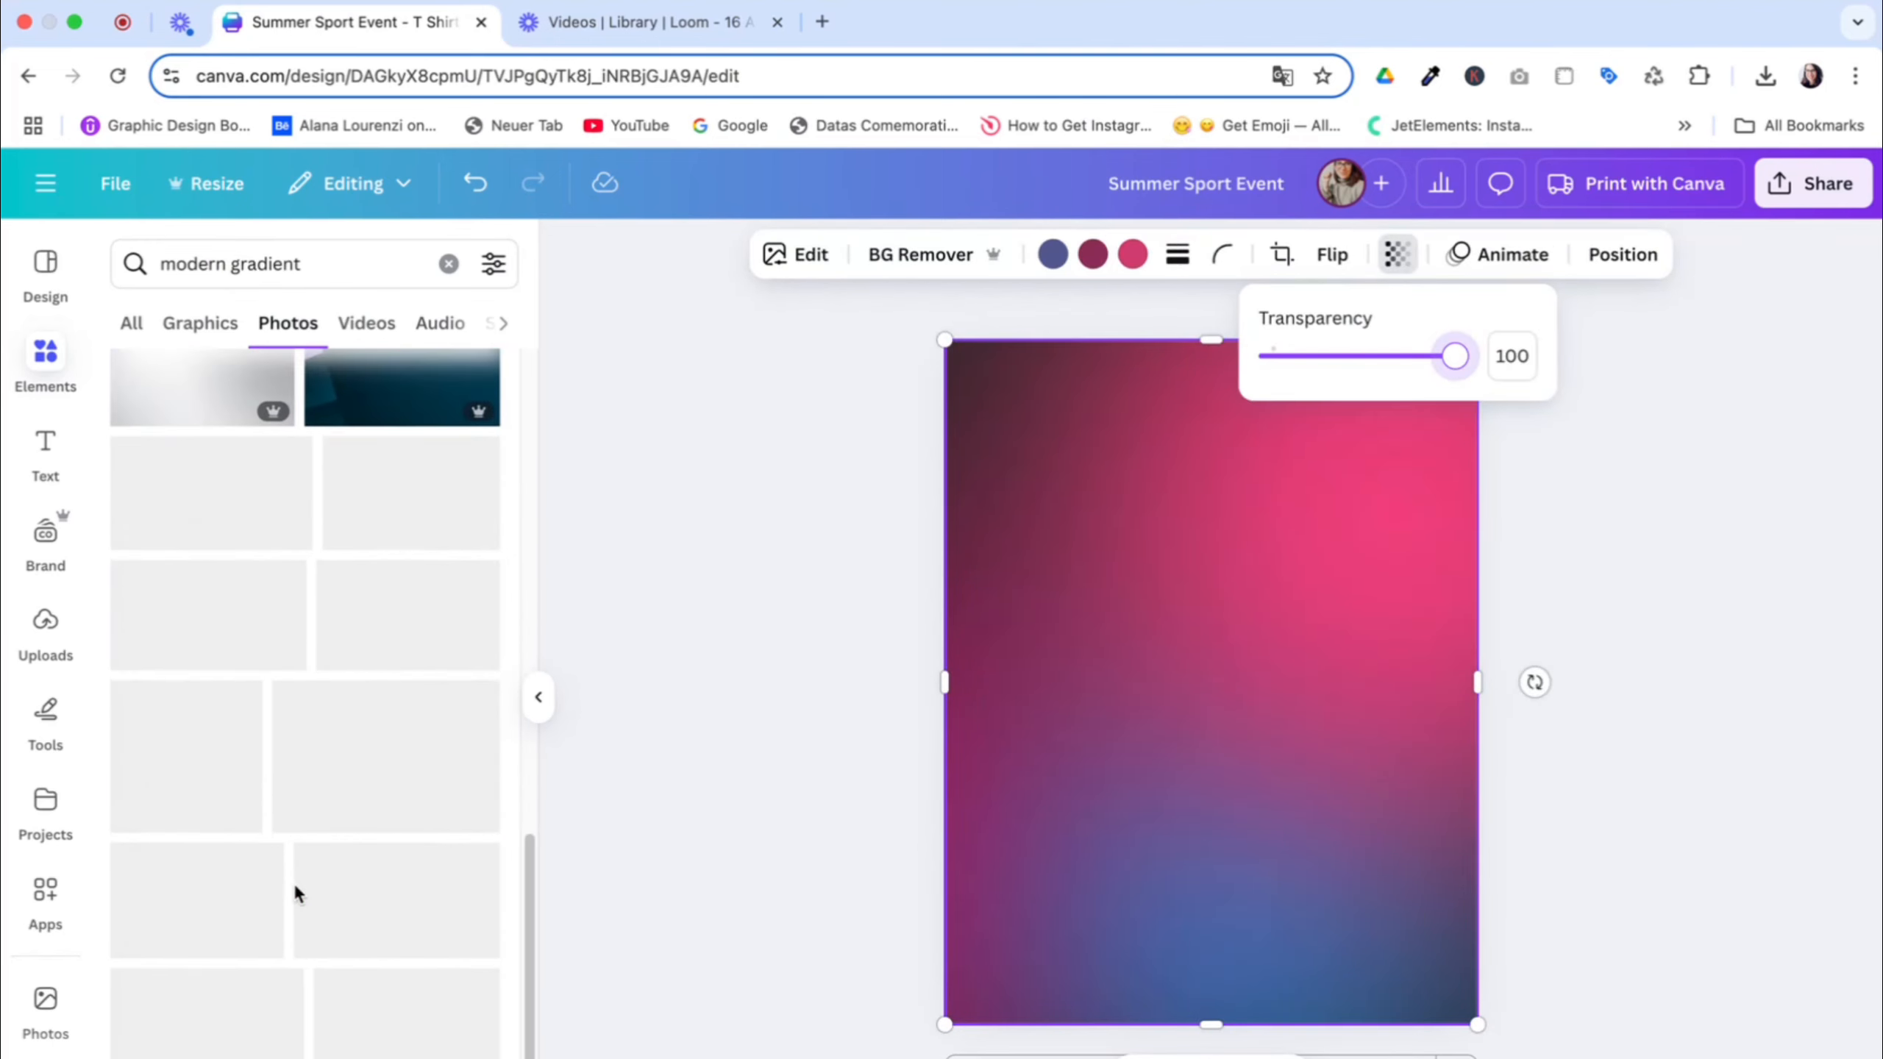
scroll(297, 883, "down", 4)
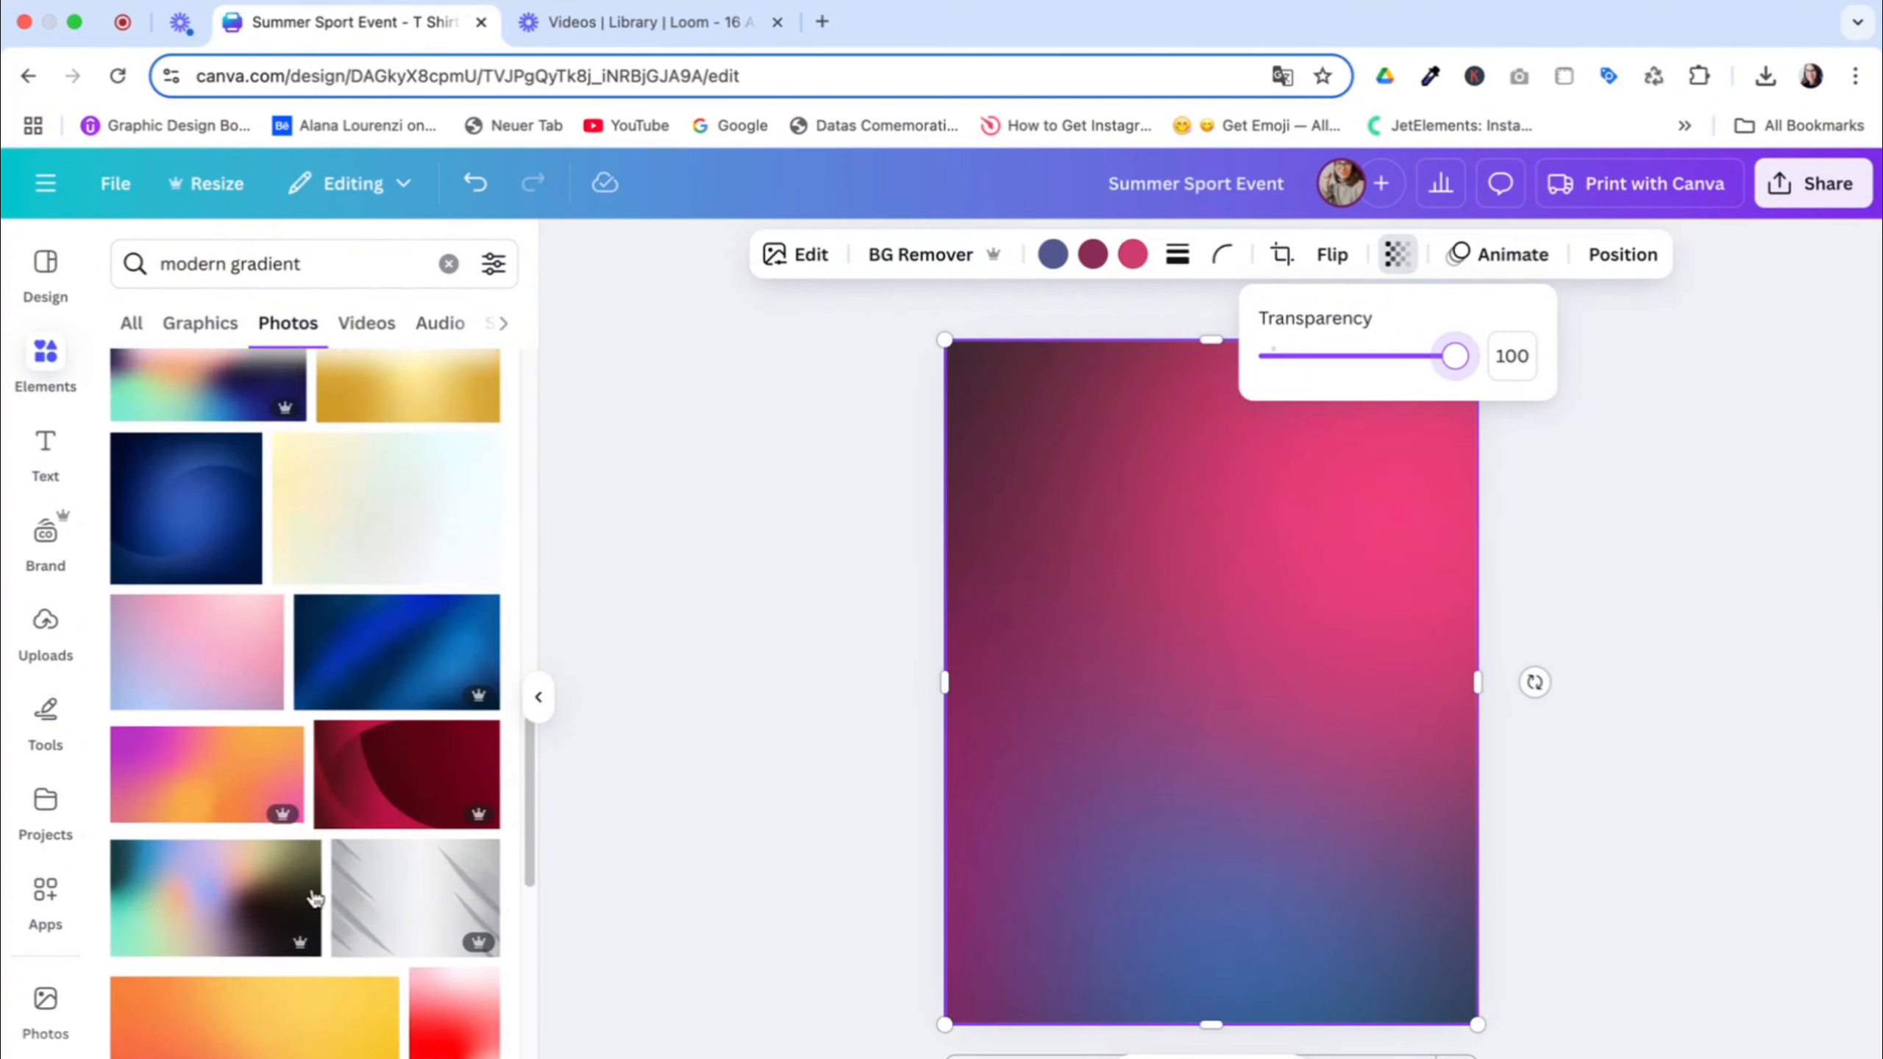
left_click_drag(183, 798, 1214, 373)
double_click(1325, 698)
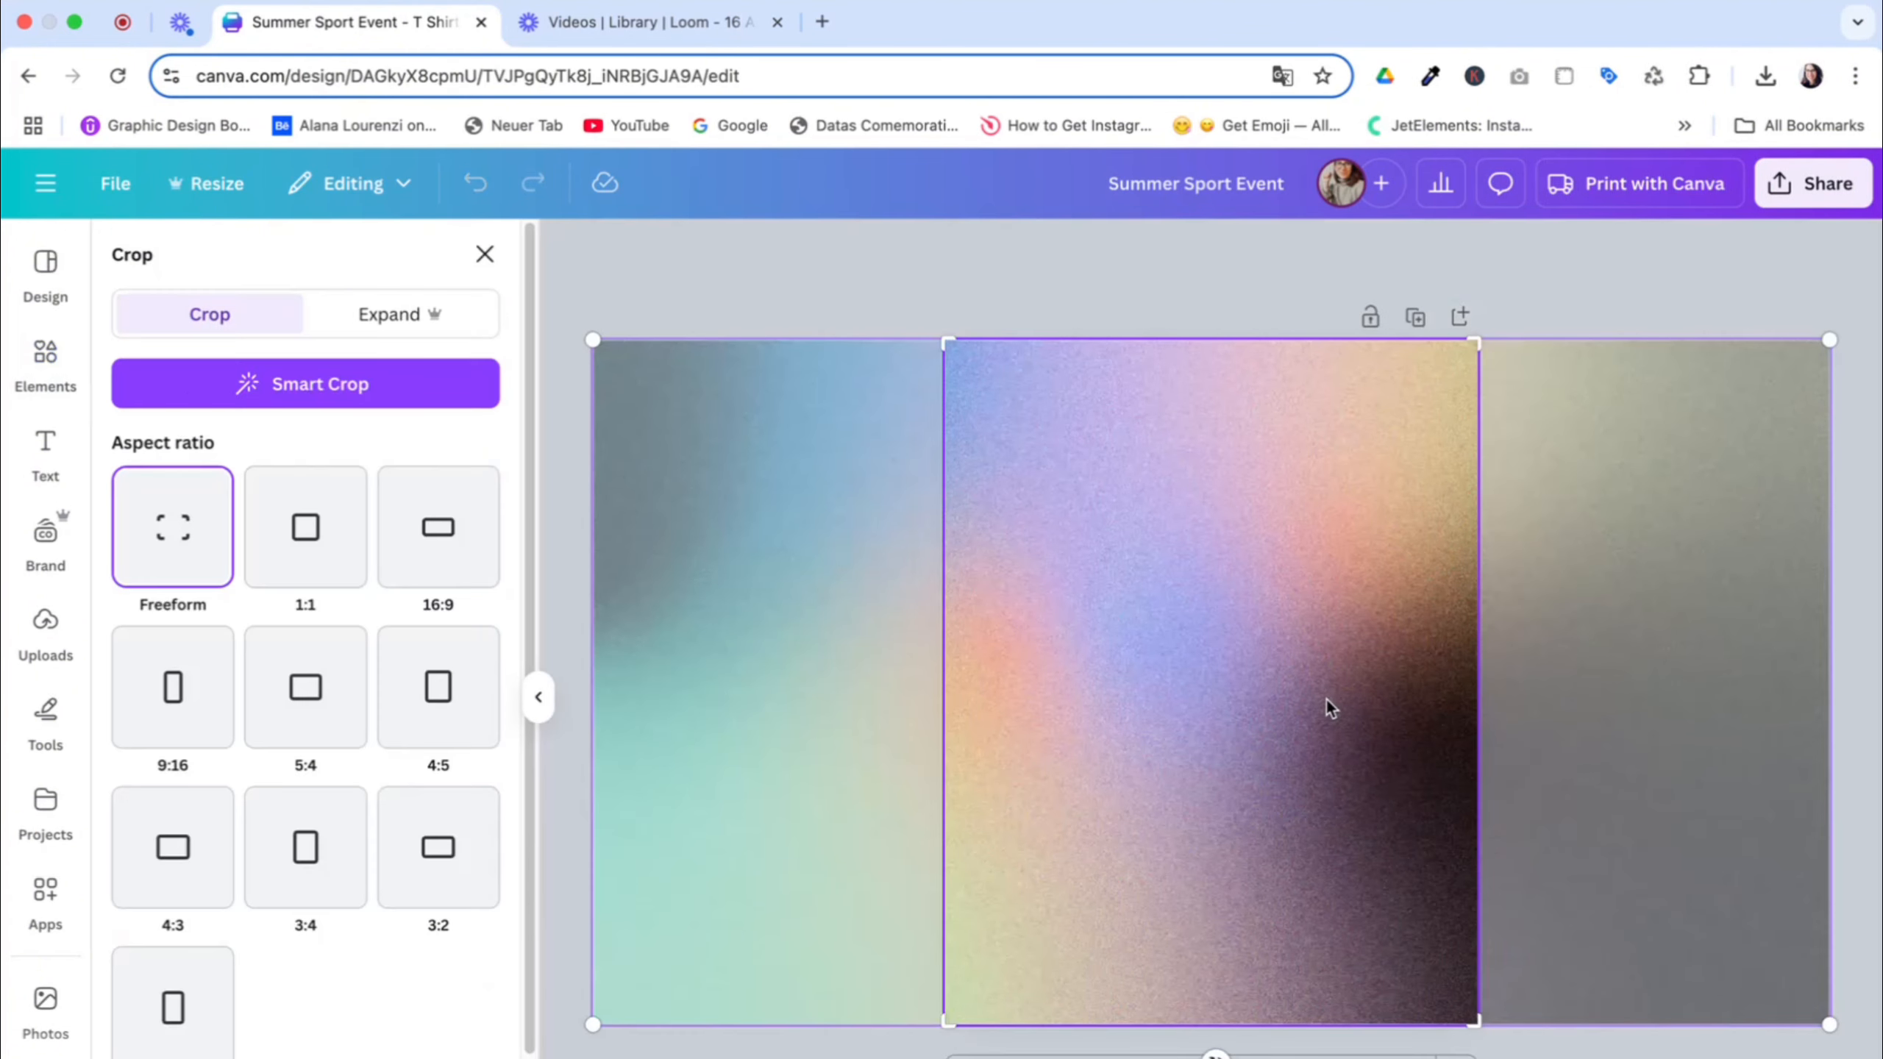
left_click_drag(1325, 698, 1065, 697)
left_click(1730, 503)
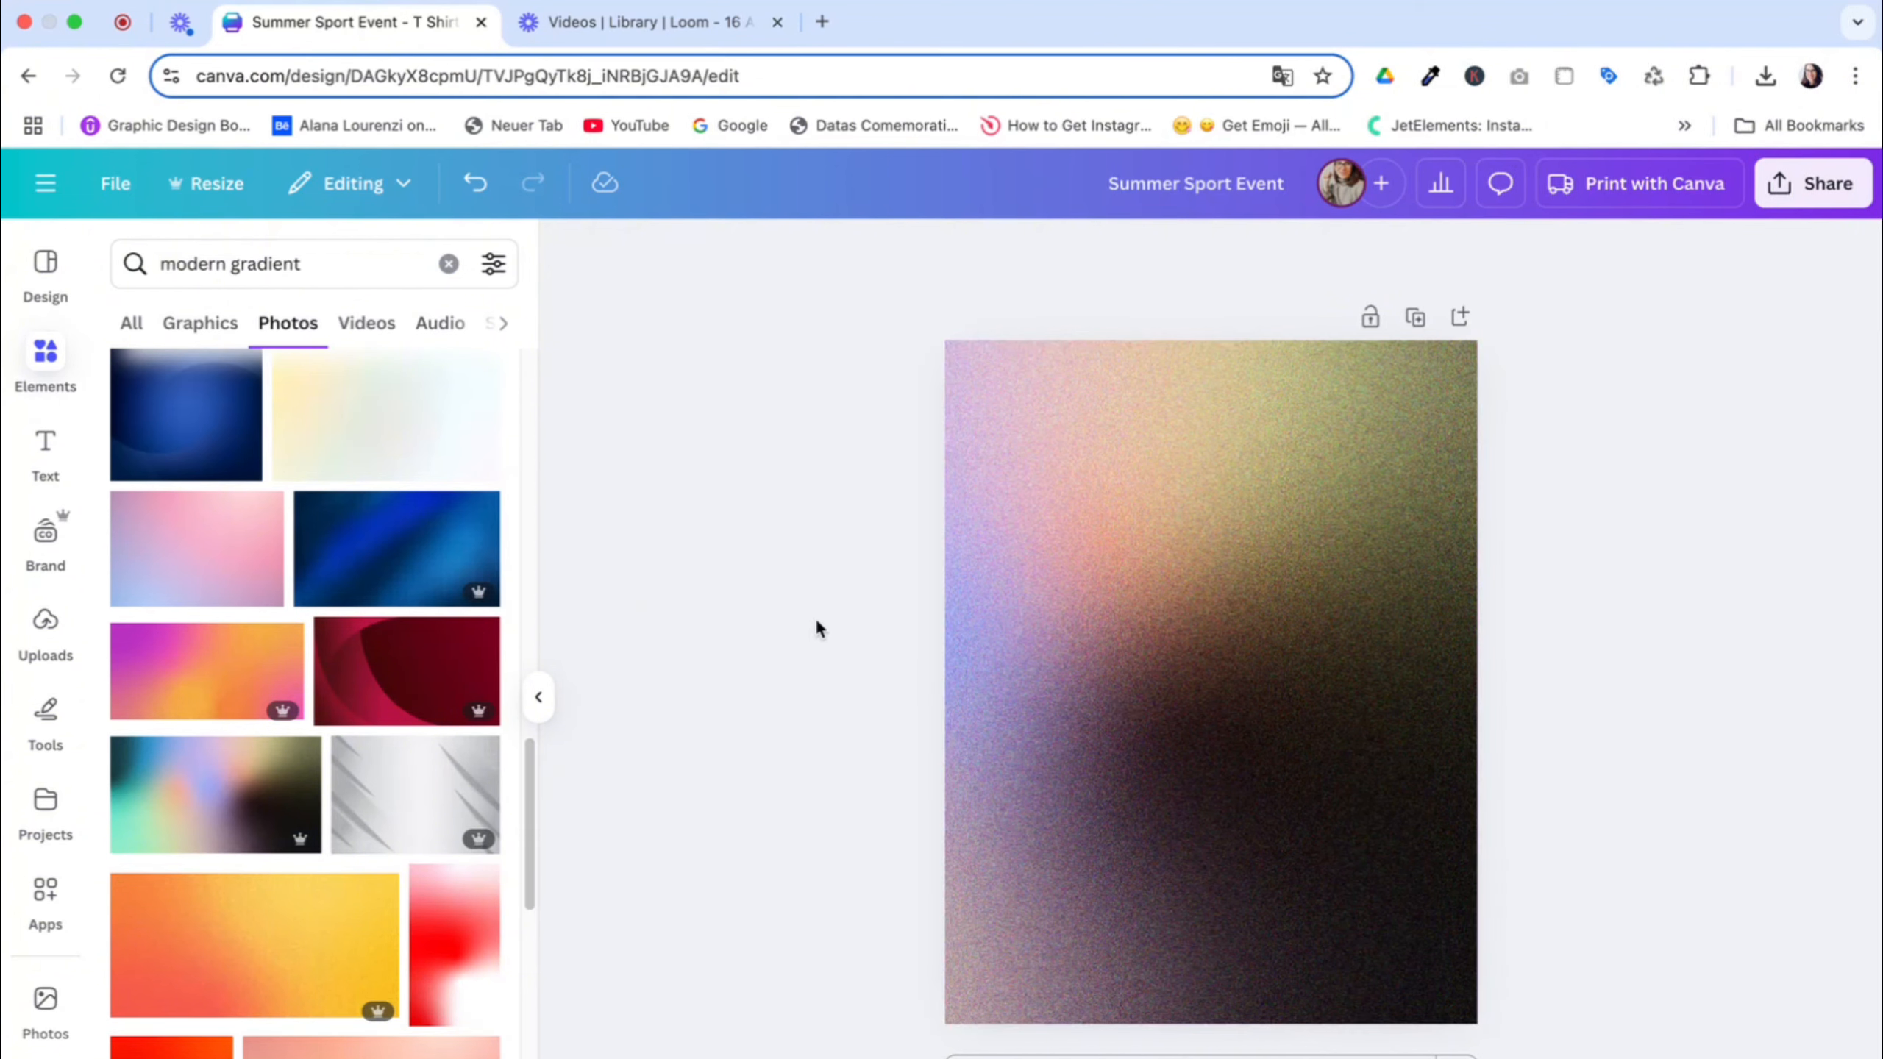
Search the graphics for "vynil" and add the black-and-white cutout of two hands holding a record
left_click(219, 276)
triple_click(219, 276)
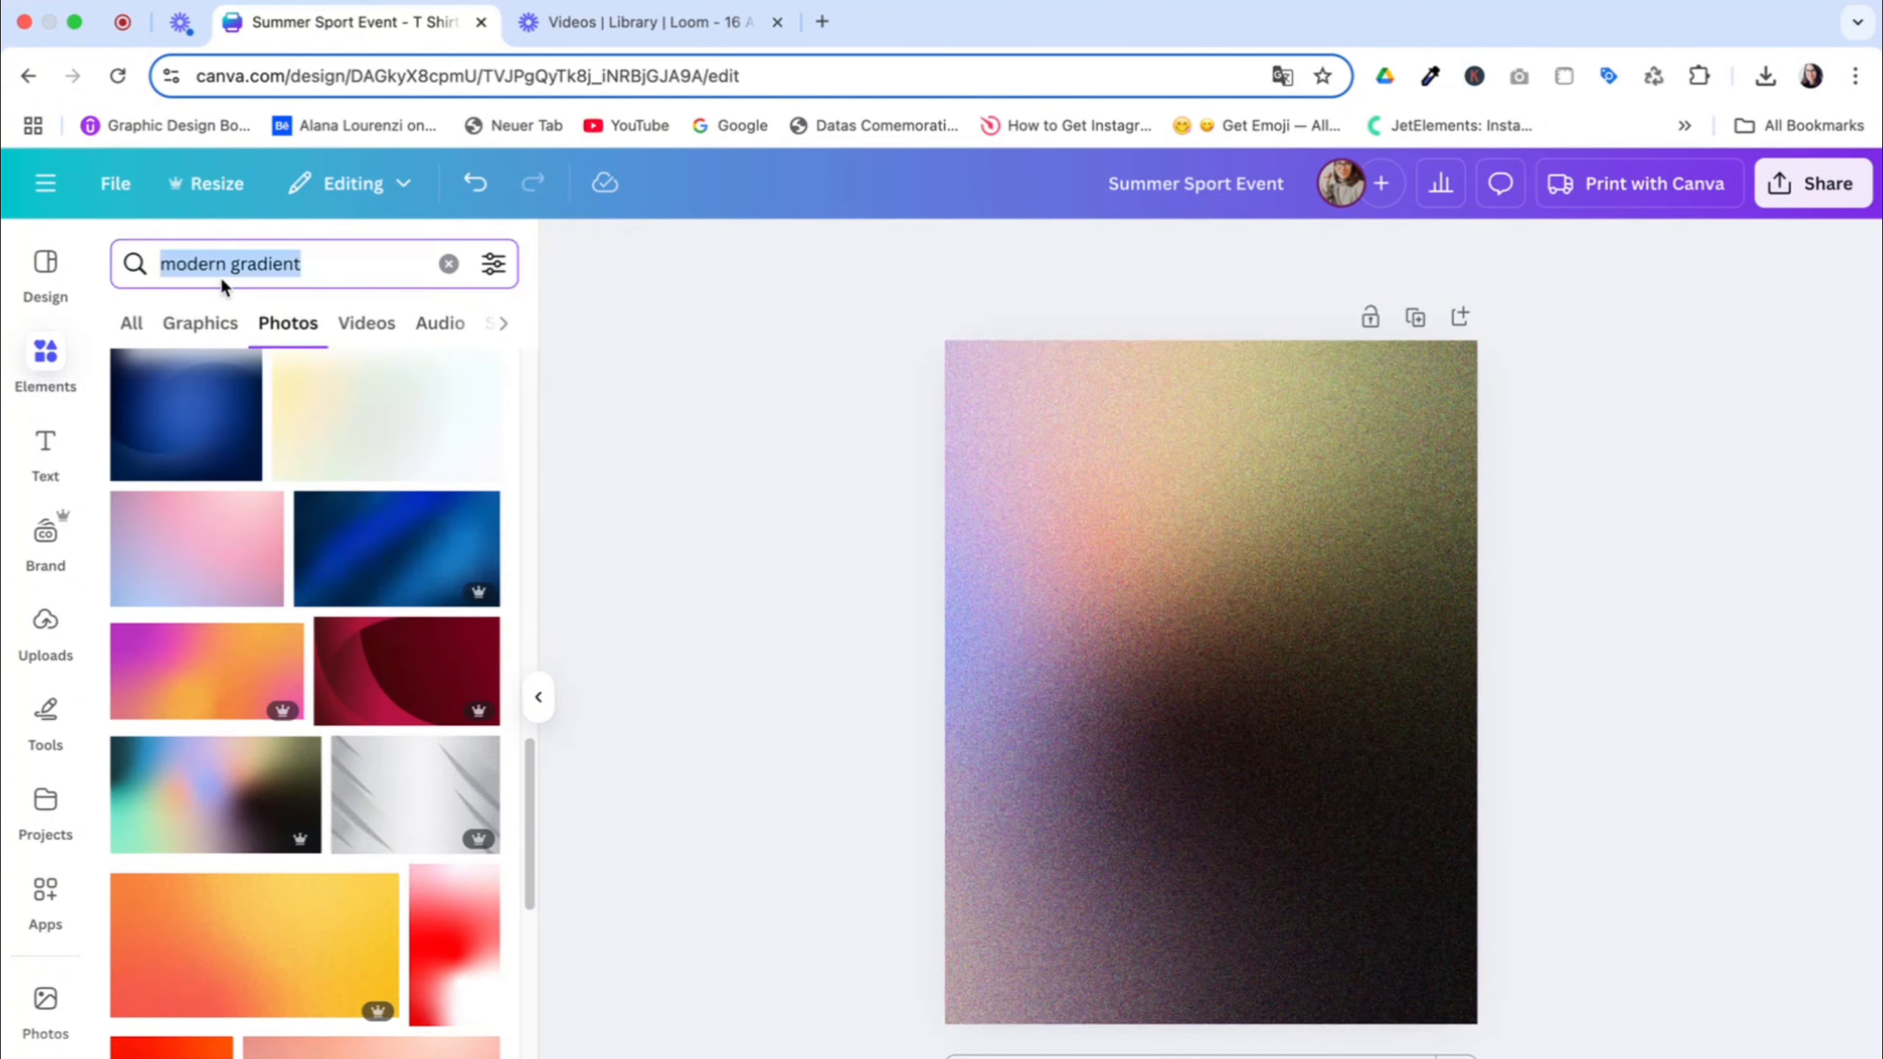
type("vynil")
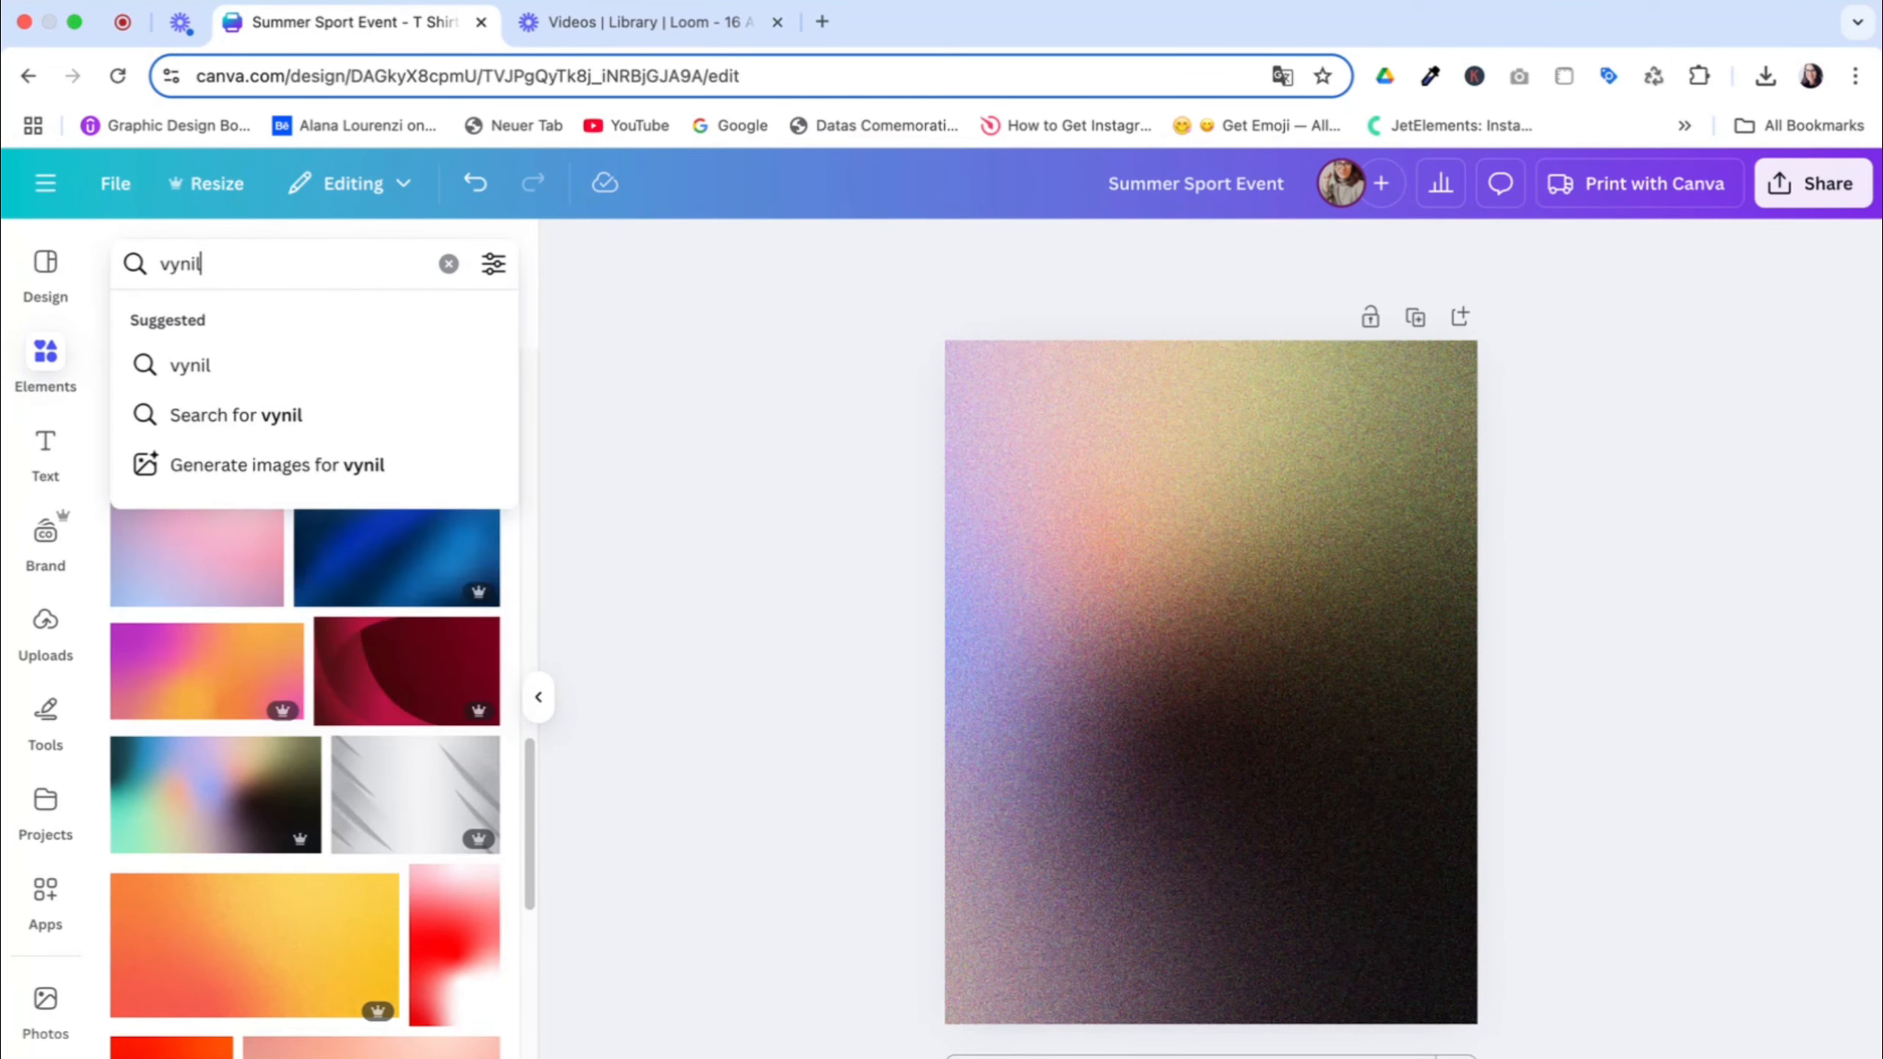
key("Return")
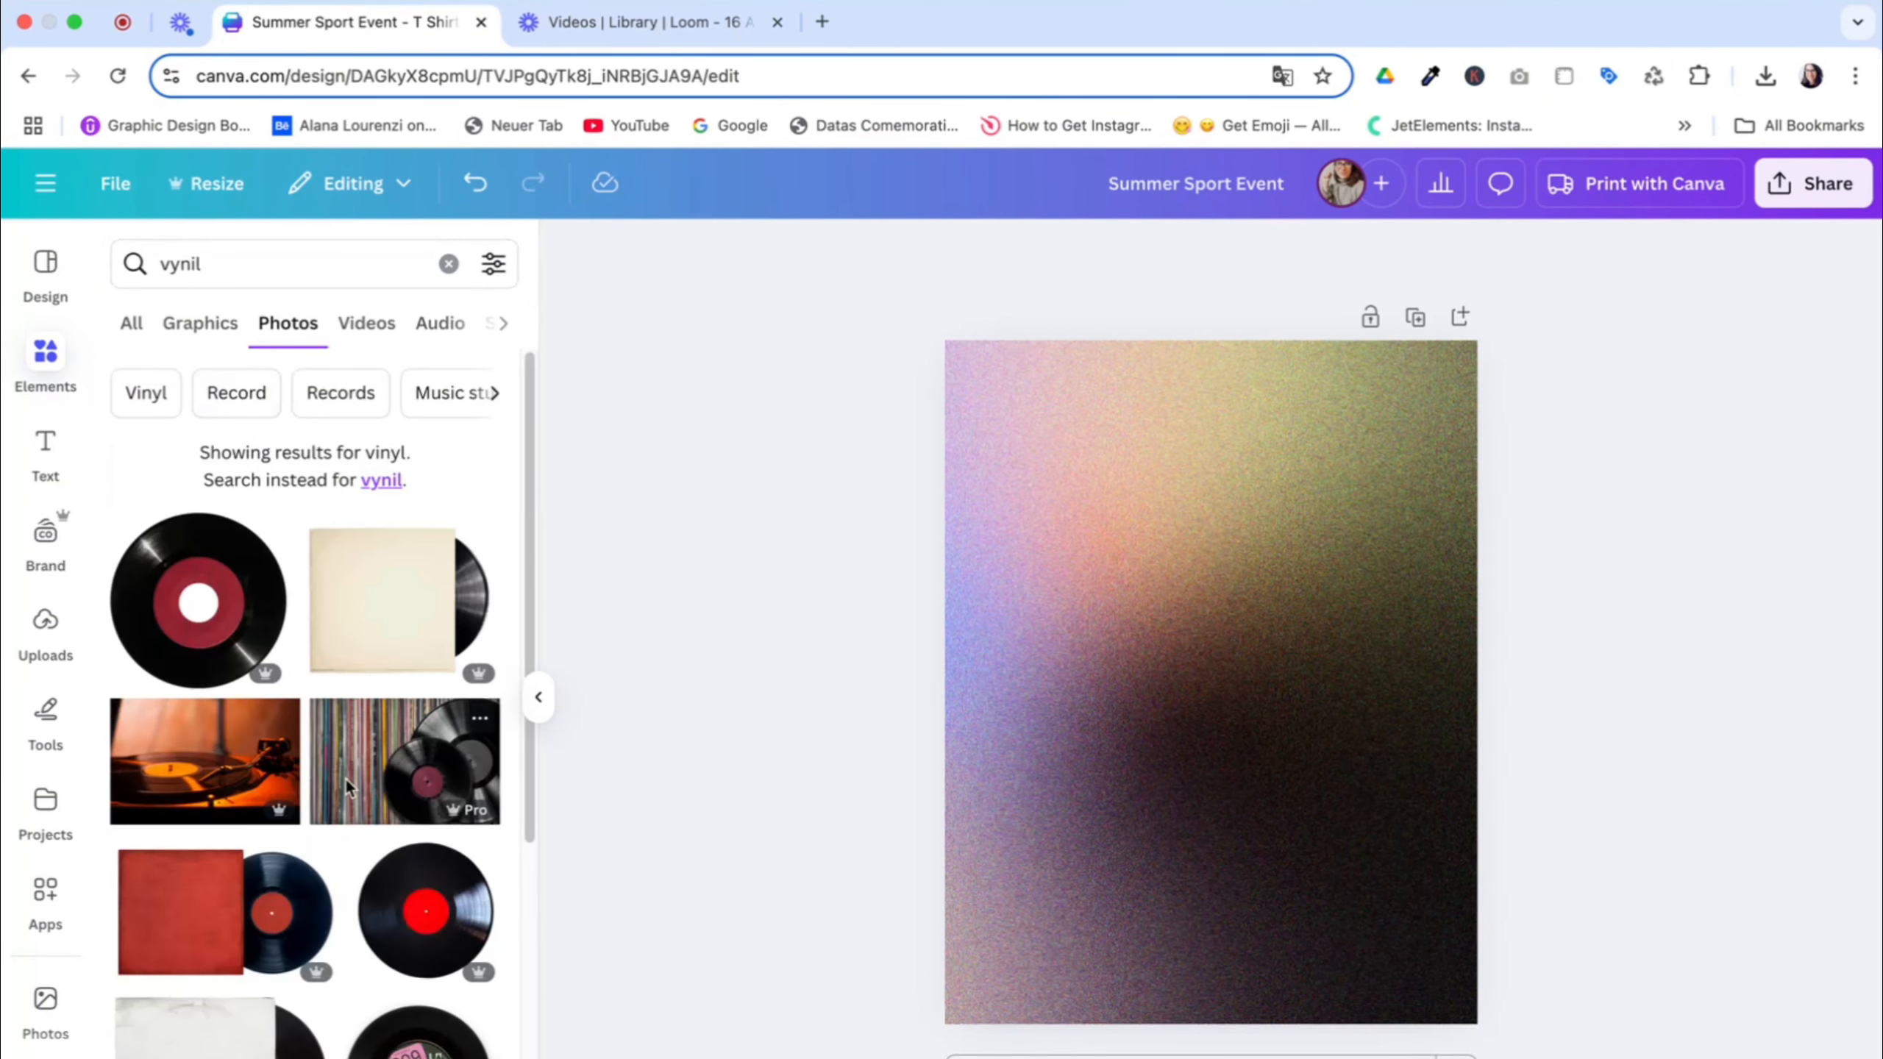
scroll(264, 356, "down", 1)
left_click(224, 324)
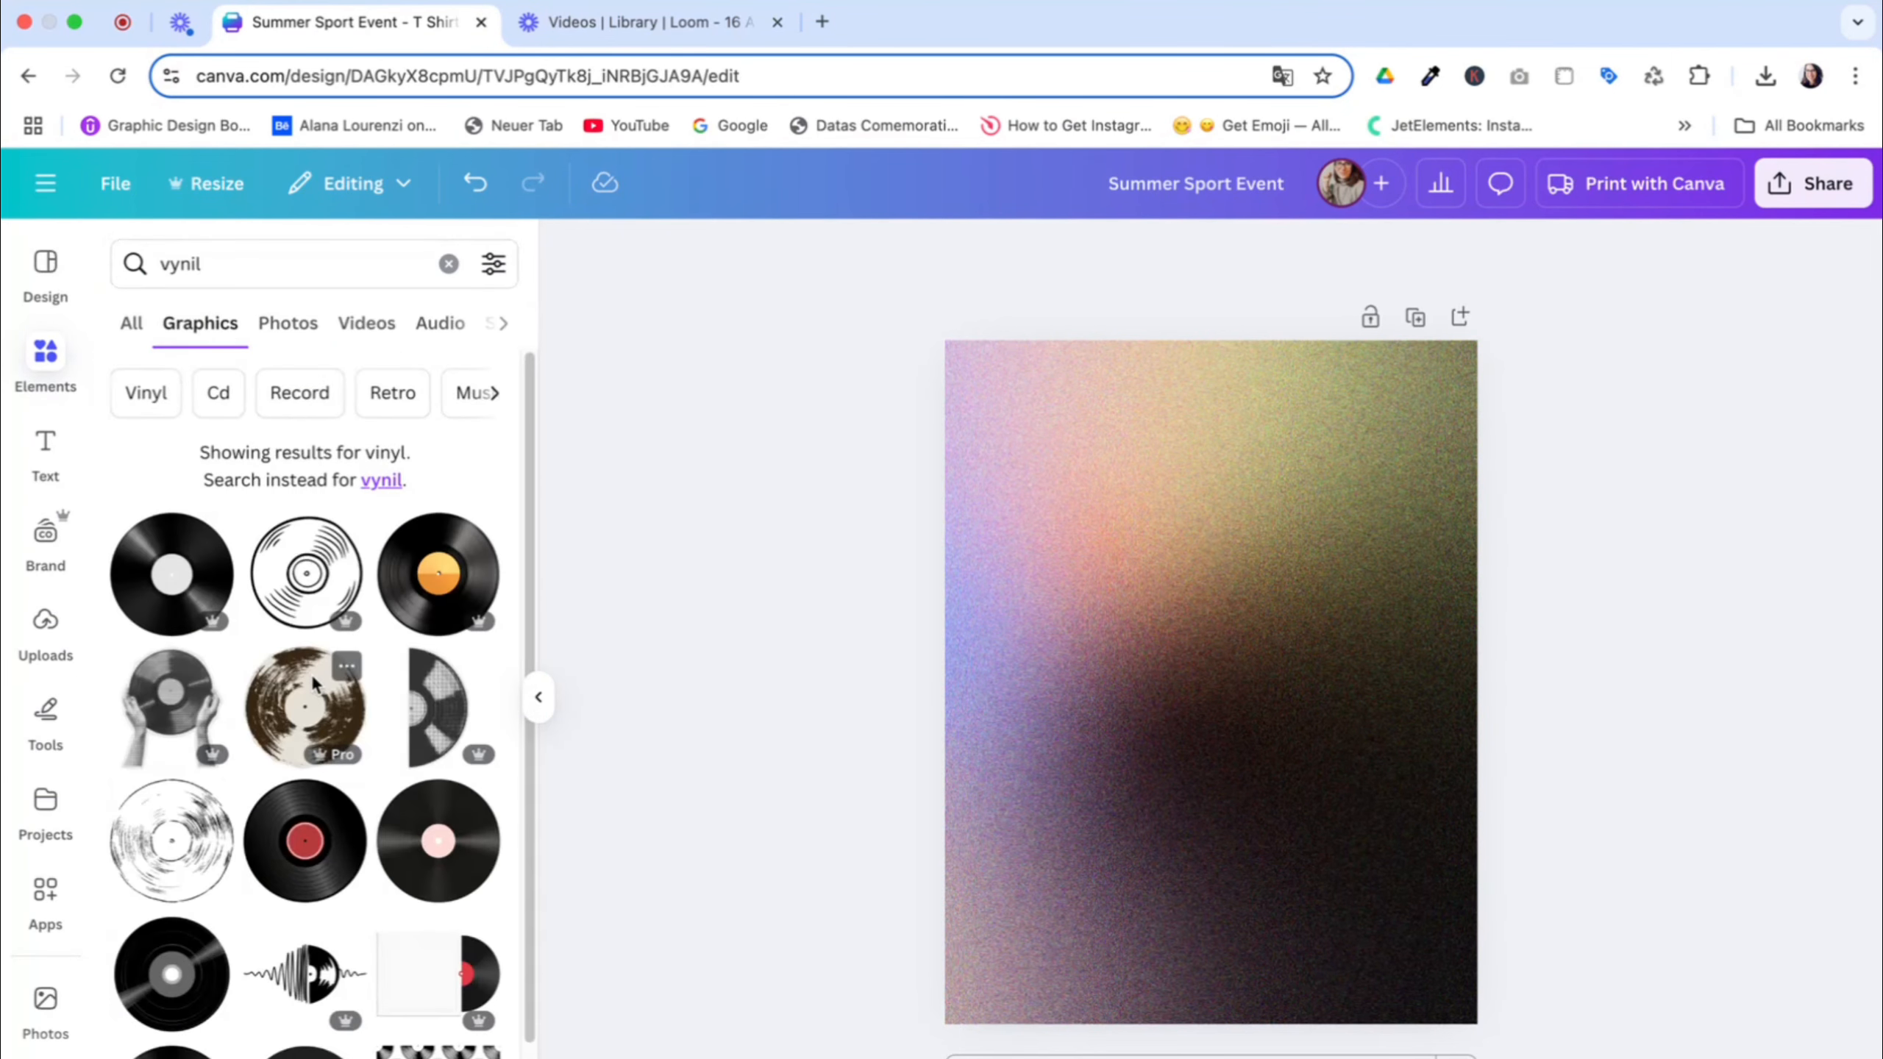
left_click(152, 701)
Move the hands-with-record graphic to the bottom centre of the page and enlarge it to over half the page width
left_click_drag(1280, 679, 1279, 930)
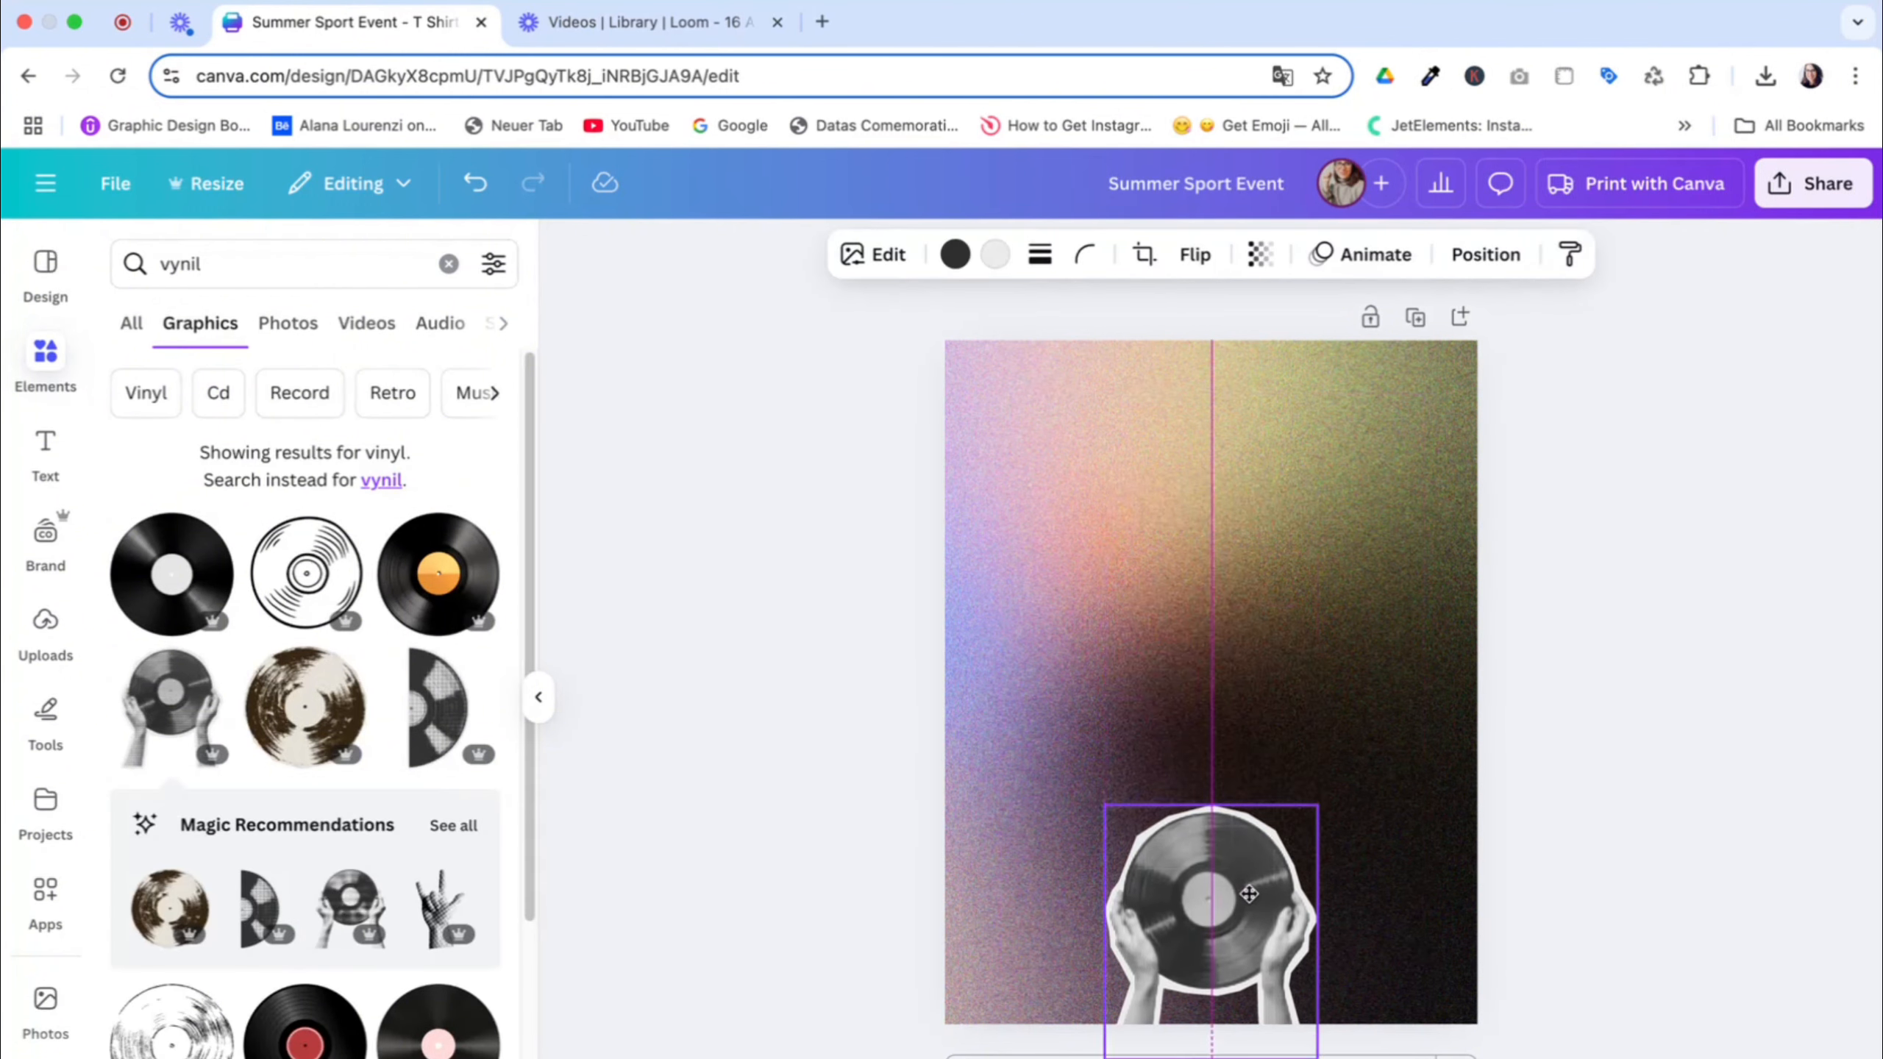
left_click_drag(1318, 806, 1253, 795)
left_click(1497, 565)
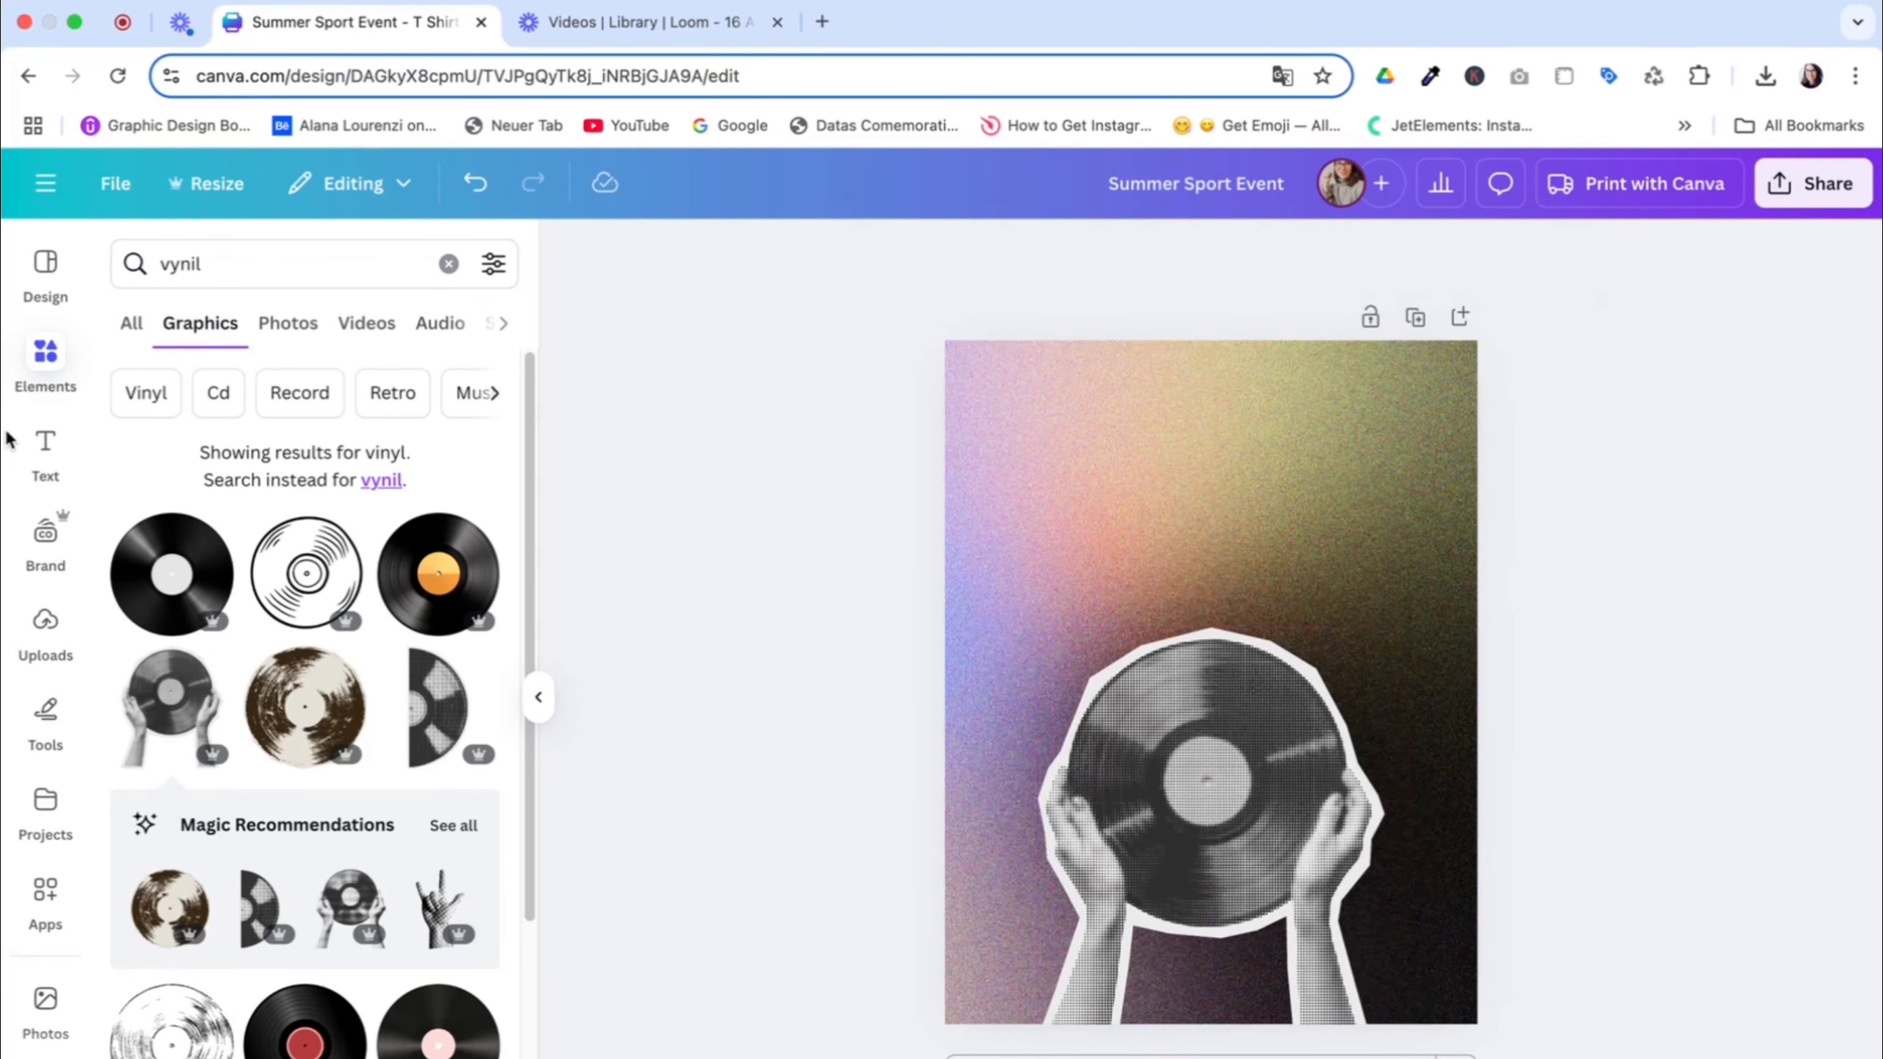
Add a heading above the record, enlarge it to font size 139, and make it read "Music Festival"
left_click(52, 452)
left_click(197, 513)
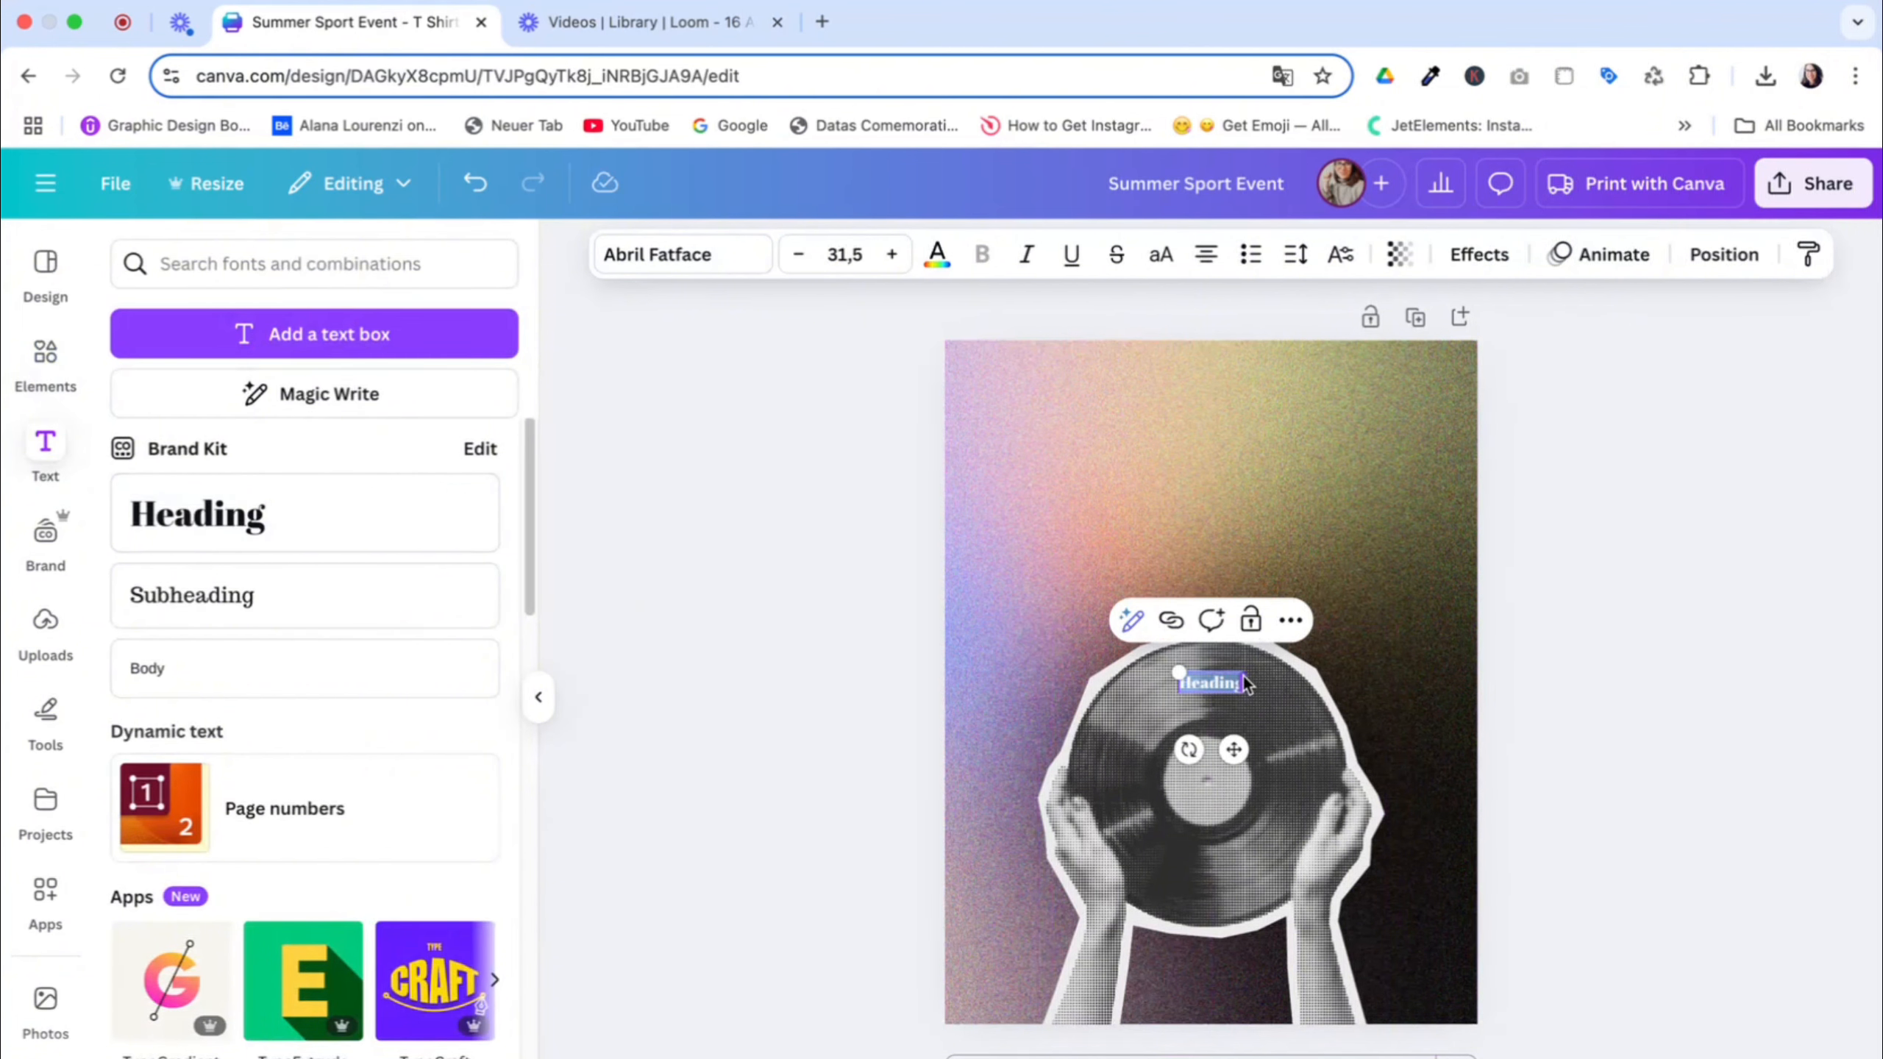
left_click_drag(1246, 673, 1462, 605)
left_click_drag(1351, 660, 1278, 509)
left_click(1420, 748)
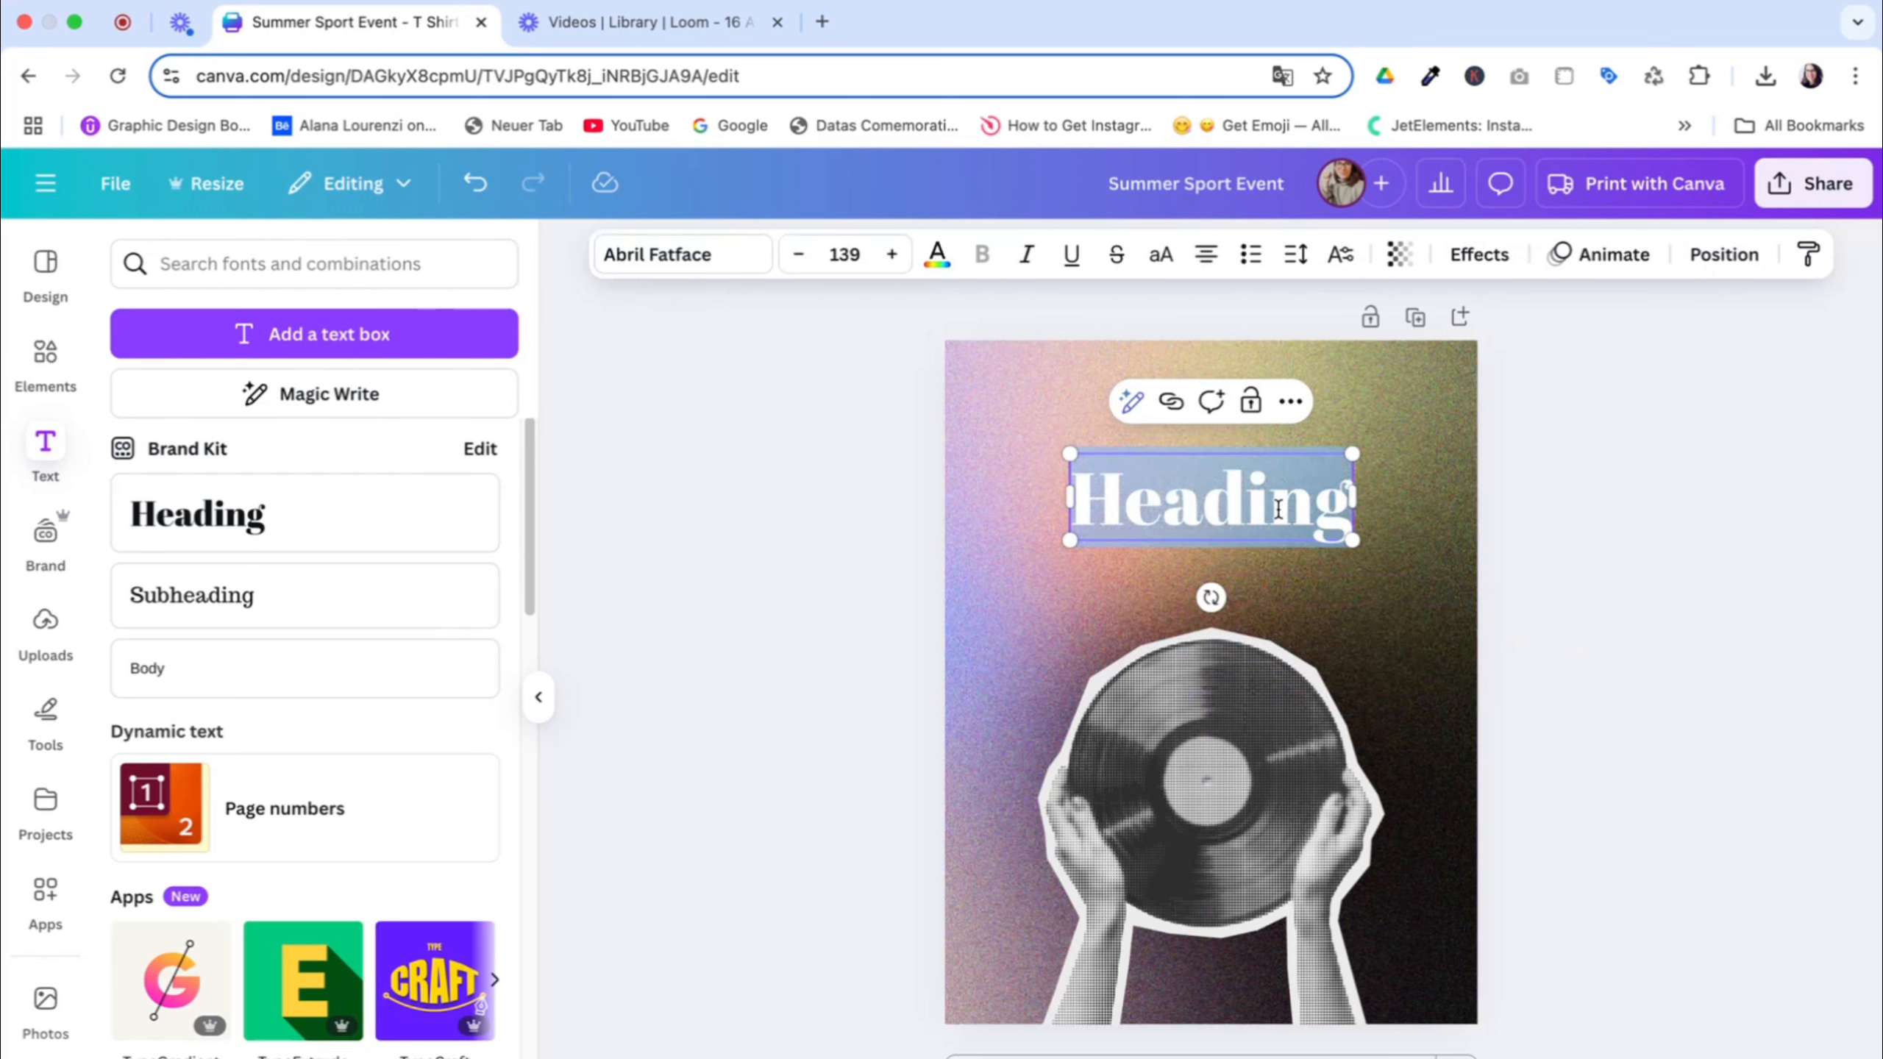
type("Music Festi")
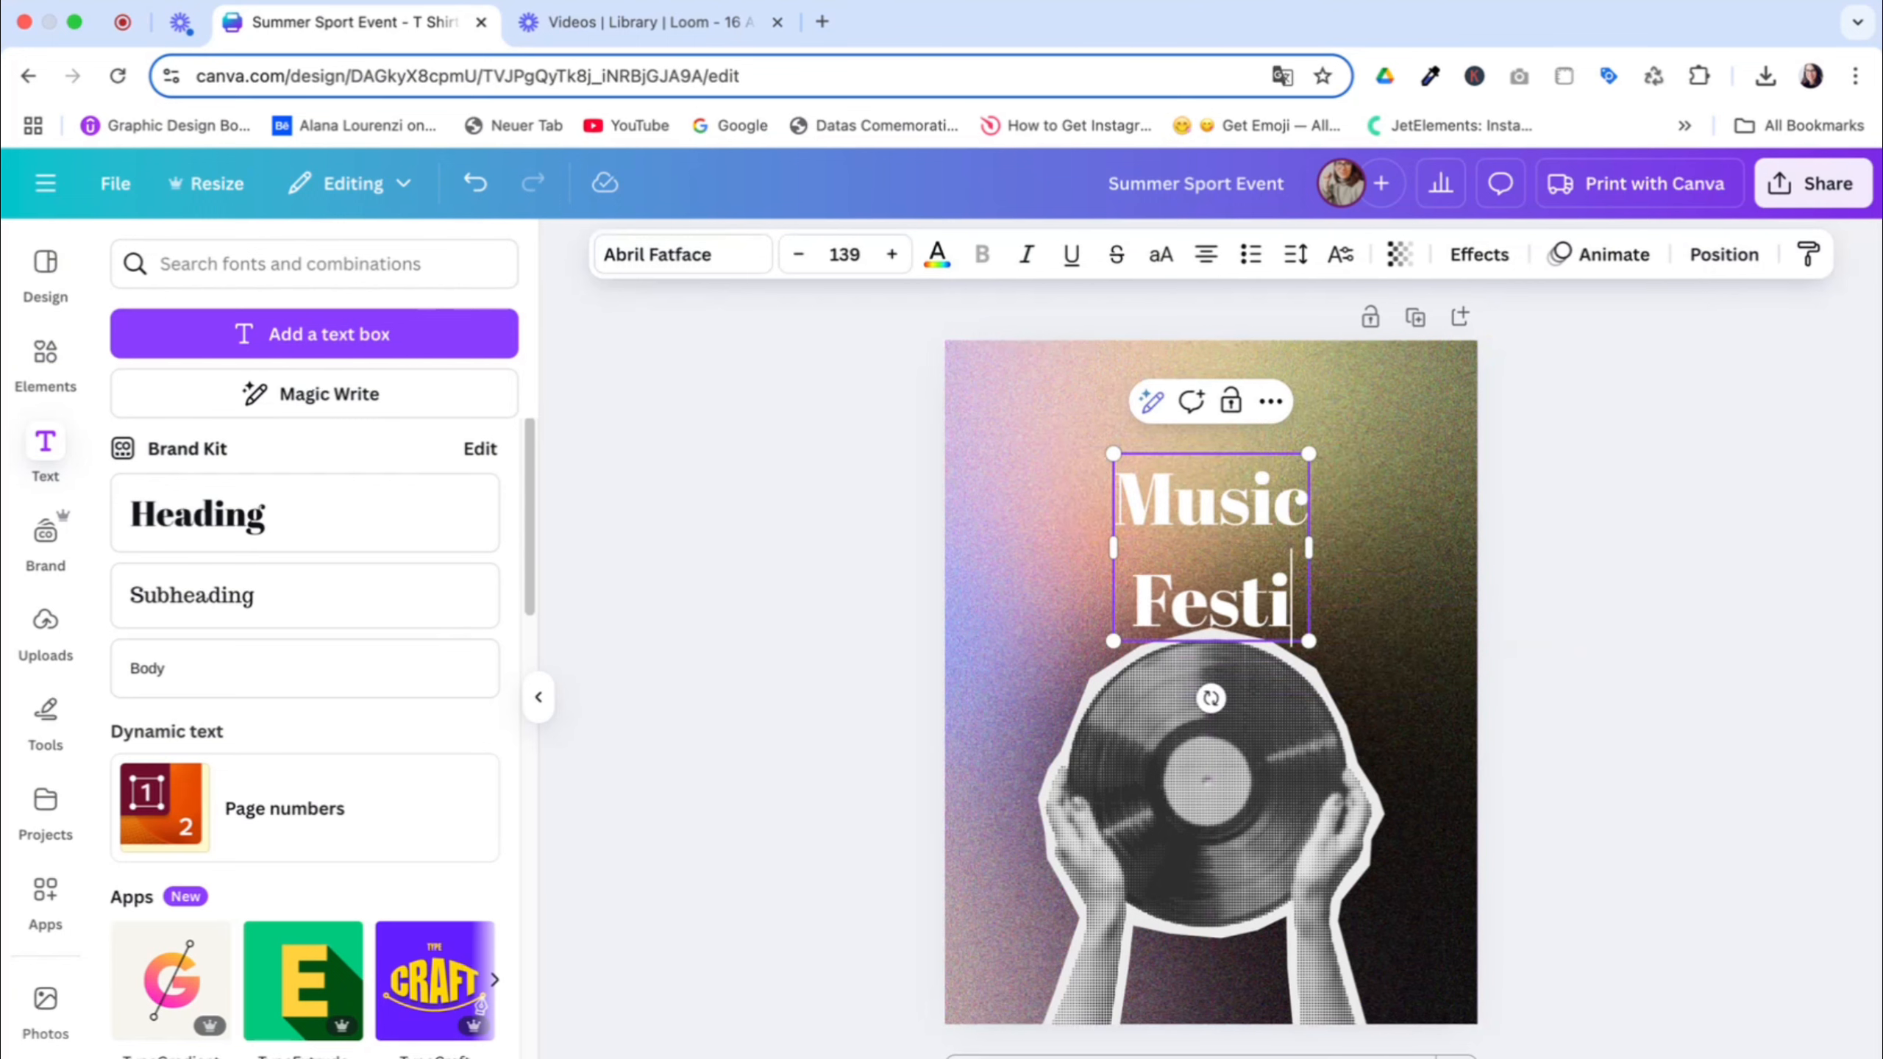
type("val")
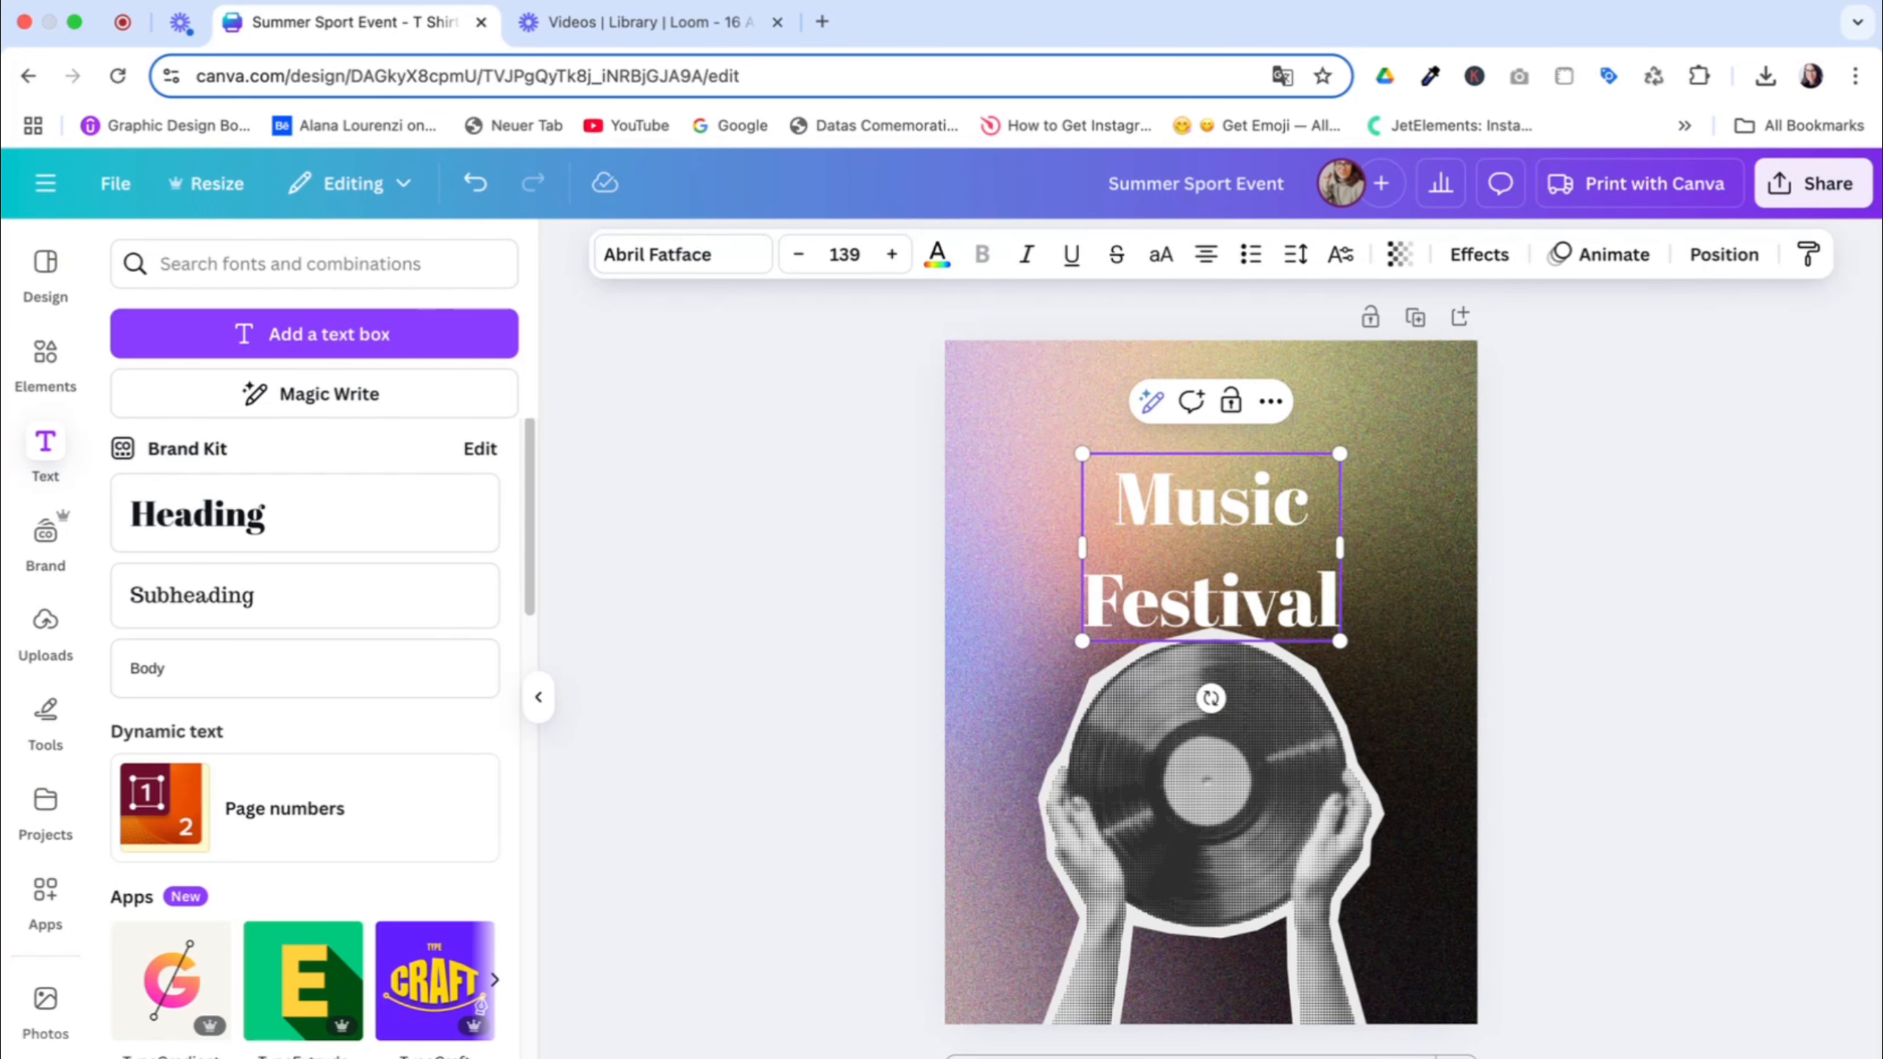
Reduce the line spacing of the "Music Festival" title
left_click(1296, 254)
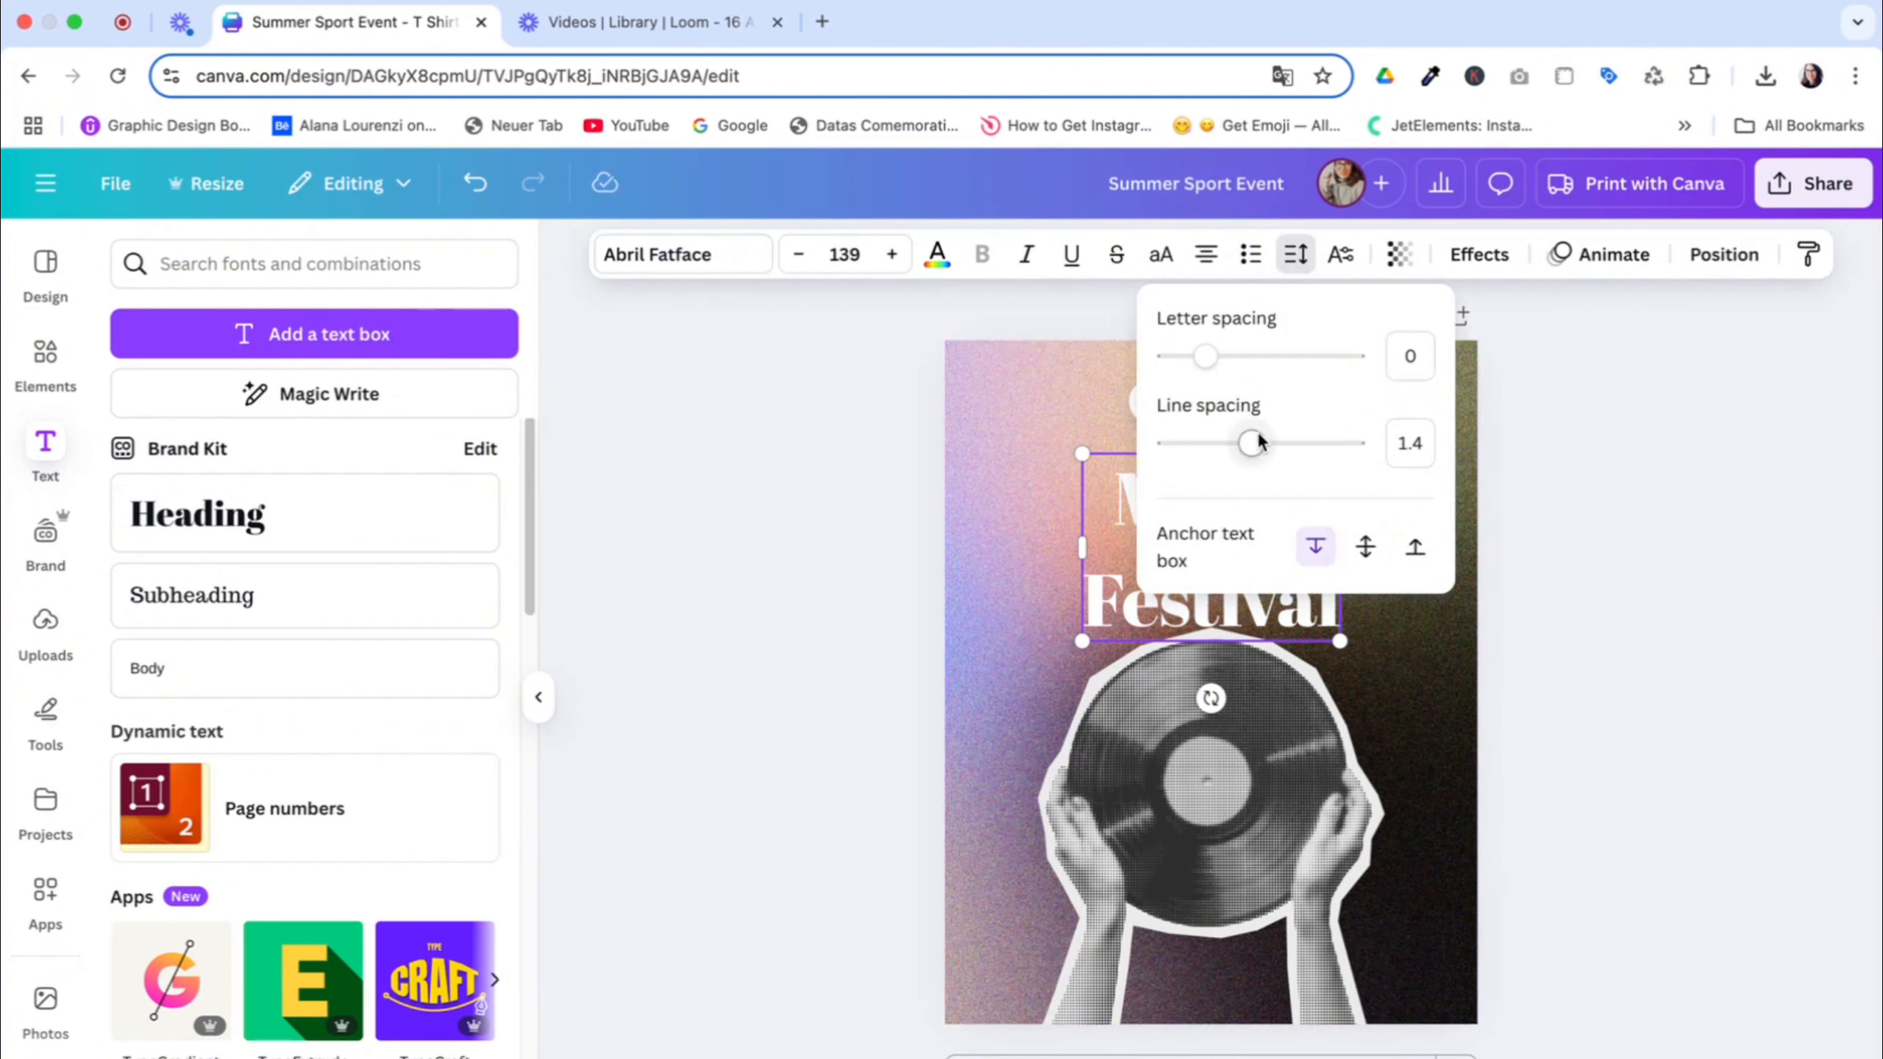
left_click_drag(1250, 443, 1195, 443)
left_click(1050, 470)
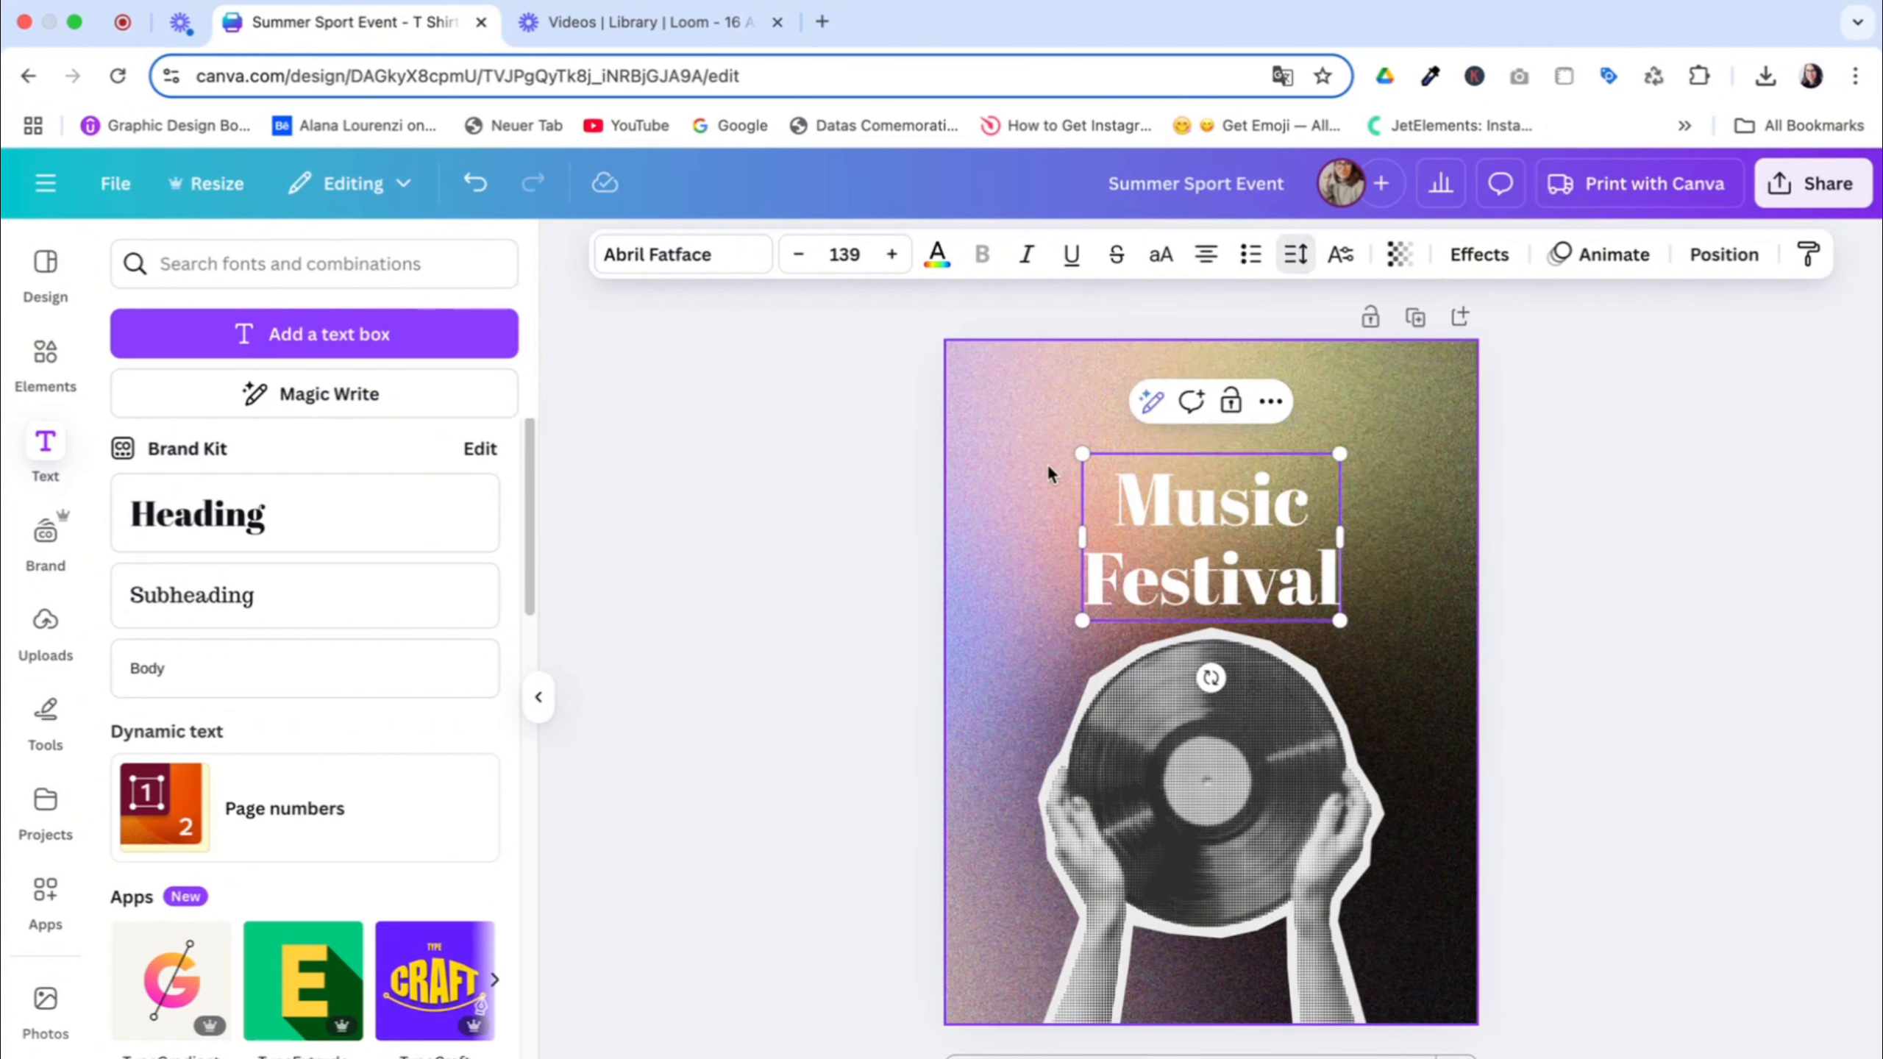
left_click(1050, 471)
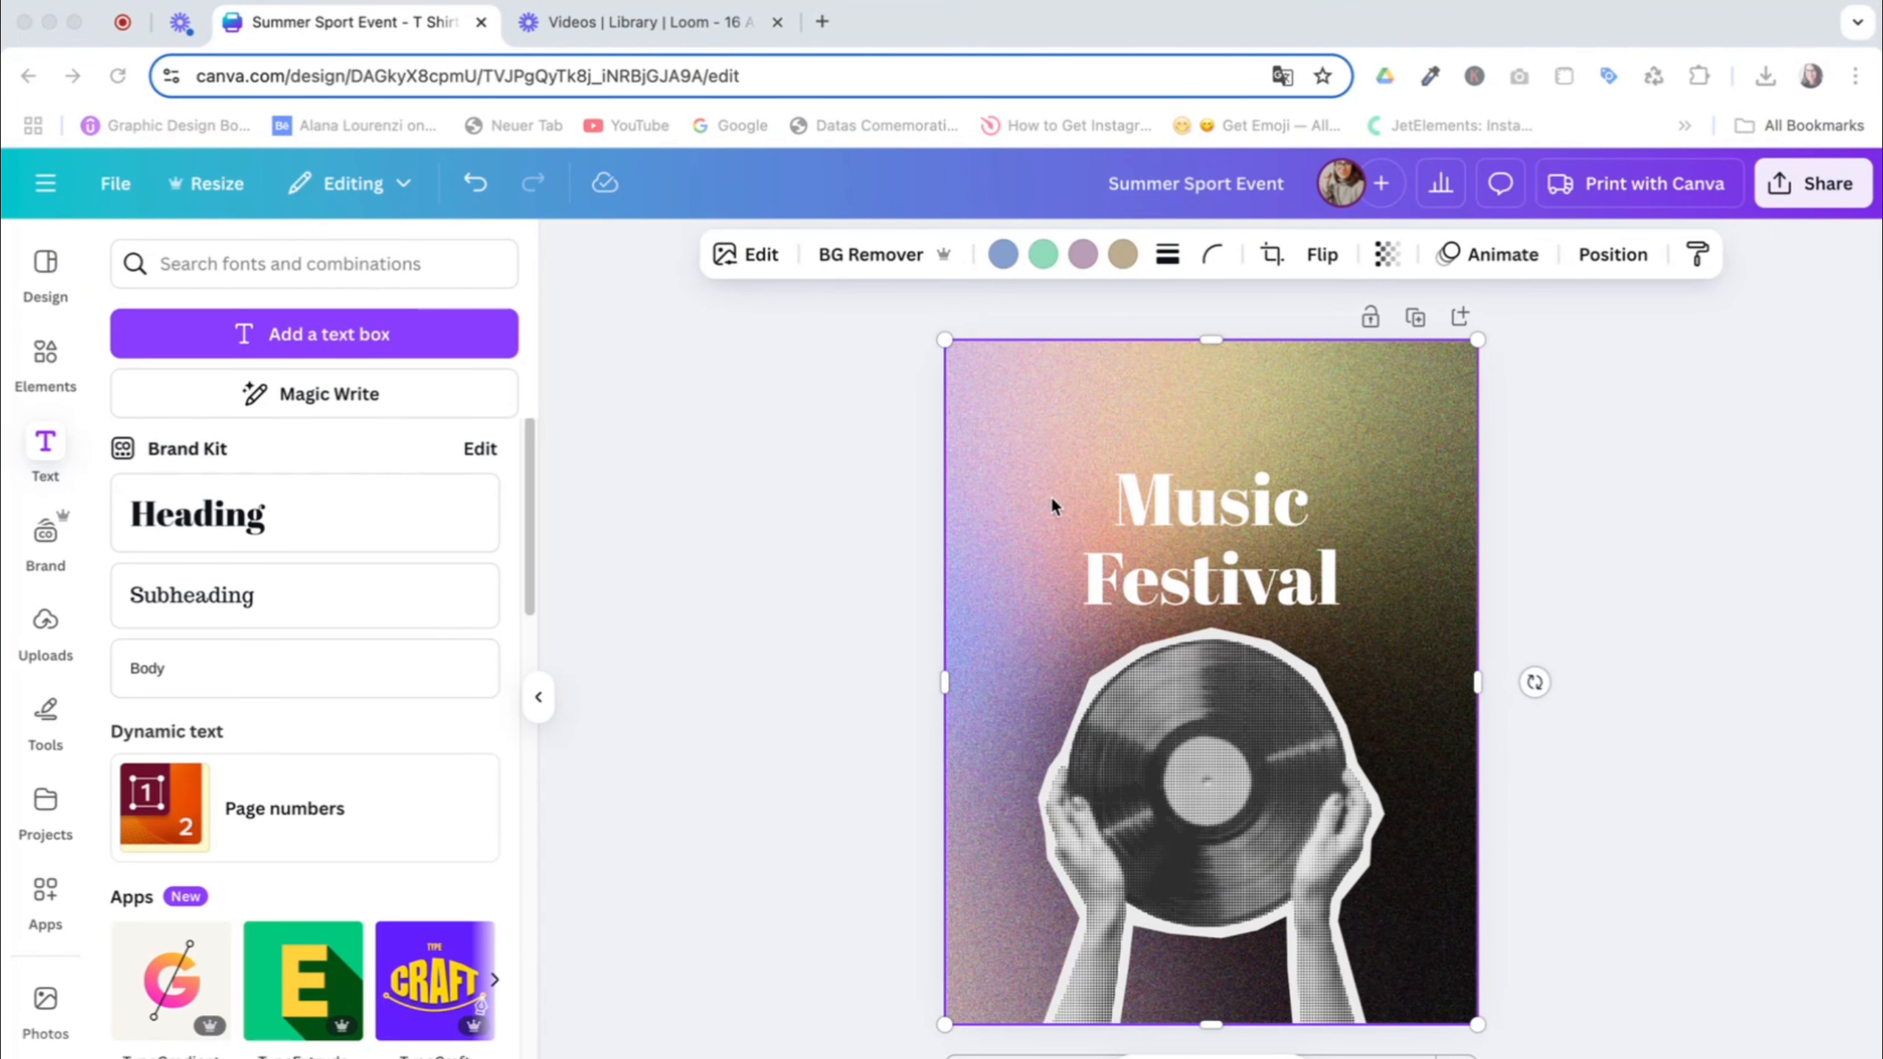
Set the "Music Festival" title's font to Archivo Black
left_click(1196, 512)
left_click(667, 256)
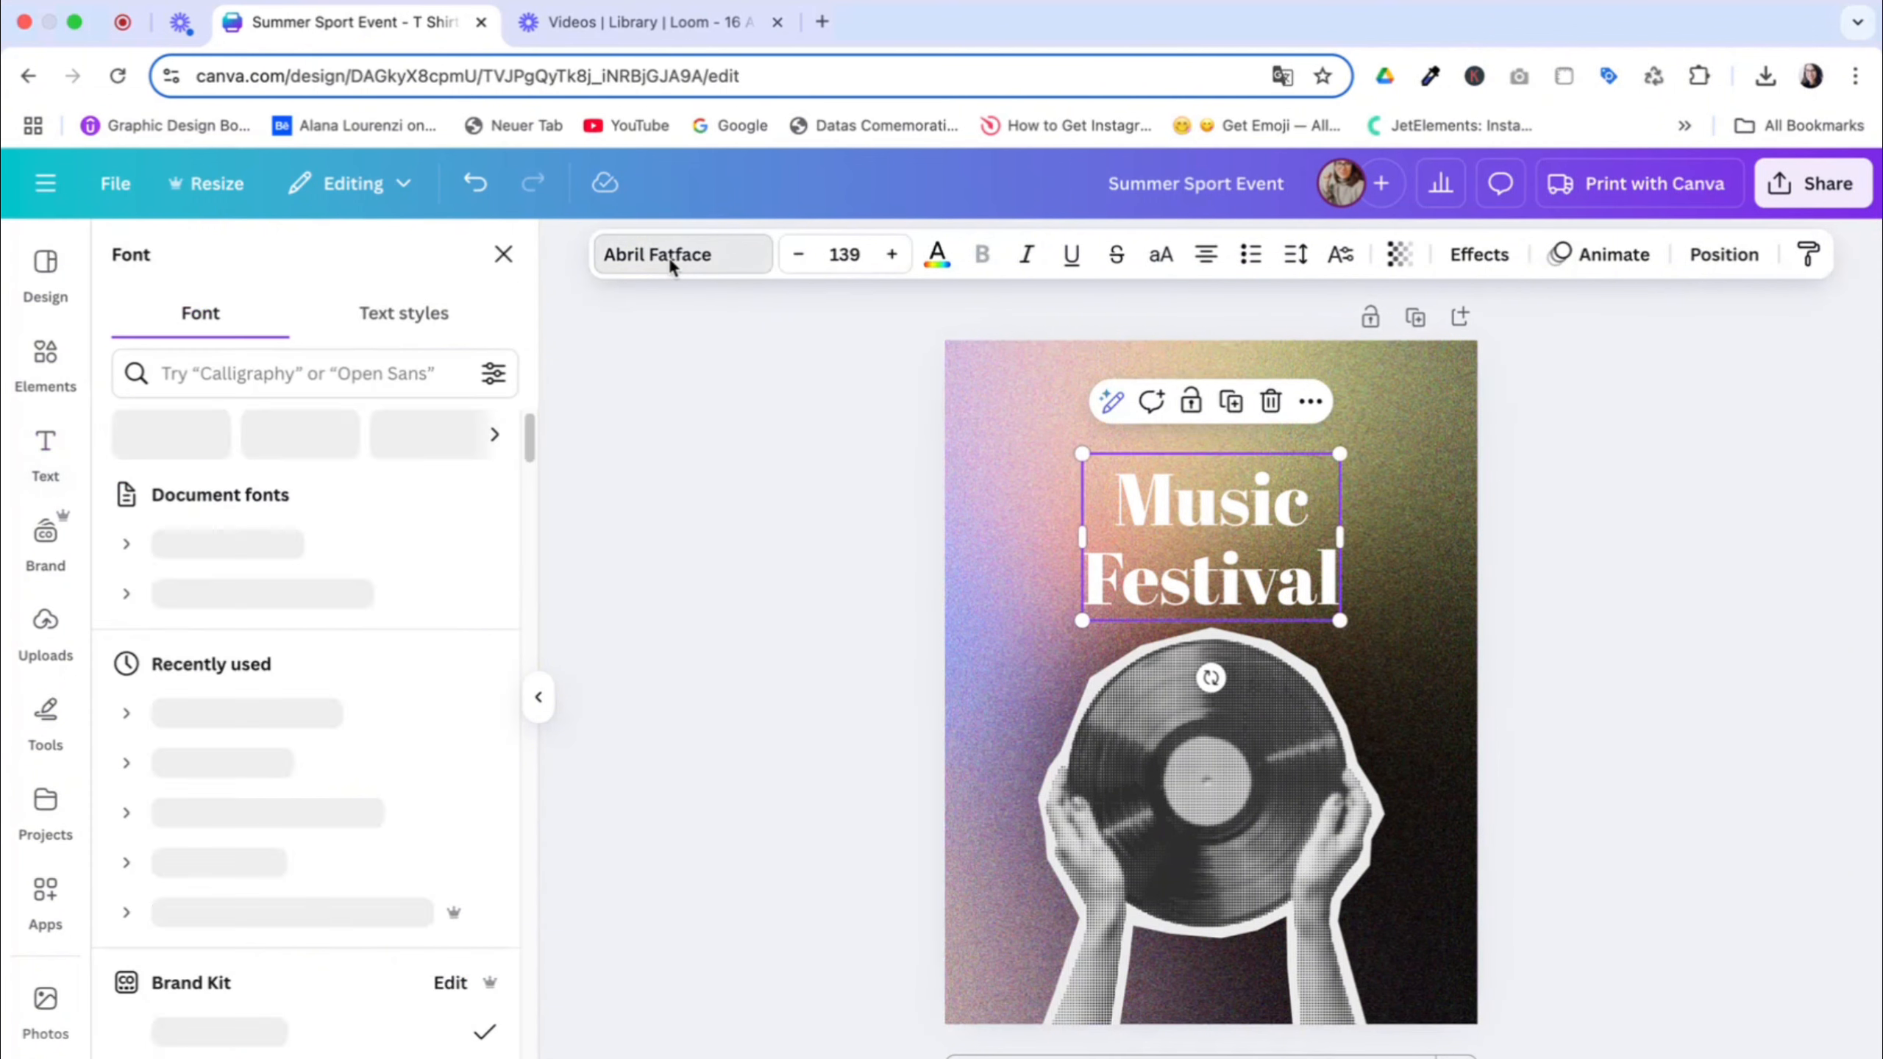
left_click(312, 373)
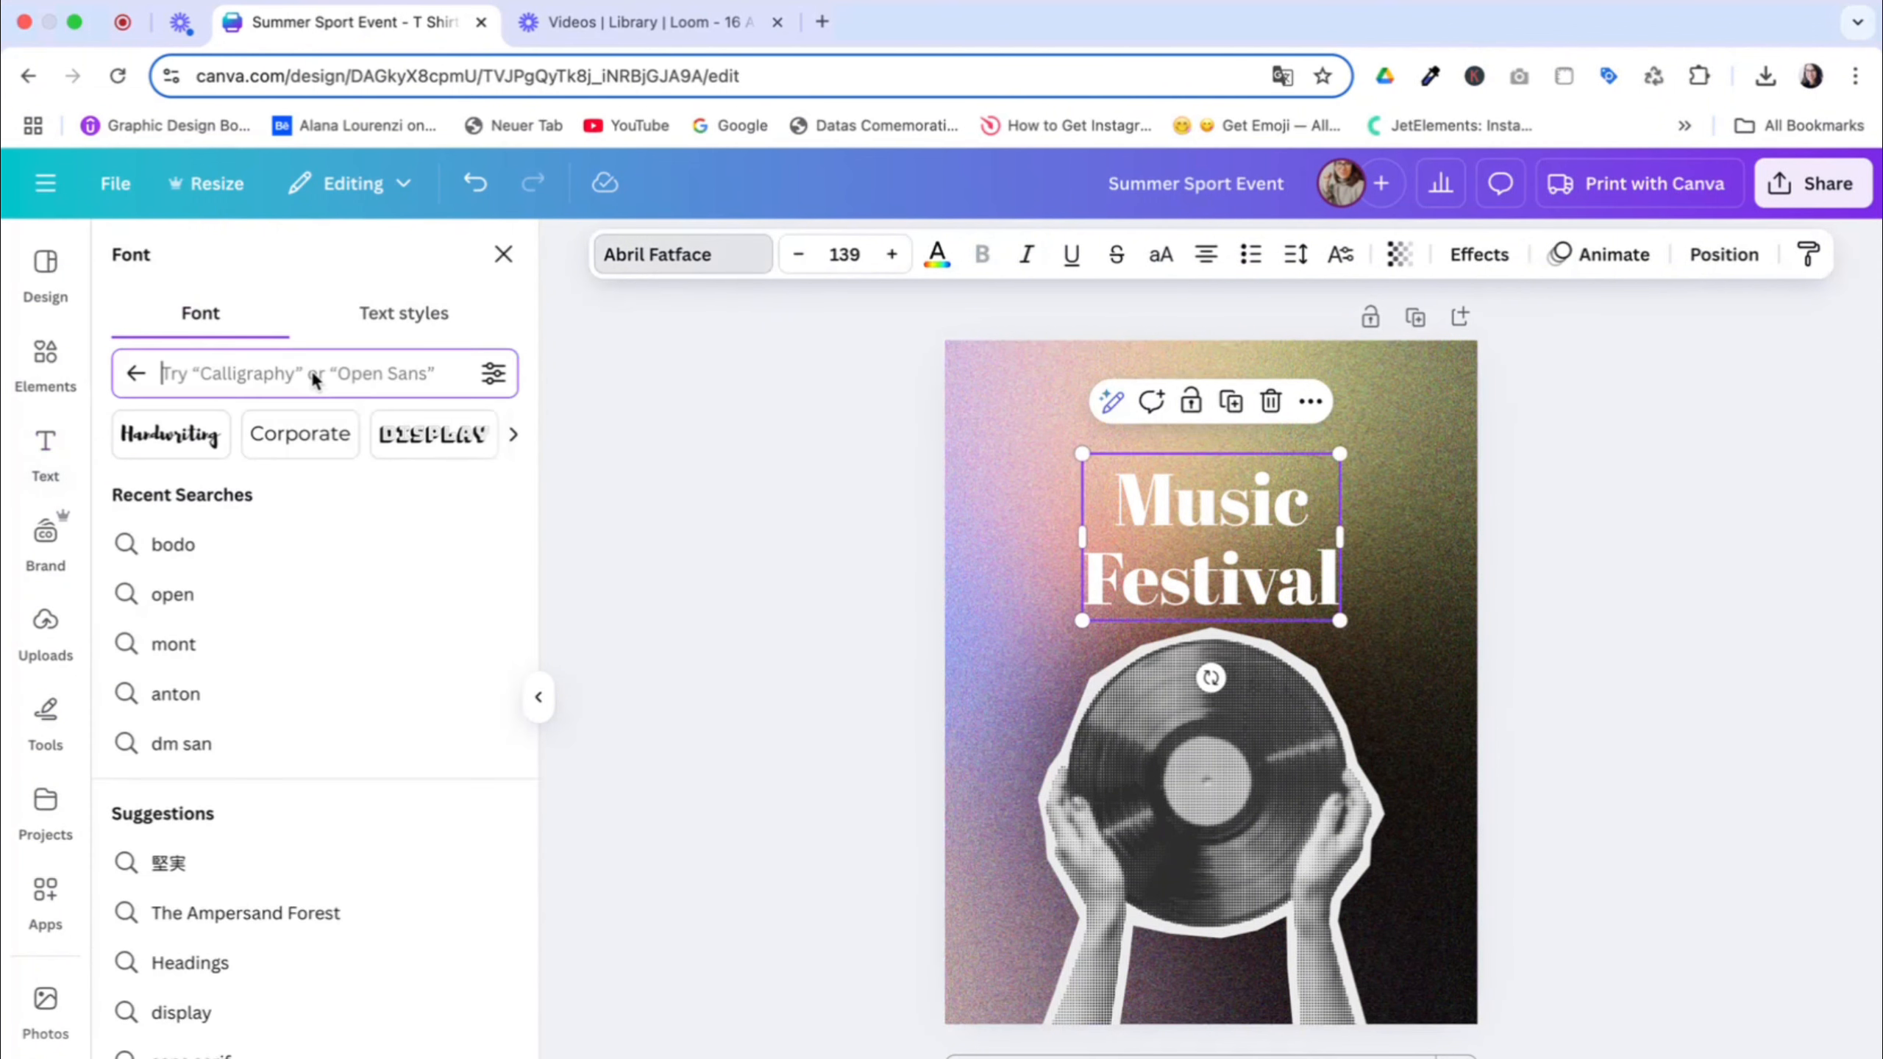
type("archivo Blac")
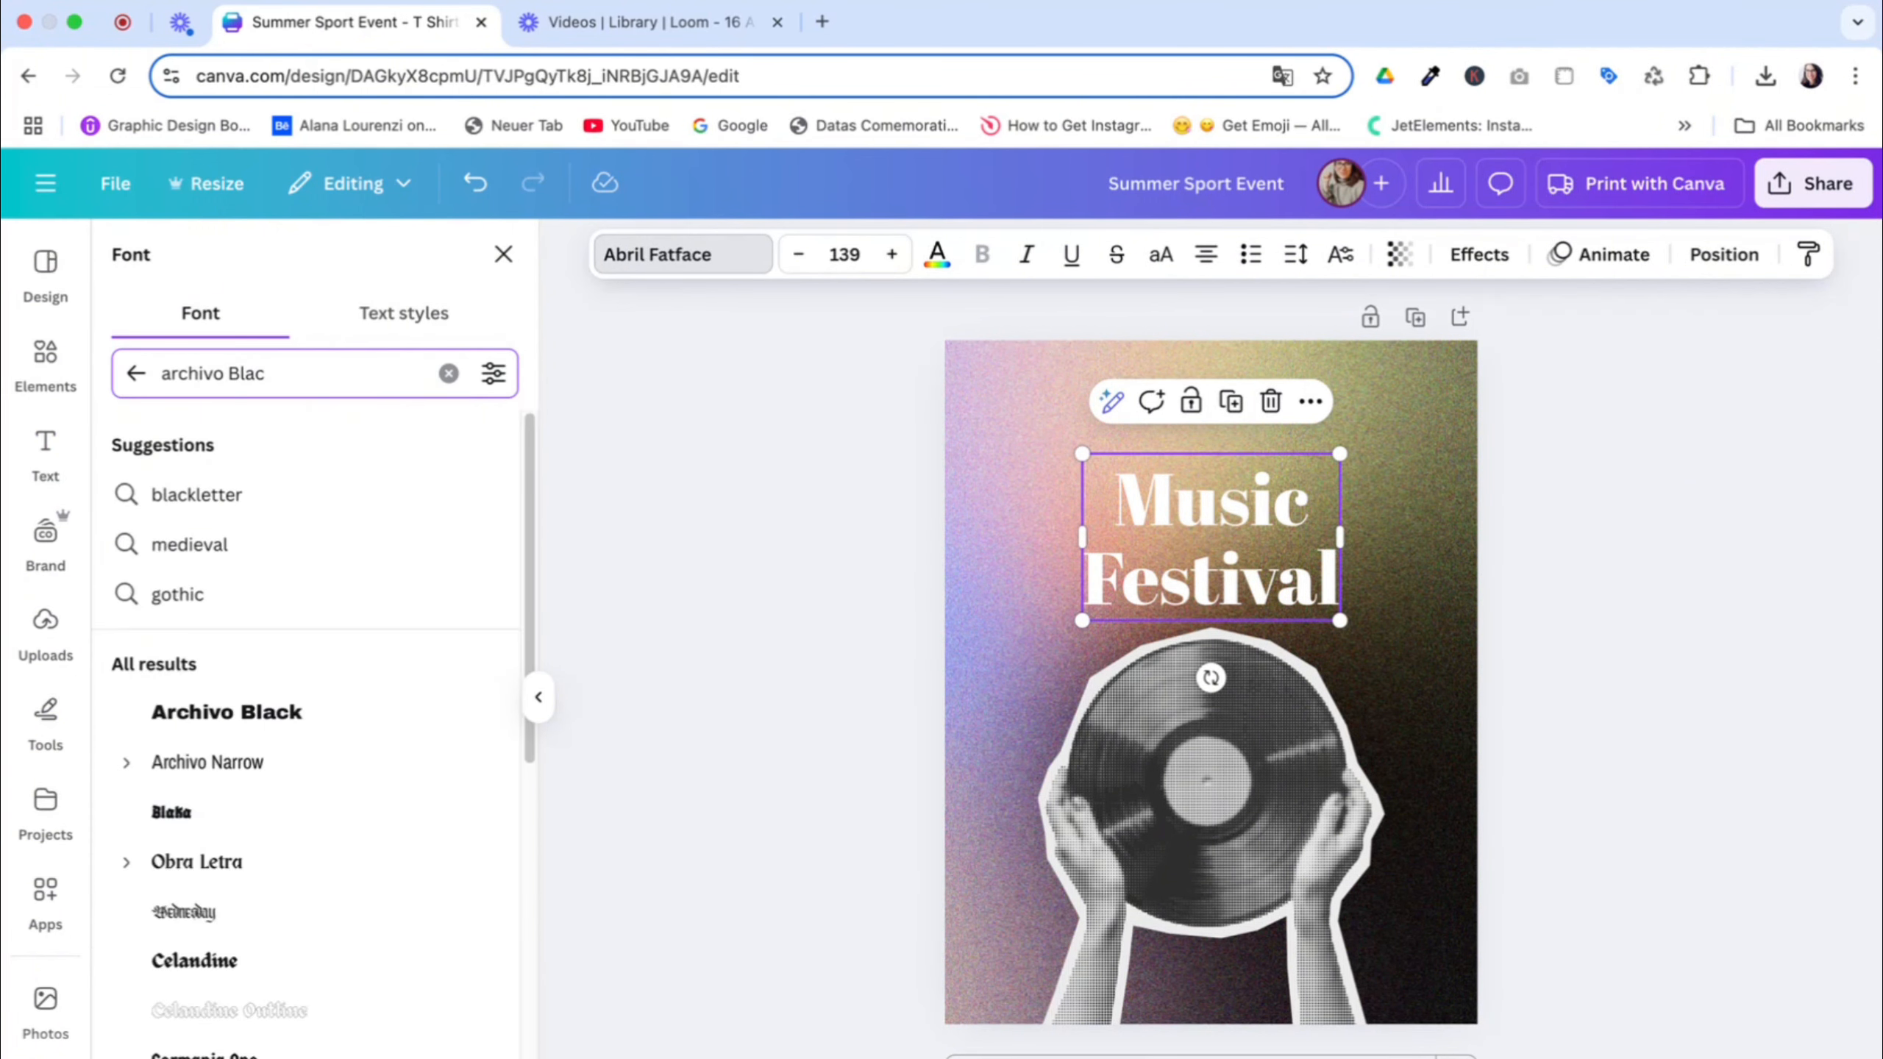
left_click(269, 713)
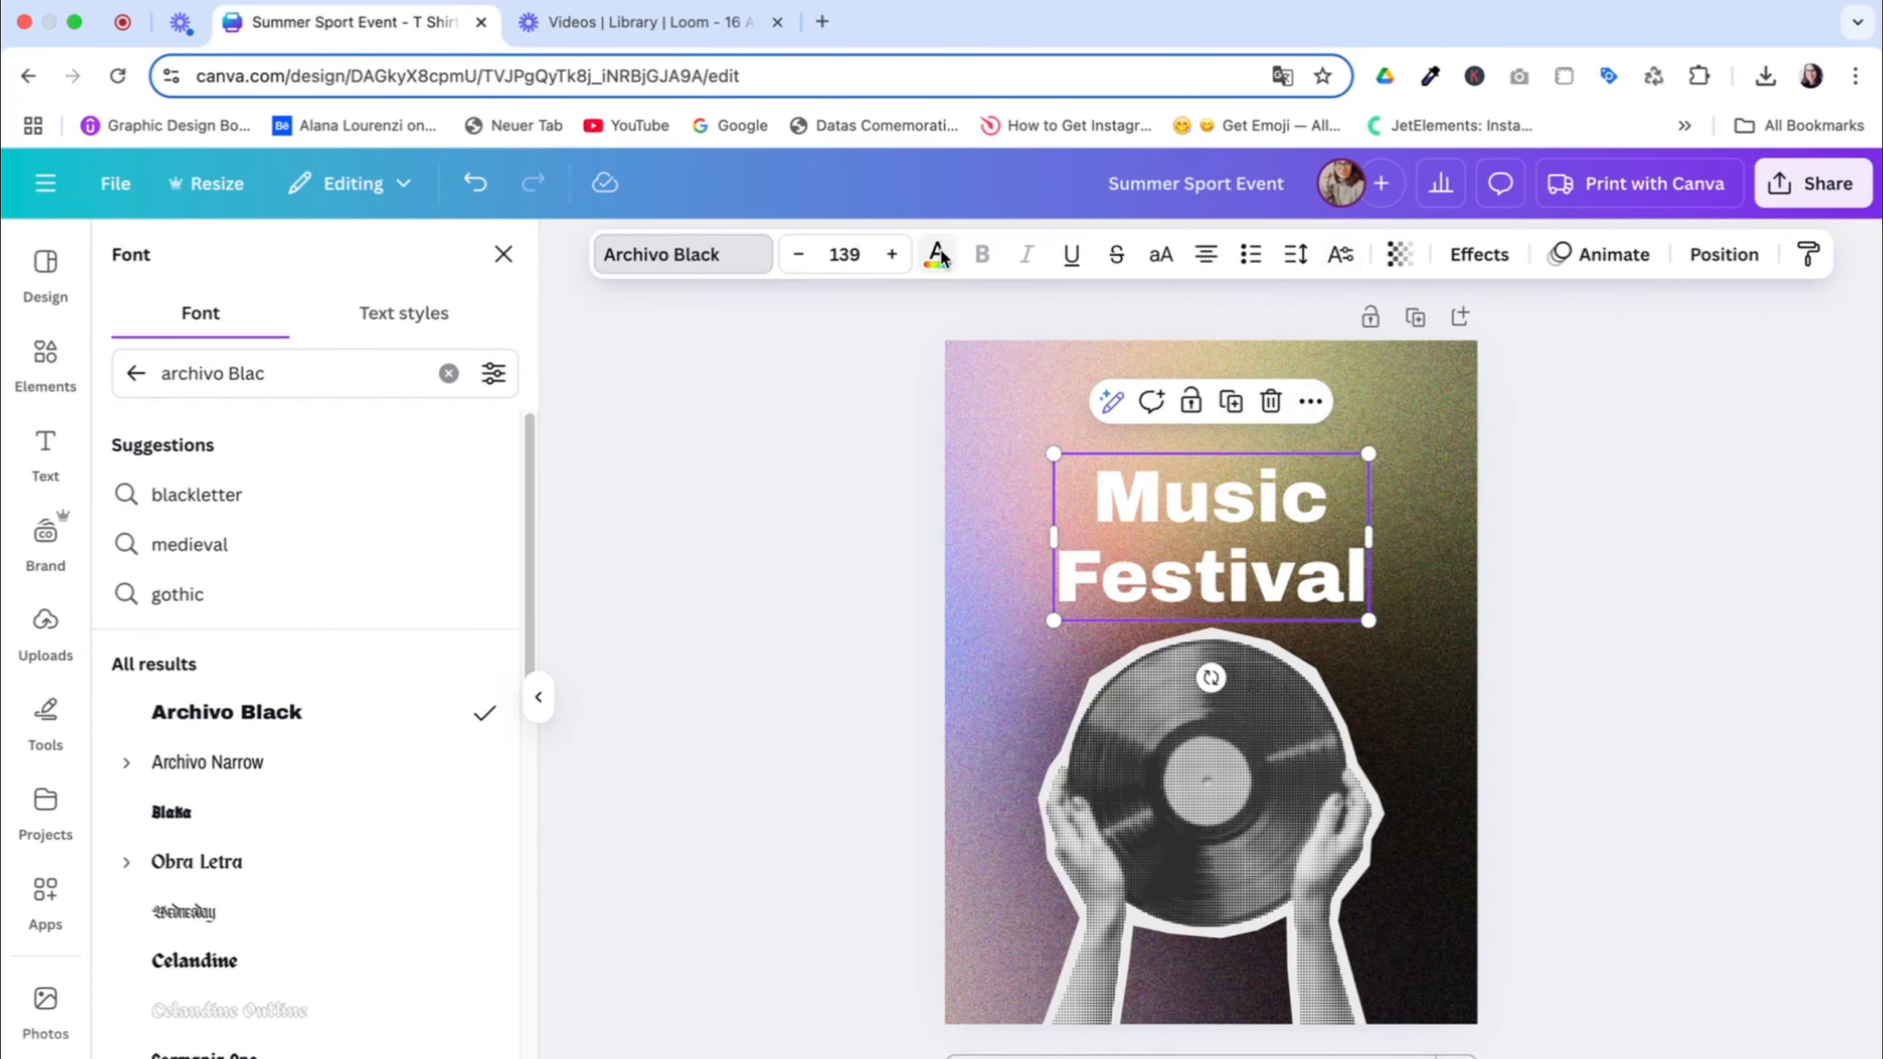
Colour the title light grey #EBEBEB, sampling the shade from the record cutout's pale border
left_click(937, 254)
left_click(272, 441)
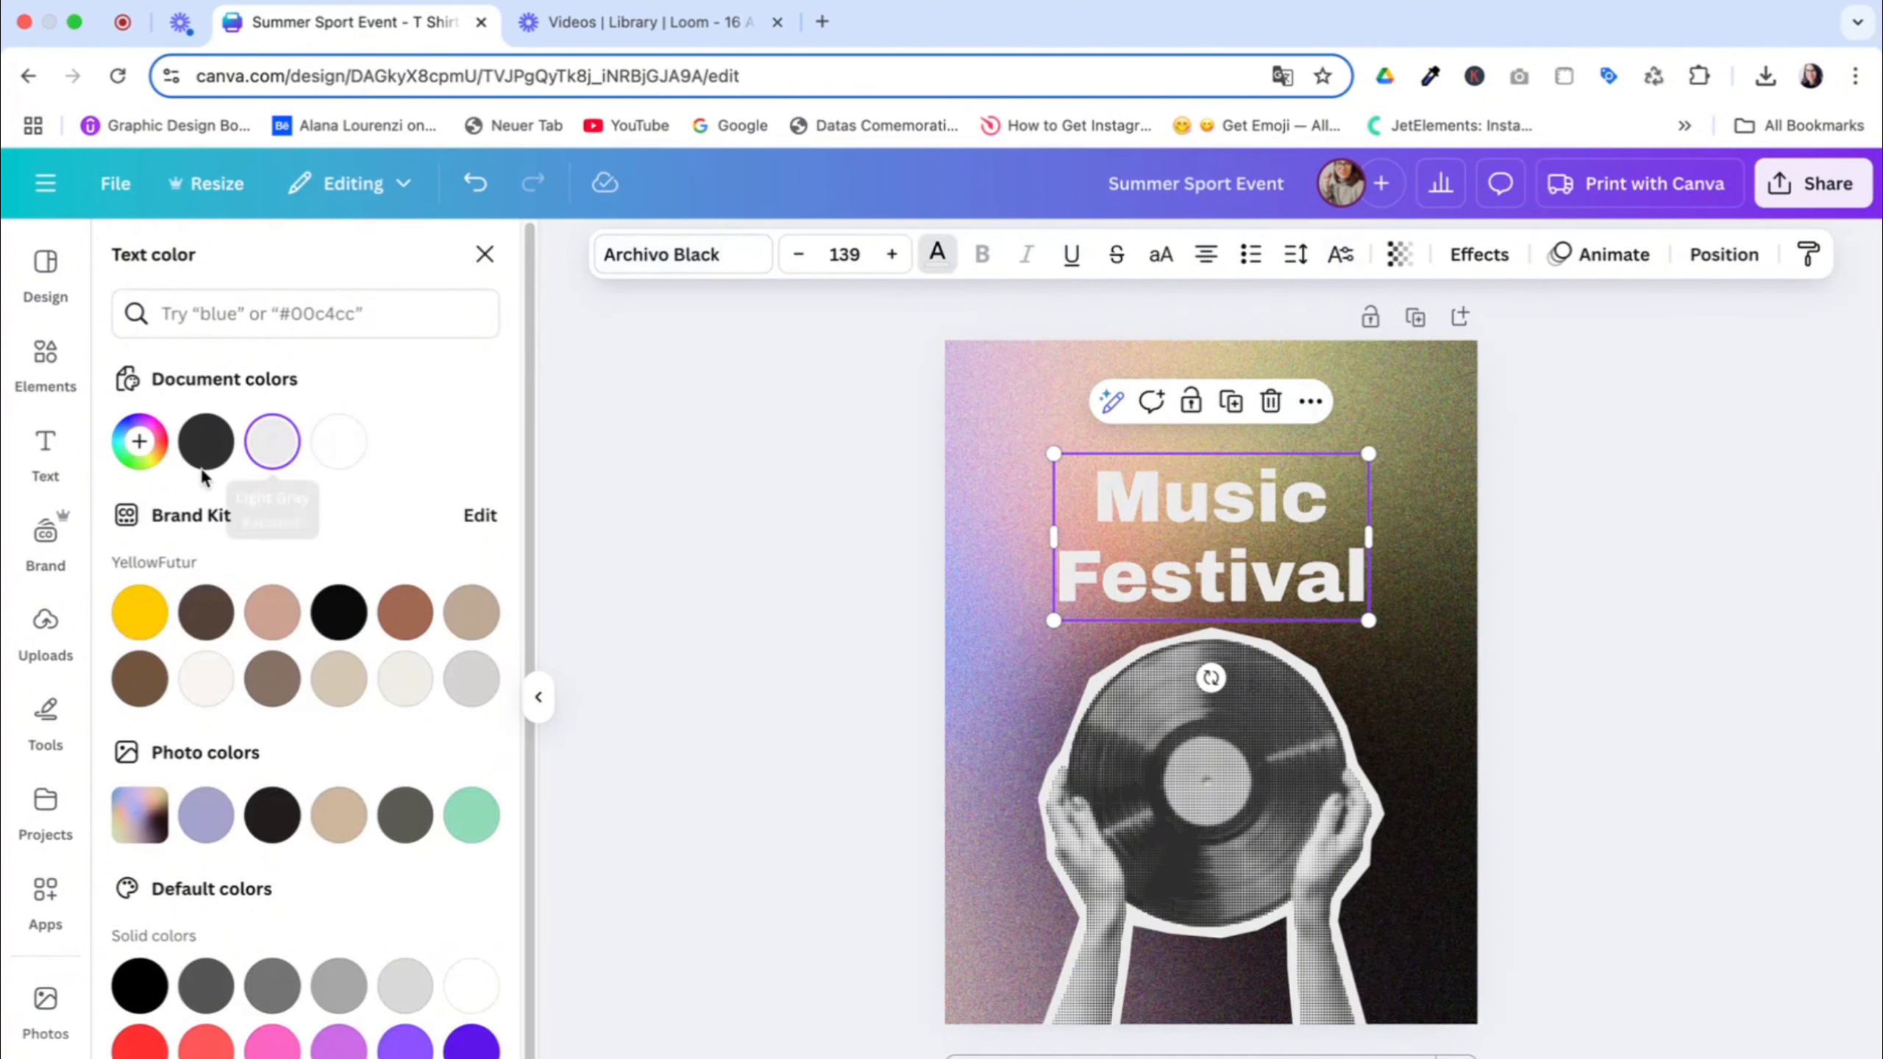
left_click(139, 441)
left_click(454, 698)
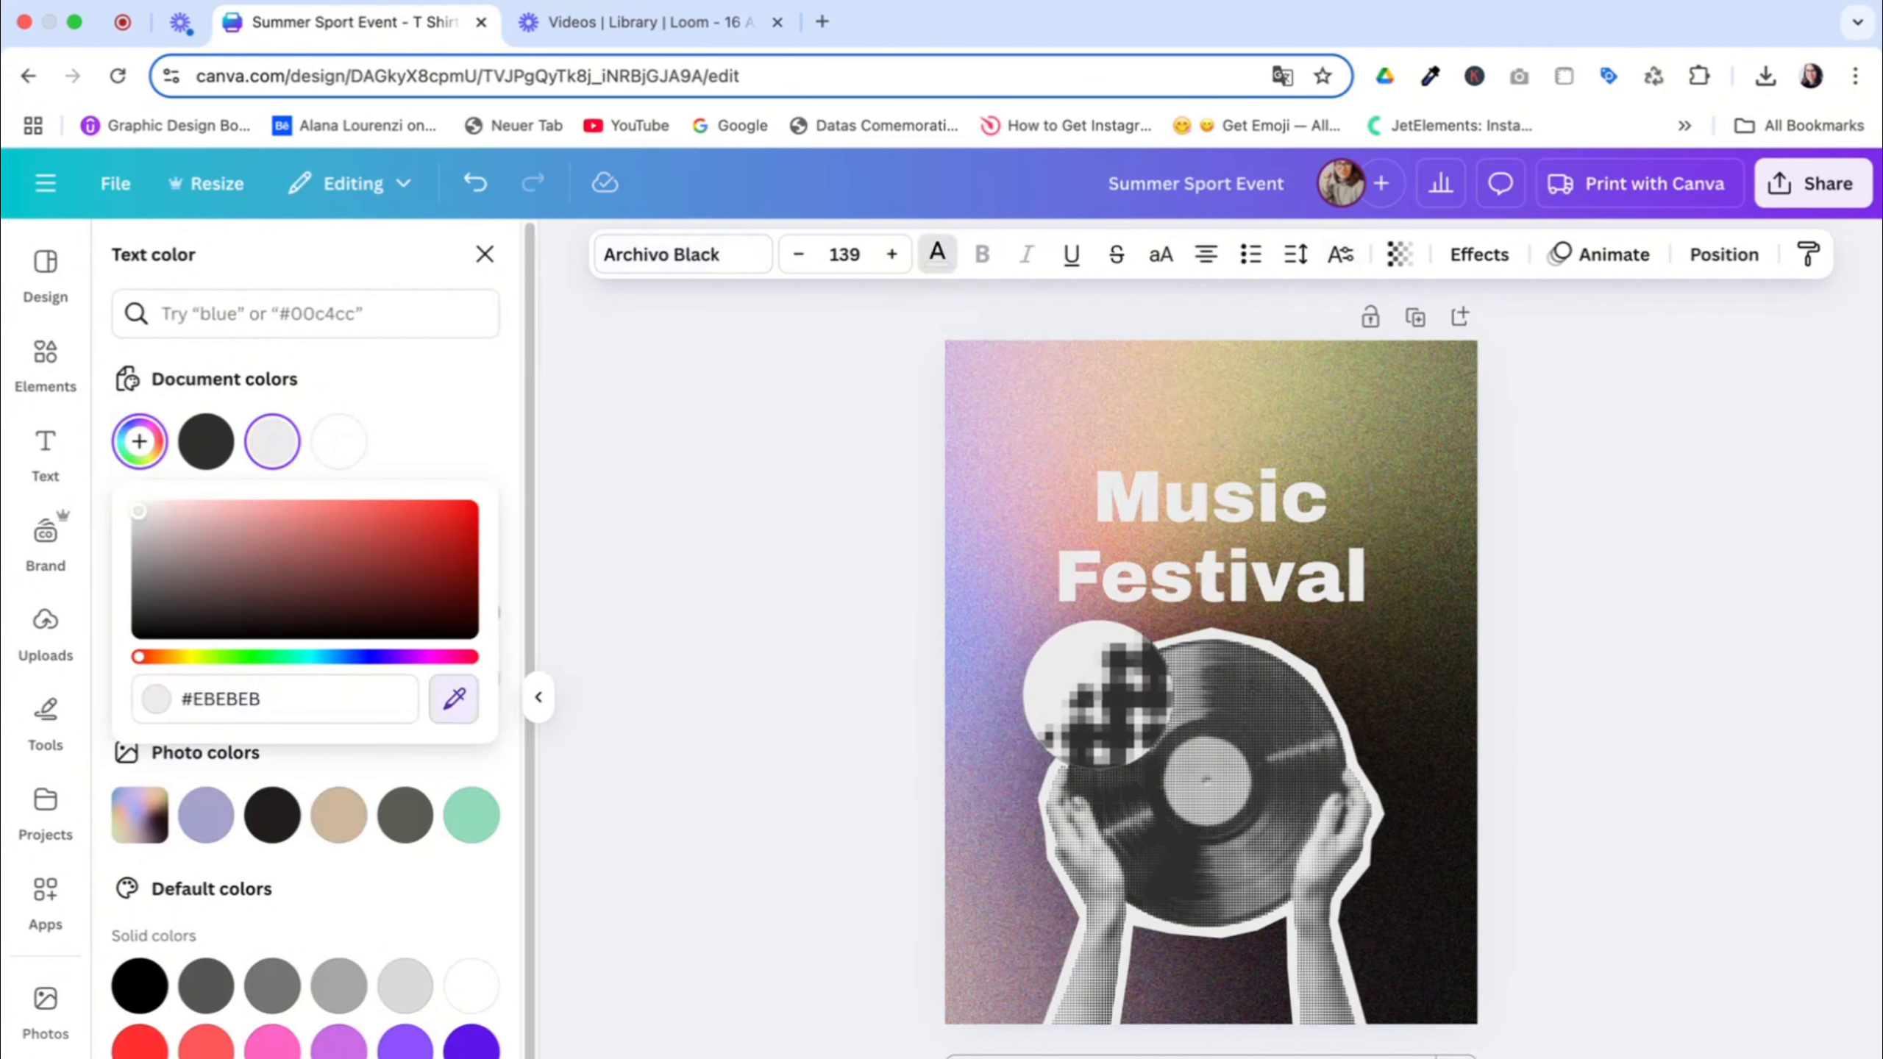
left_click(1095, 689)
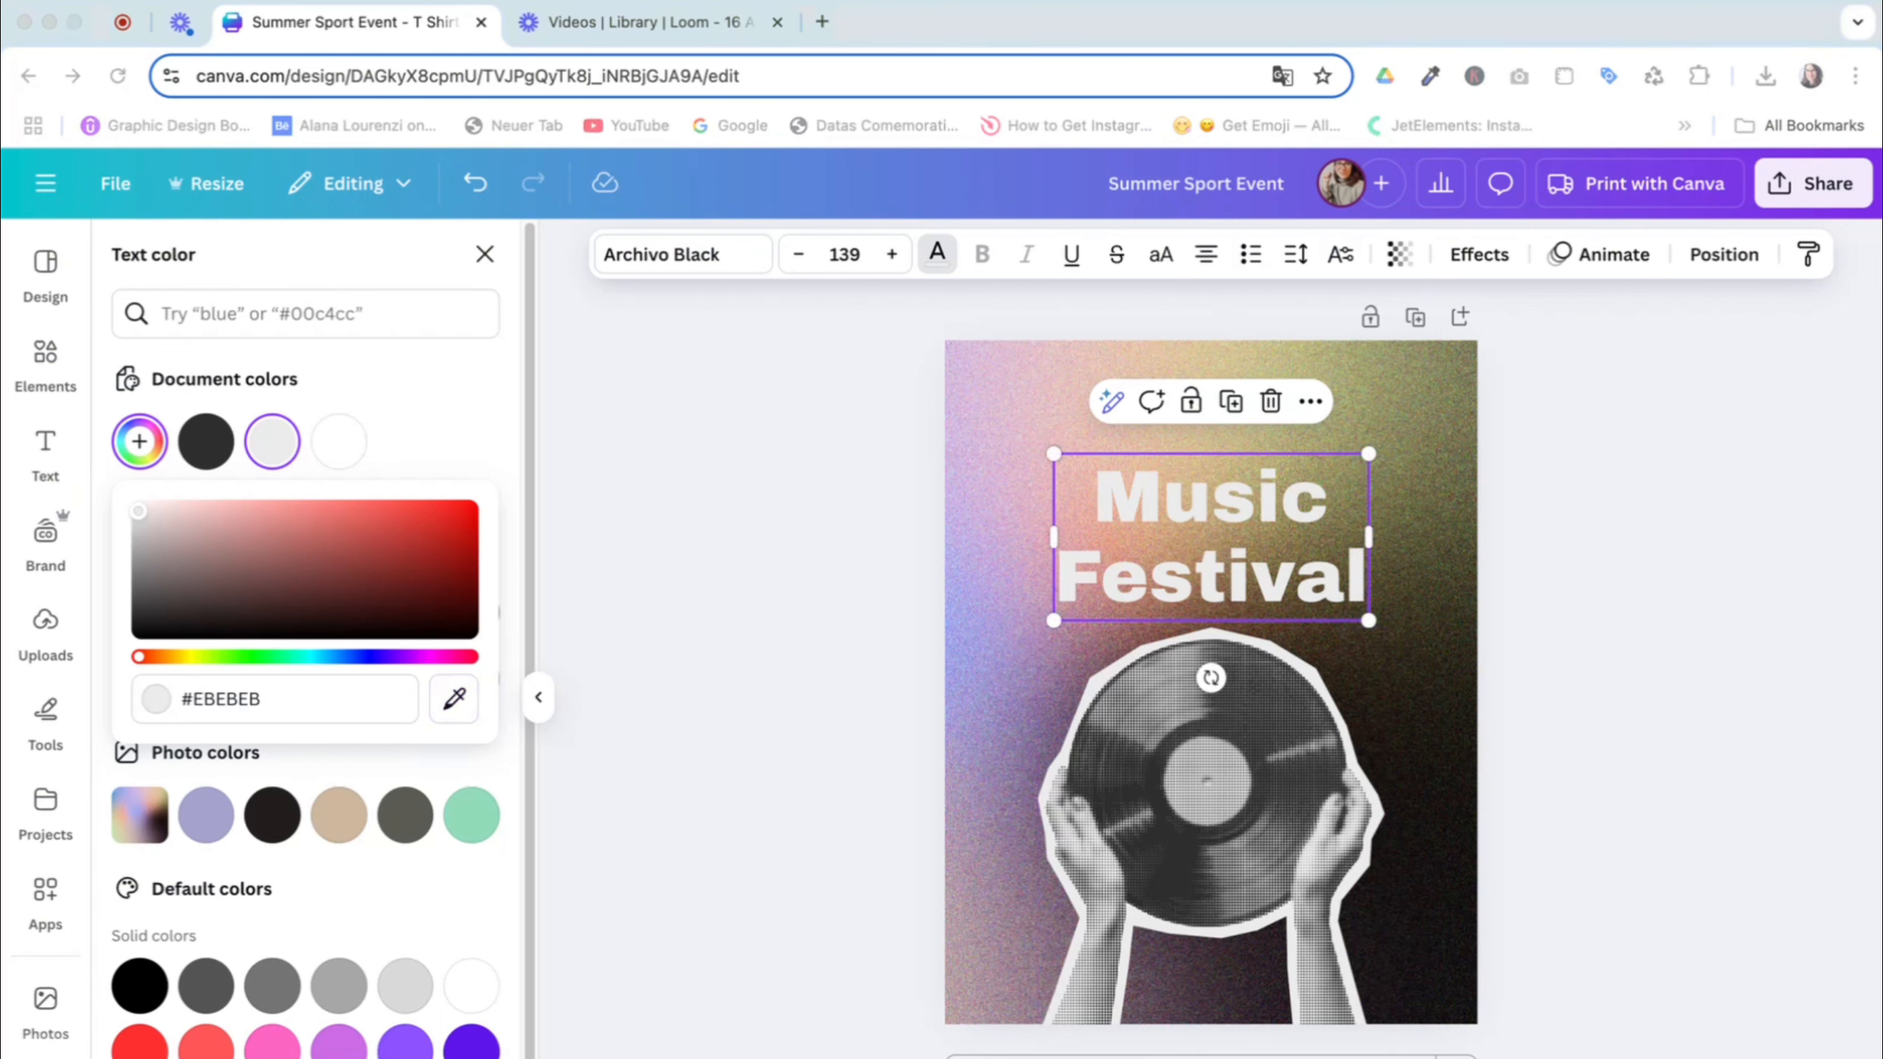
Set the title's letter spacing to -65 and its line spacing to 0.8
left_click(1297, 255)
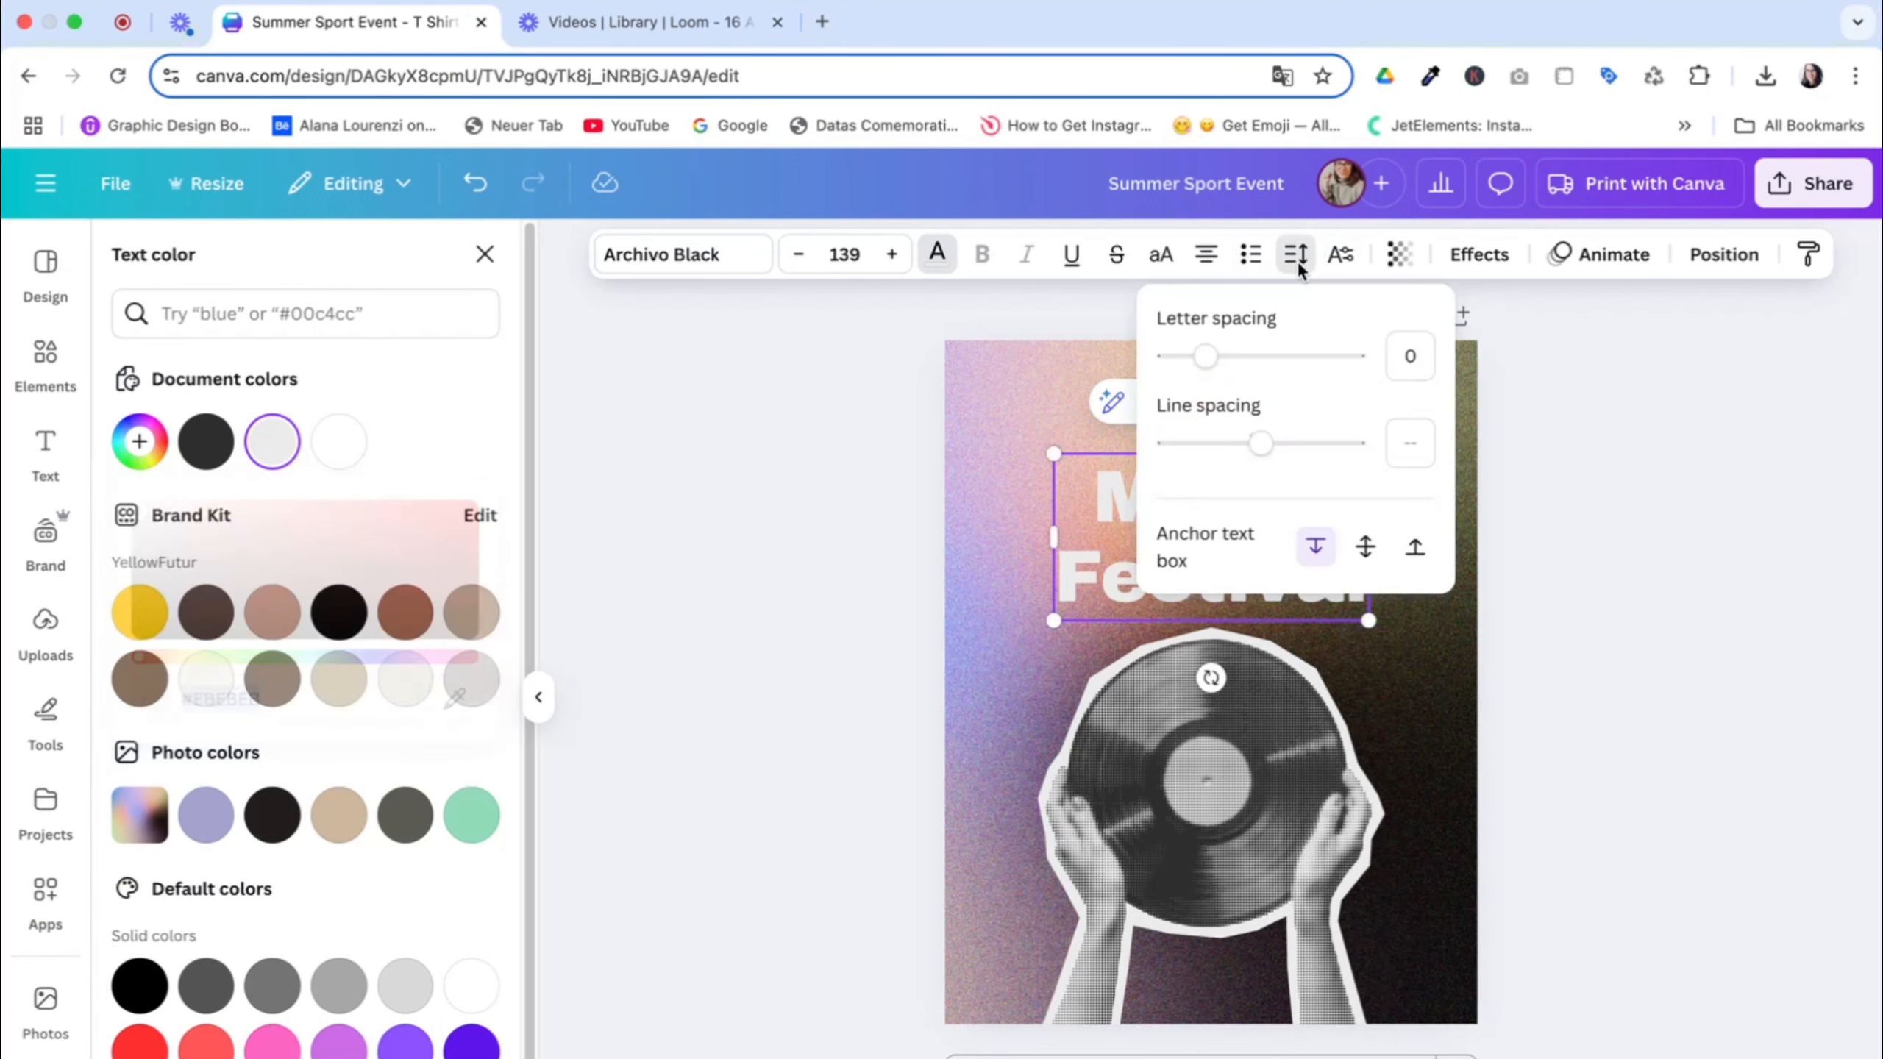
left_click_drag(1297, 441, 1215, 444)
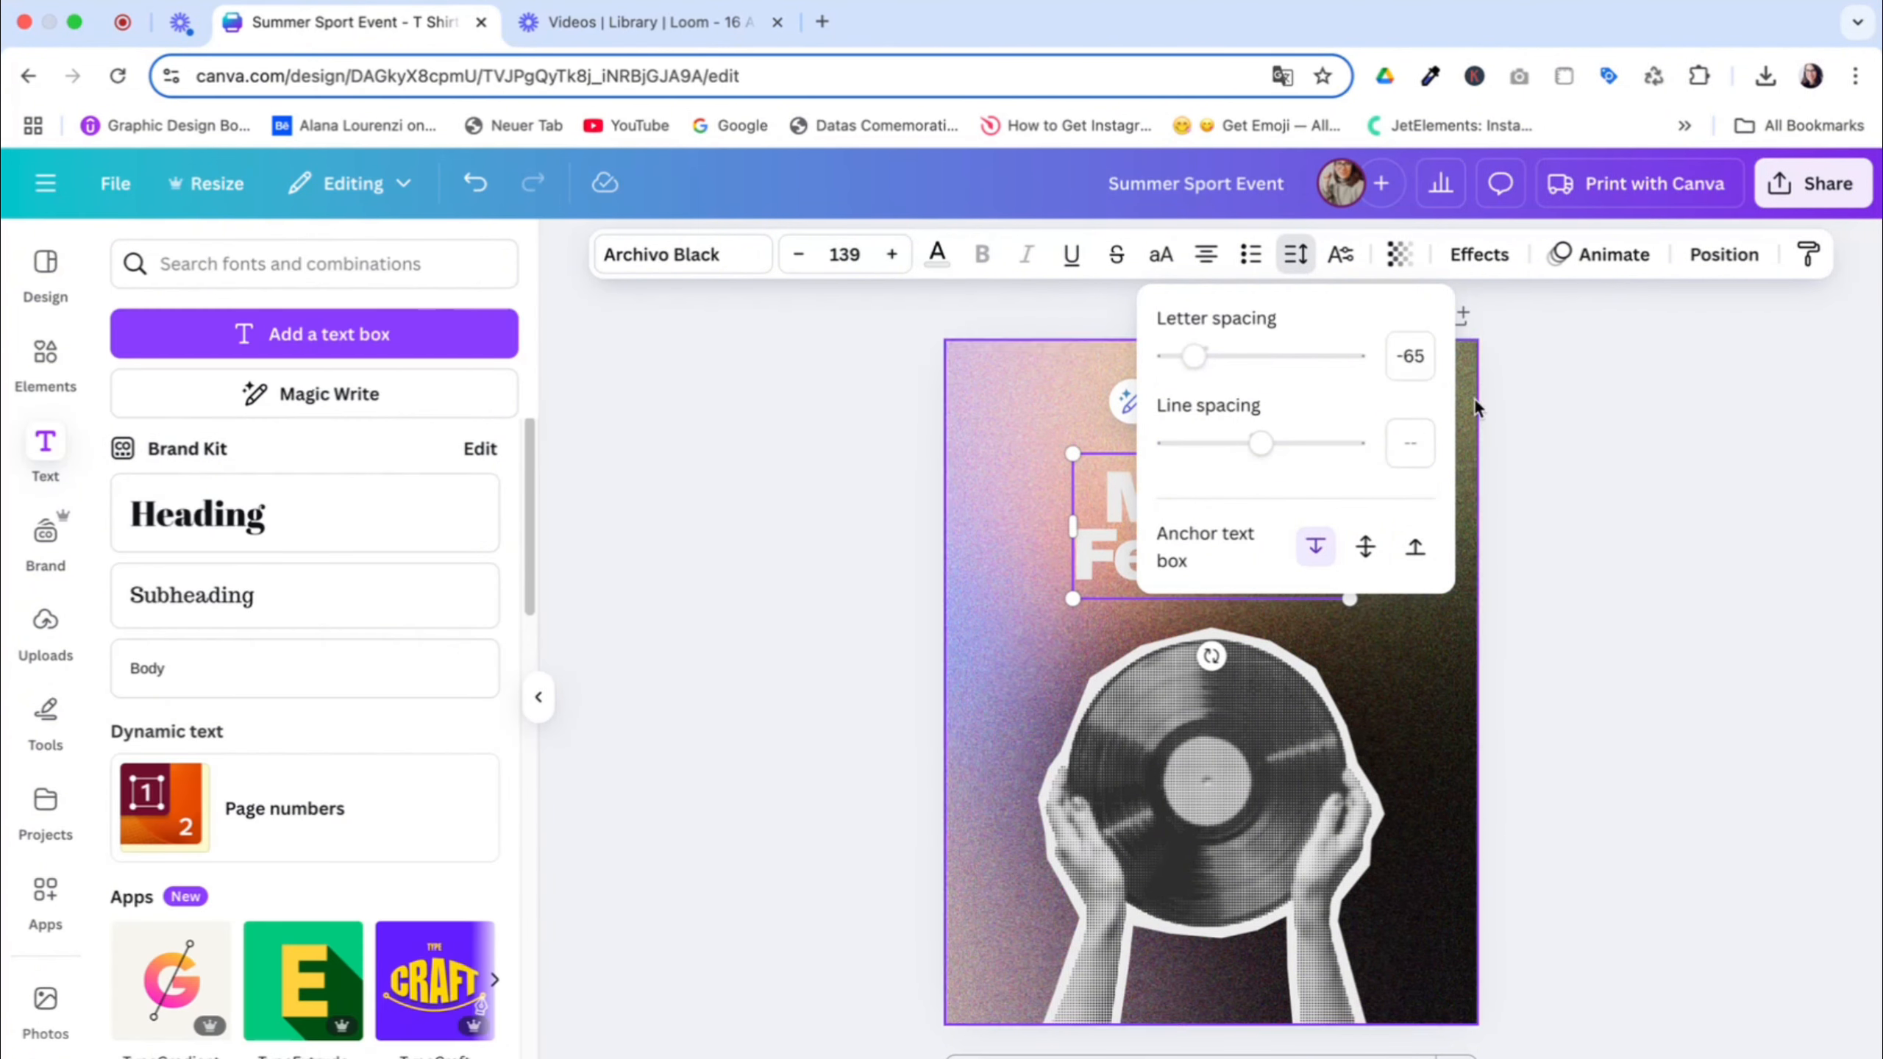
left_click(1410, 444)
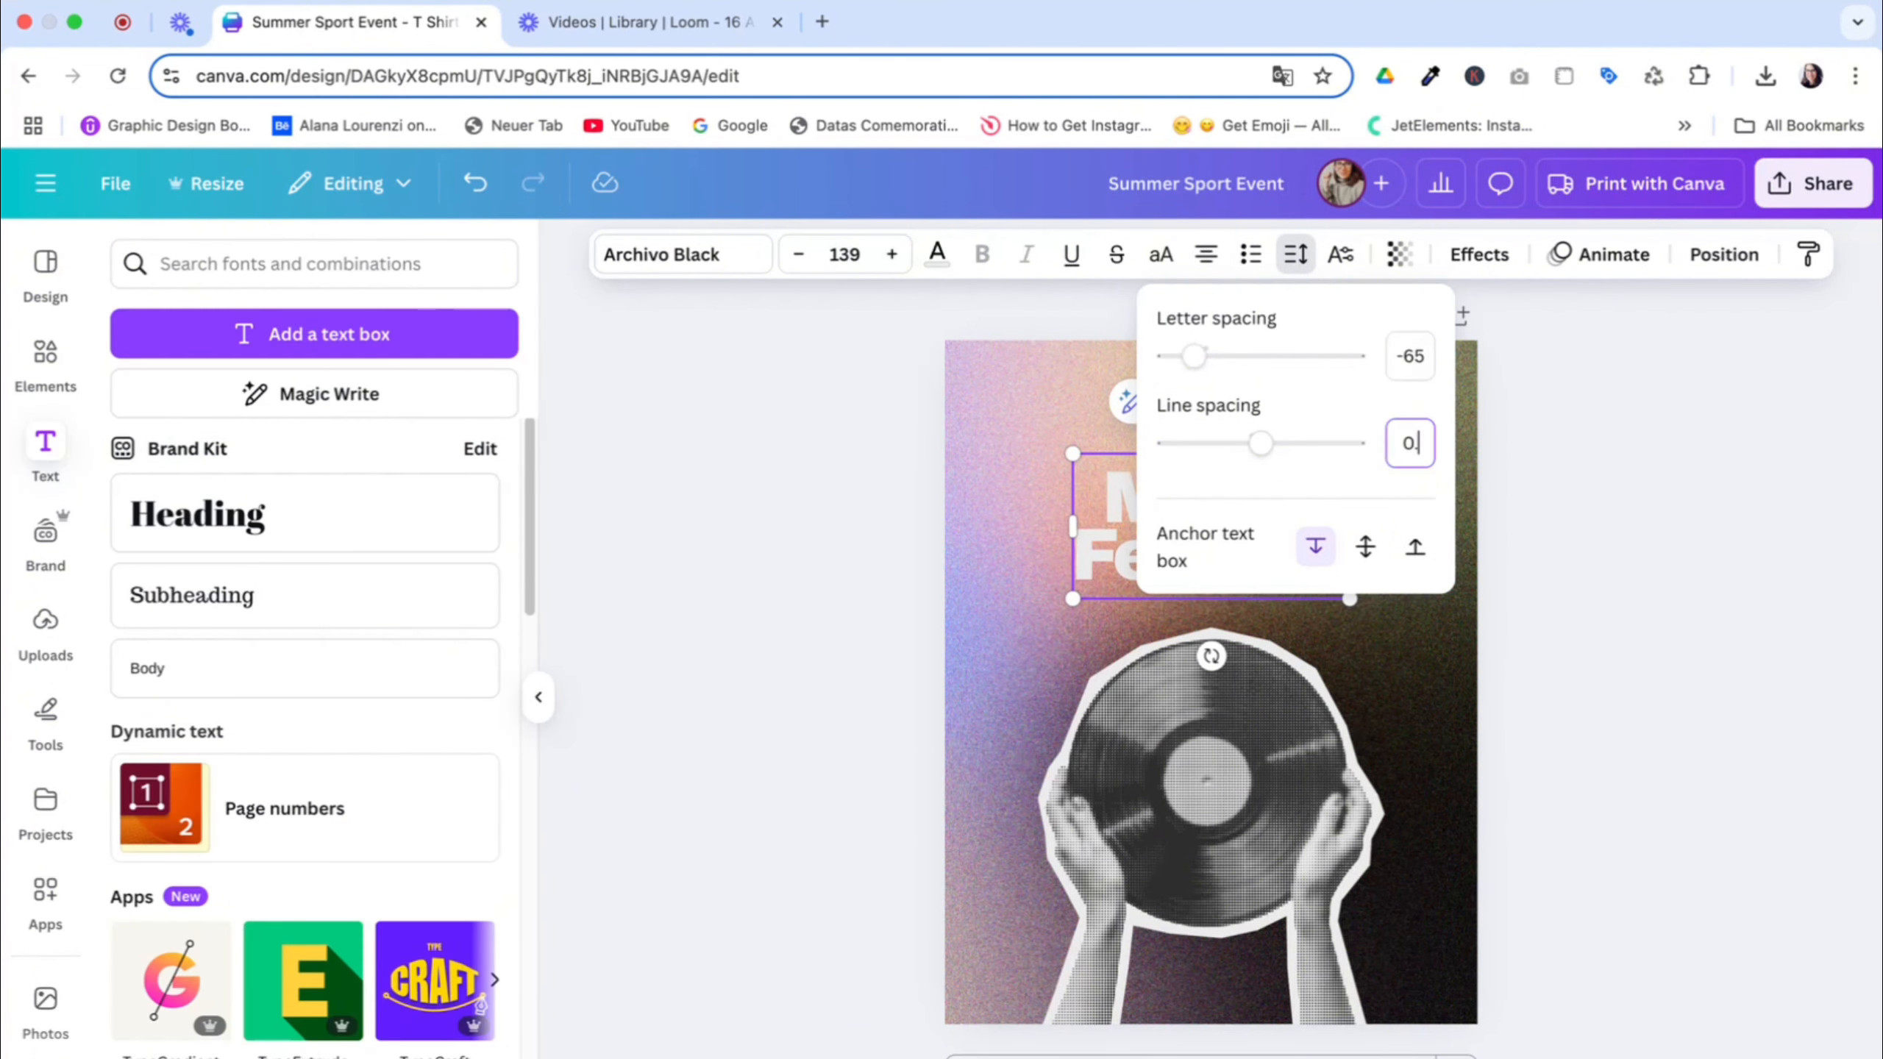
key("Return")
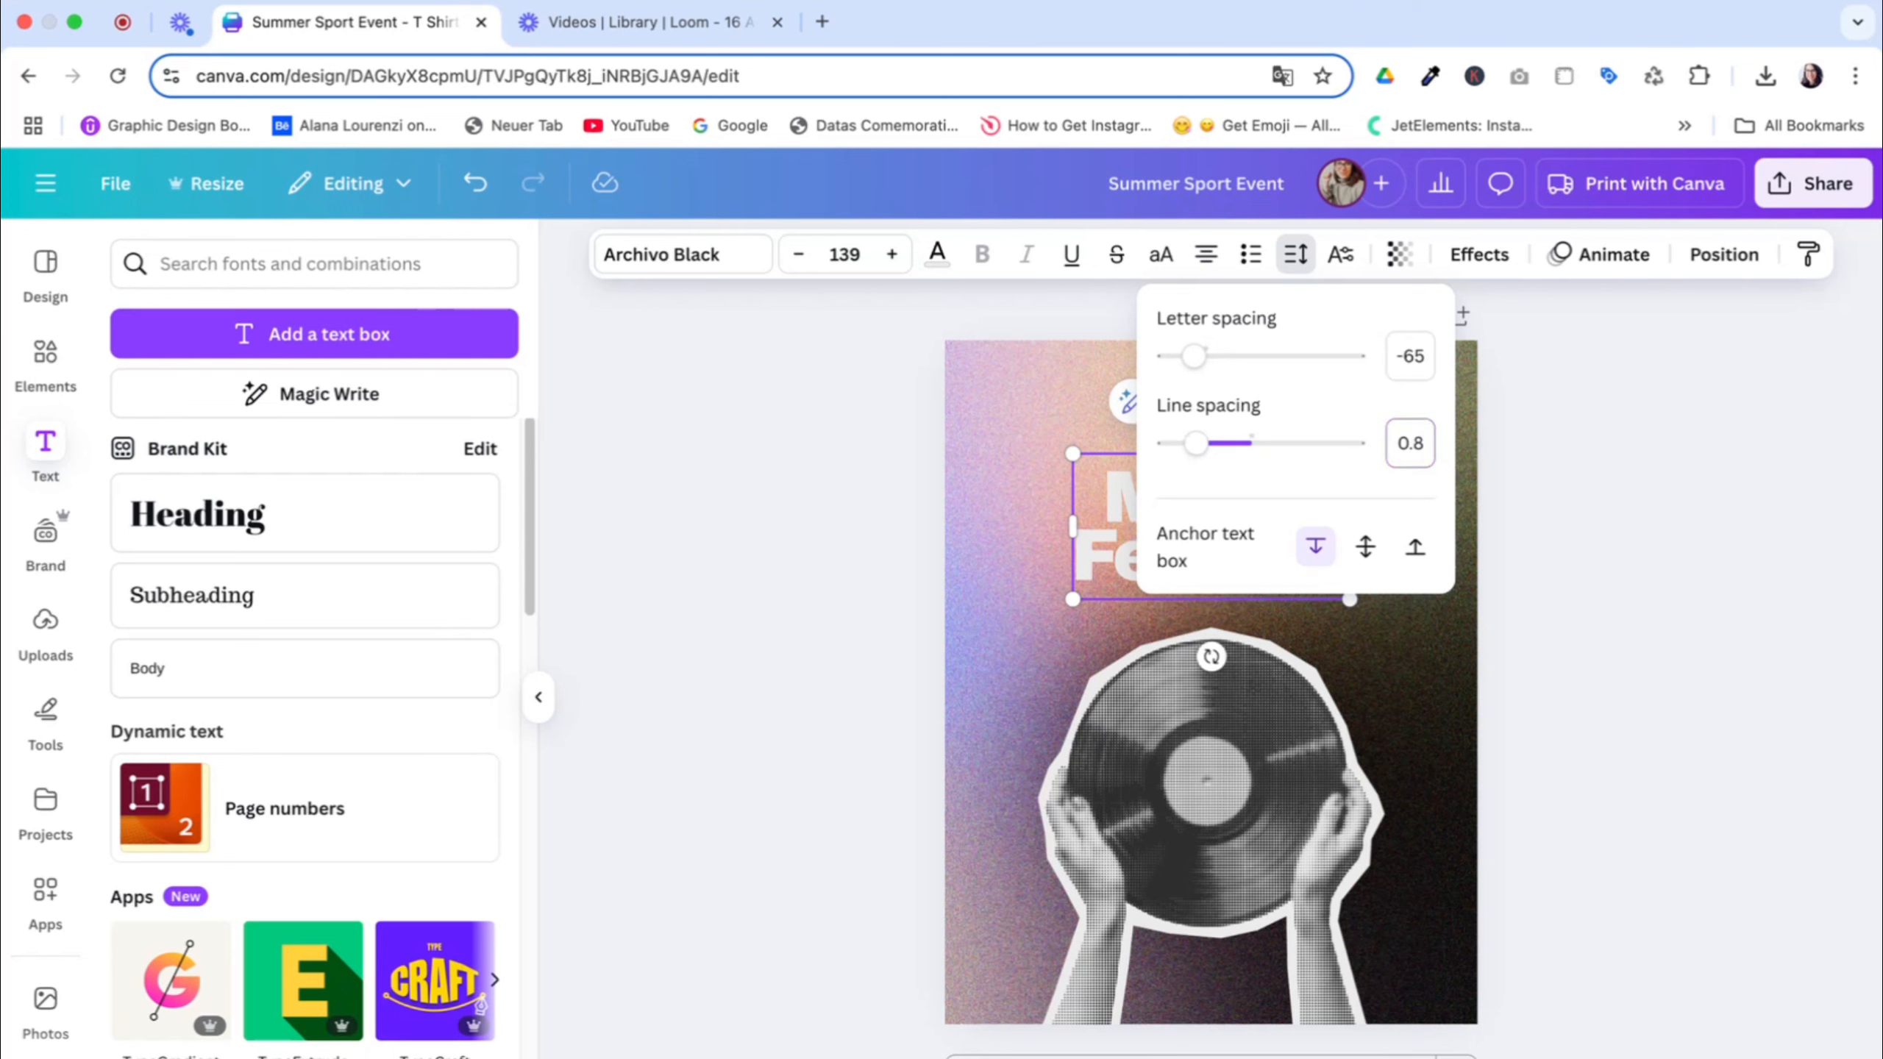
left_click(1466, 440)
Enlarge the title to about three quarters of the page width and shift the record graphic down, keeping the title just above it
mouse_move(1350, 454)
left_mouse_down()
mouse_move(1481, 385)
mouse_move(1362, 468)
left_mouse_up()
left_click_drag(1314, 783, 1314, 806)
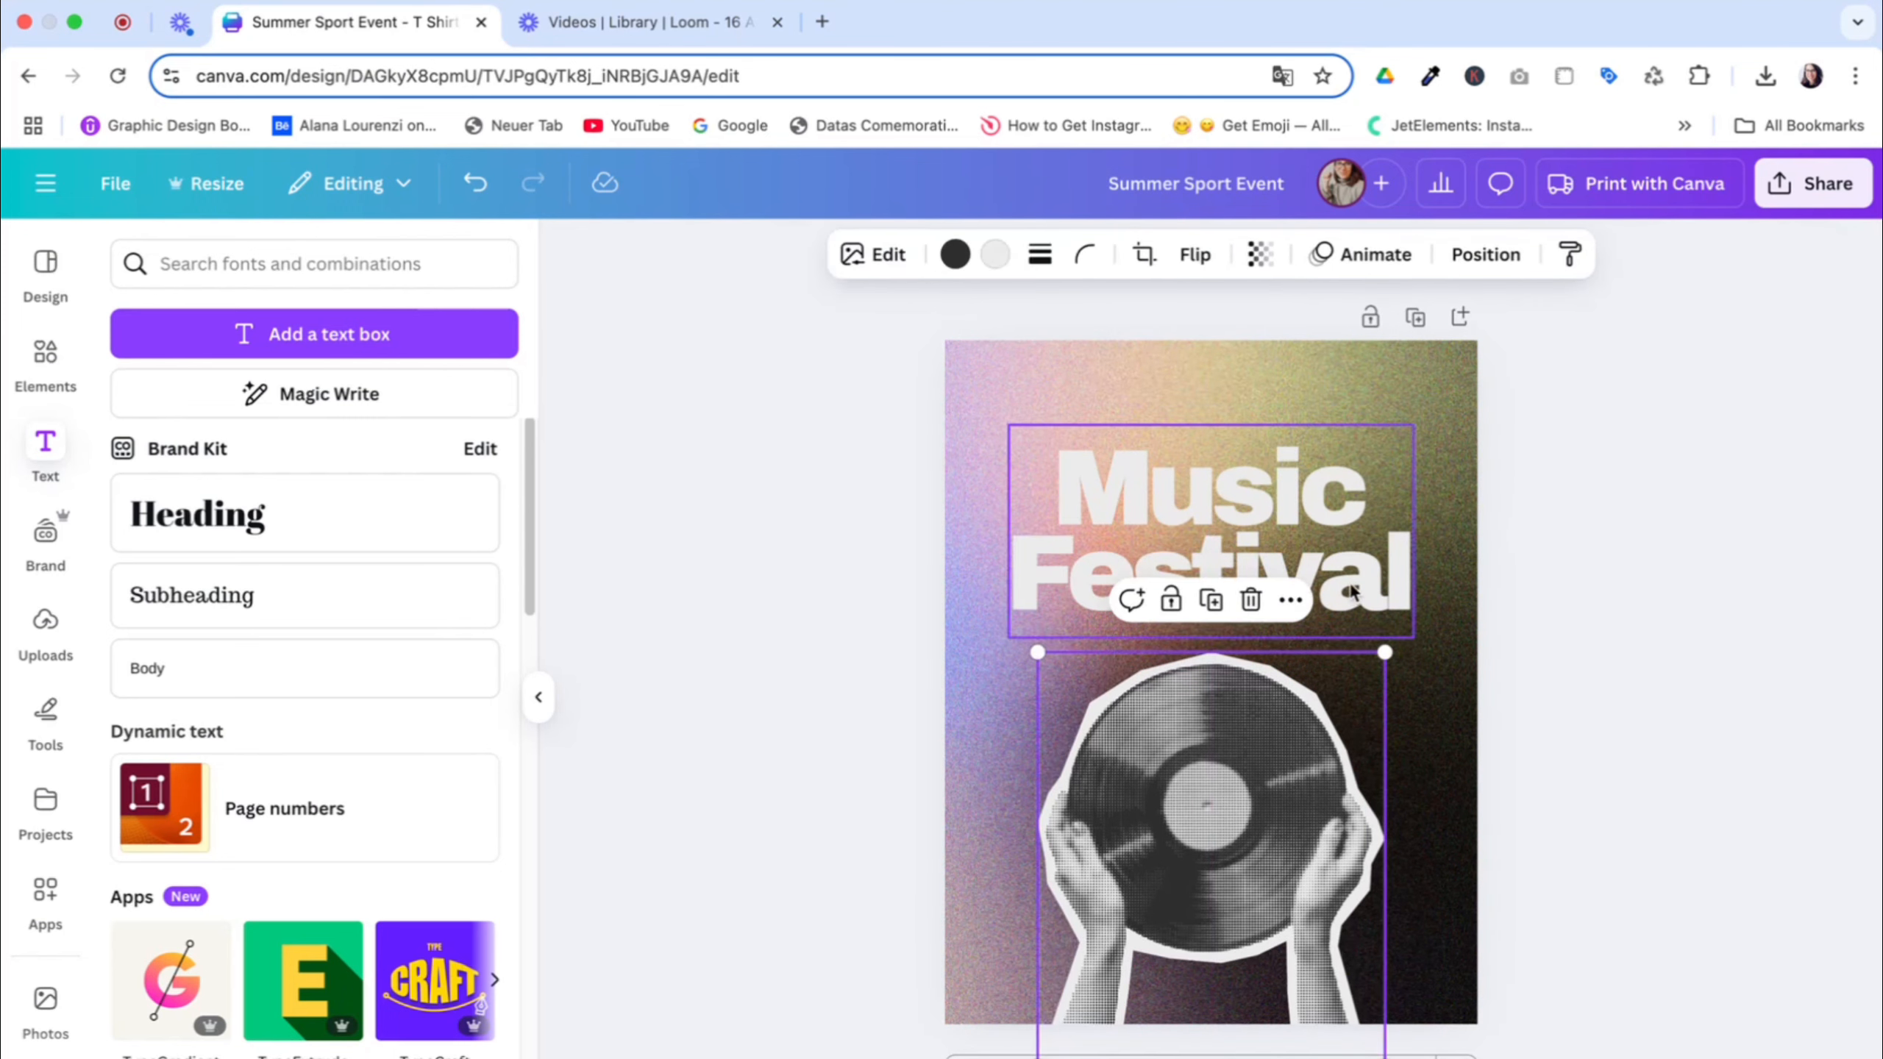
left_click(1352, 592)
left_click(1638, 528)
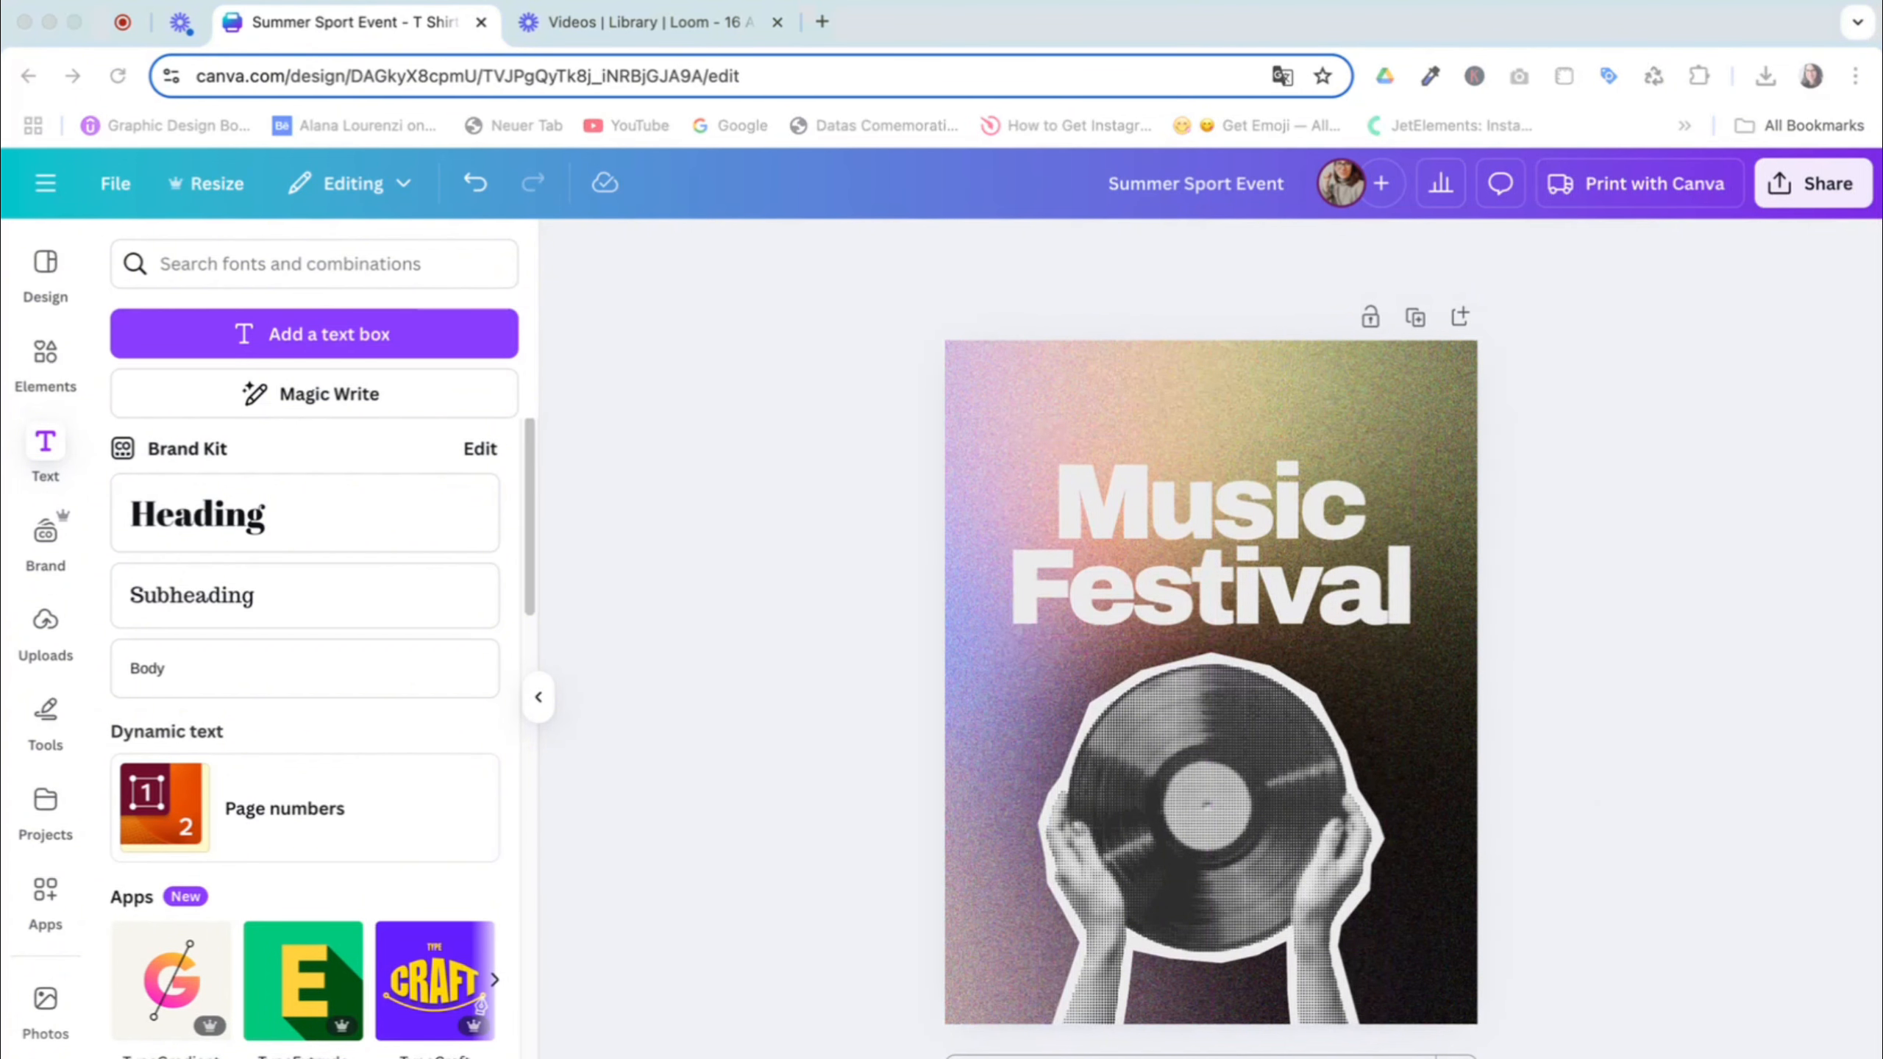
left_click(540, 700)
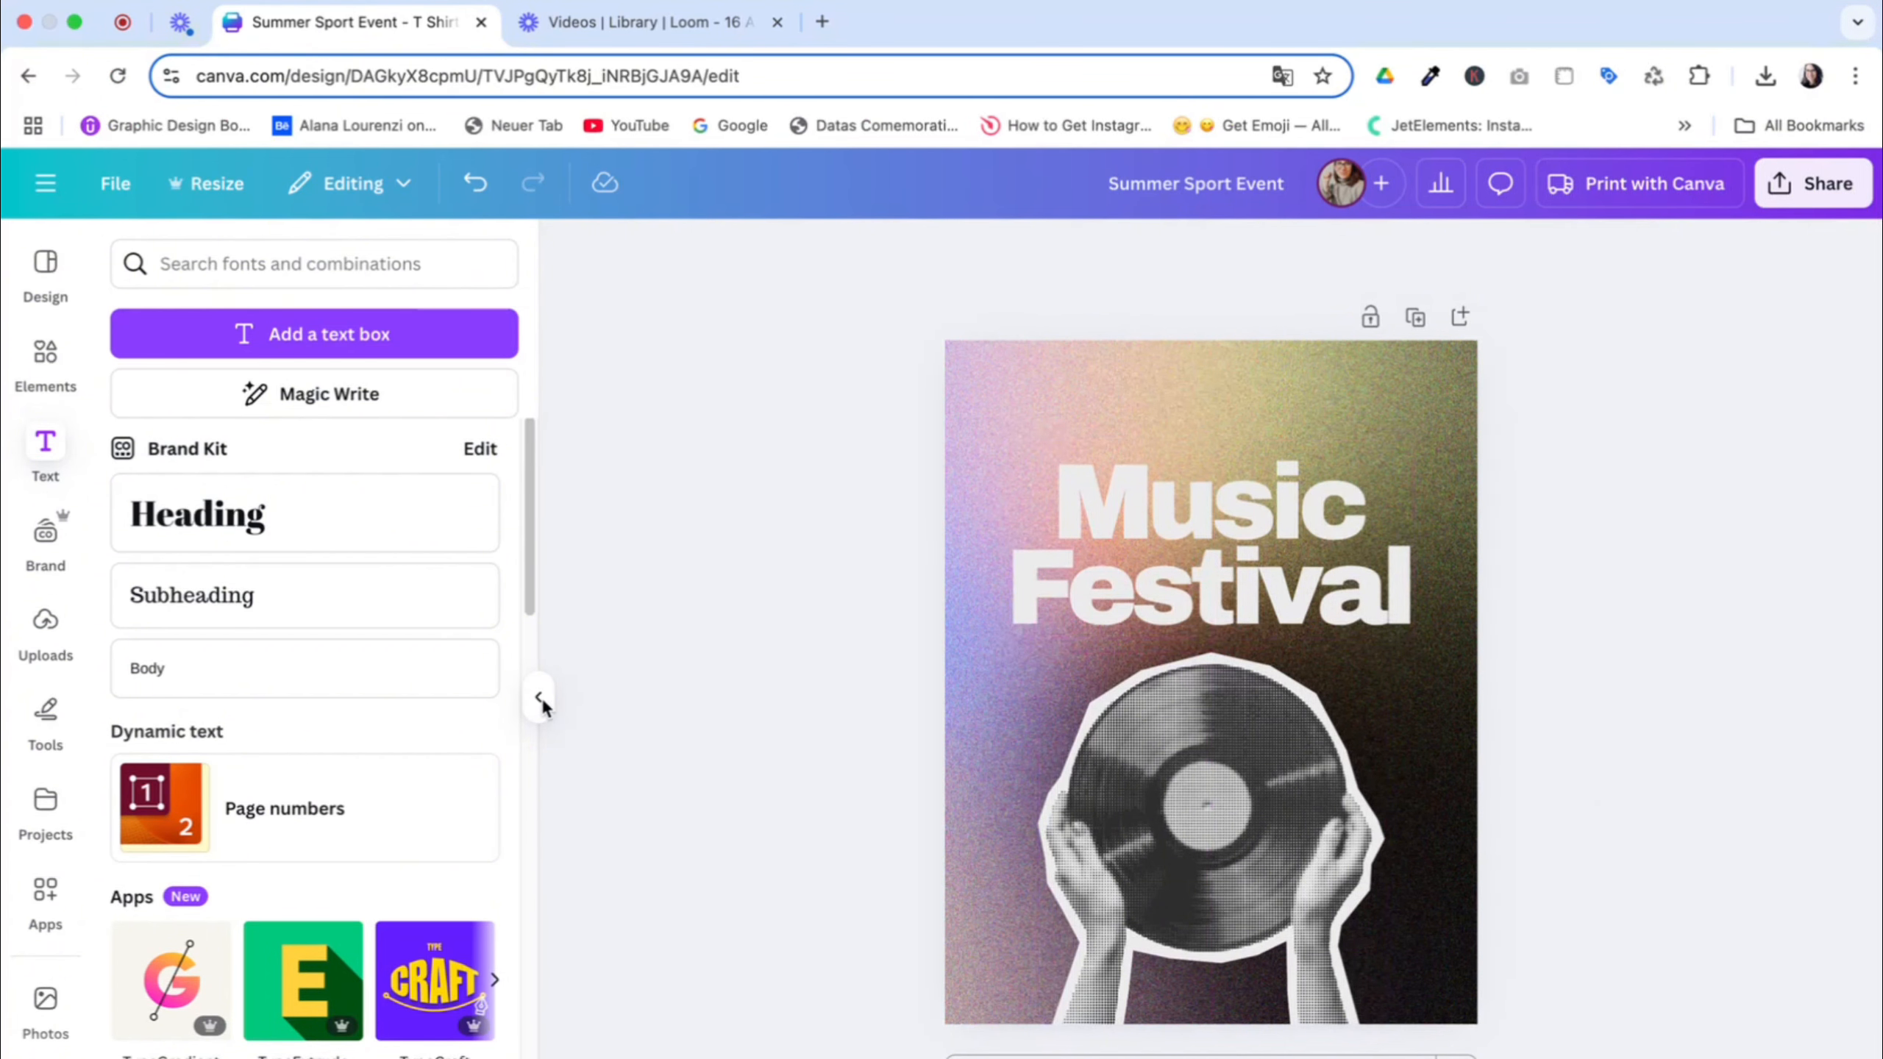
left_click(533, 700)
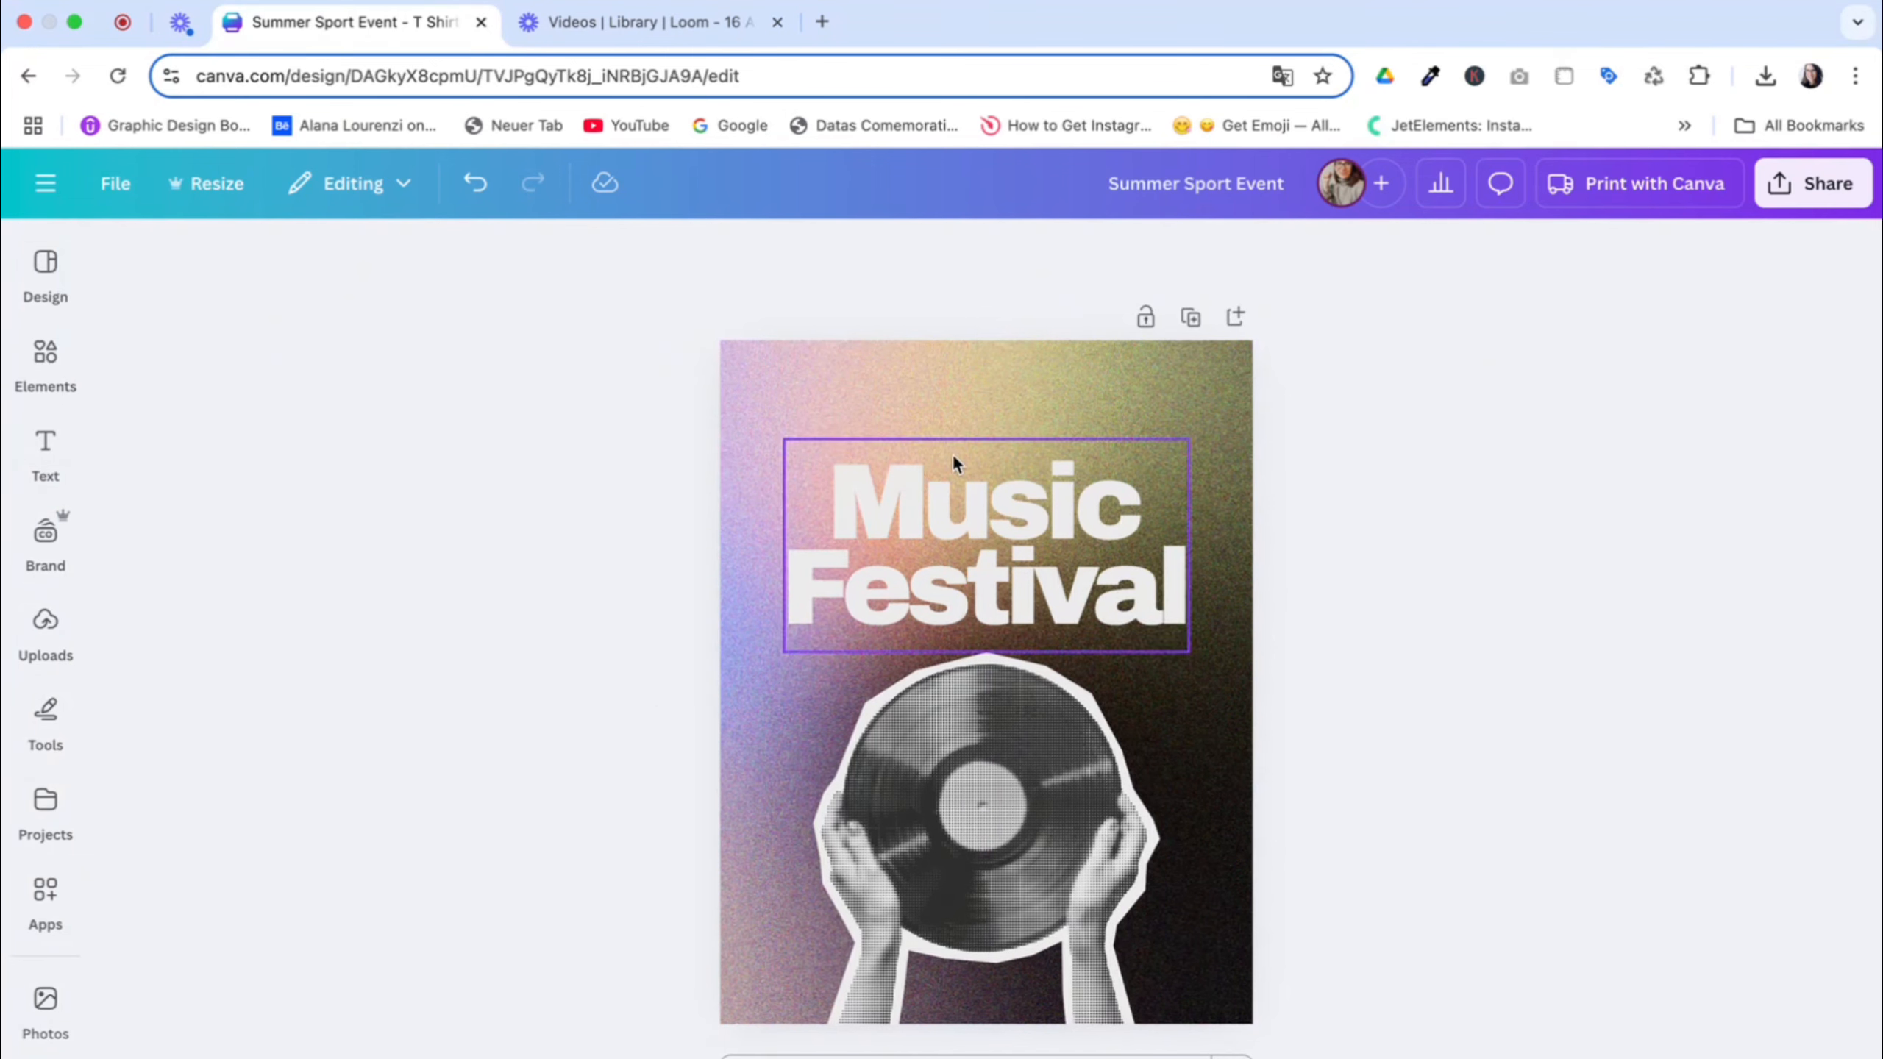
left_click(54, 374)
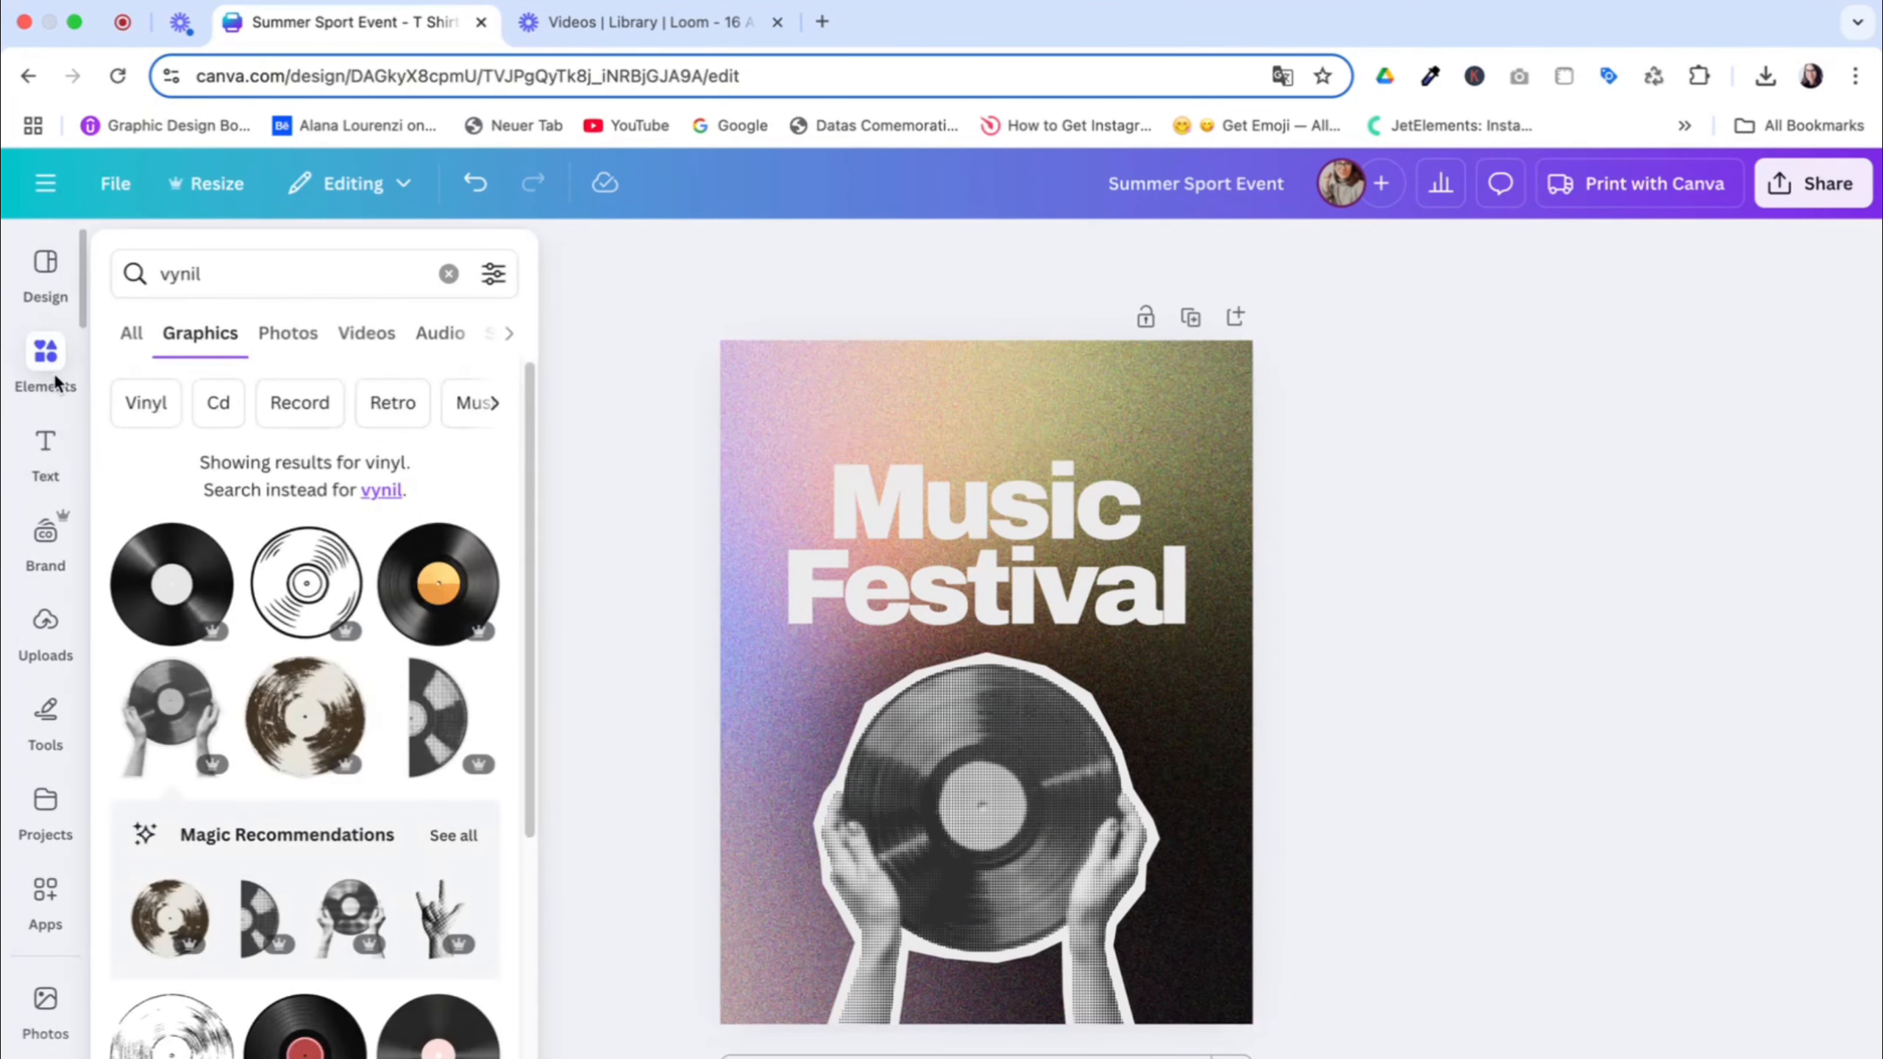
Add a second heading text box and place it near the page's upper-left corner, above the title
left_click(45, 448)
left_click(198, 514)
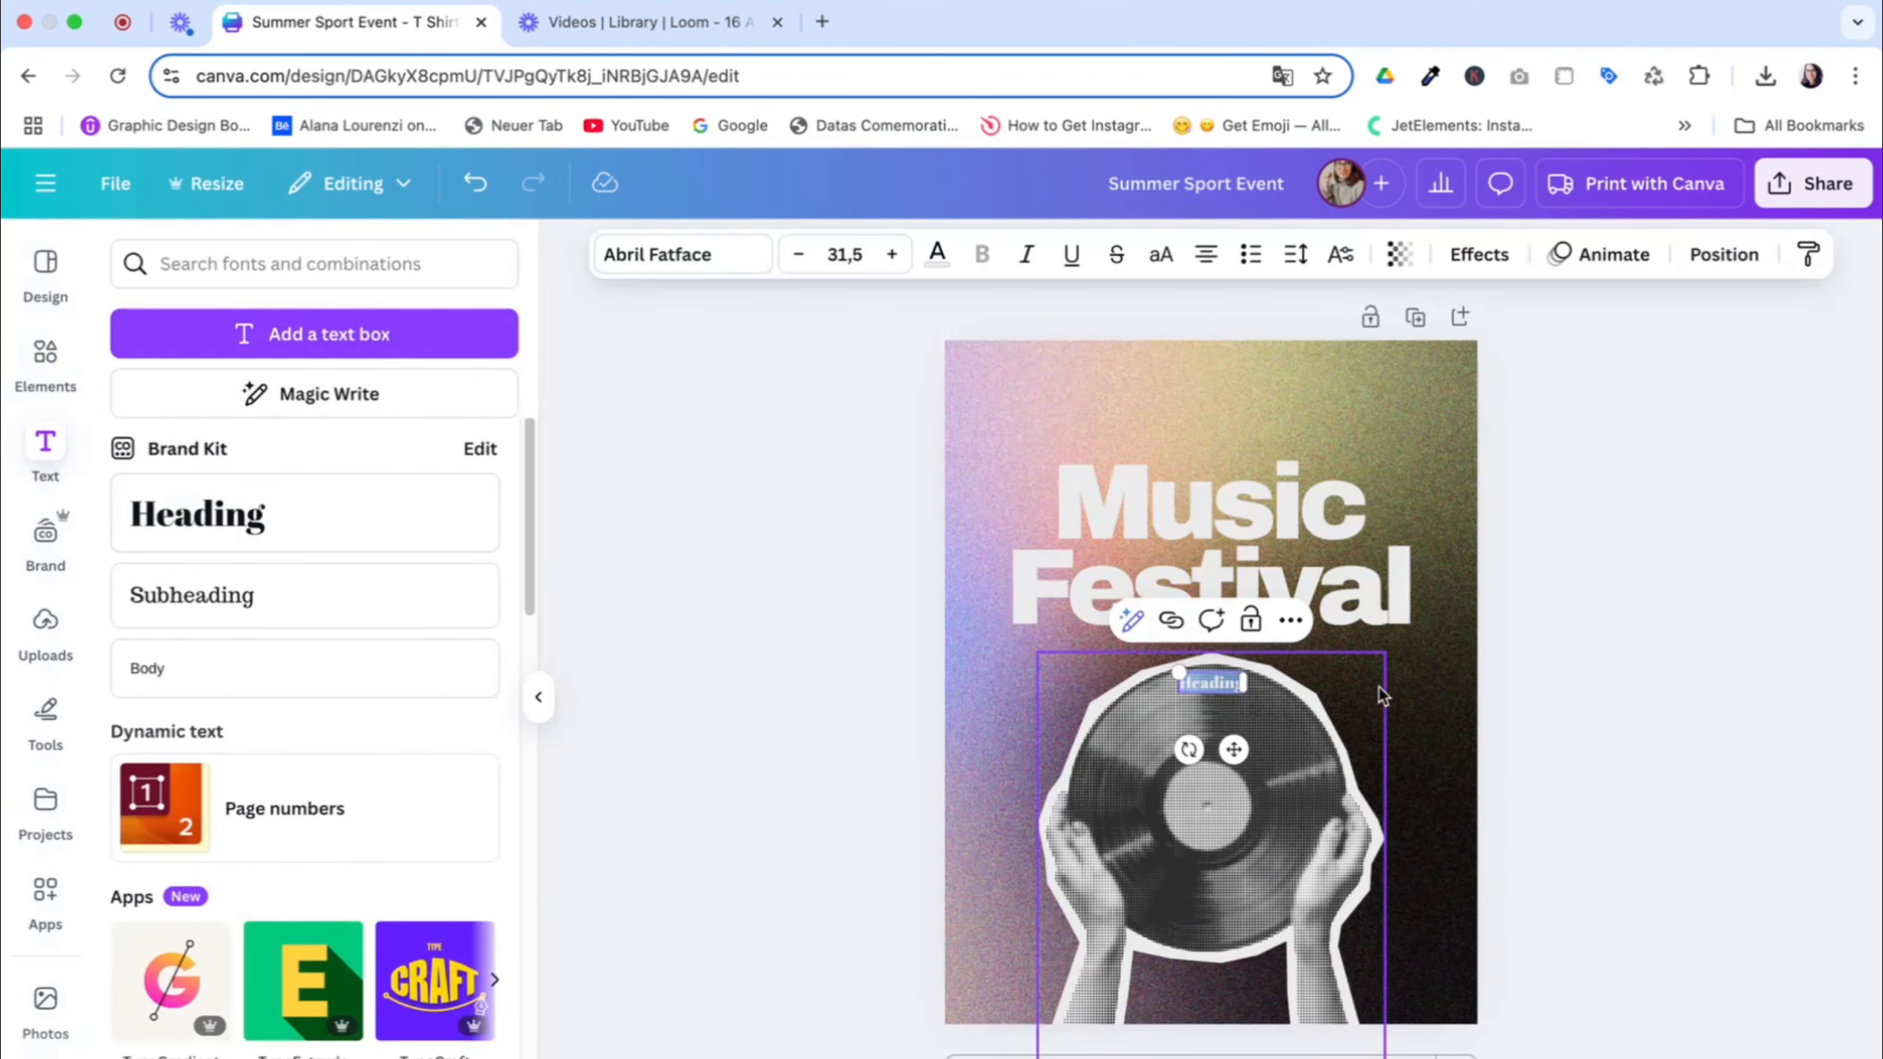
left_click_drag(1236, 751, 1046, 461)
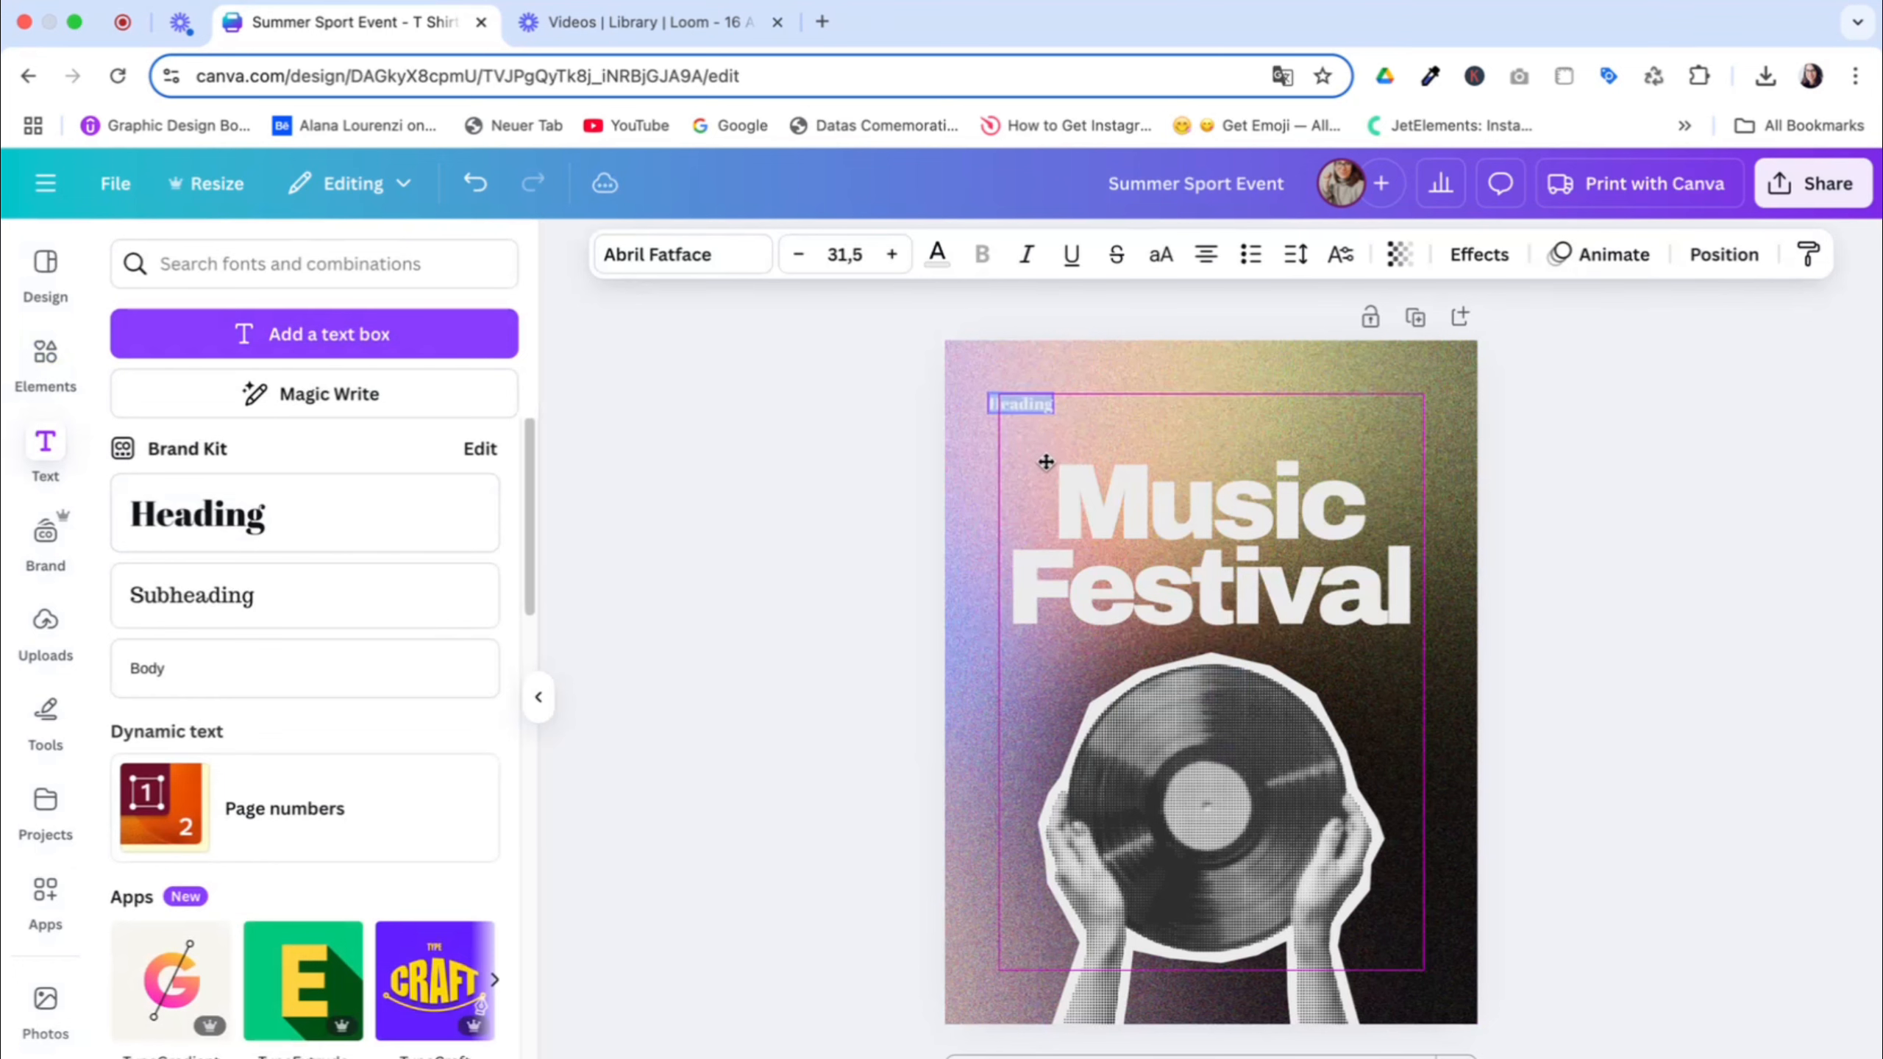
left_click(779, 391)
Format the small heading in bold, uppercase Montserrat
left_click(1054, 407)
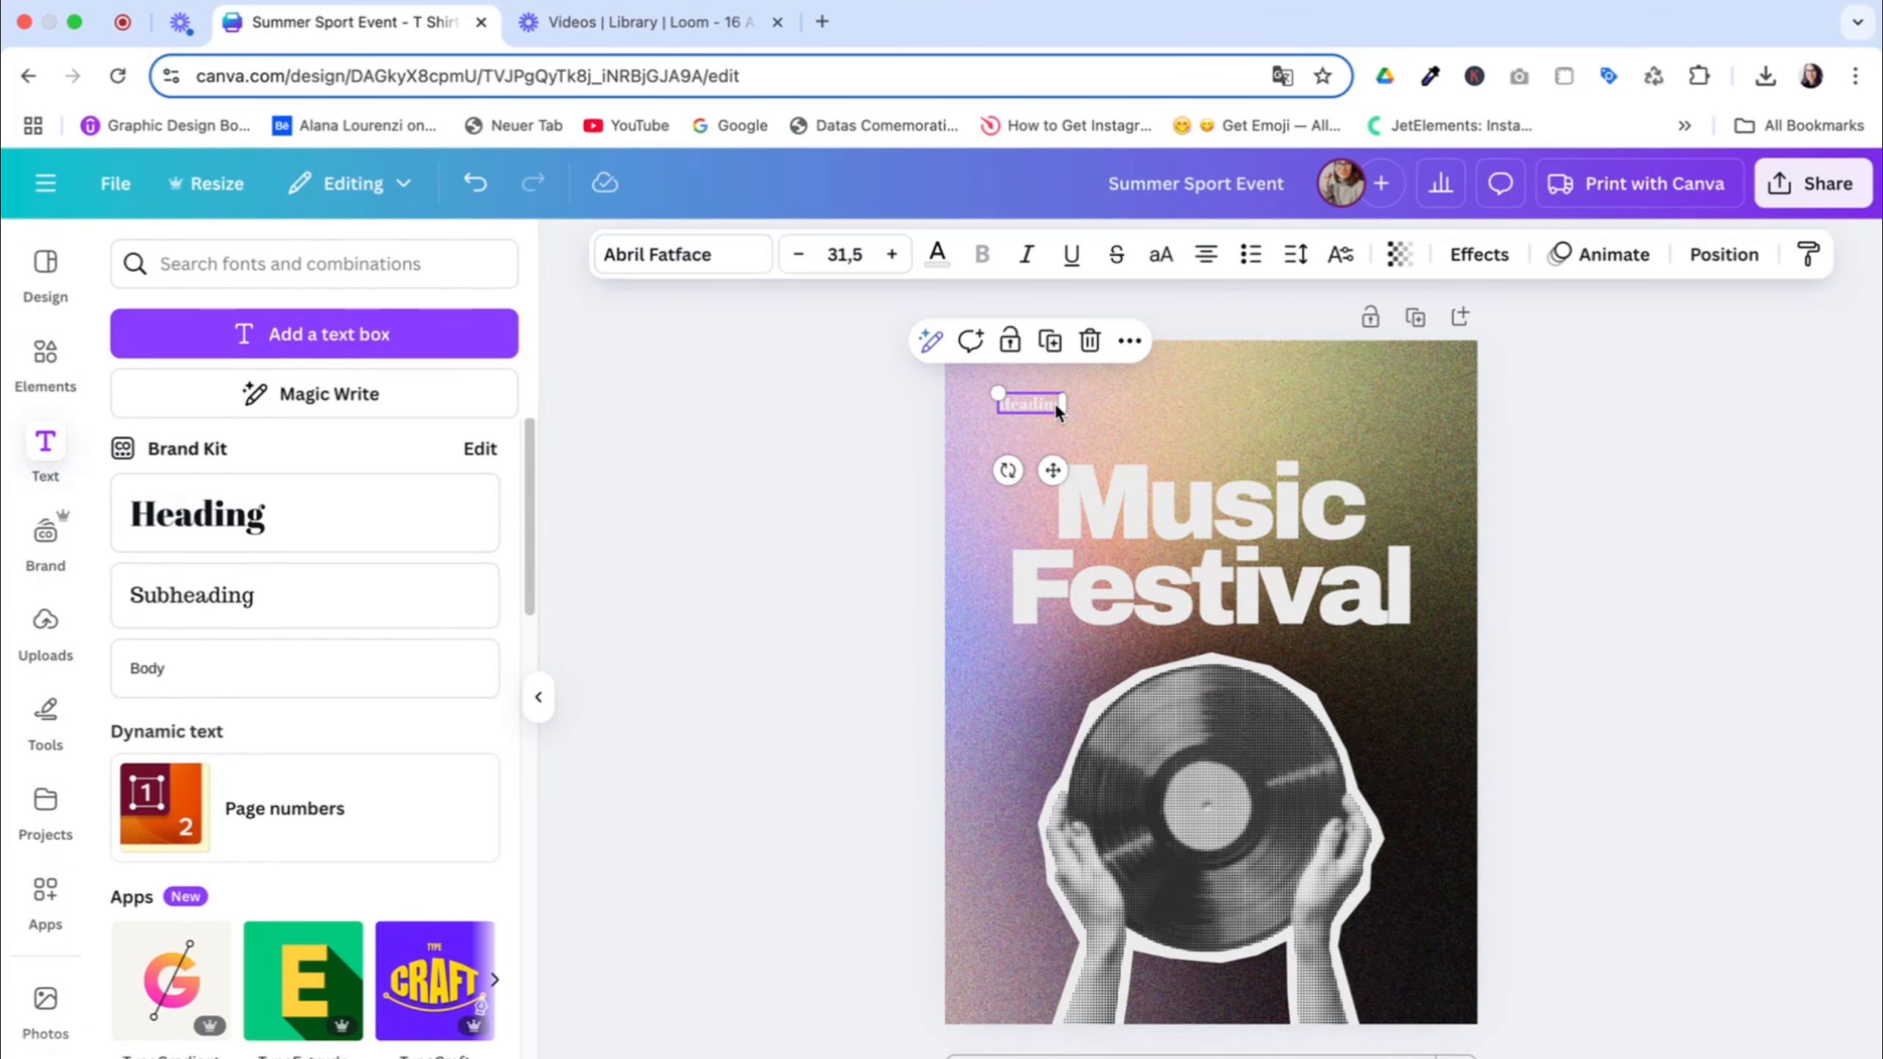
left_click(709, 261)
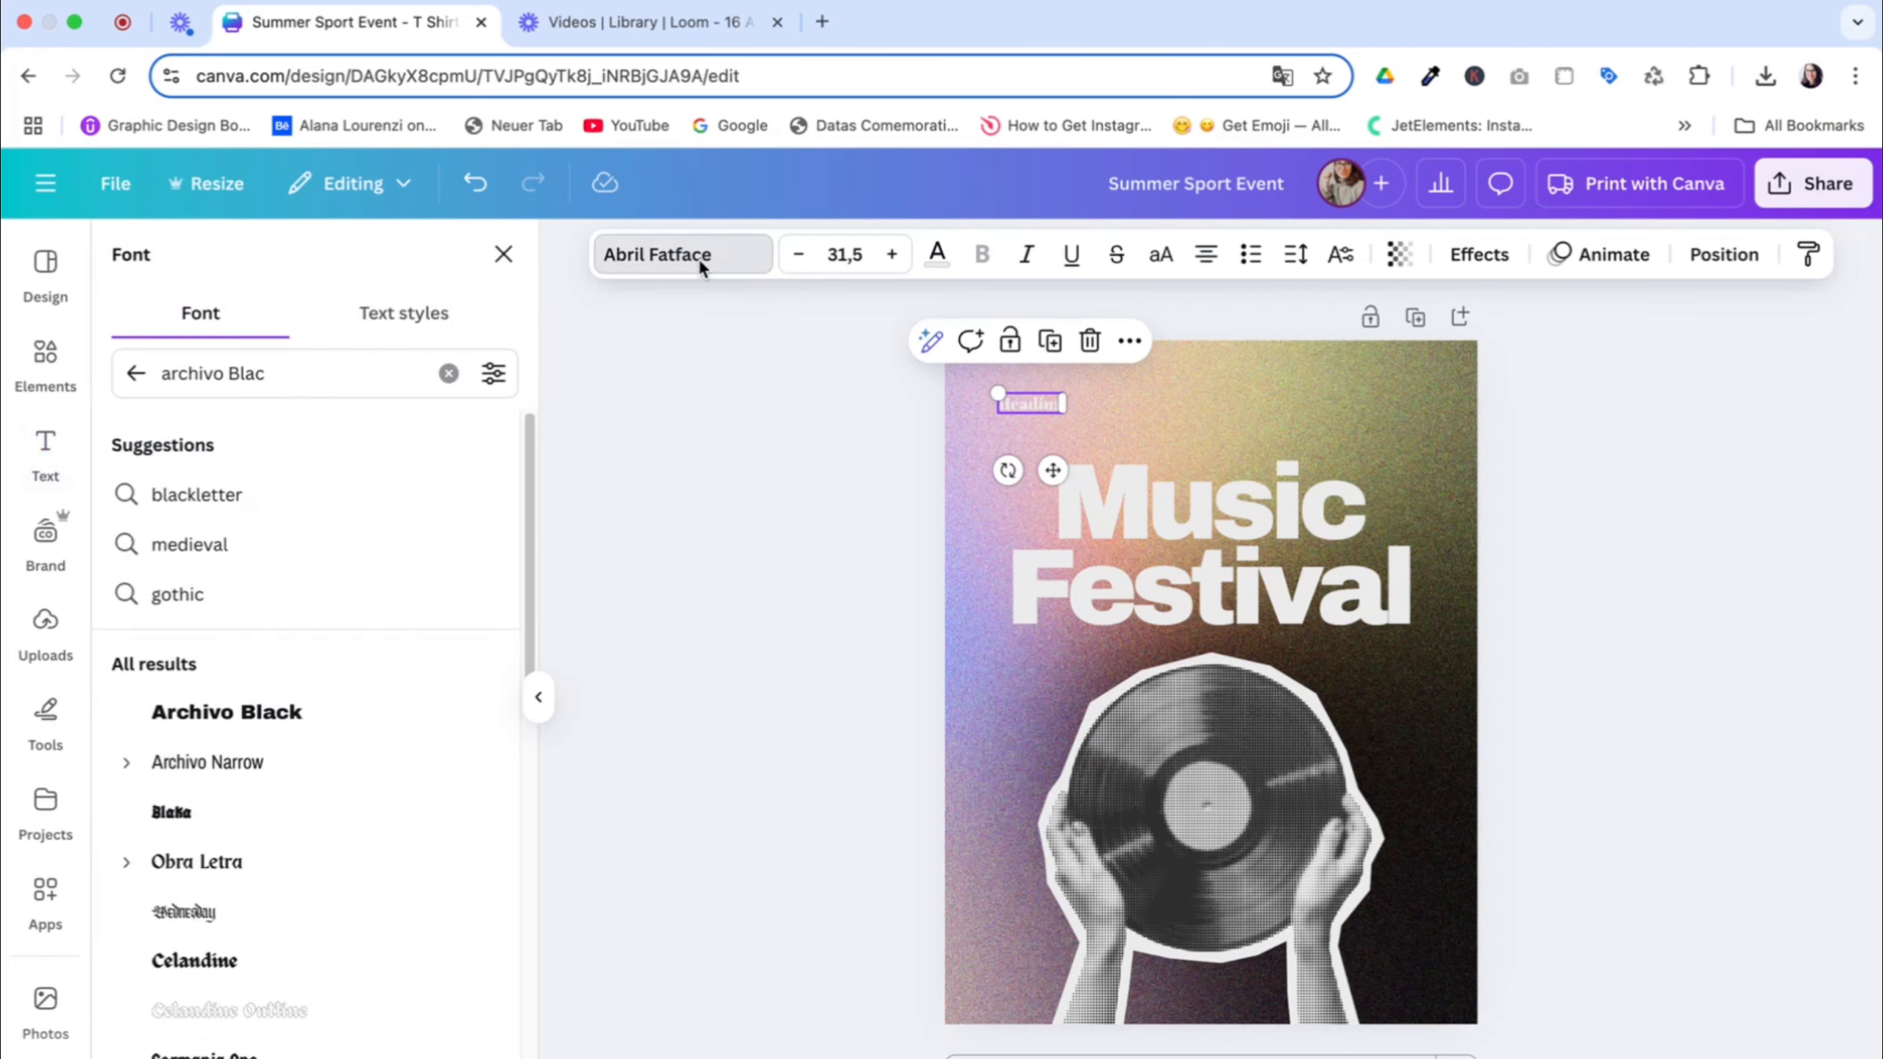
triple_click(318, 387)
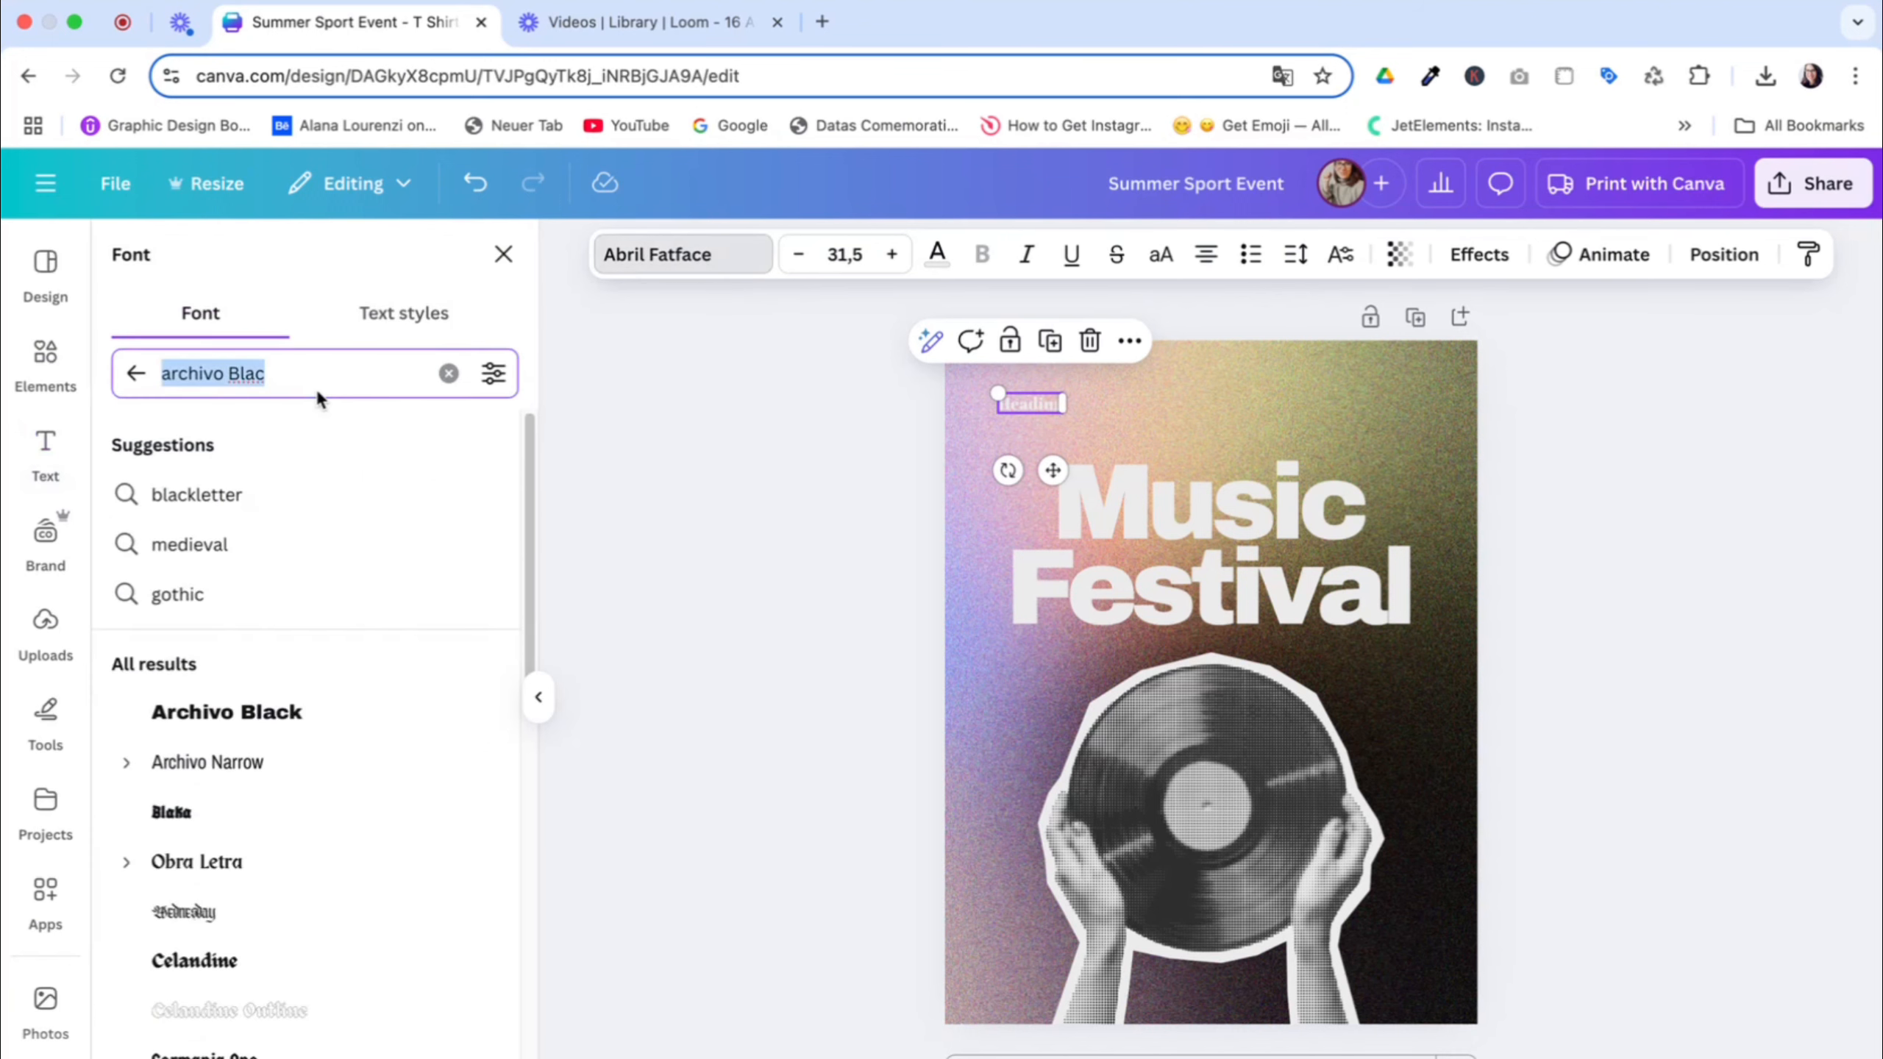
type("mont")
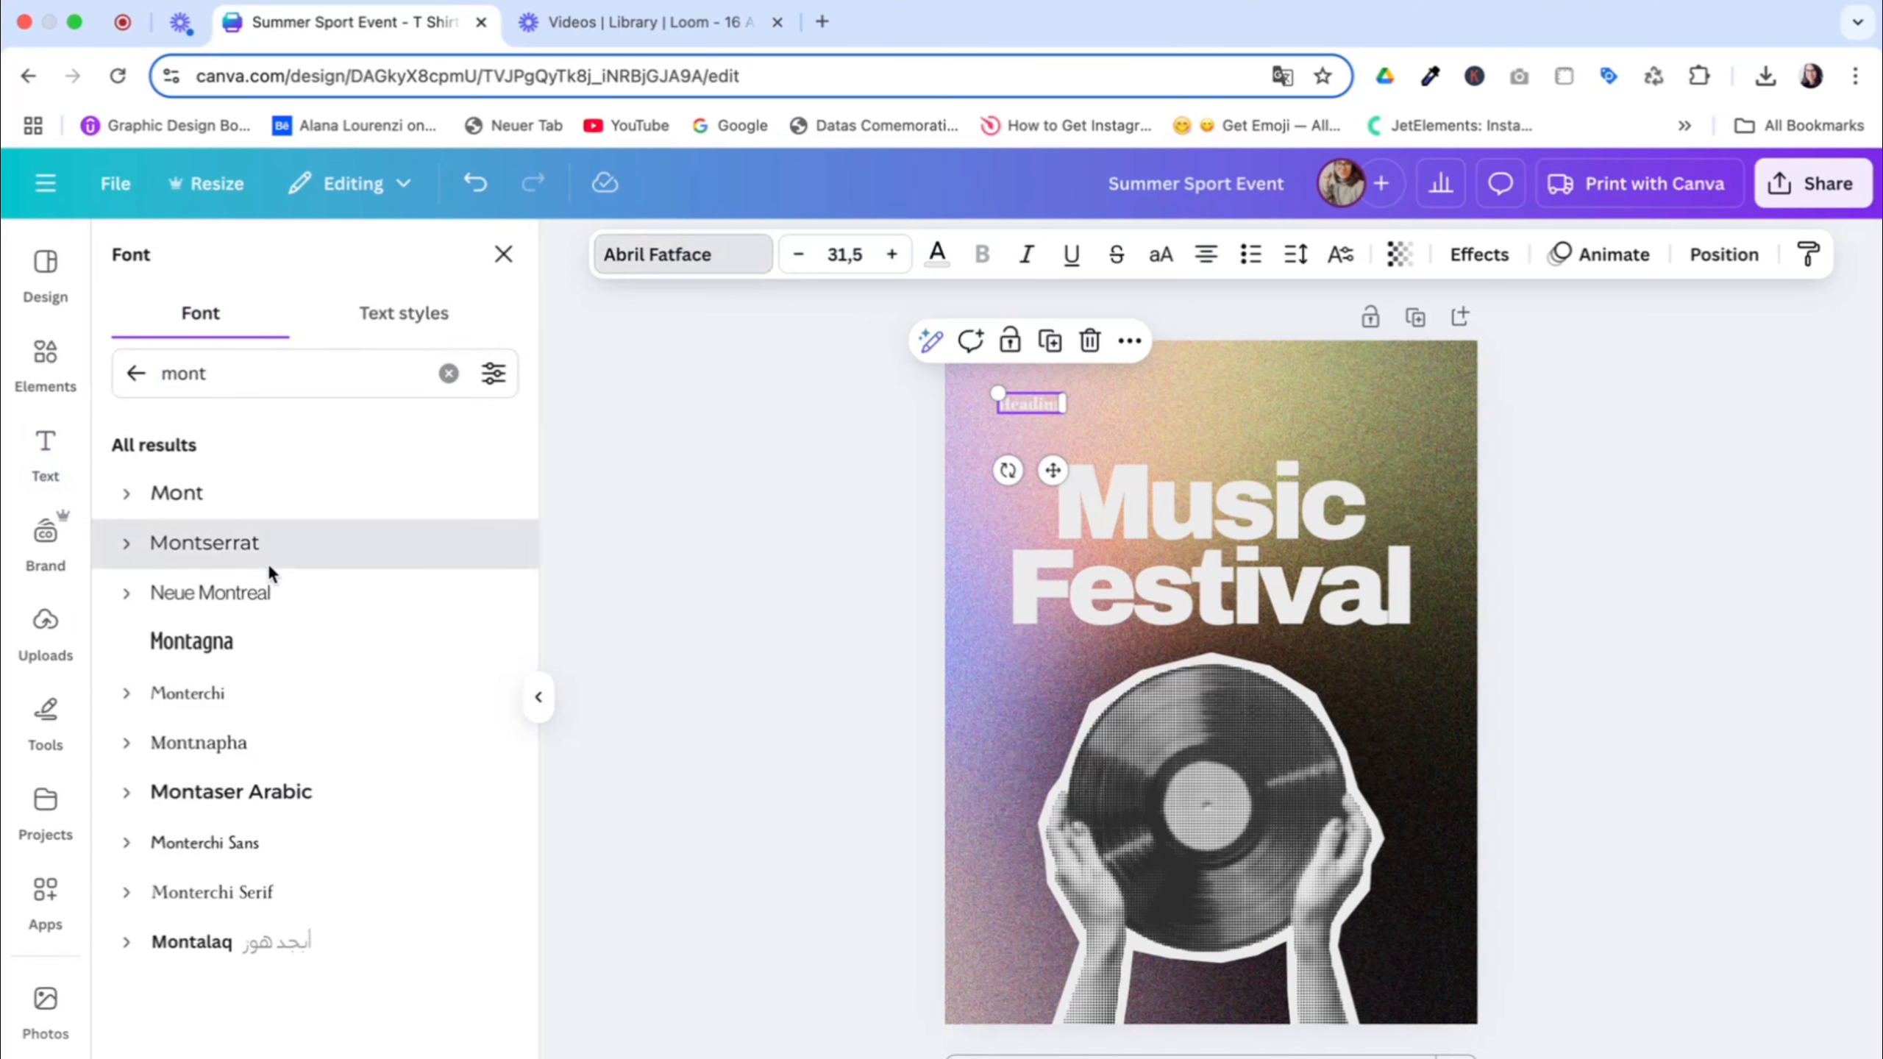
left_click(268, 561)
left_click(1170, 259)
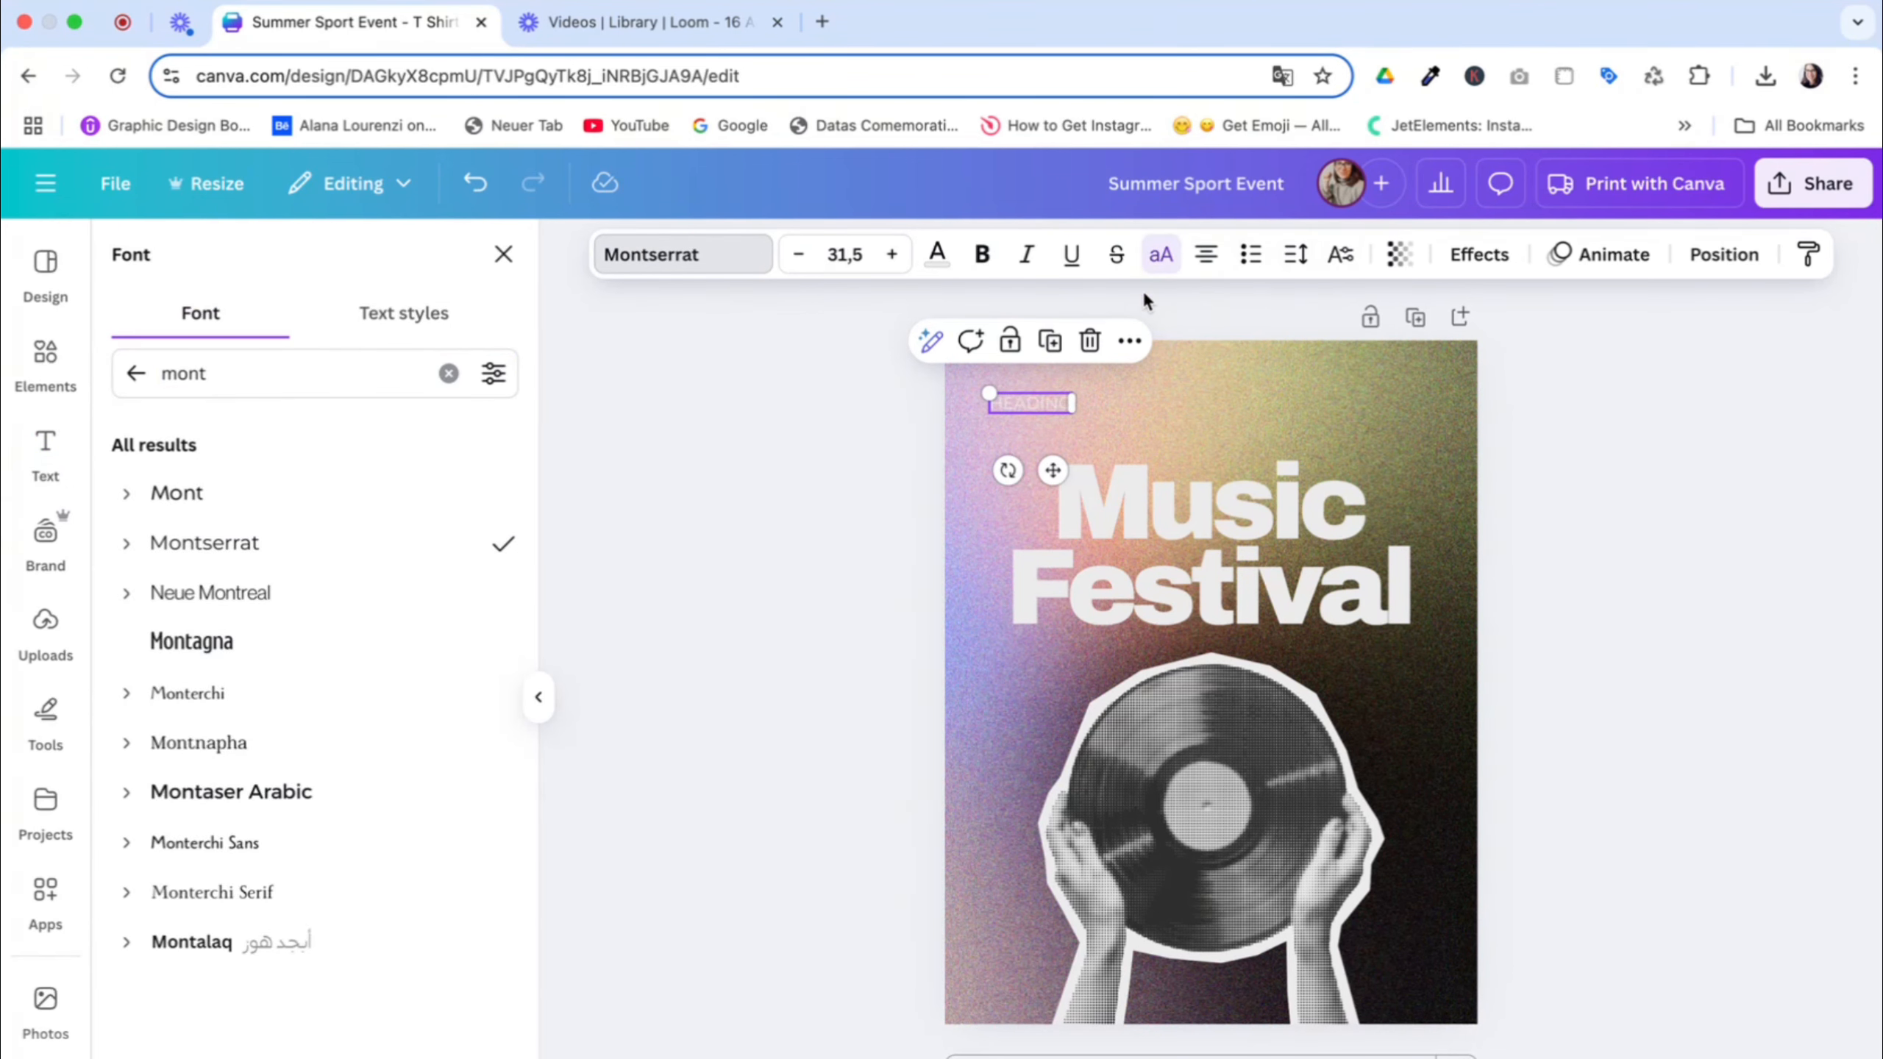
left_click(976, 259)
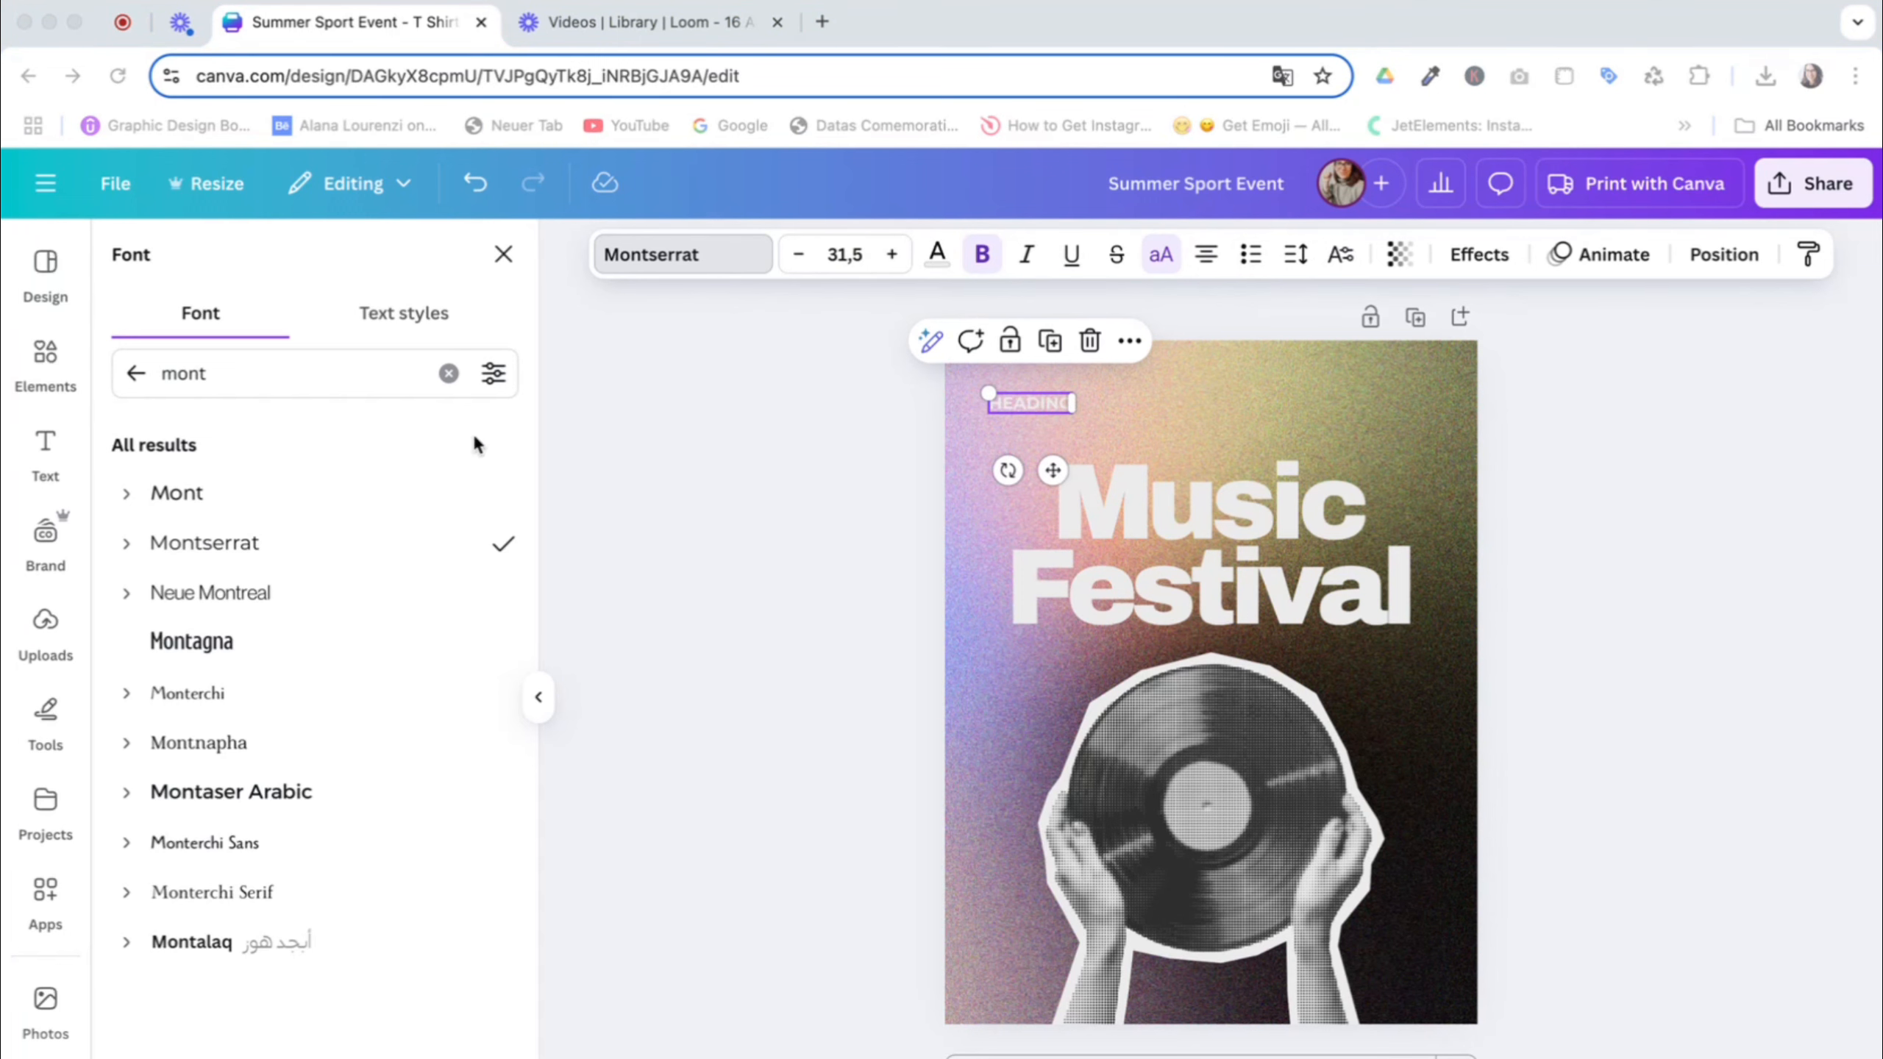
Widen the small heading's letter spacing and colour it white
left_click(1297, 254)
left_click_drag(1202, 356, 1231, 365)
left_click(937, 254)
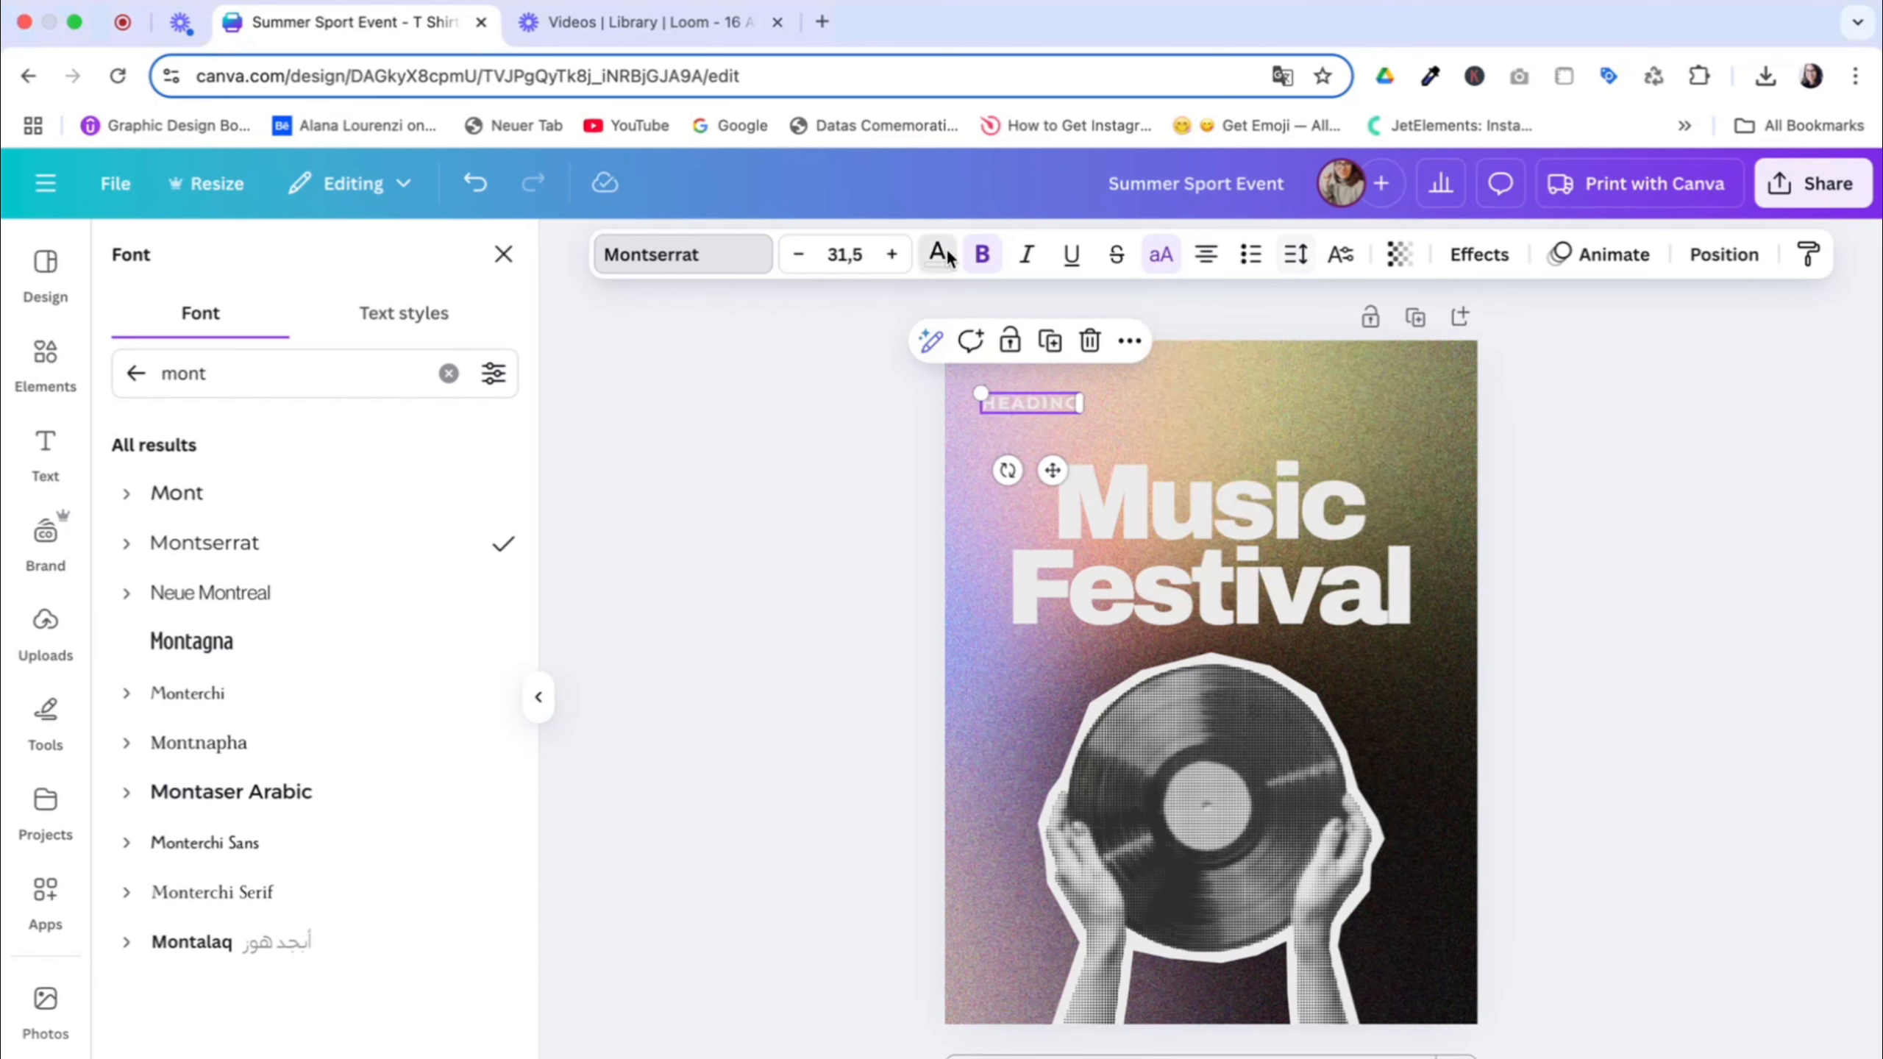
left_click(339, 441)
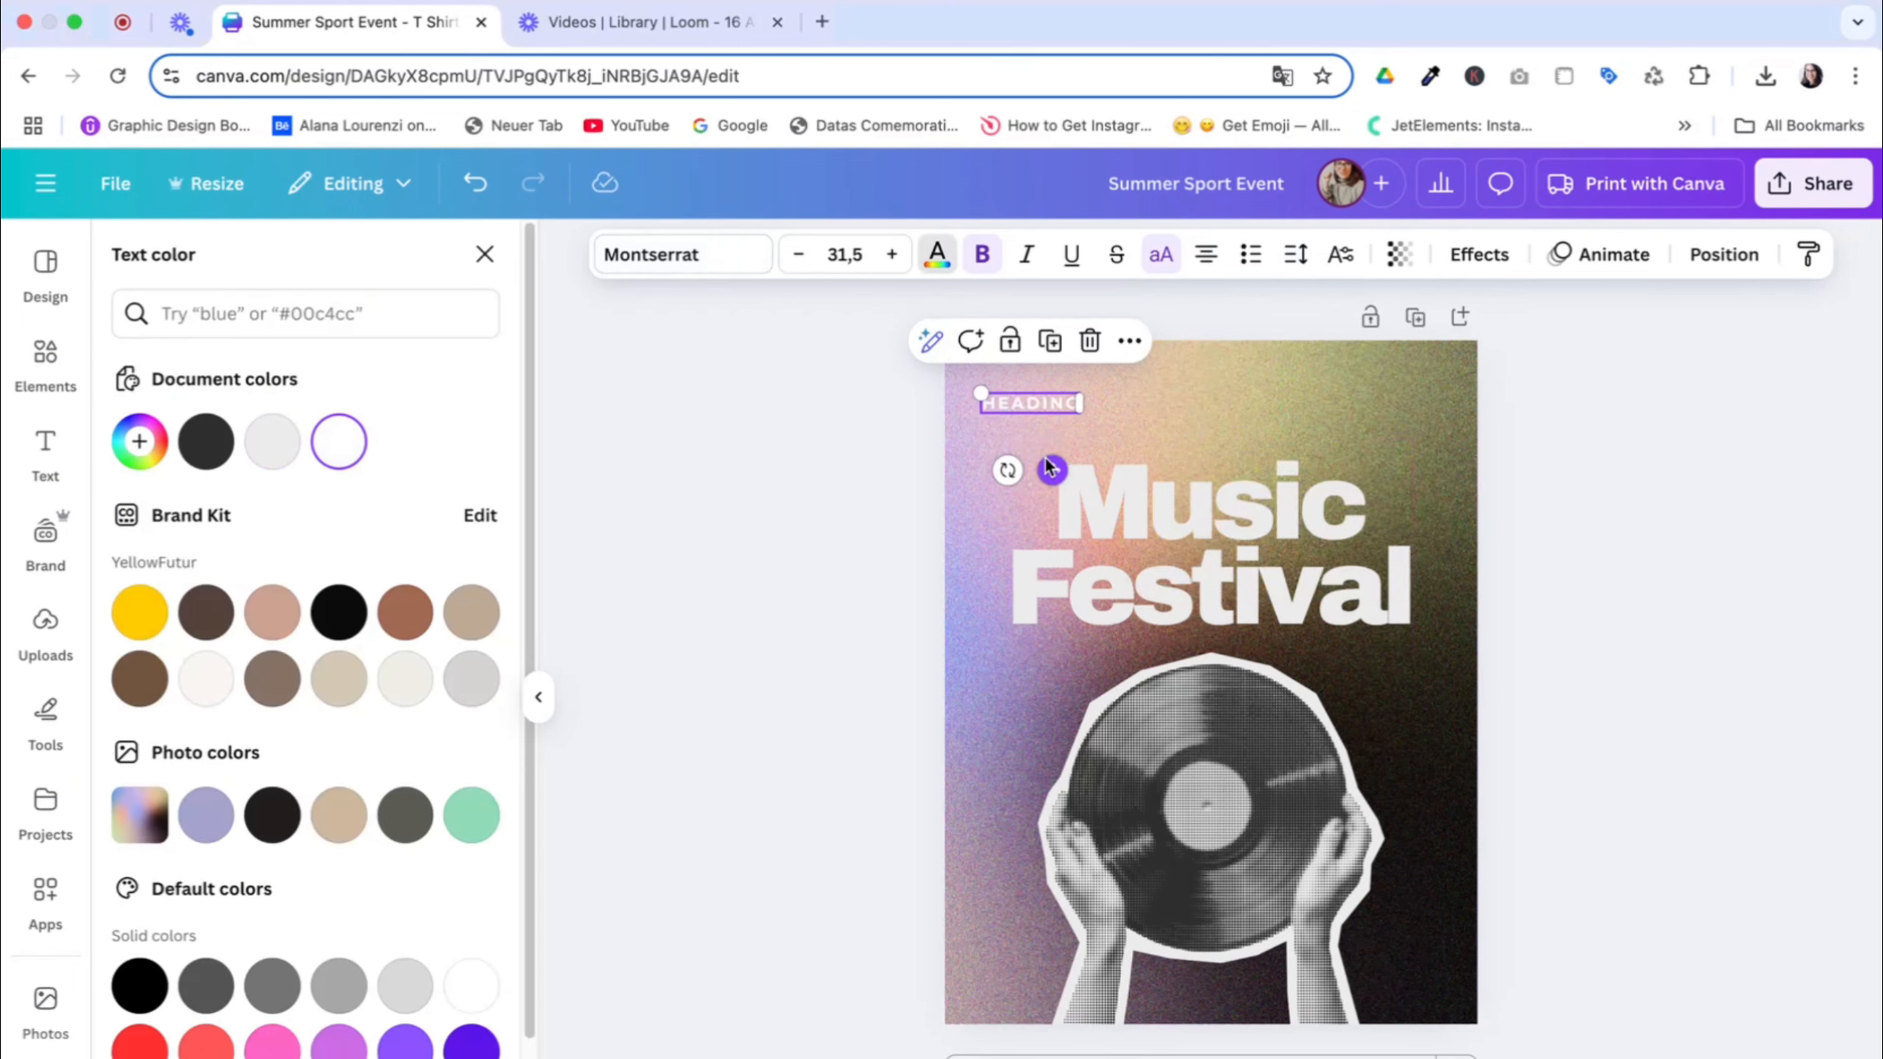
Nudge the small heading slightly to the right, toward the title's starting edge
left_click_drag(1053, 469, 1065, 474)
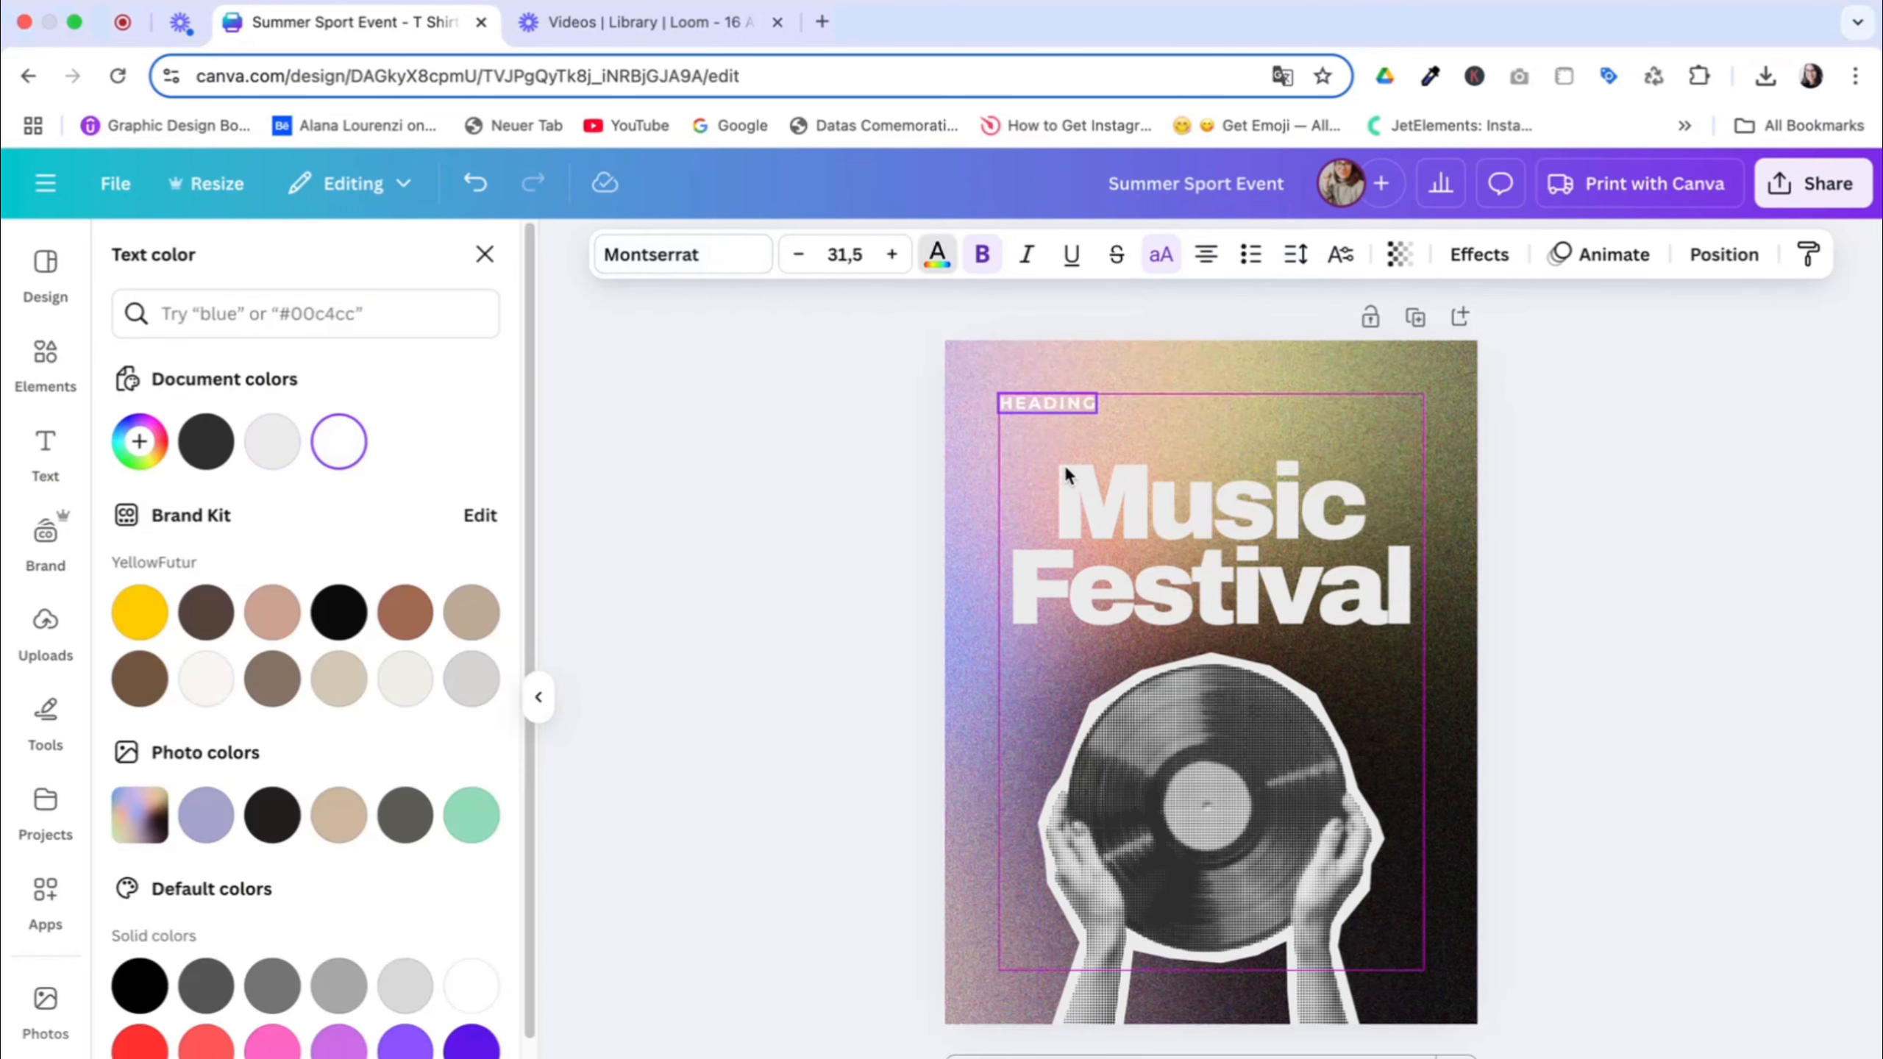
left_click(801, 492)
double_click(1438, 428)
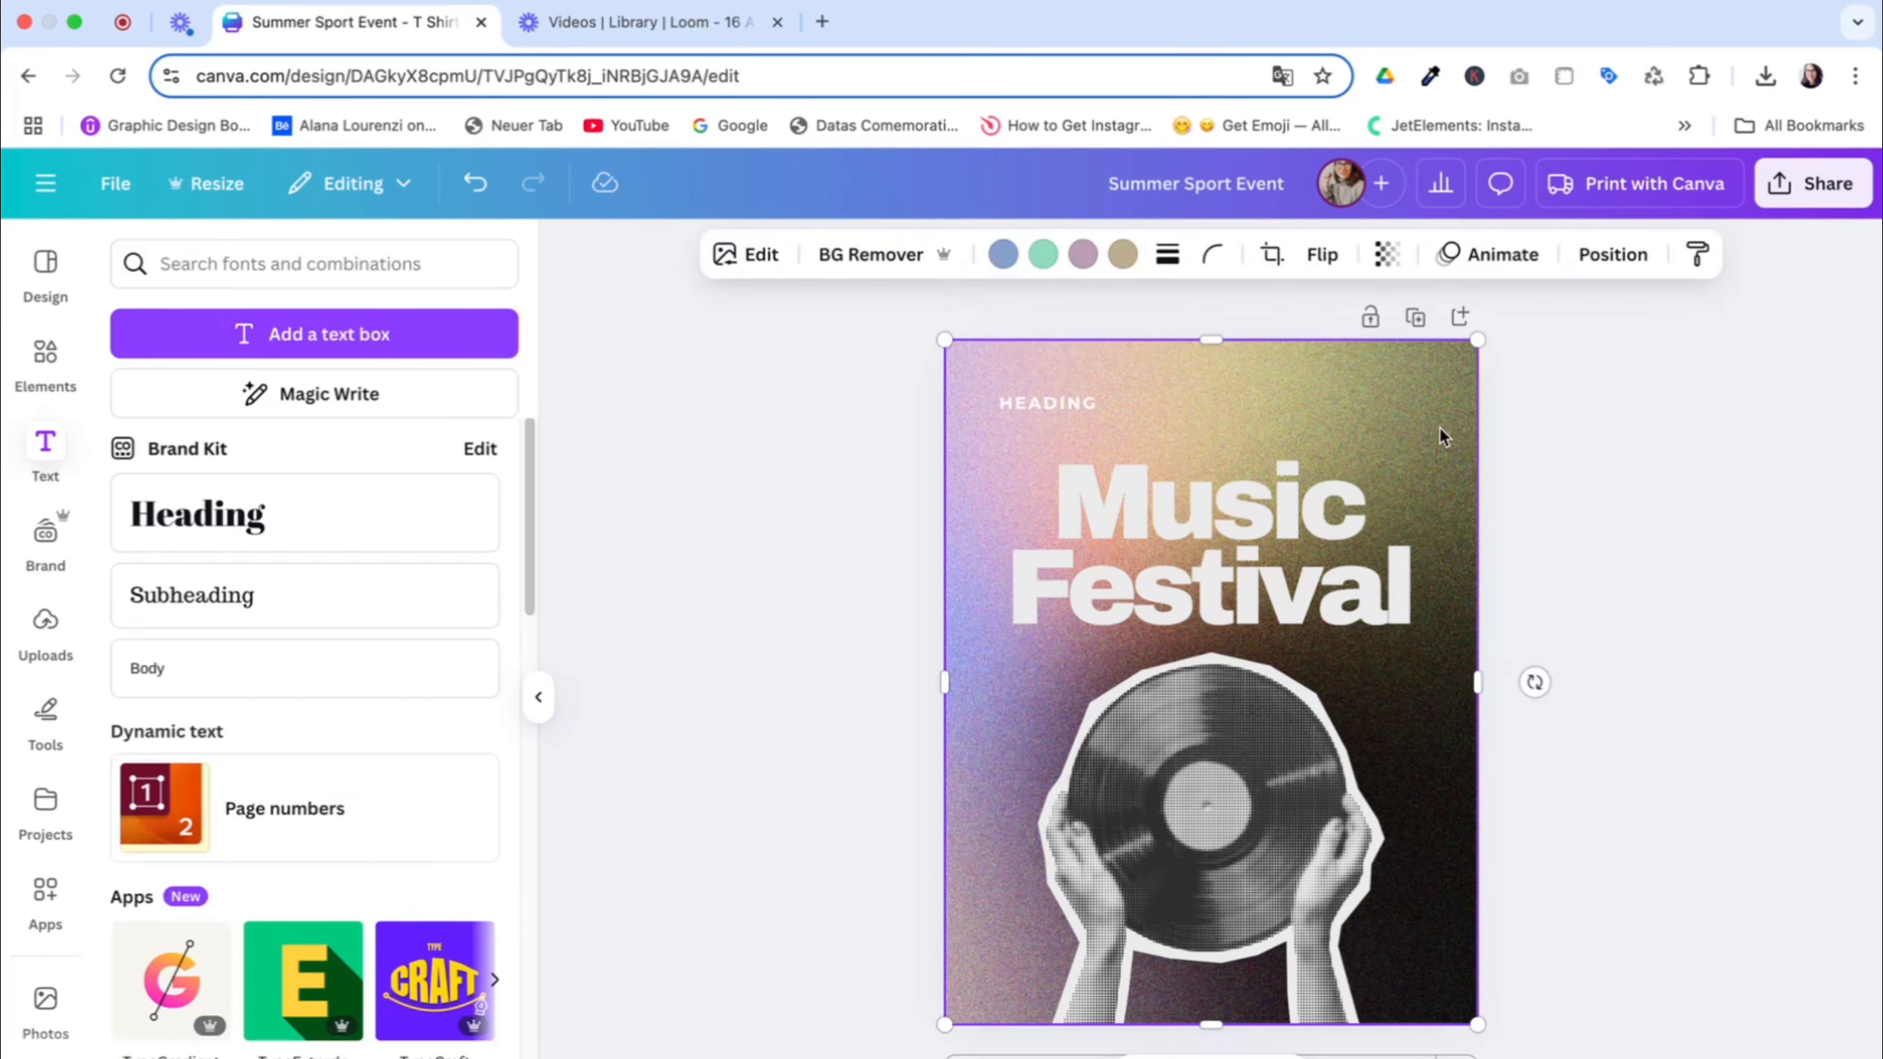
Reposition the gradient background photo within its crop so a dark blue-green area fills the page's upper-left part
left_click_drag(1440, 430, 1880, 413)
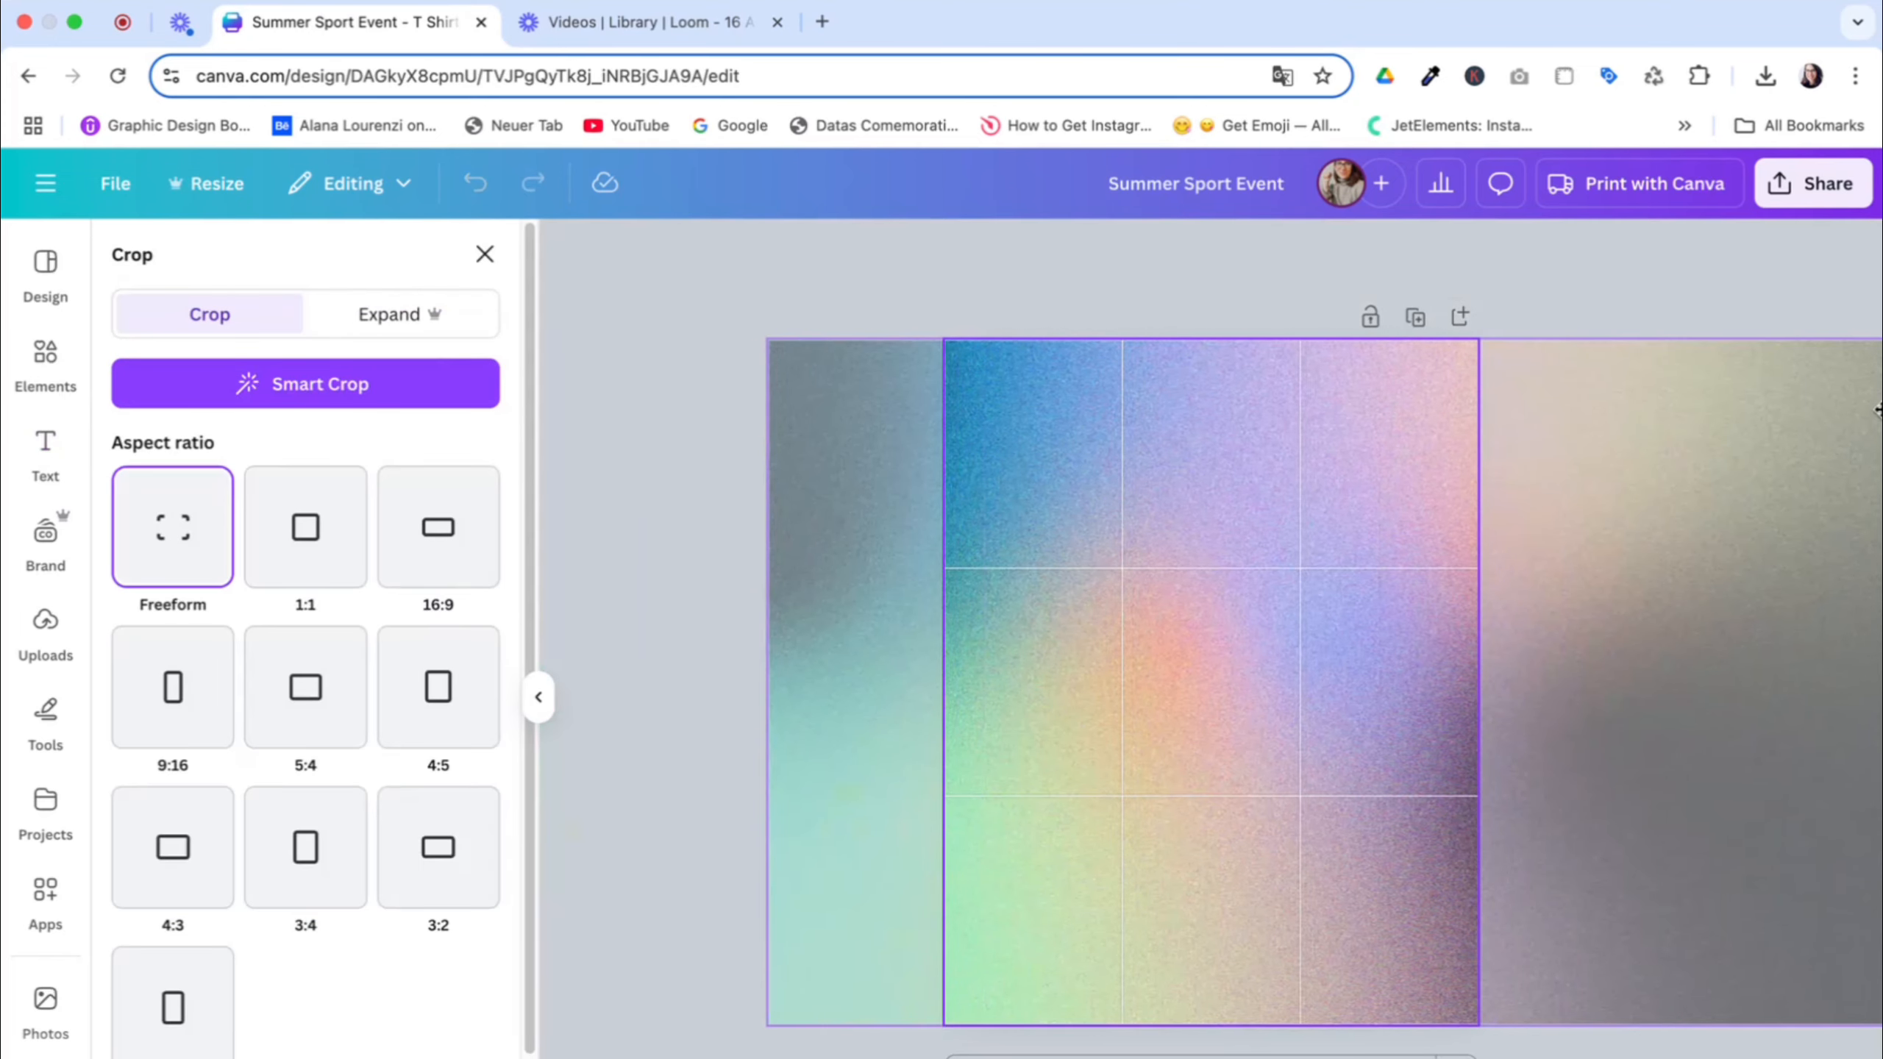
left_click_drag(1175, 486, 1354, 499)
left_click(722, 484)
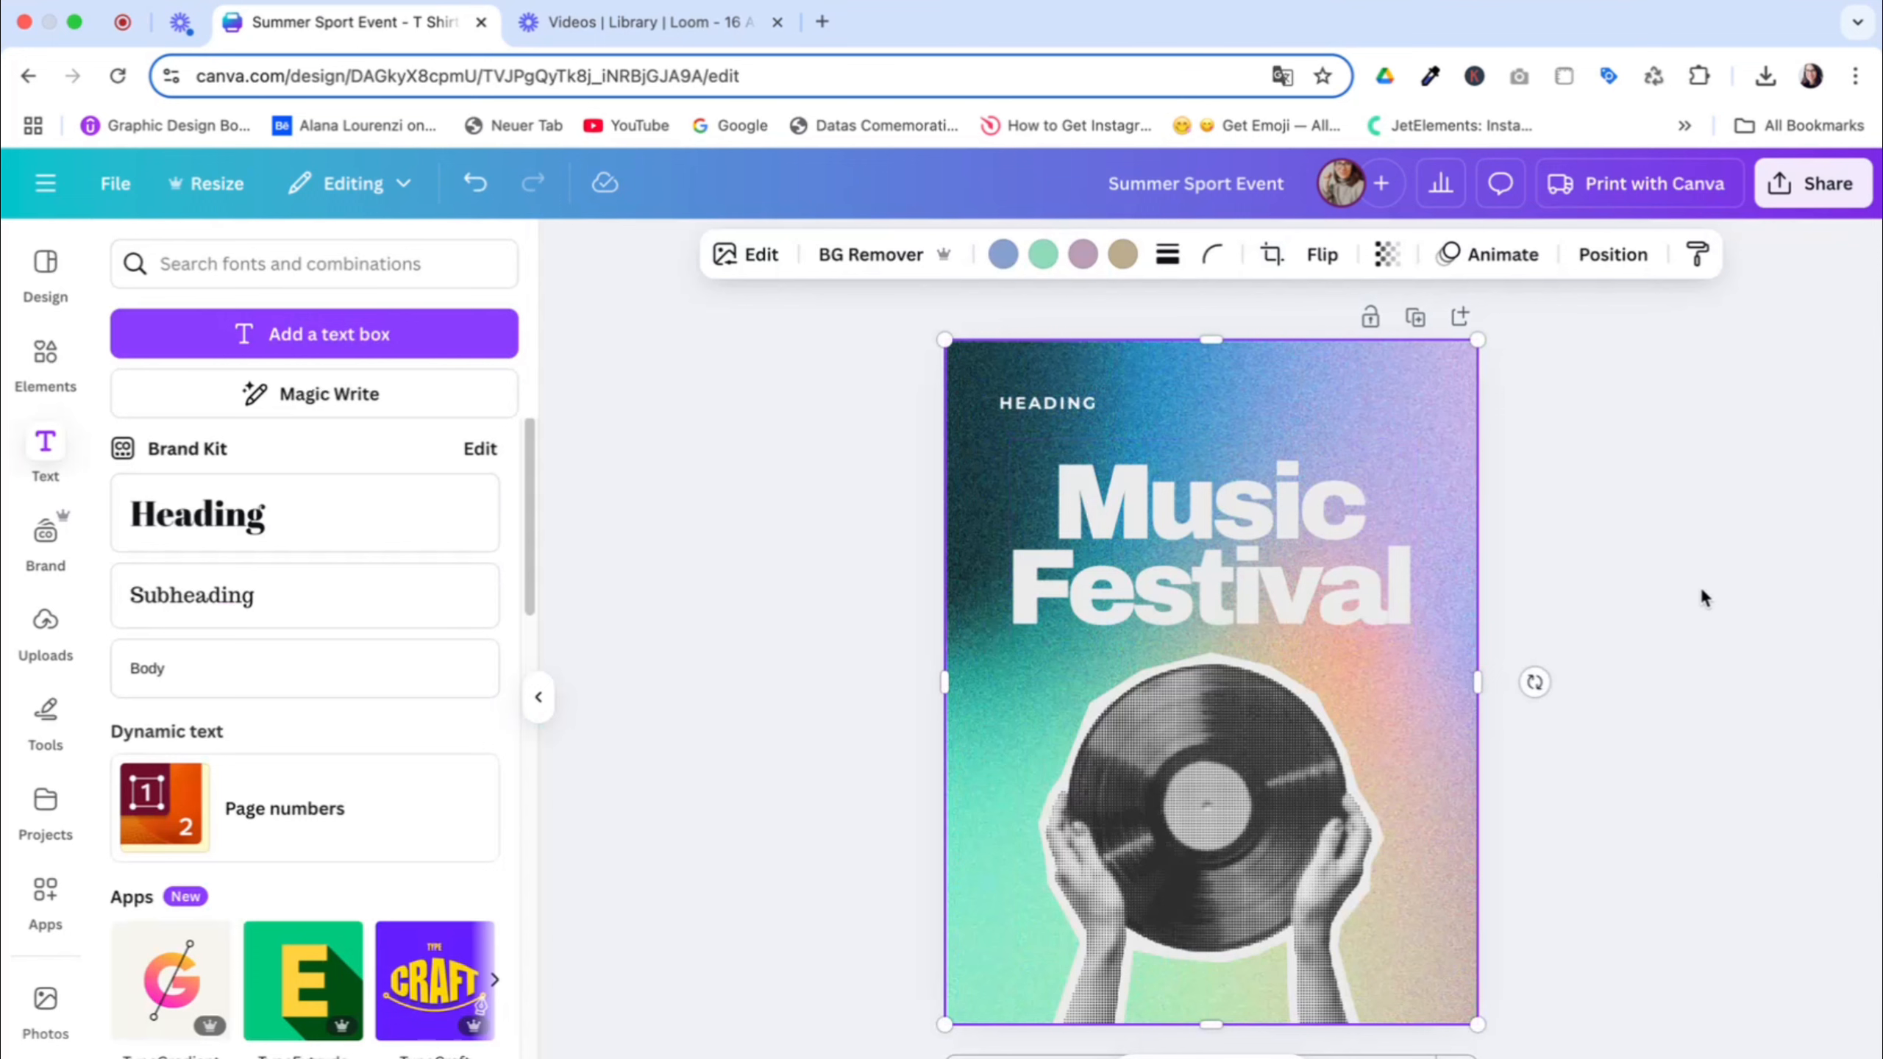
Replace the small heading's text above the title with MAY 2030
double_click(1038, 406)
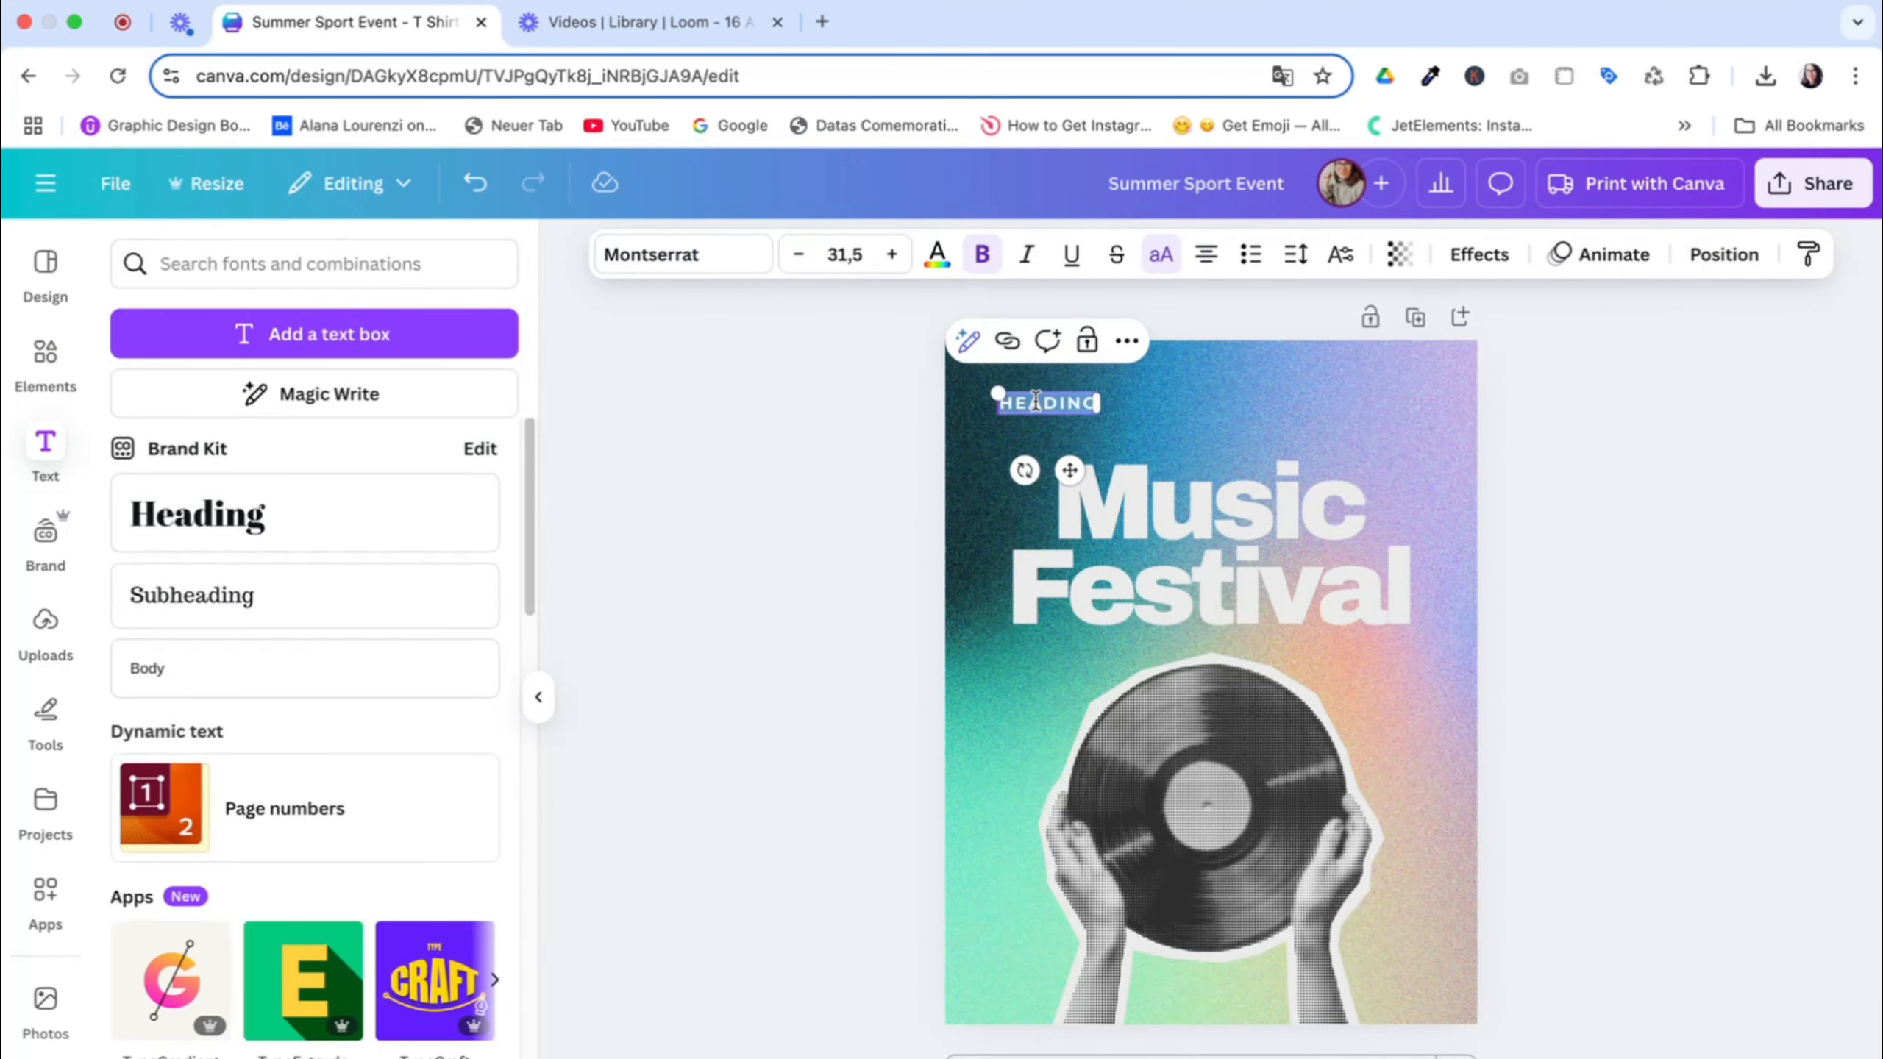
type("MAY")
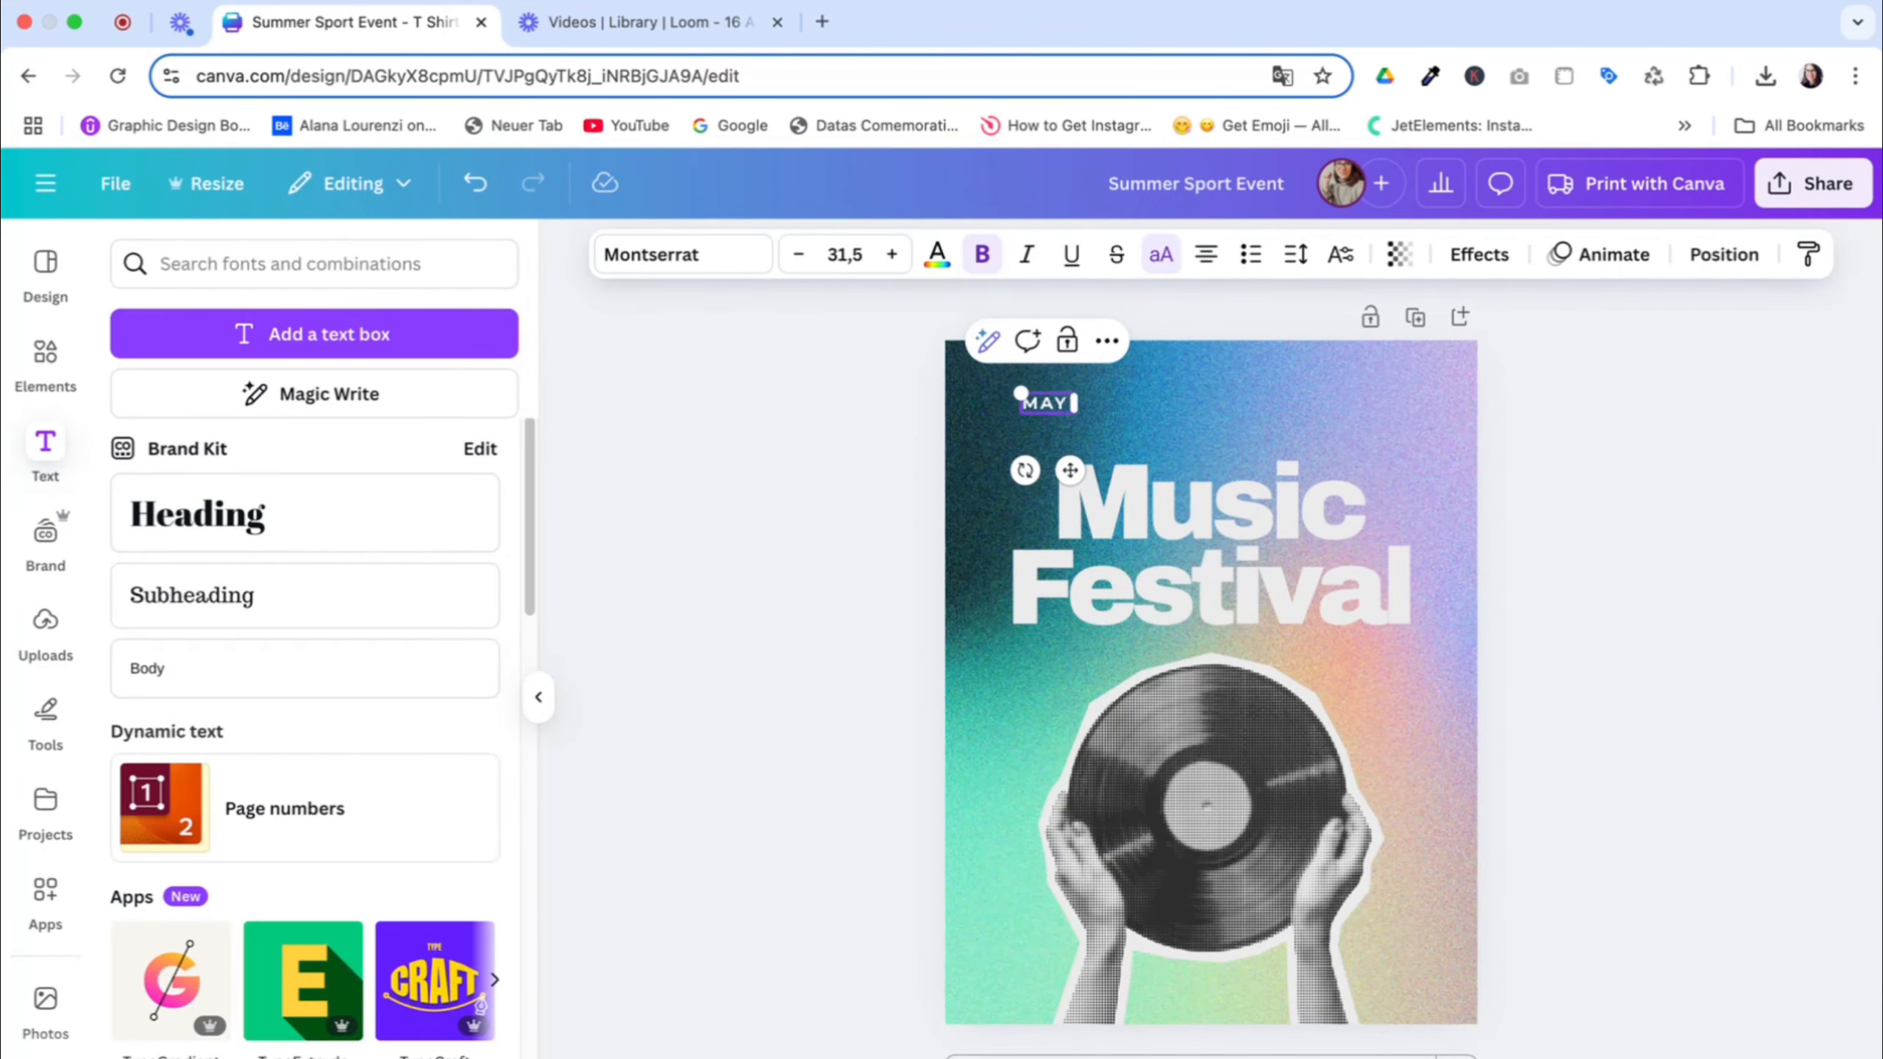
type(" 2030")
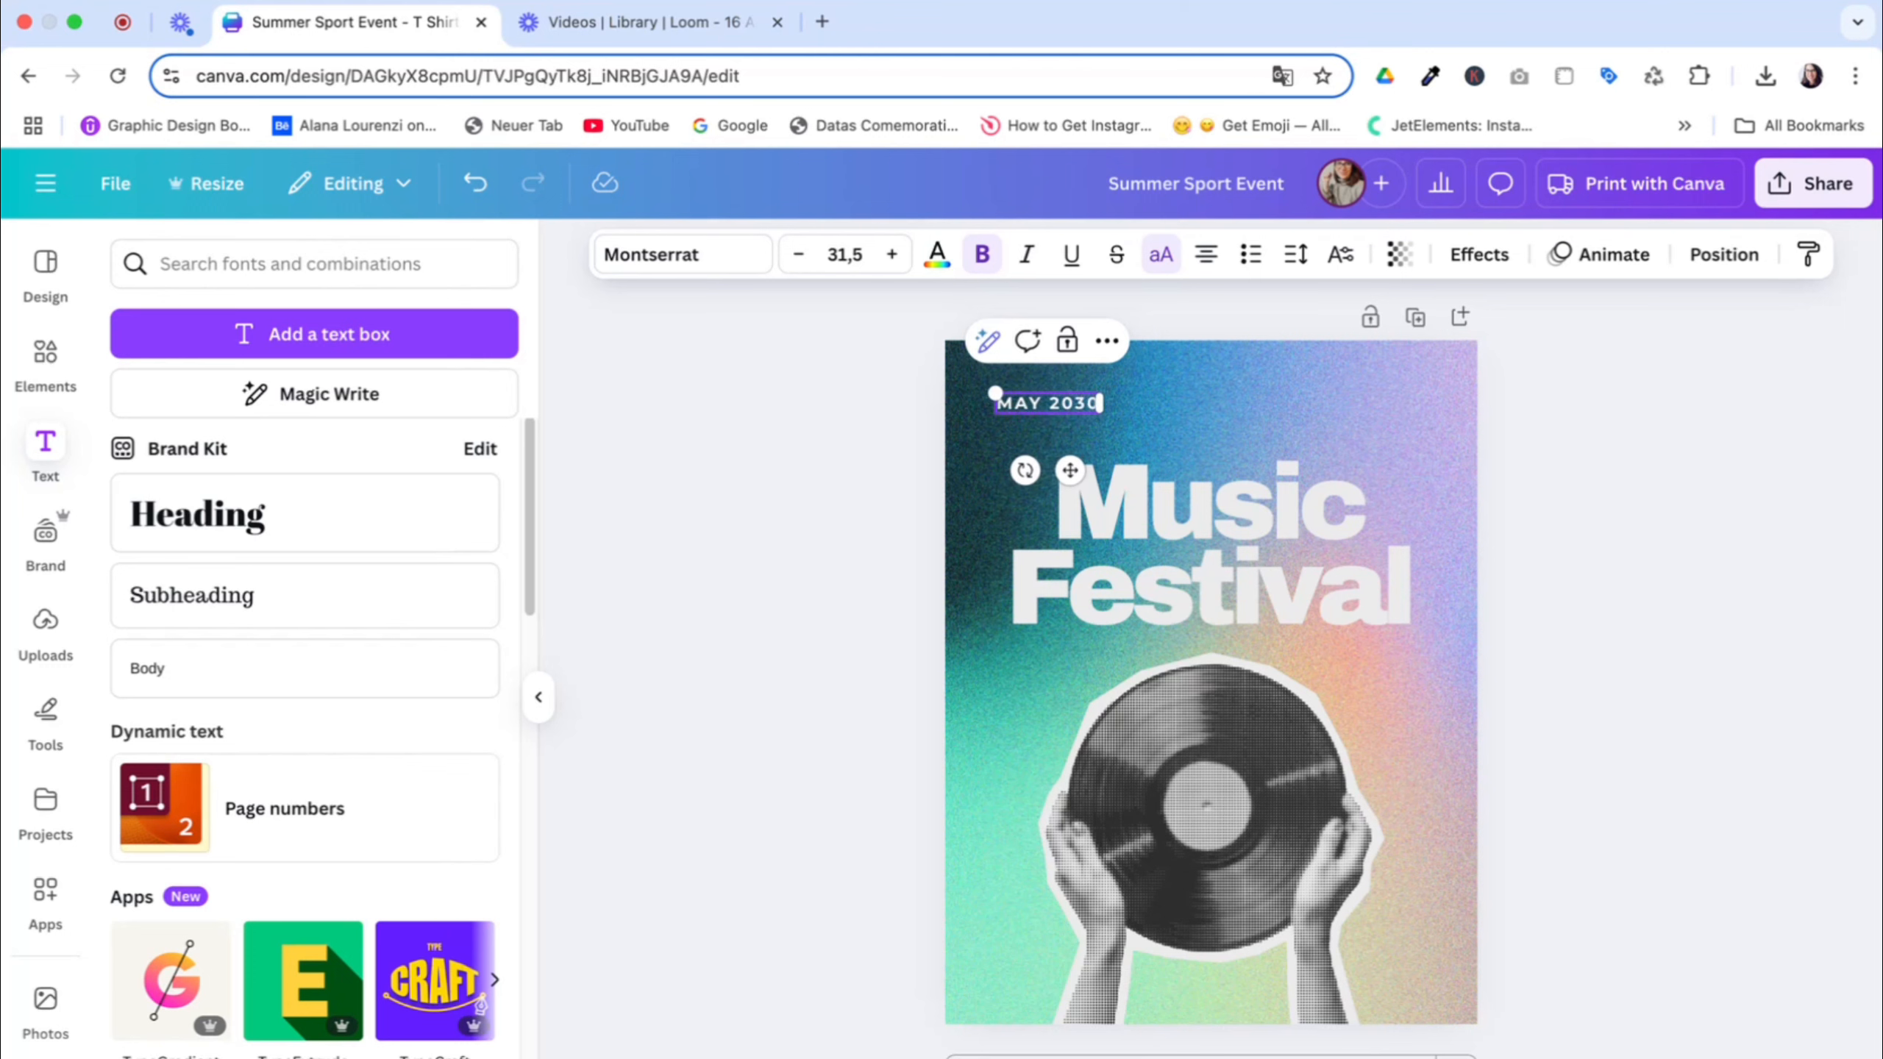
Duplicate the MAY 2030 text, align the copy with it near the page's upper-right corner, and change the copy to HAMBURG
left_click(1049, 410)
key("super+d")
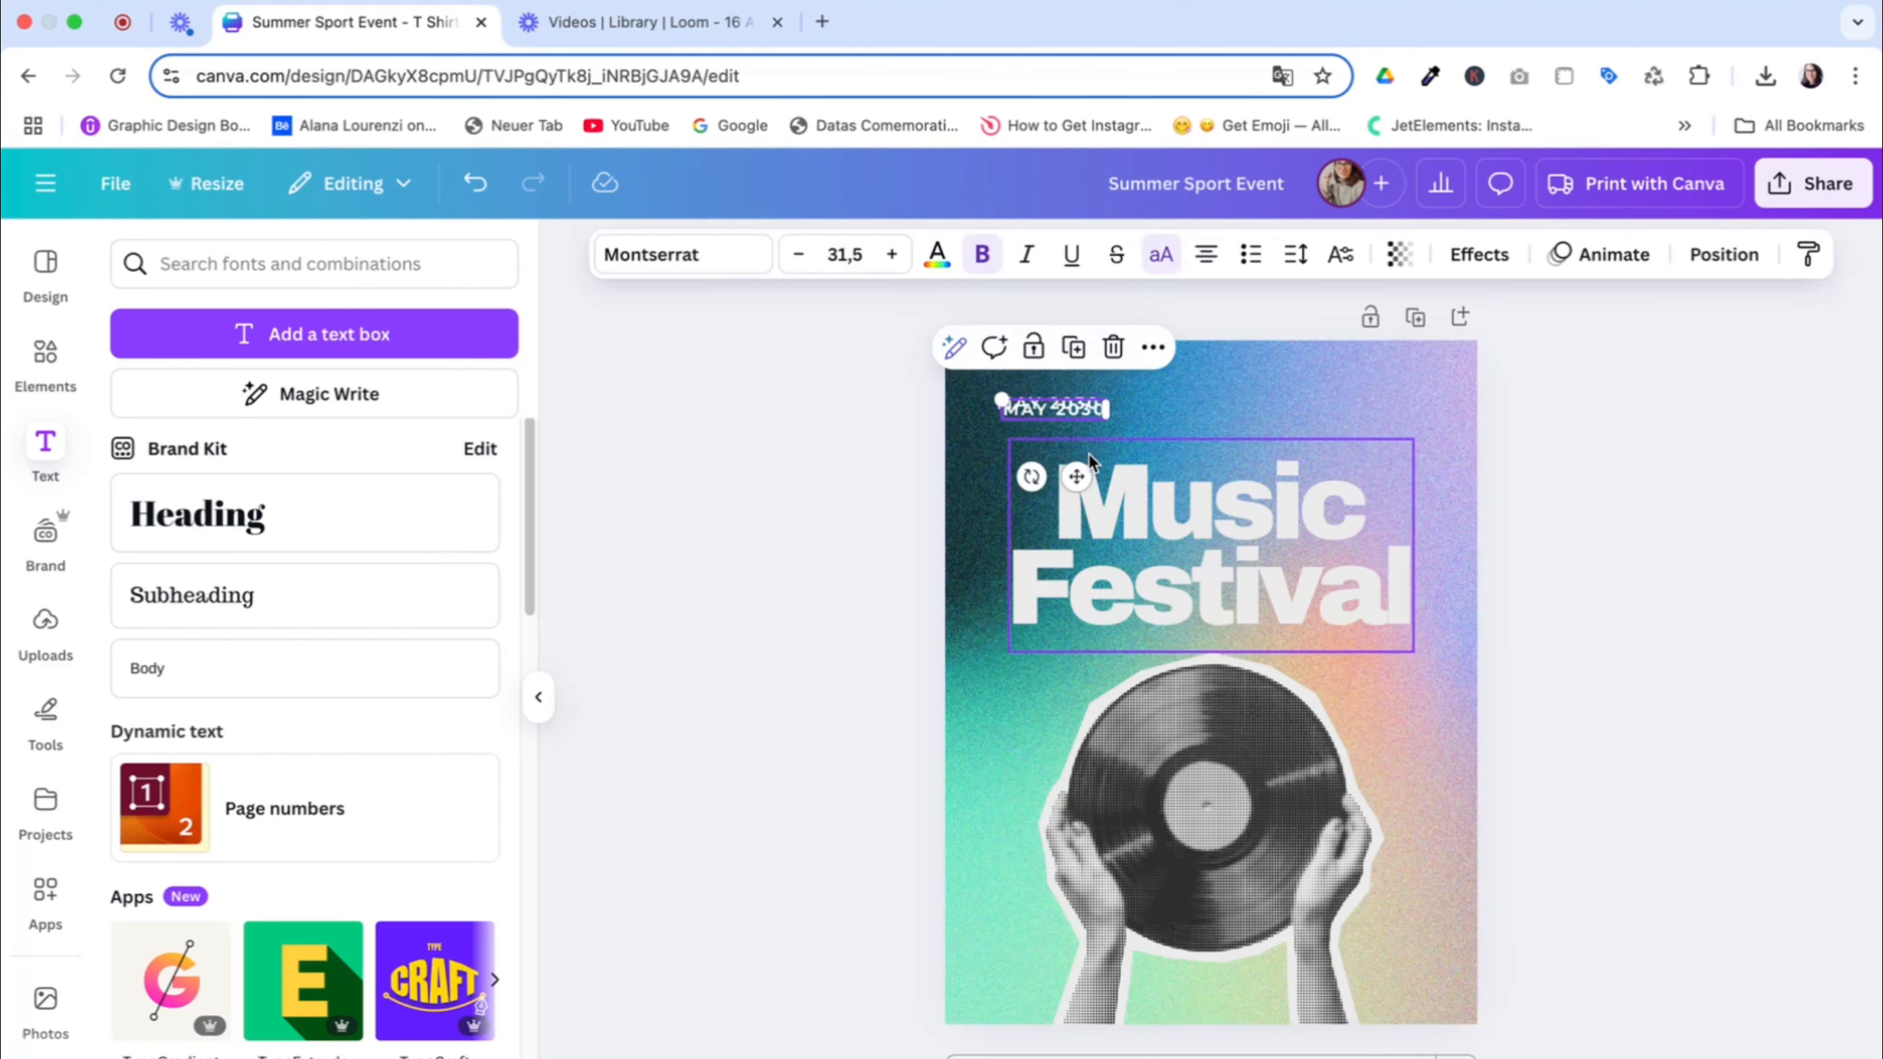
left_click_drag(1090, 458, 1387, 482)
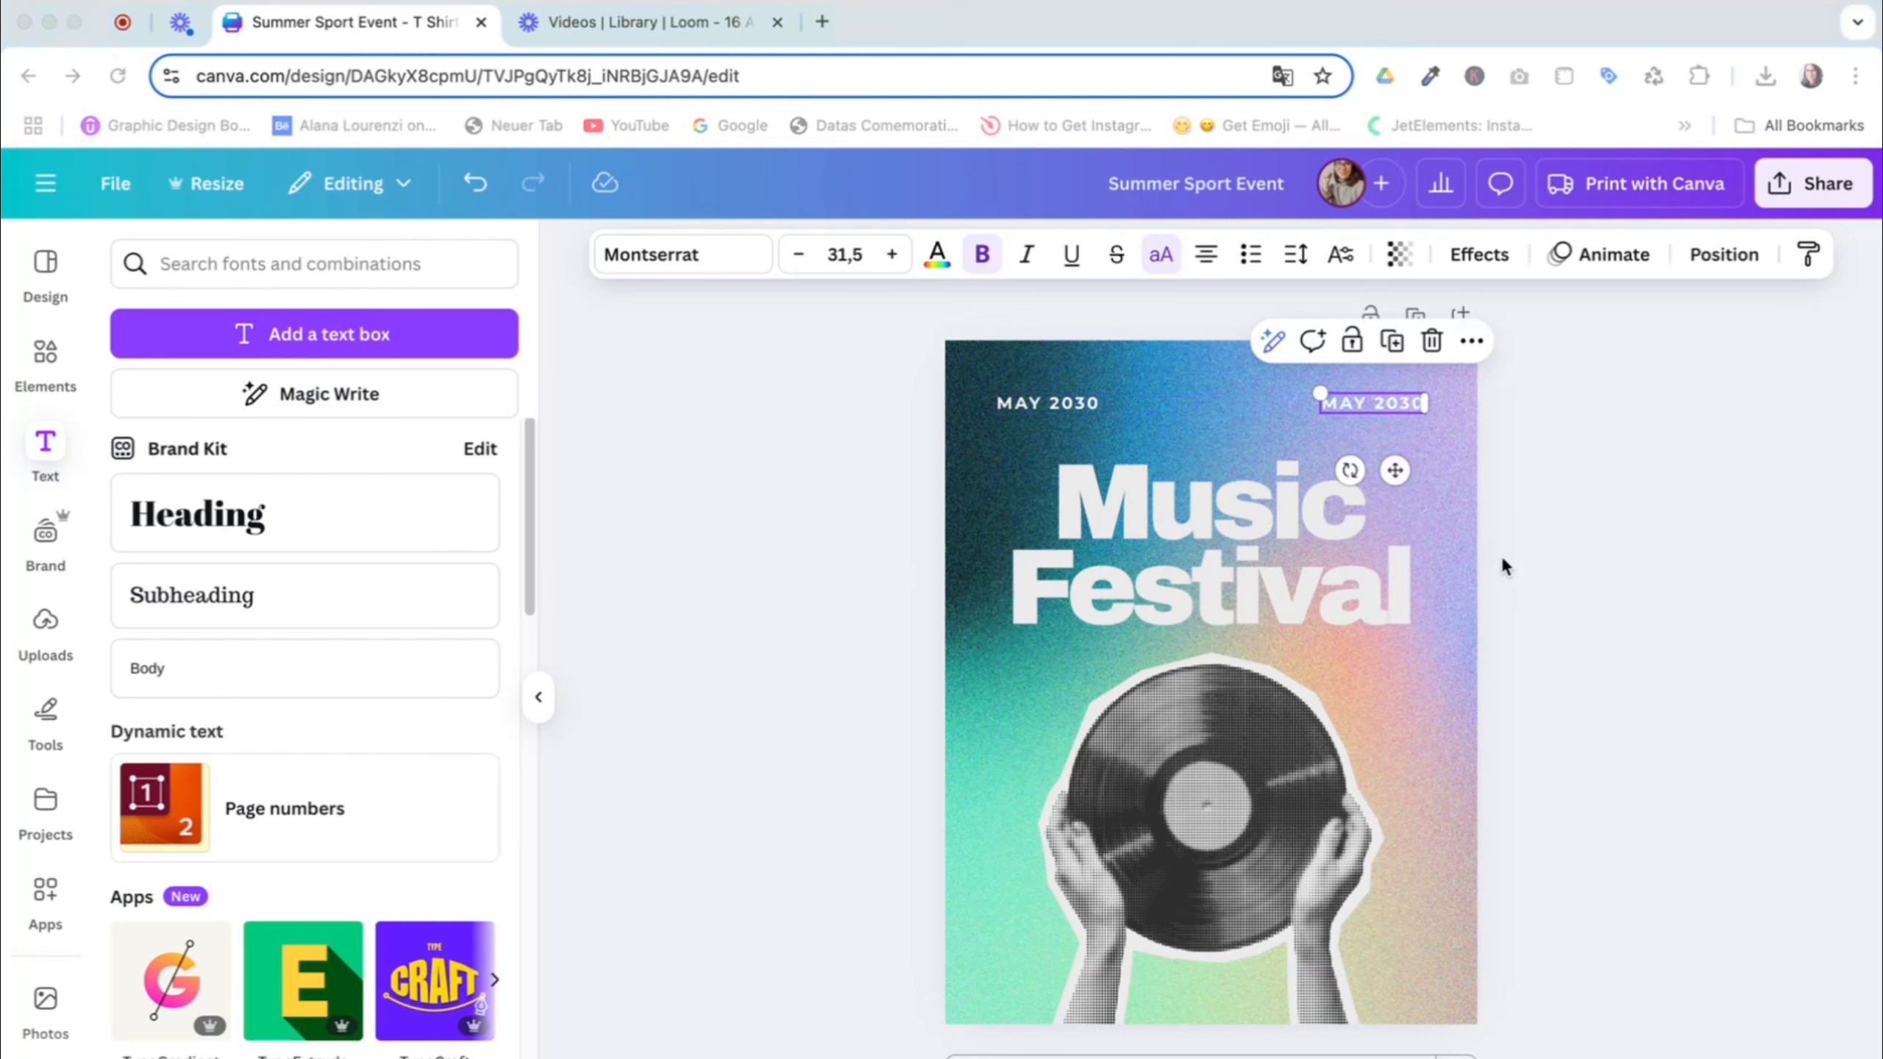
left_click(1347, 408)
type("HA")
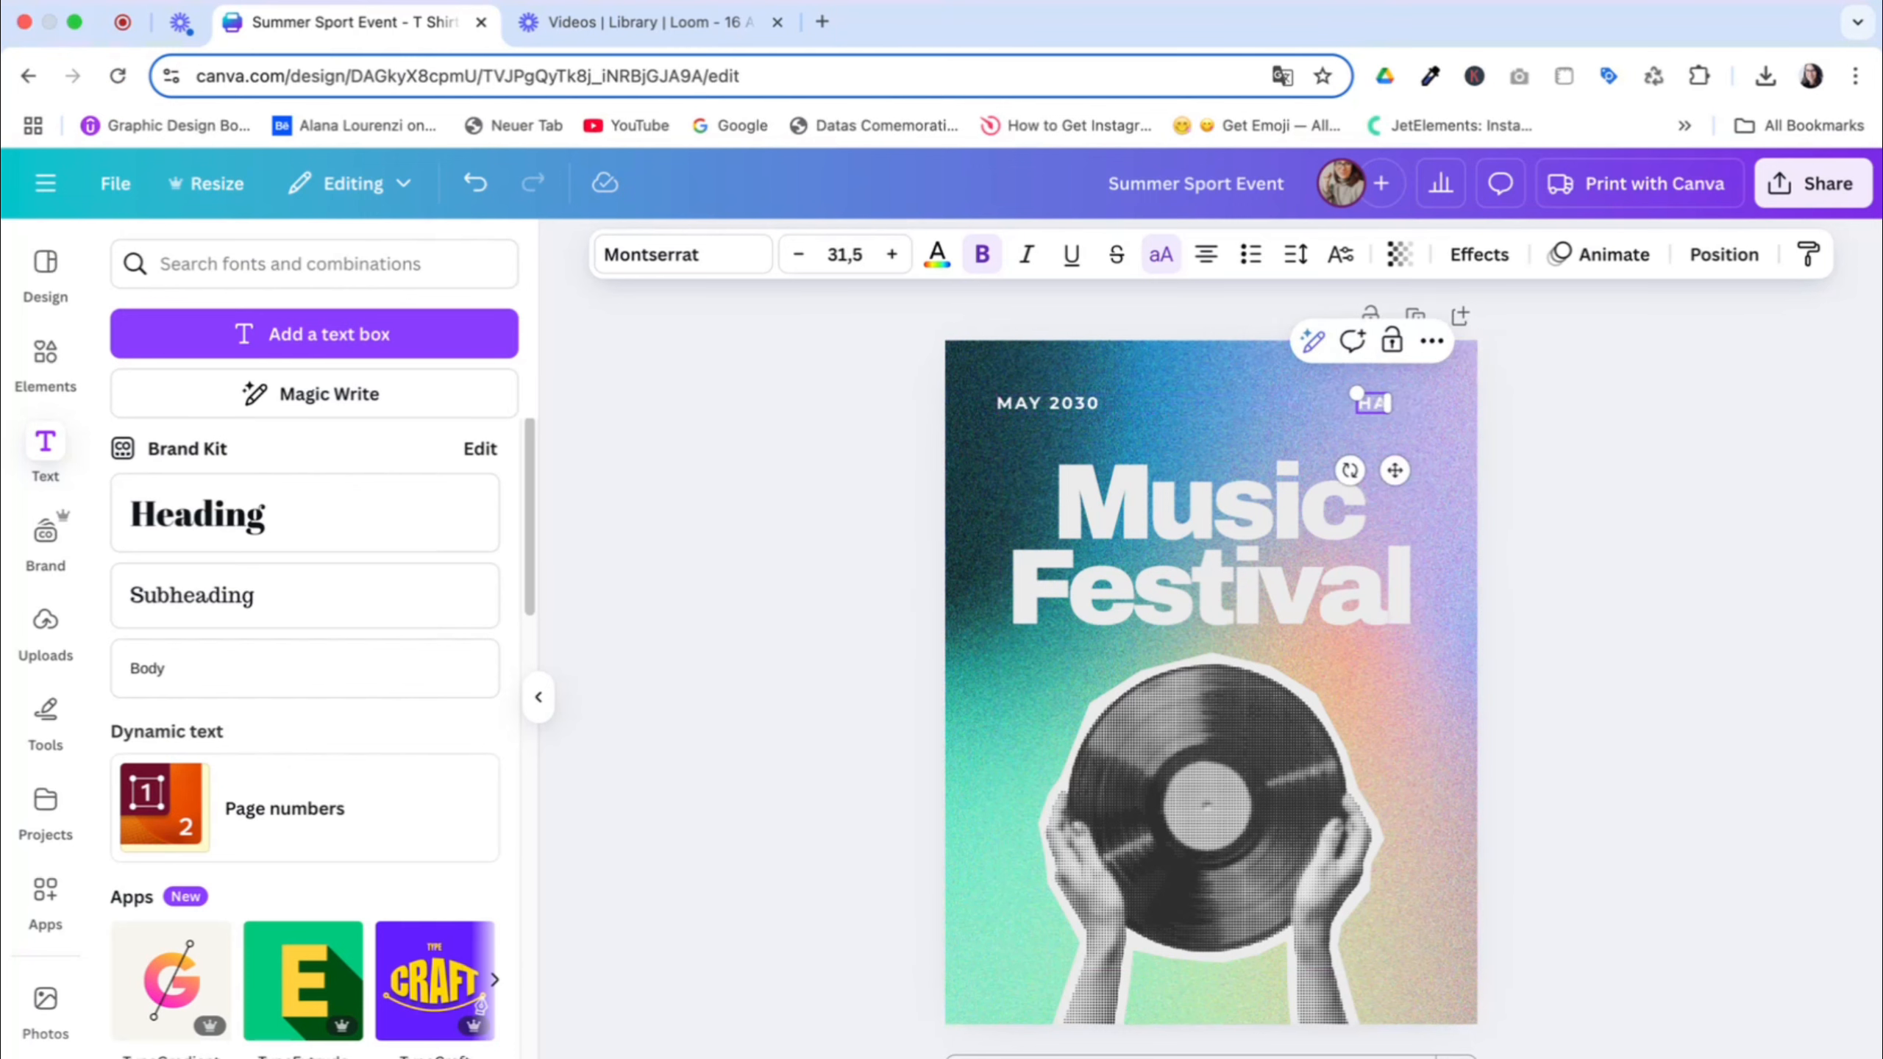
type("MBURG")
left_click(1611, 512)
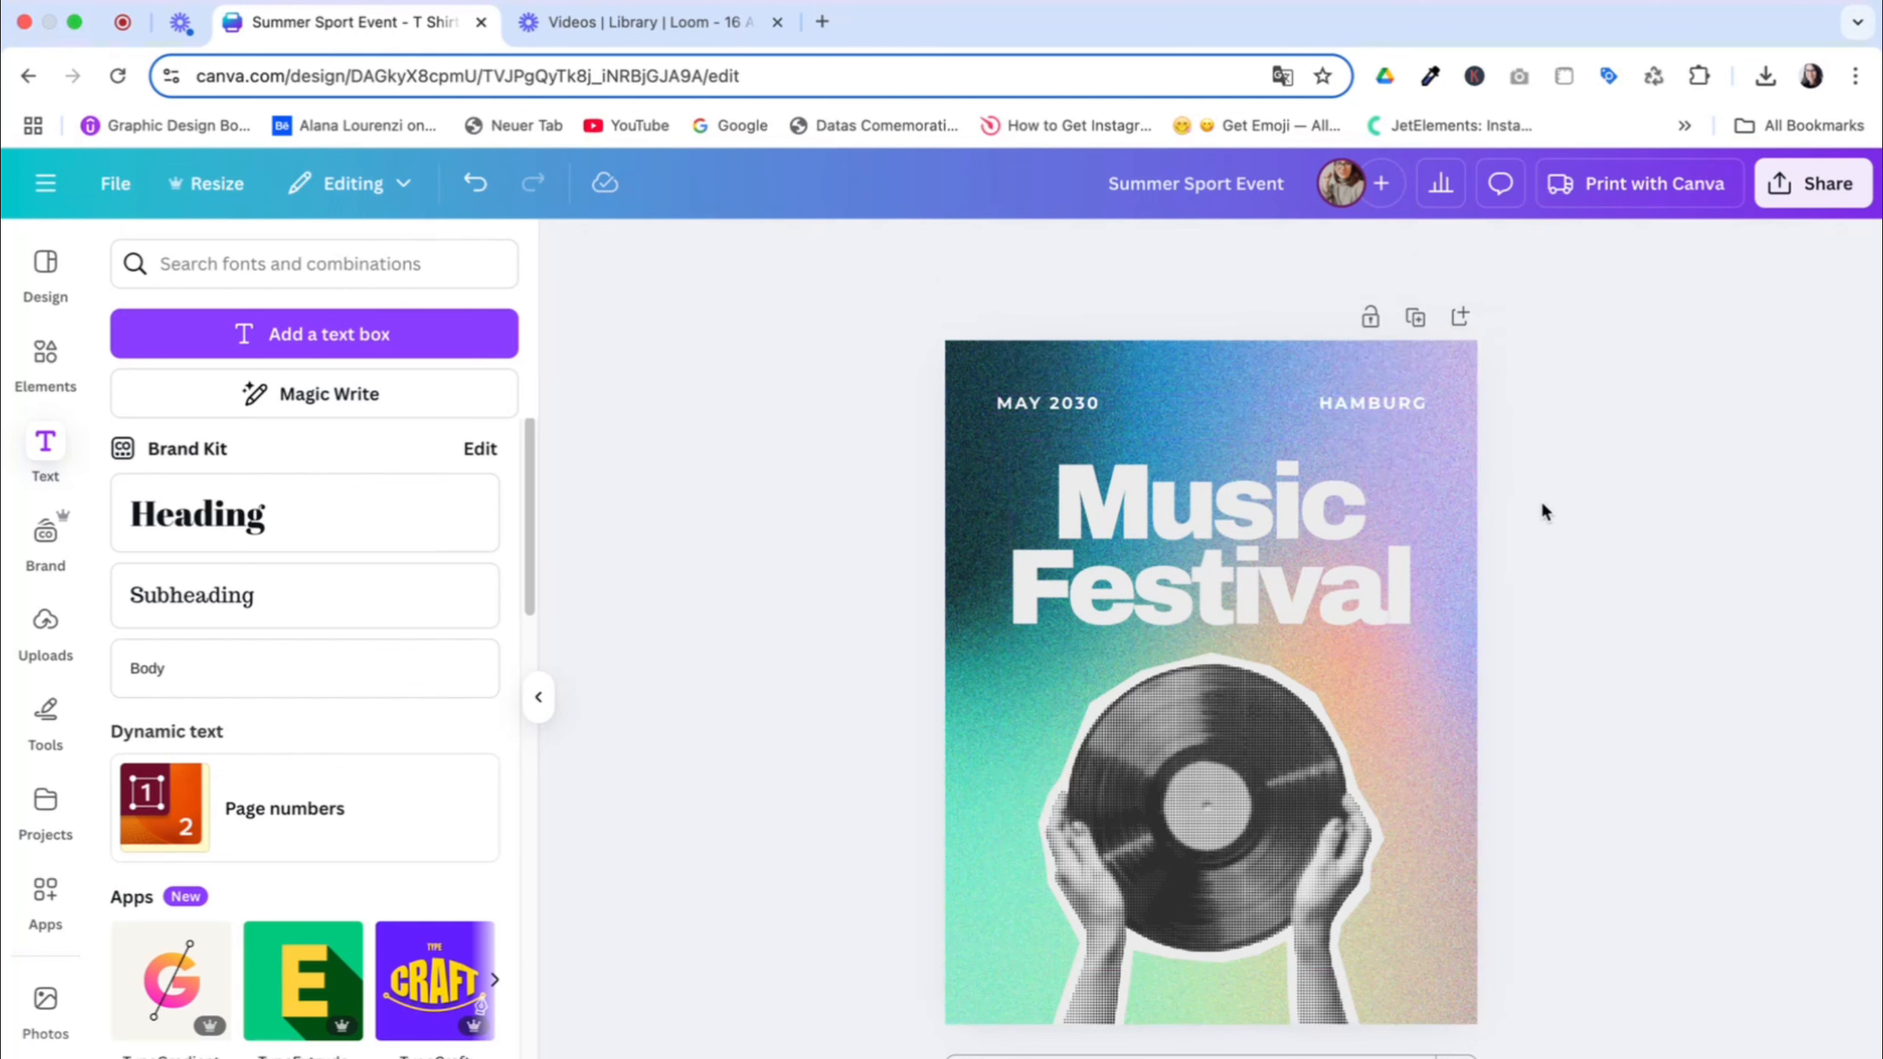
Darken the gradient background photo by lowering its brightness
left_click(1397, 788)
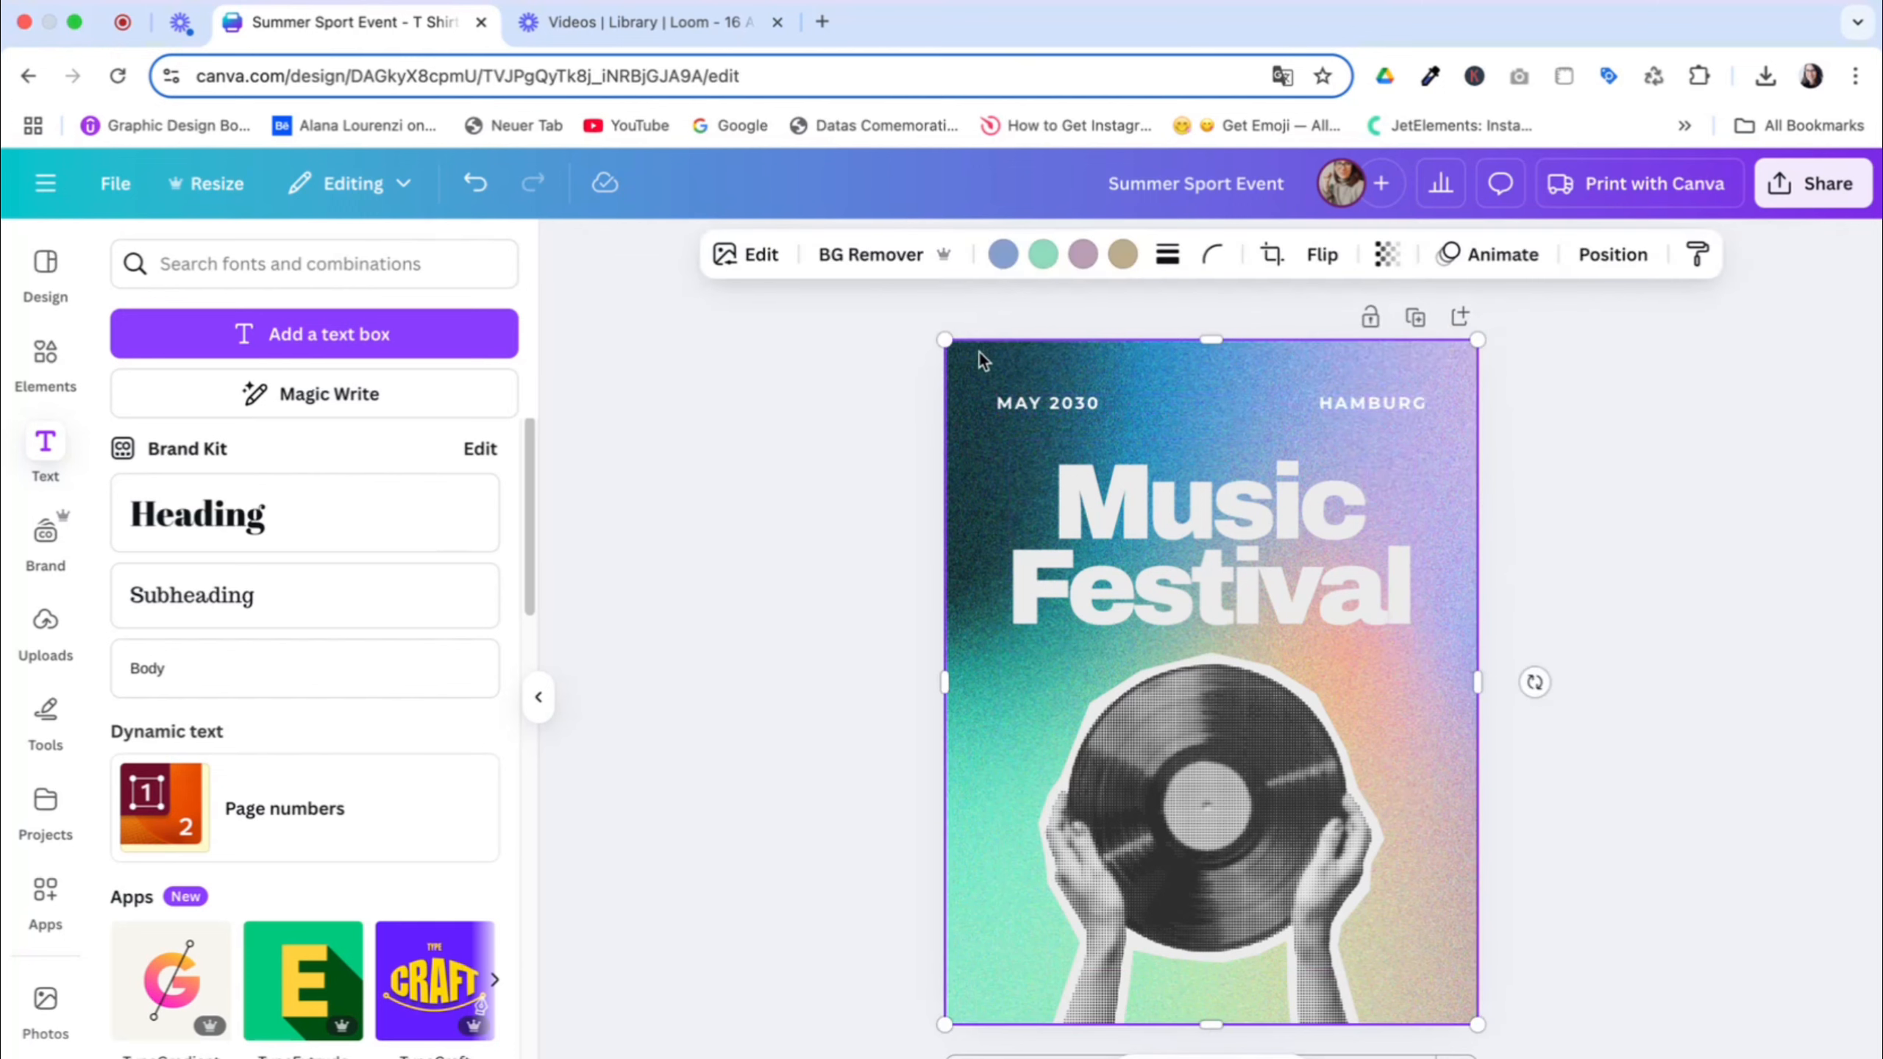
left_click(748, 268)
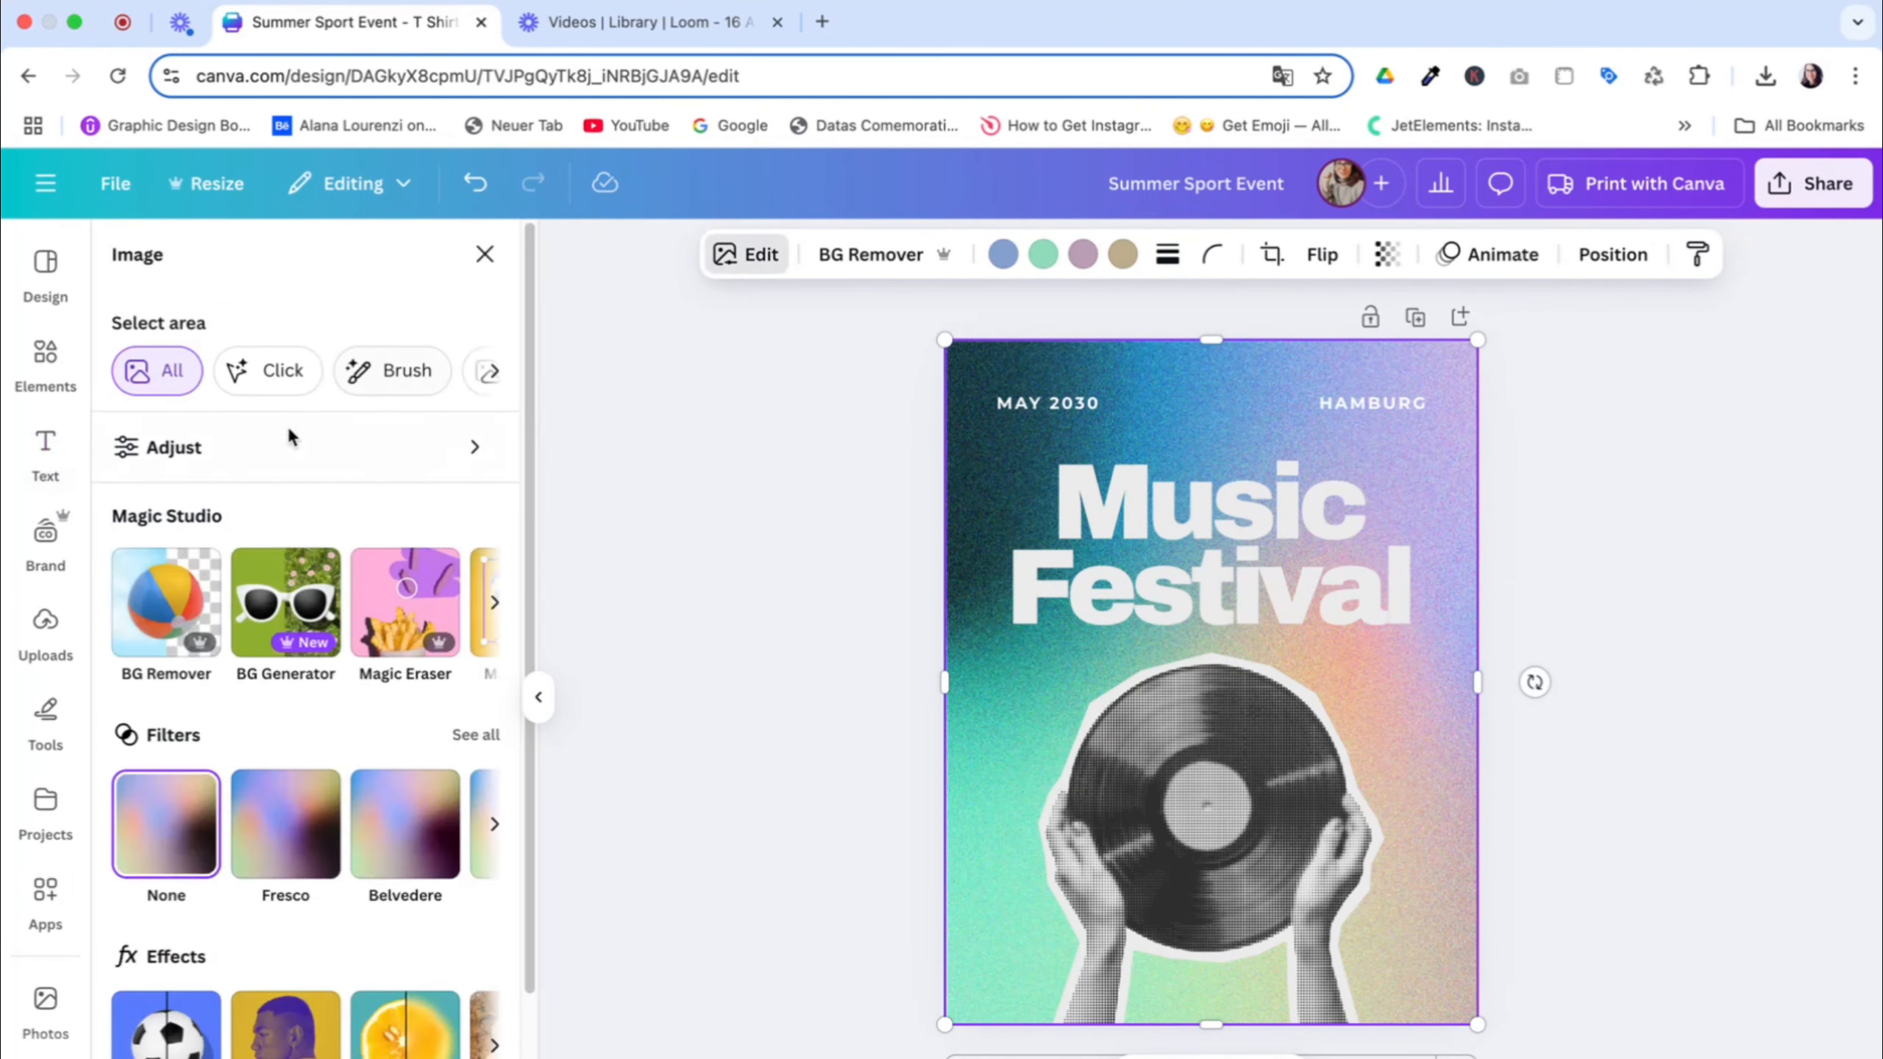
left_click(127, 447)
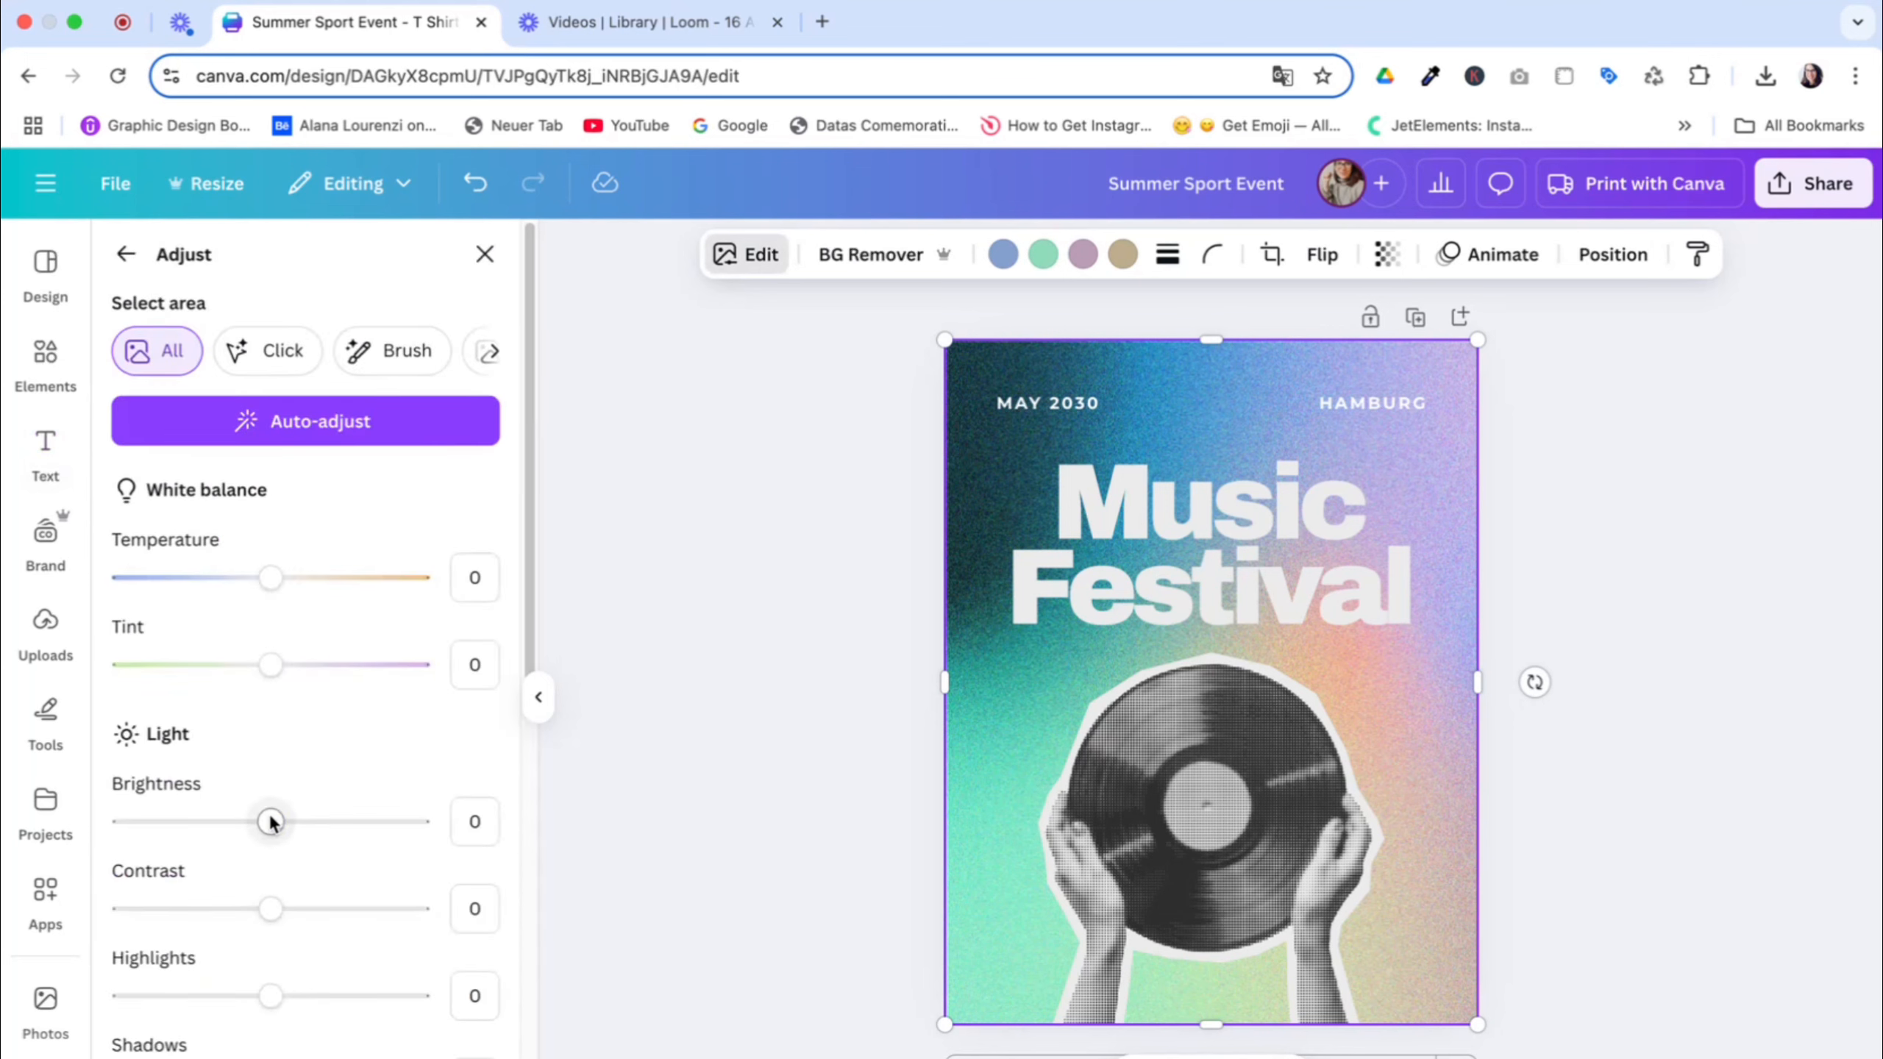
left_click_drag(271, 820, 199, 821)
left_click(1708, 1041)
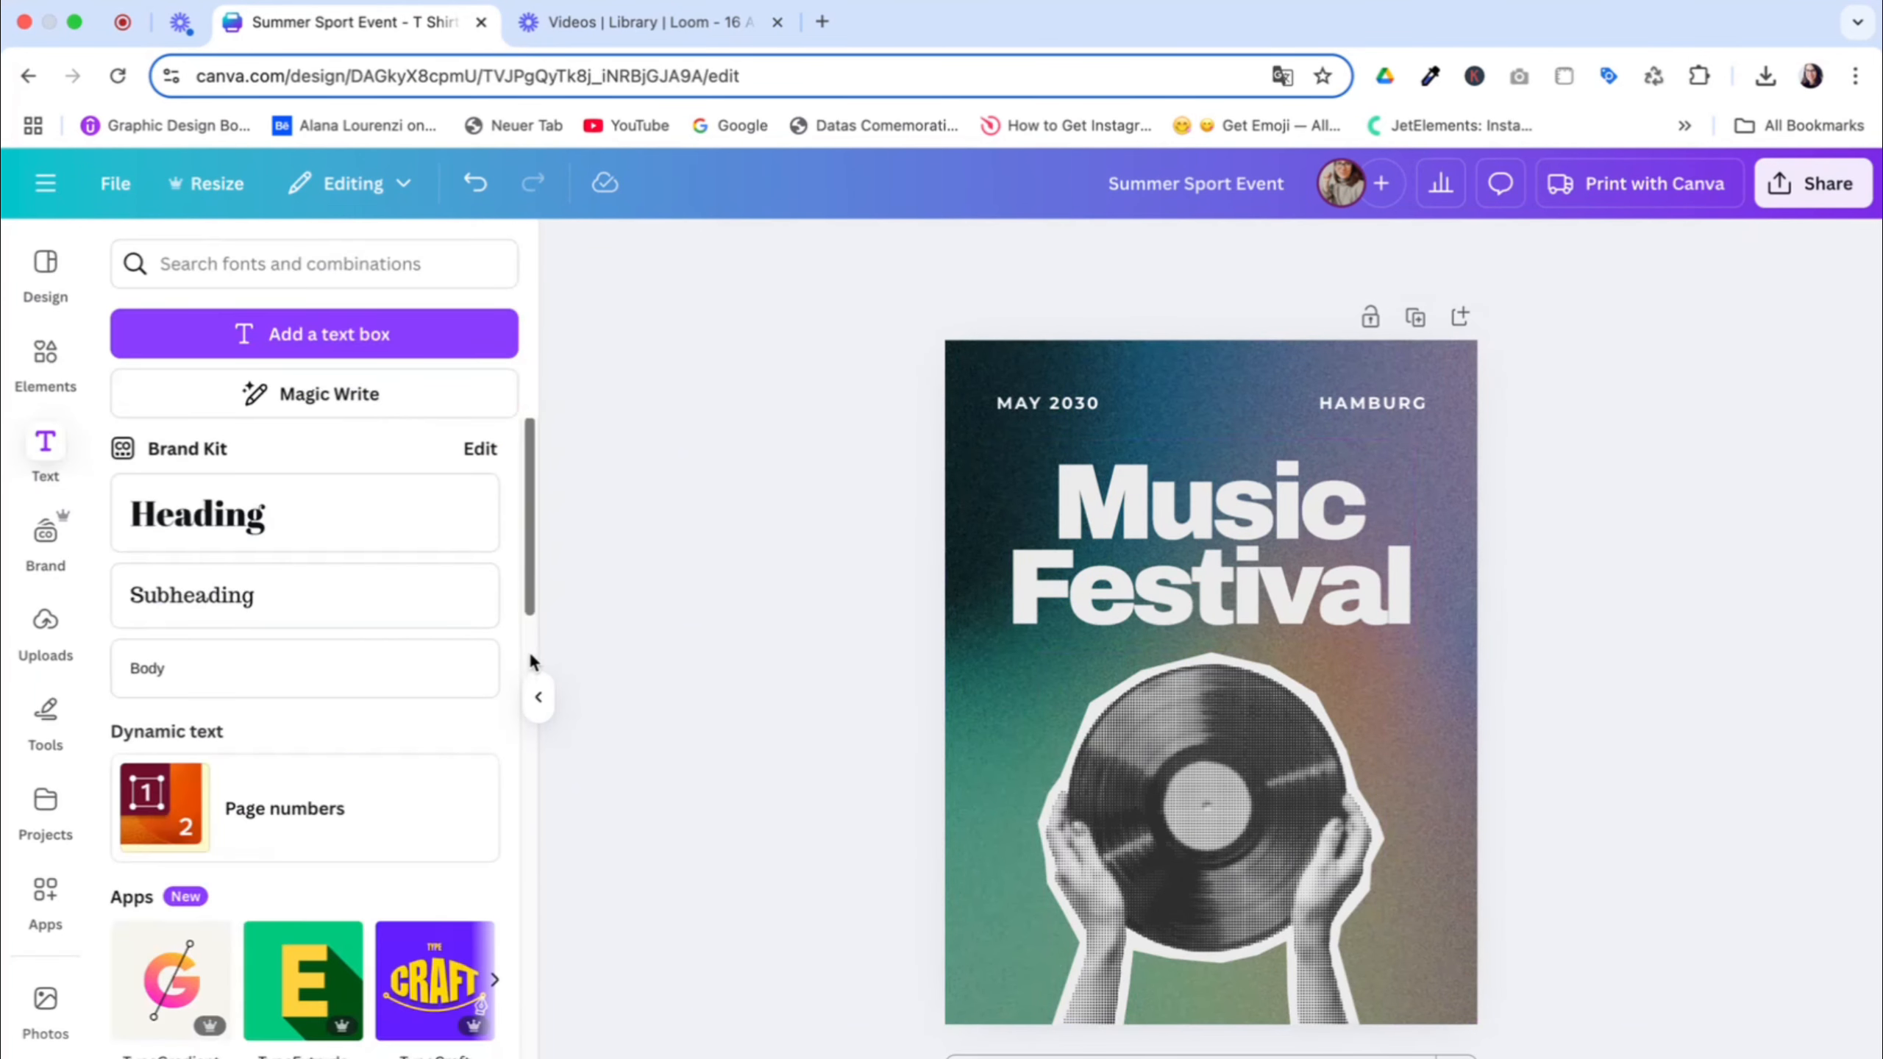
left_click(539, 697)
left_click(63, 355)
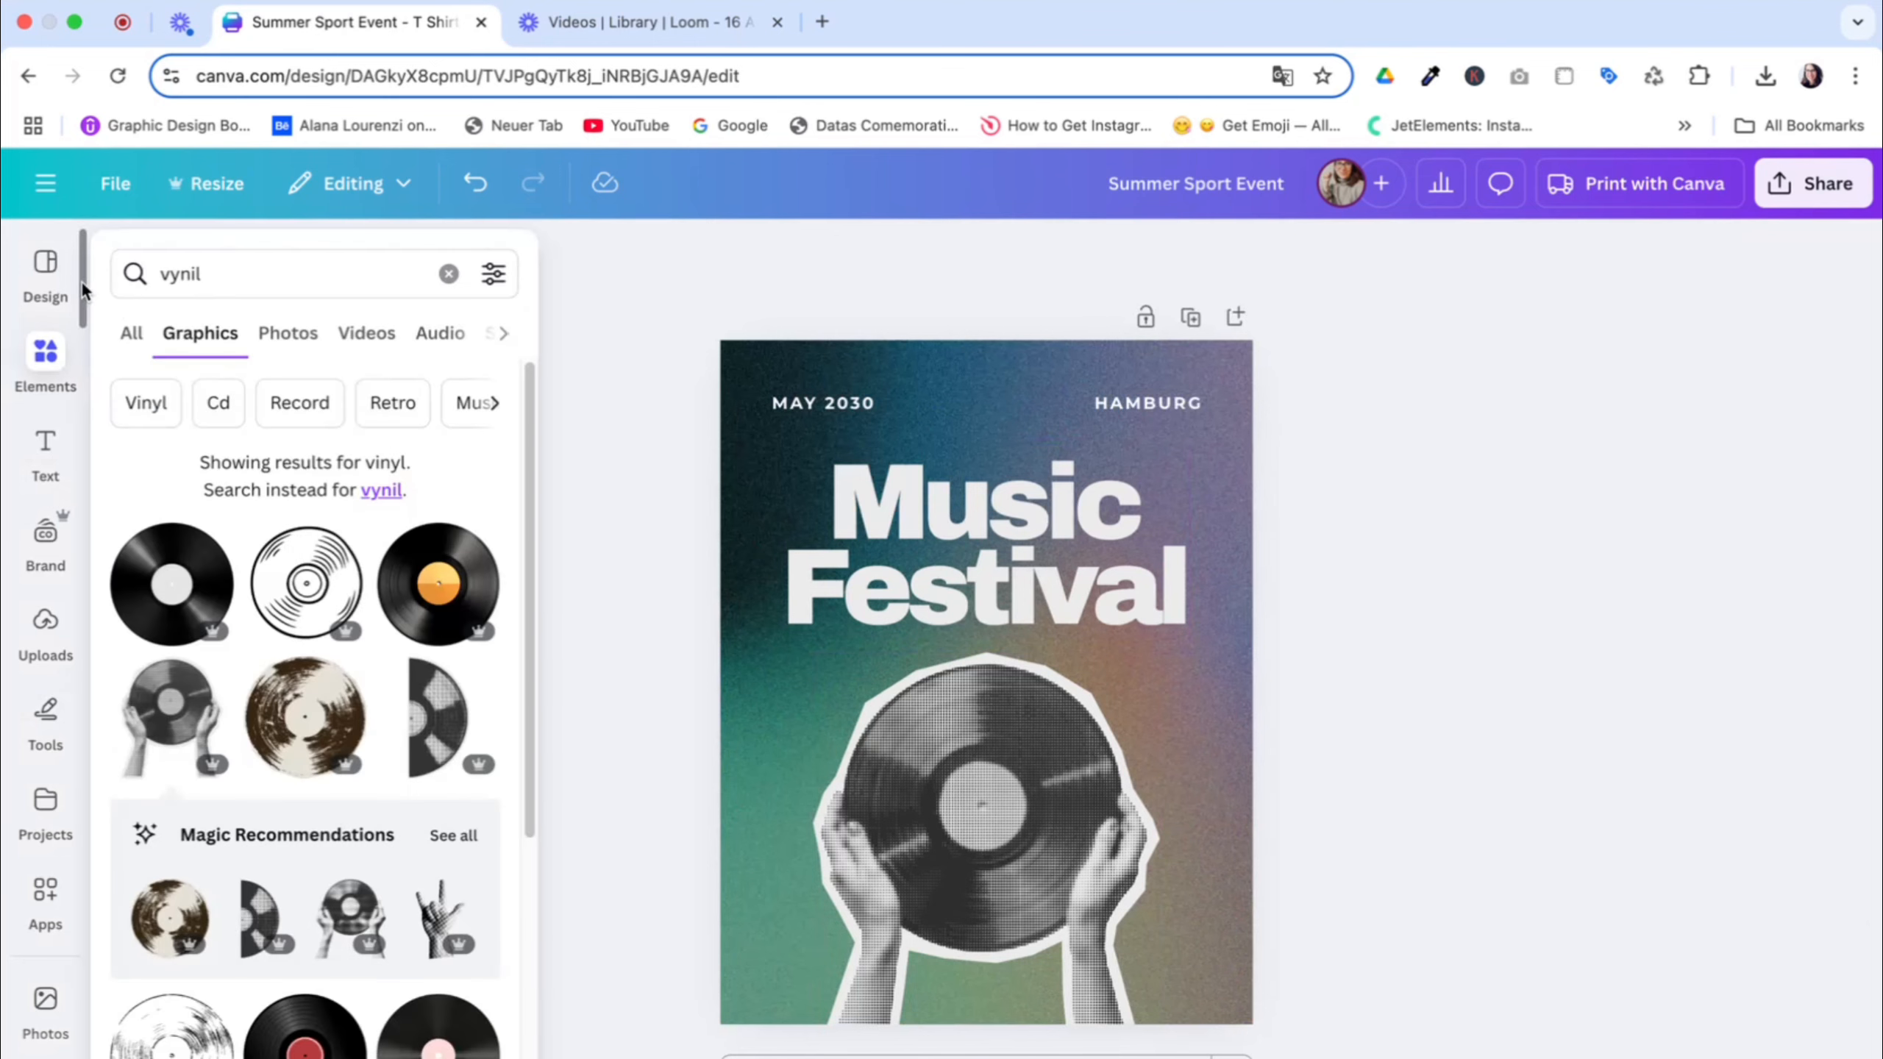
left_click(44, 266)
scroll(297, 931, "down", 10)
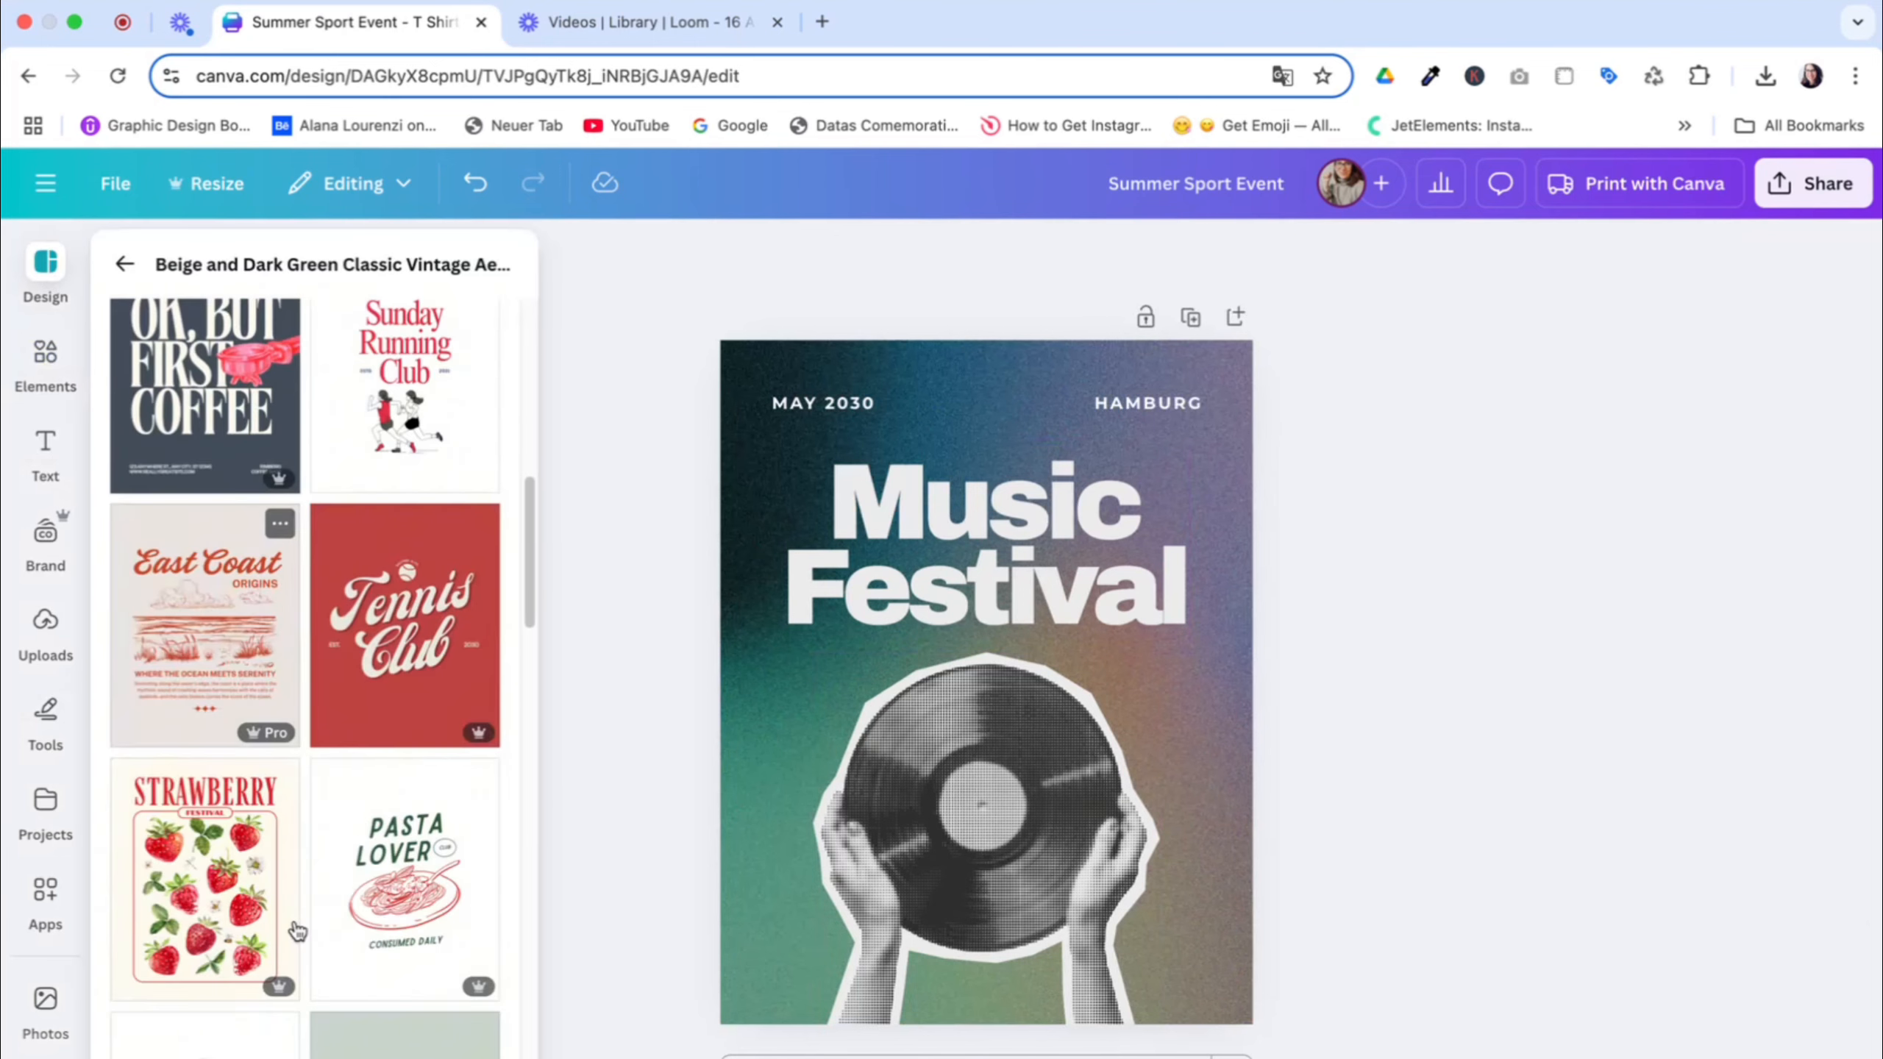
scroll(297, 931, "down", 3)
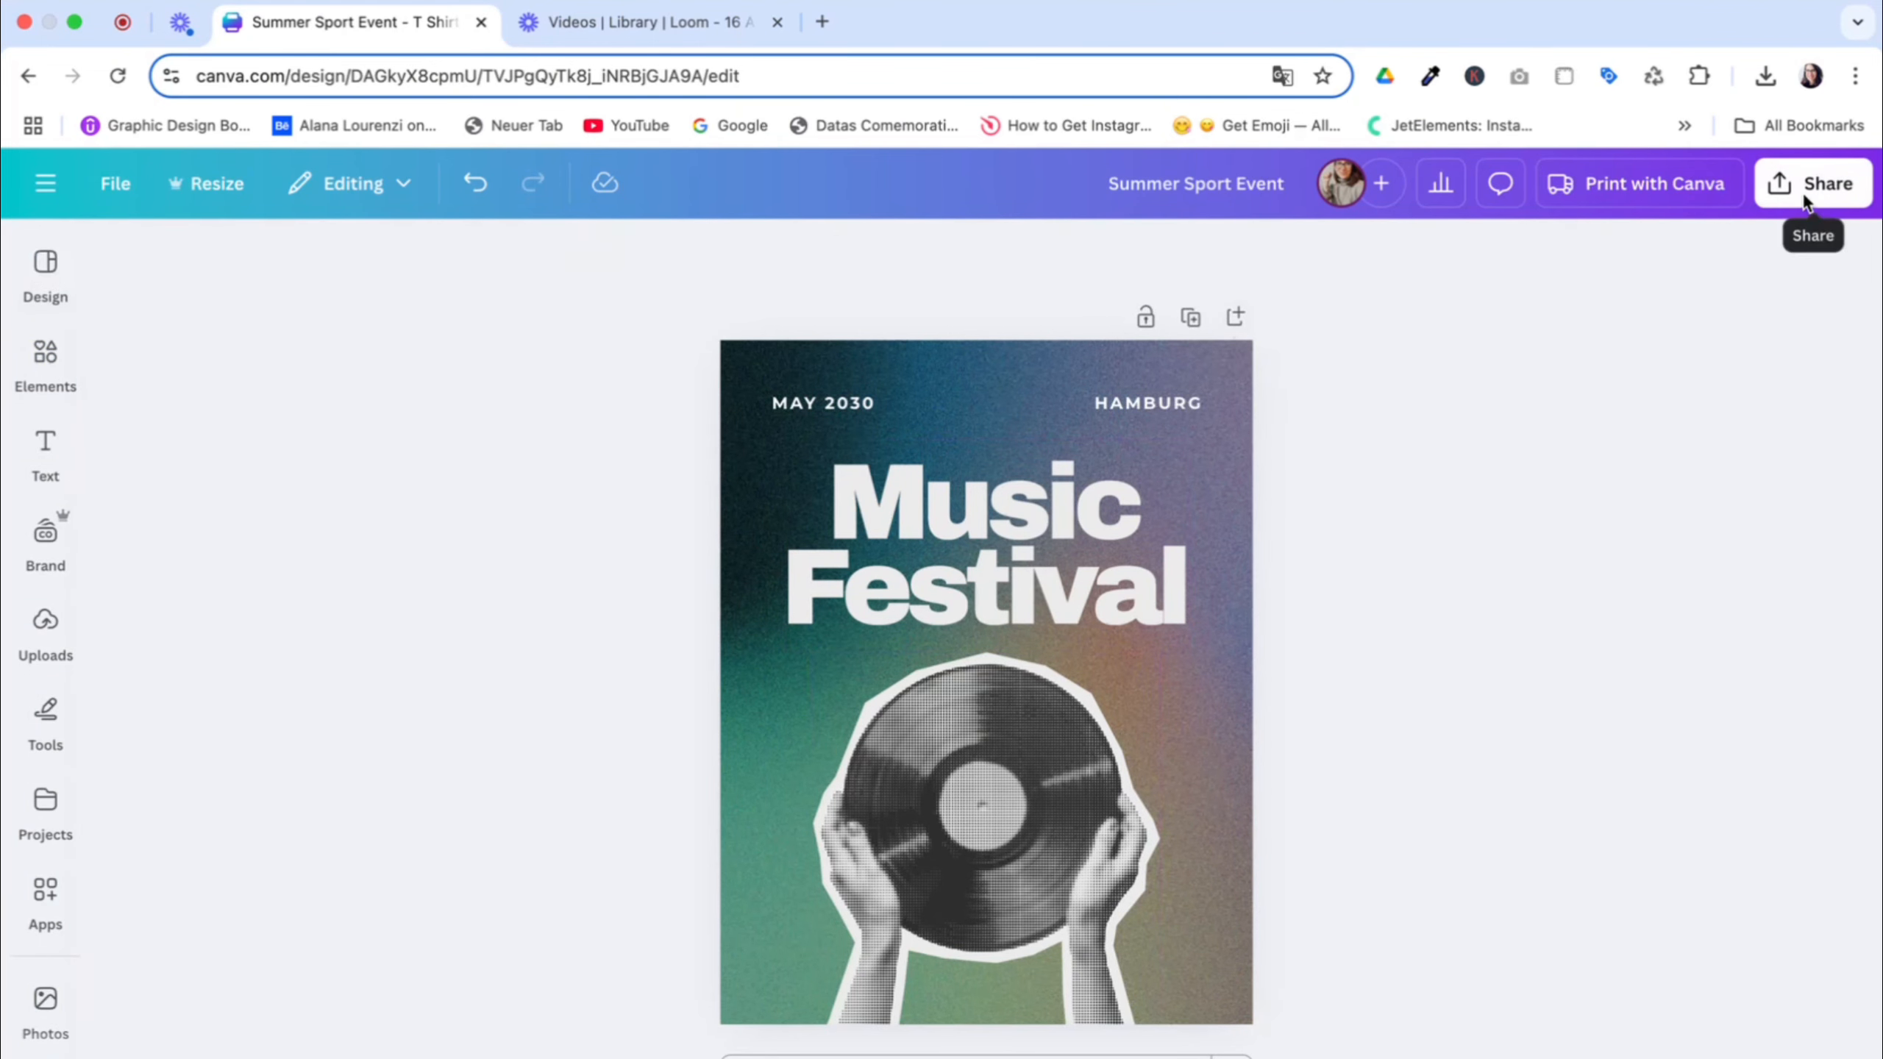
Open the T-shirt print preview and view the design on the walking and seated model mockups
left_click(1662, 201)
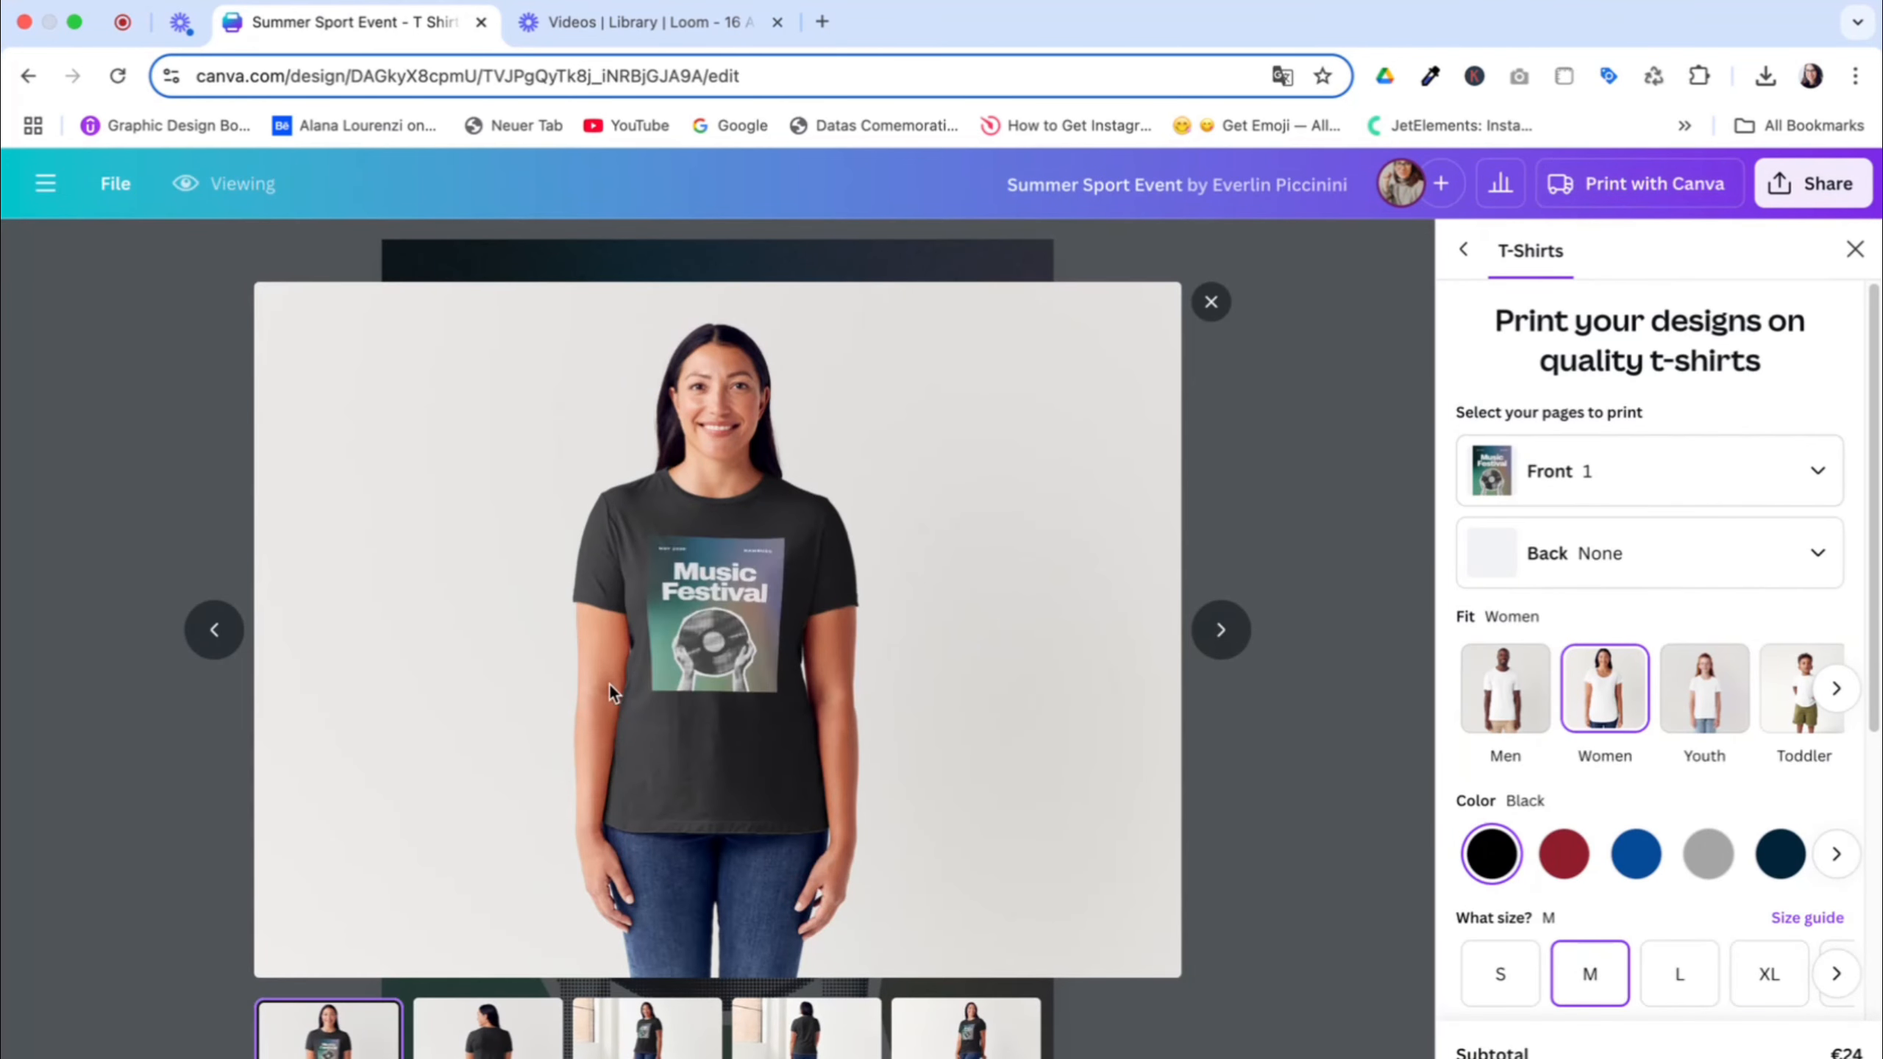
left_click(646, 1034)
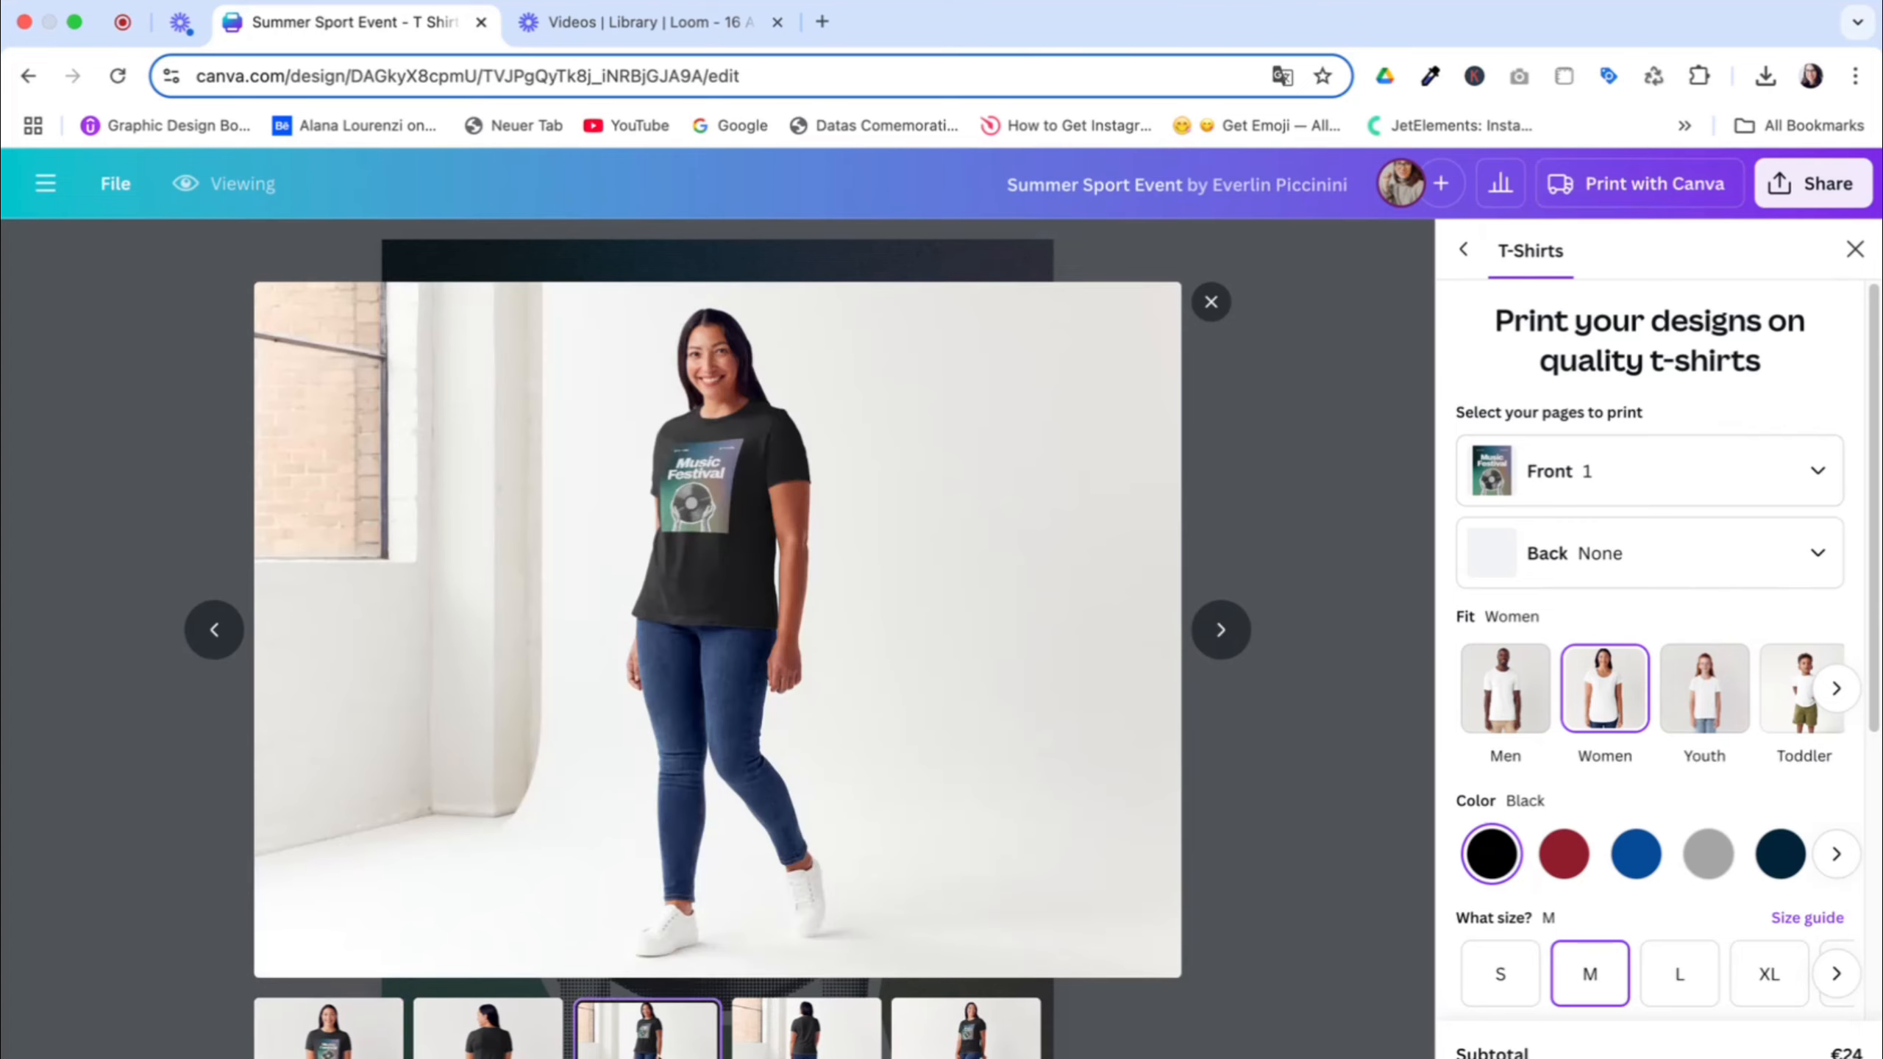
left_click(1007, 1049)
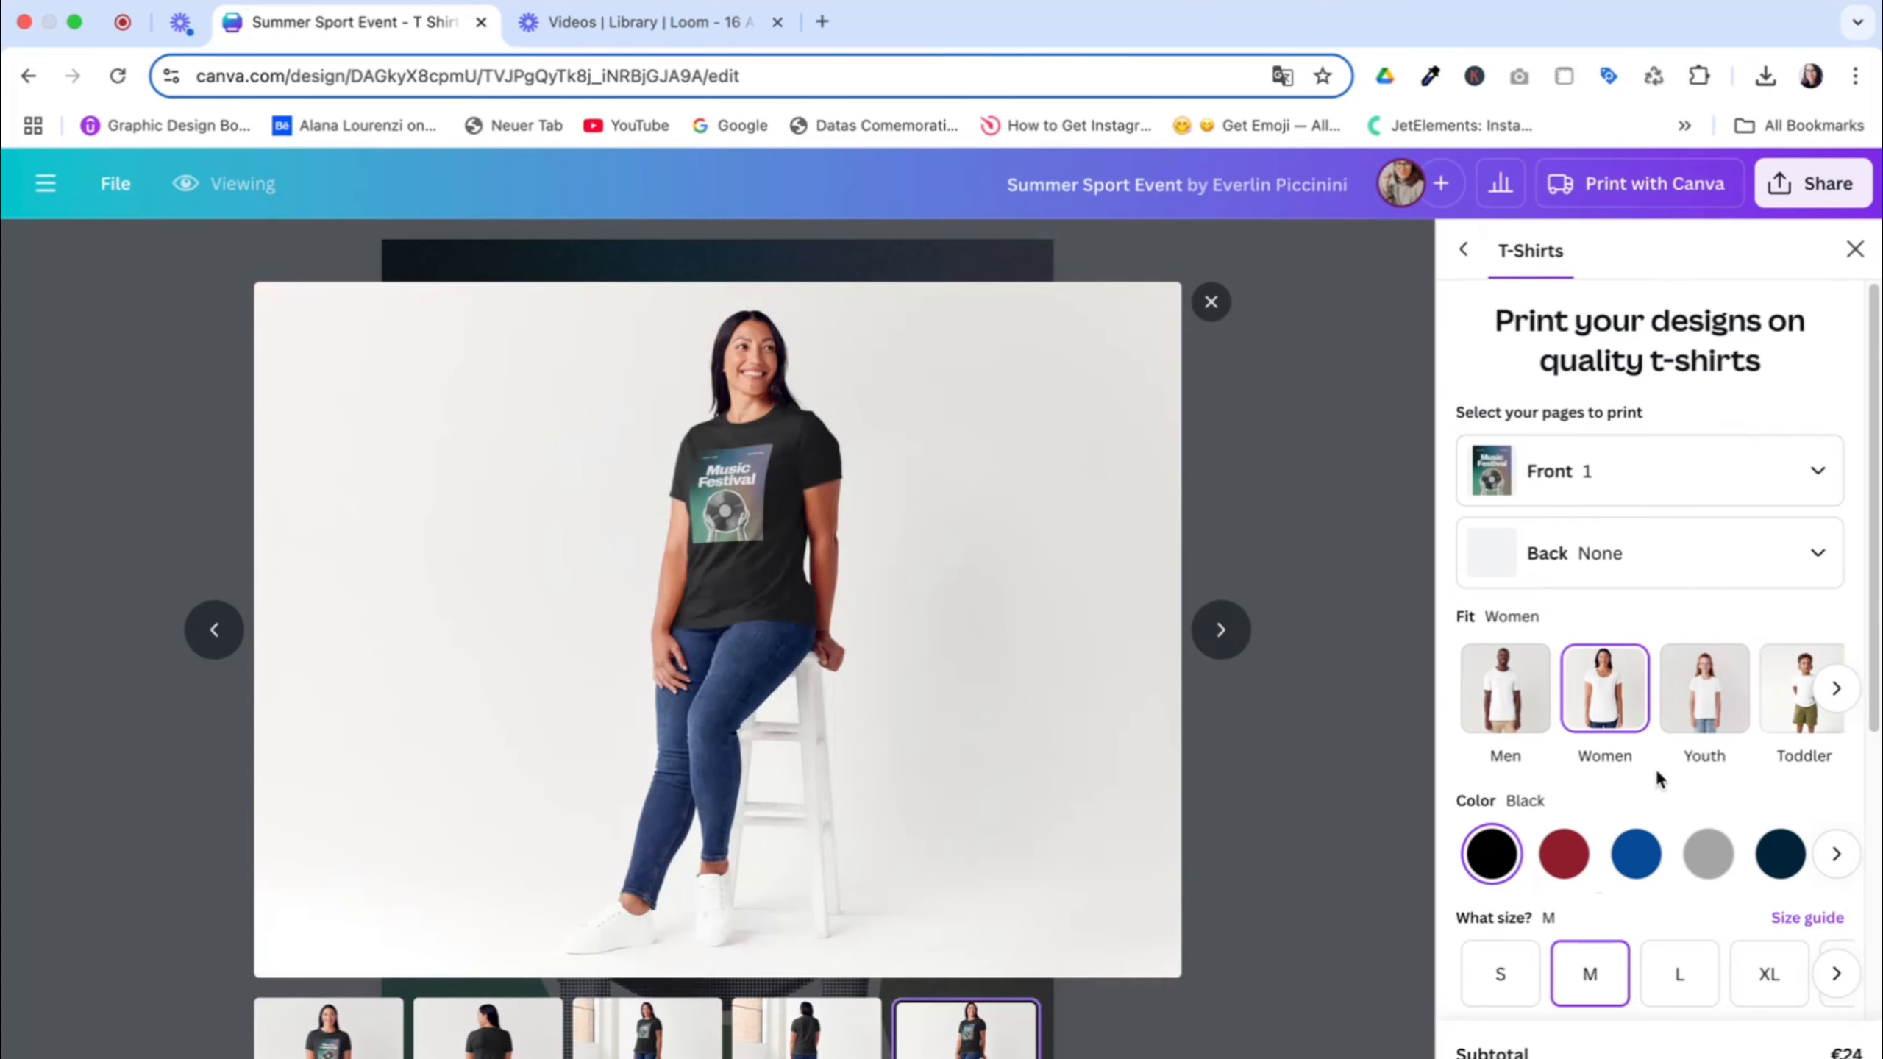
Preview the T-shirt in gray, navy, white, charcoal, royal blue and red, and return its color to black
left_click(1731, 855)
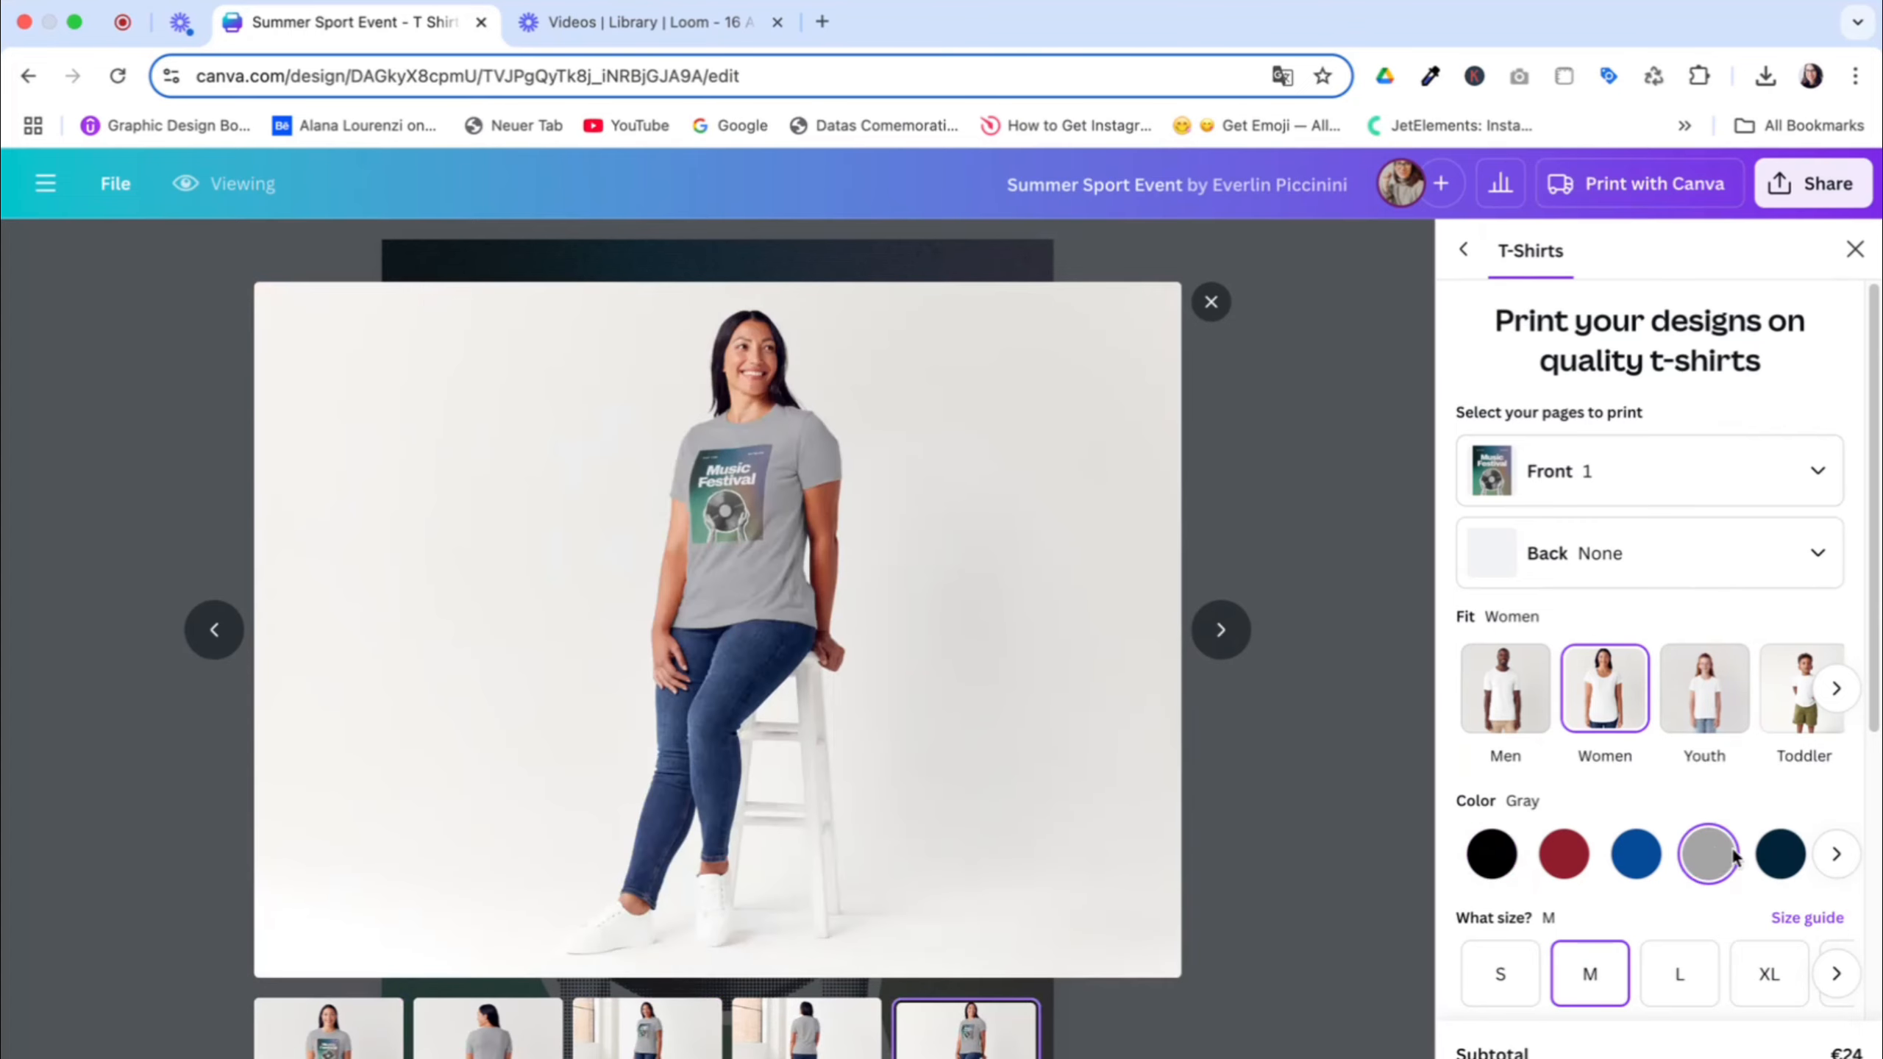
left_click(1779, 854)
left_click(1836, 854)
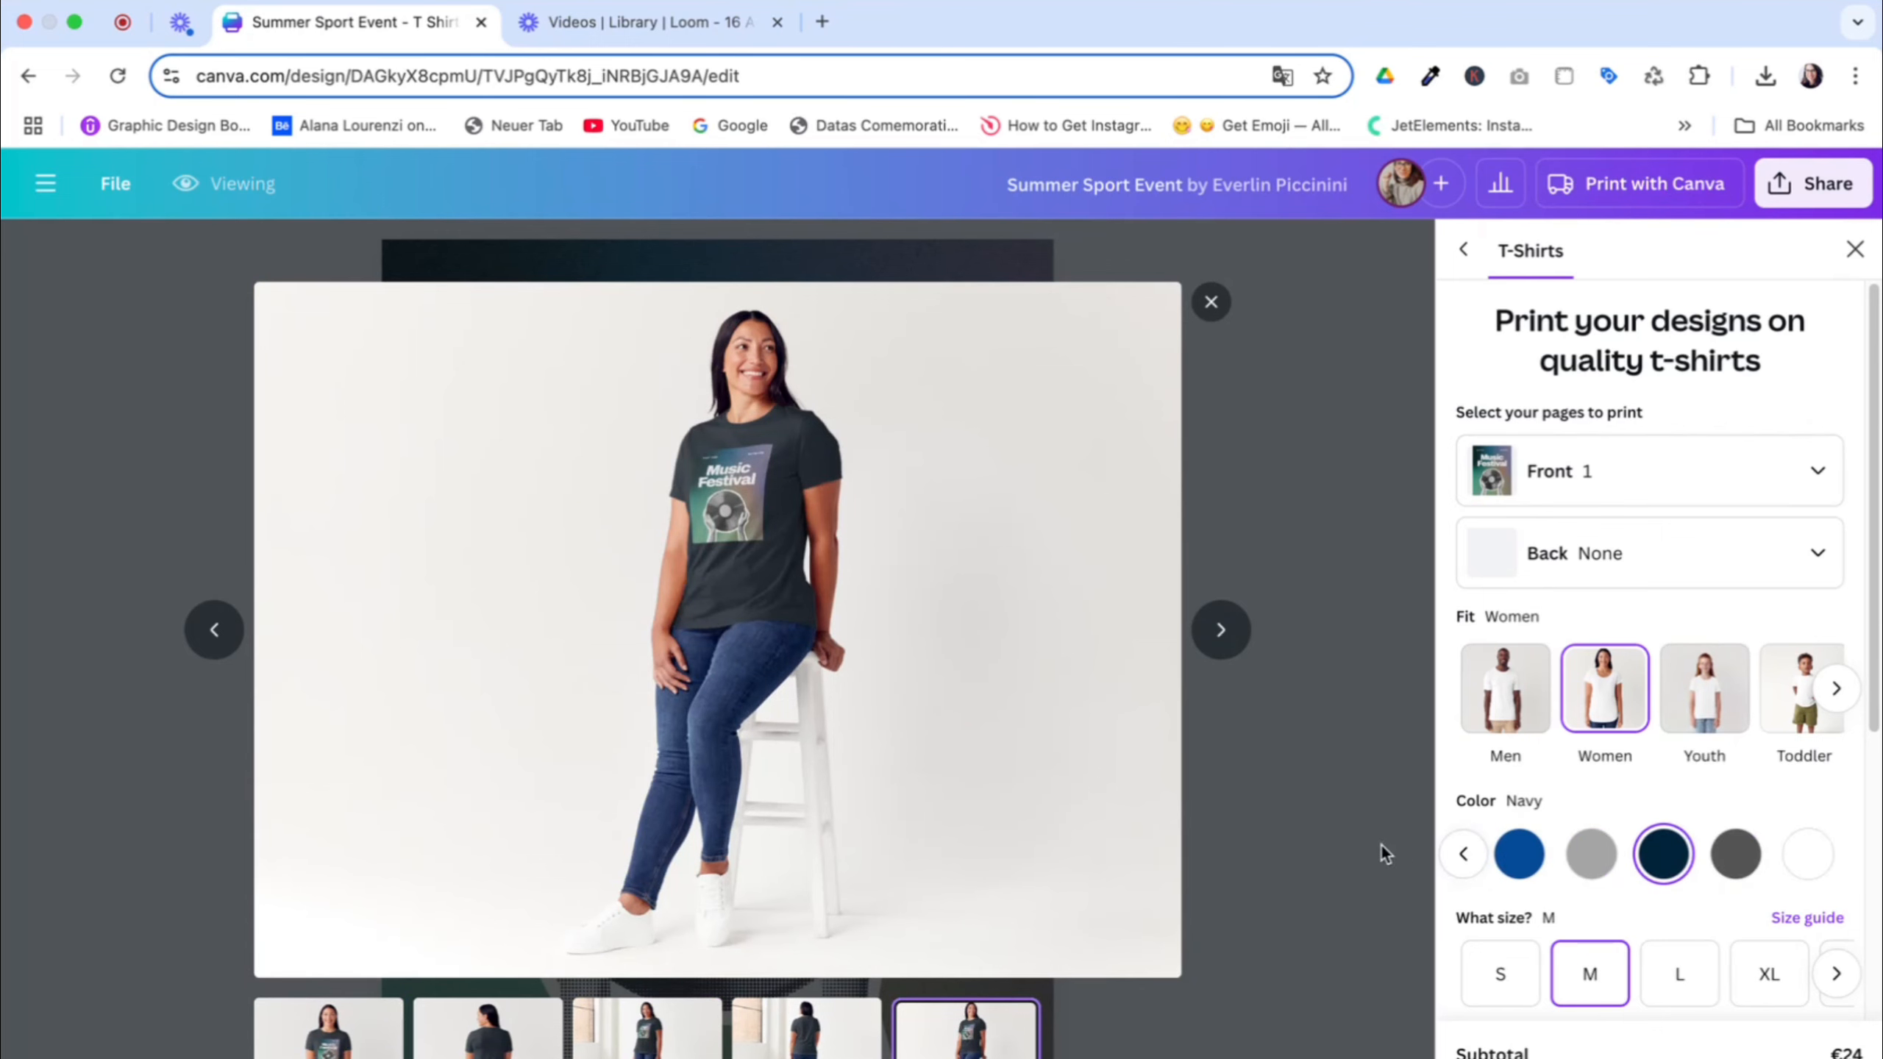
left_click(1812, 855)
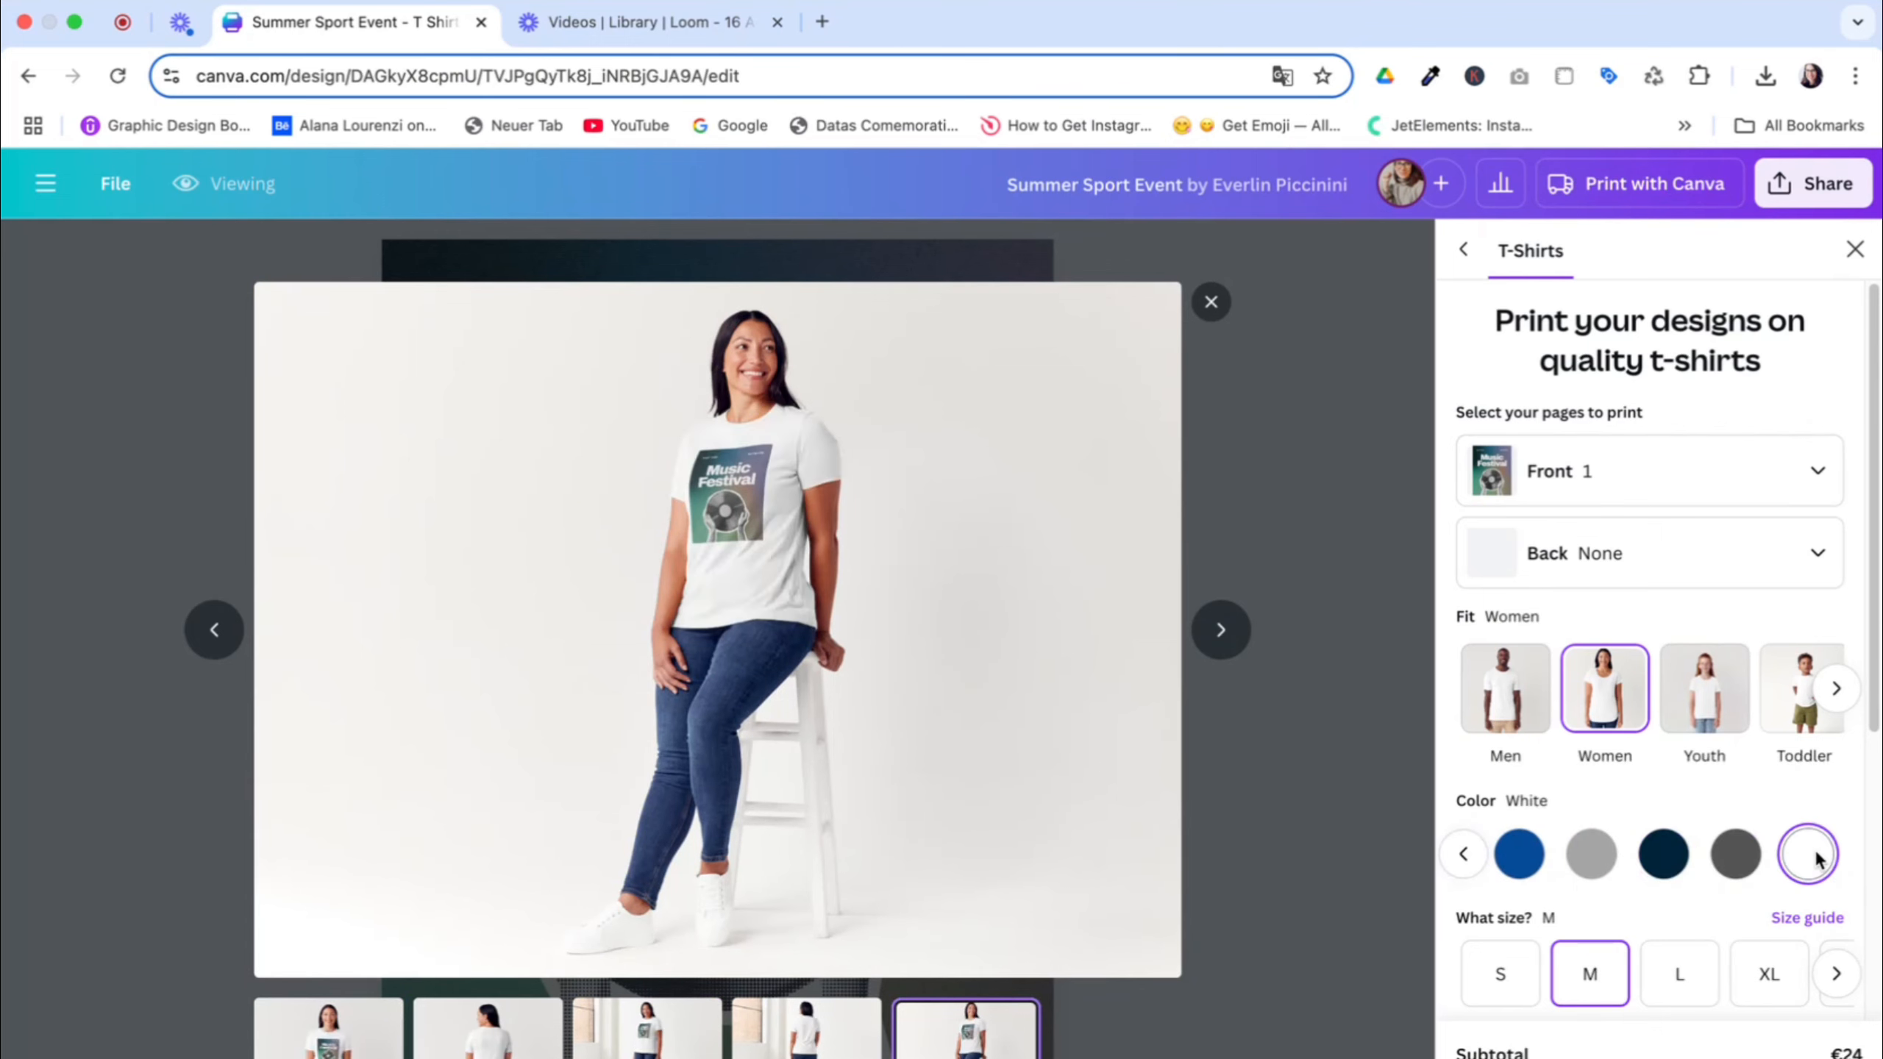
left_click(1735, 856)
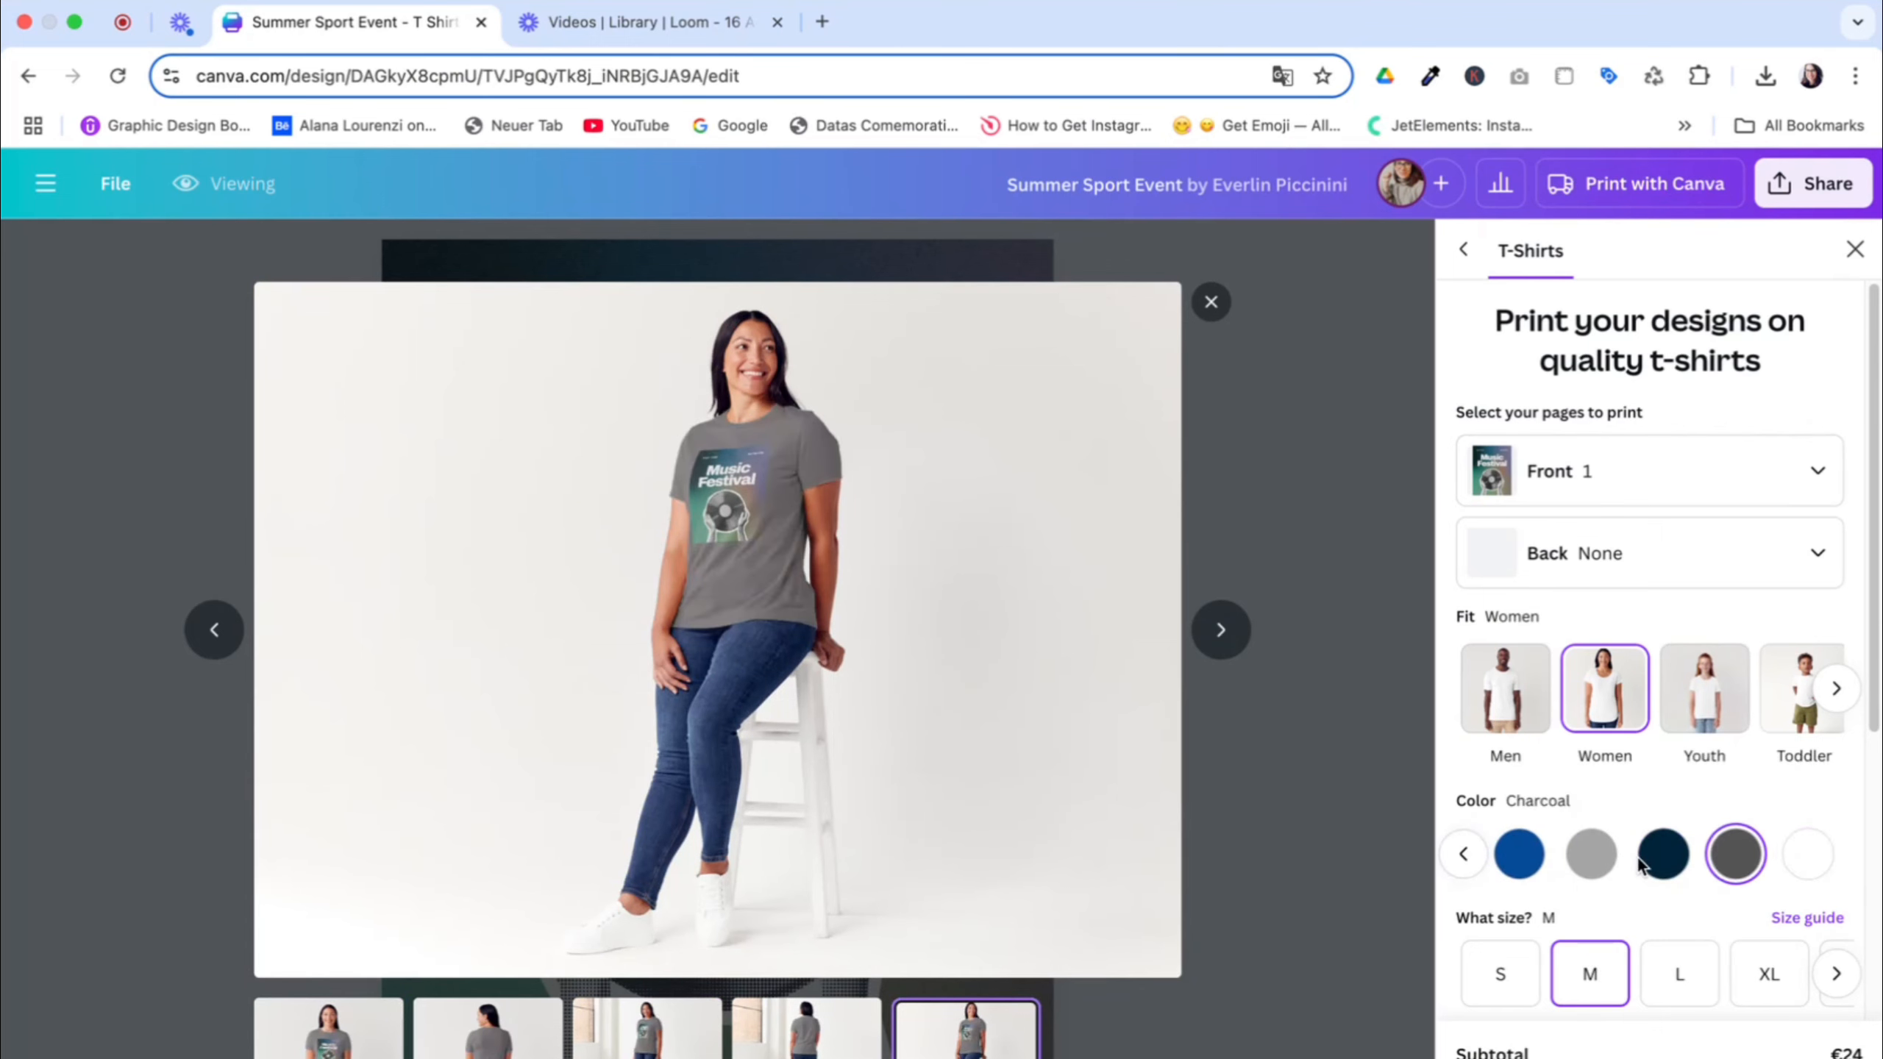
left_click(1591, 854)
left_click(1518, 853)
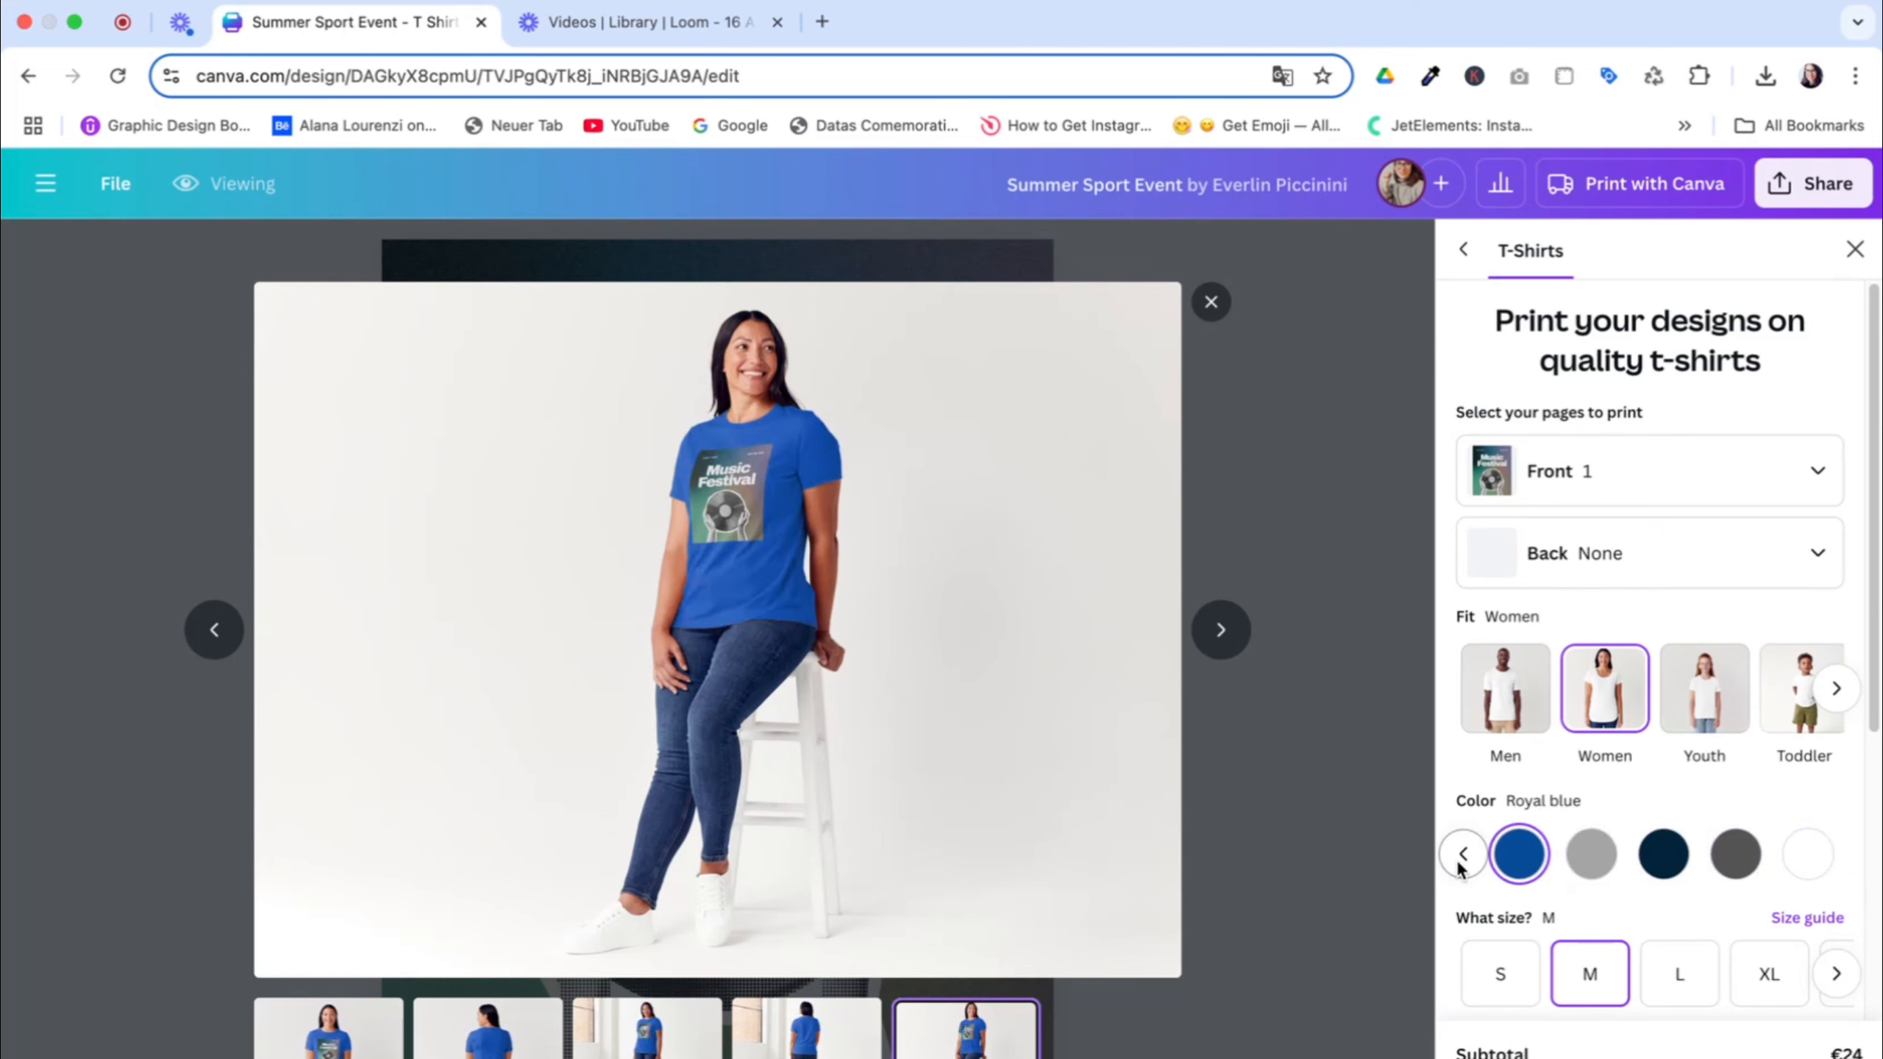
left_click(1464, 854)
left_click(1564, 854)
left_click(1491, 854)
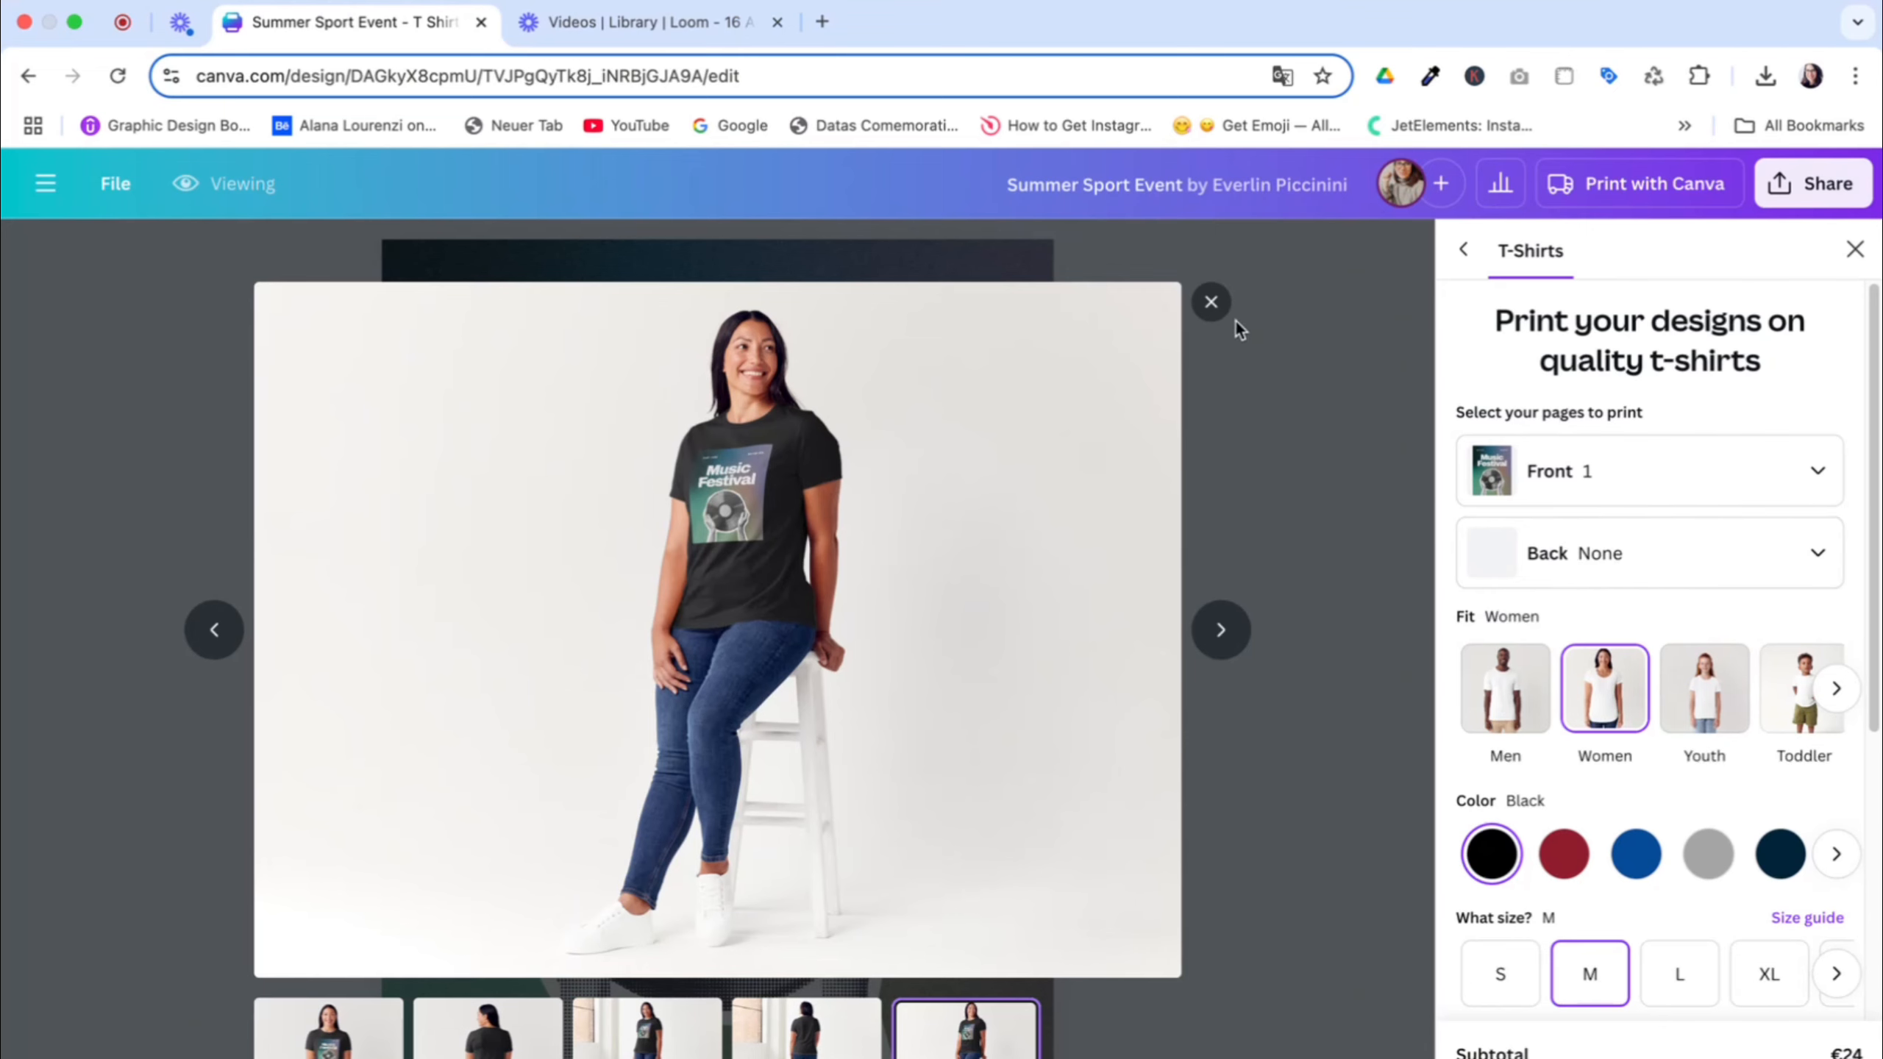
Duplicate the design as a second page and assign page 2 to the T-shirt's back print
left_click(1348, 335)
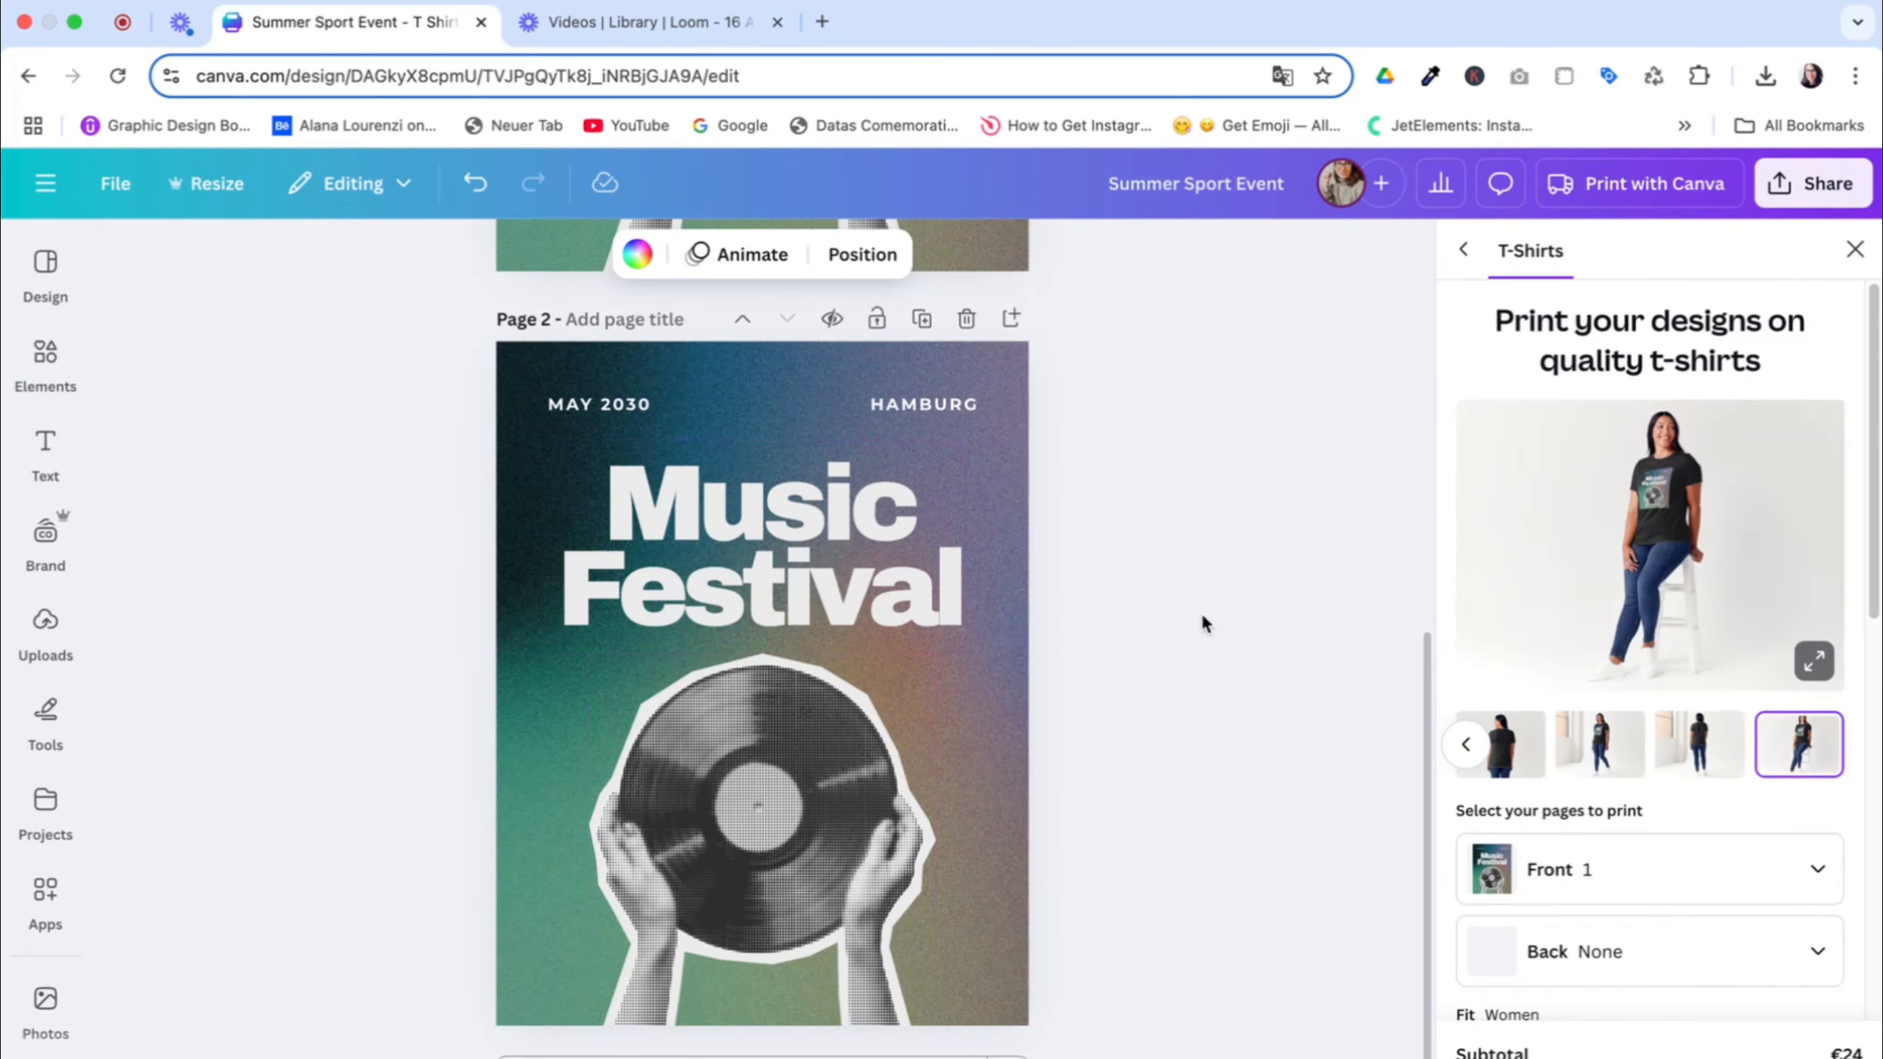
left_click(1699, 936)
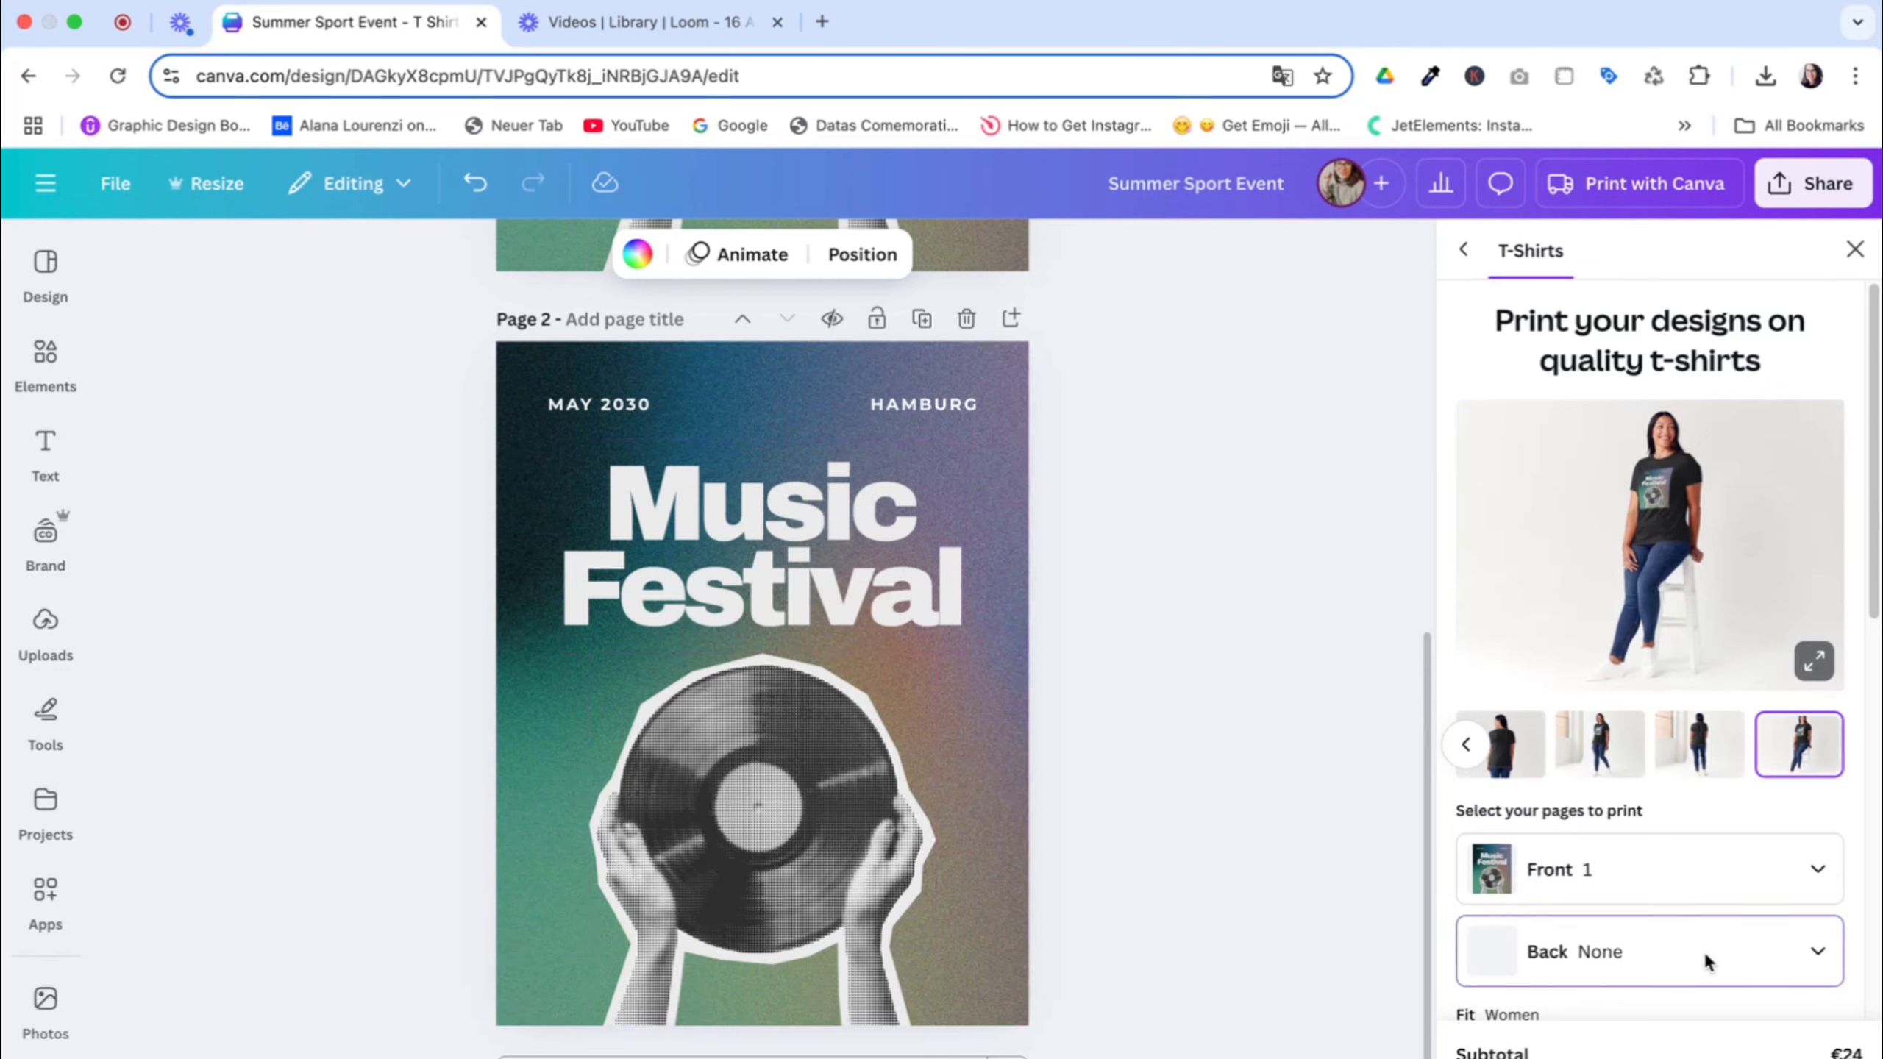
left_click(1544, 868)
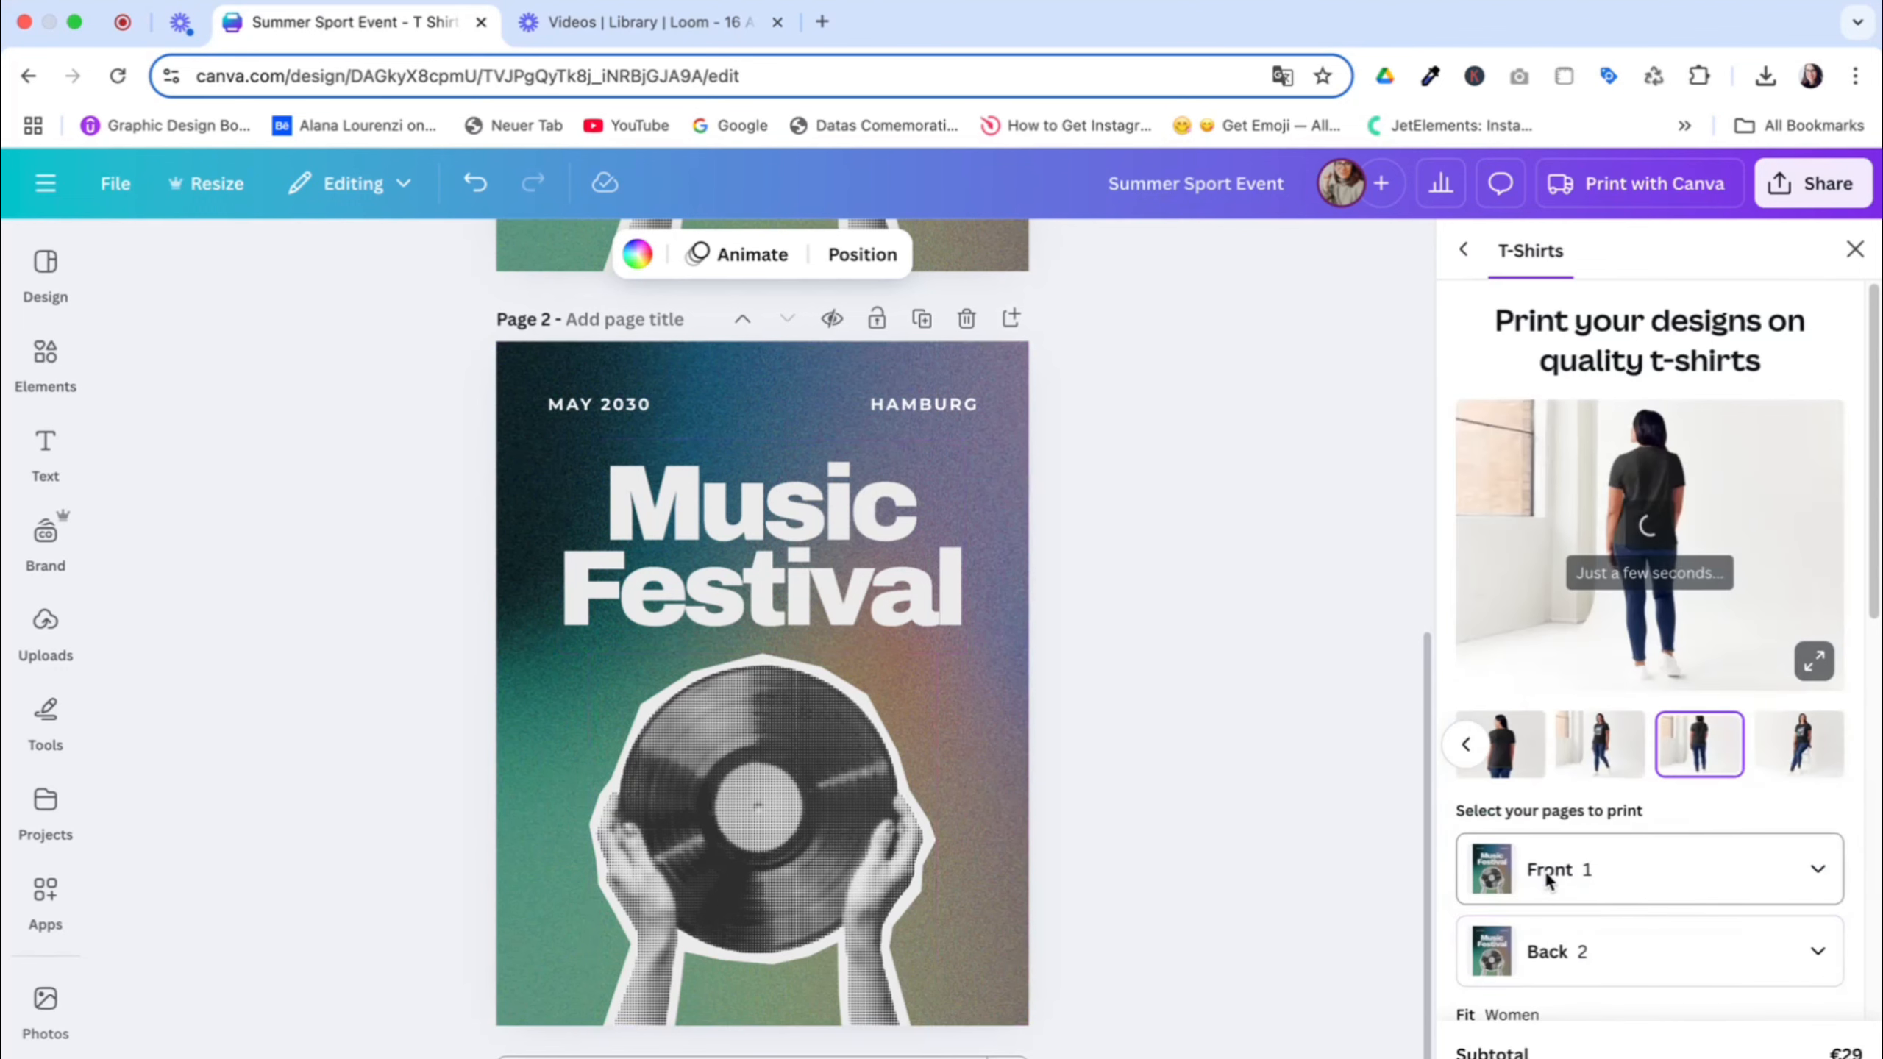
Enlarge the T-shirt mockup and view the design on the model's front and back
left_click(1814, 660)
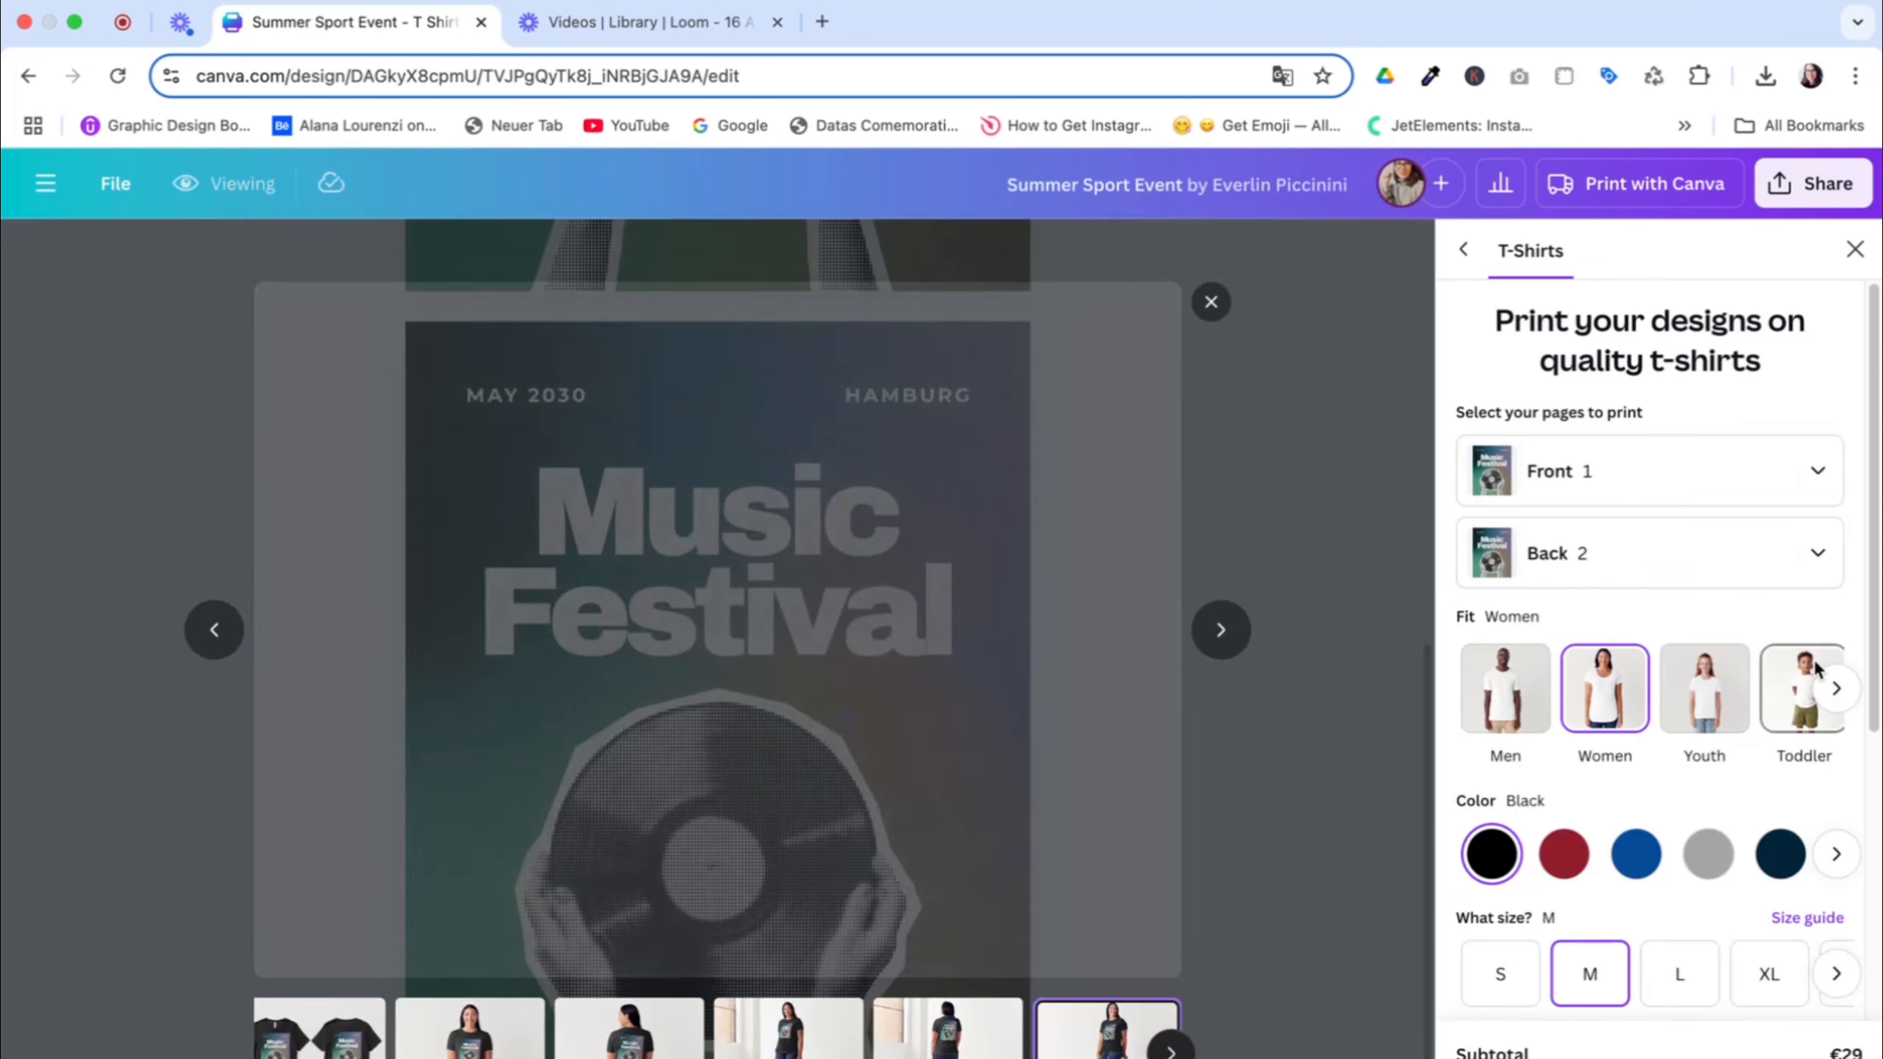
left_click(507, 1047)
left_click(584, 1052)
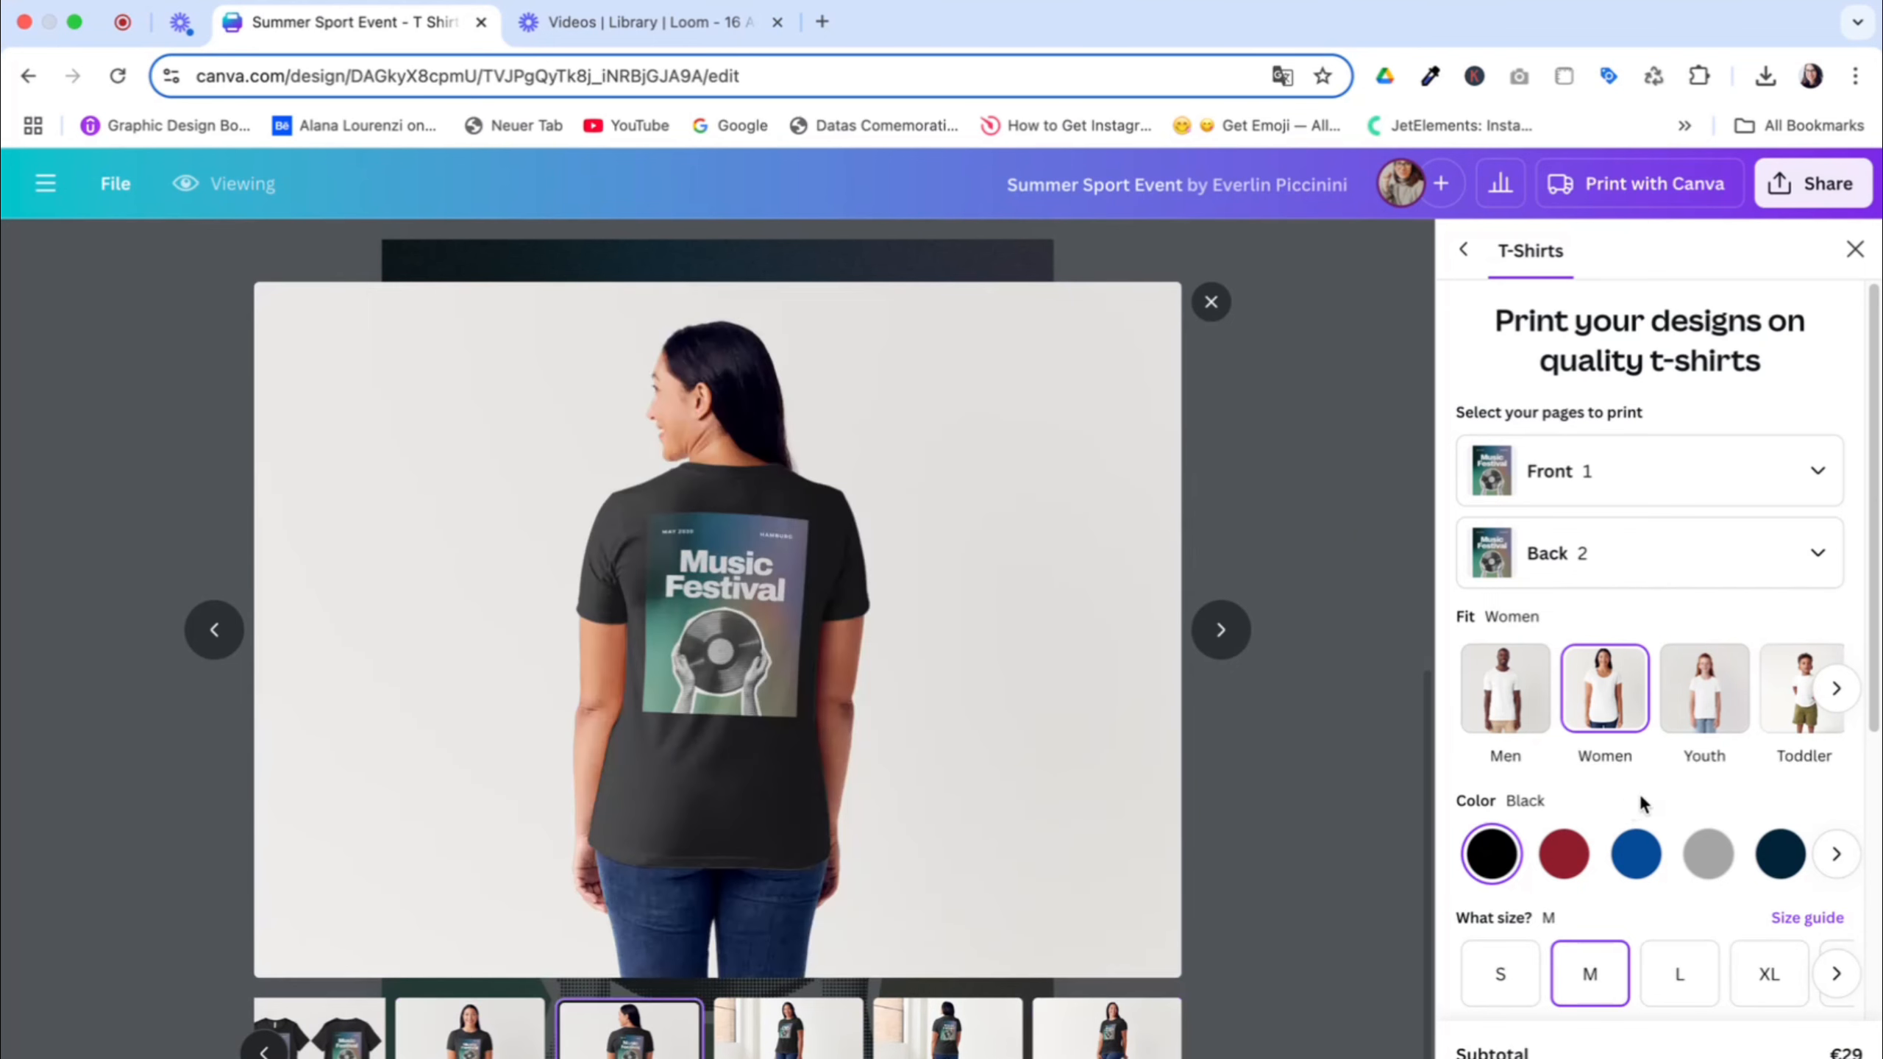
Check the T-shirt quantity and price options, and close the print preview to return to the design
scroll(1638, 794, "down", 5)
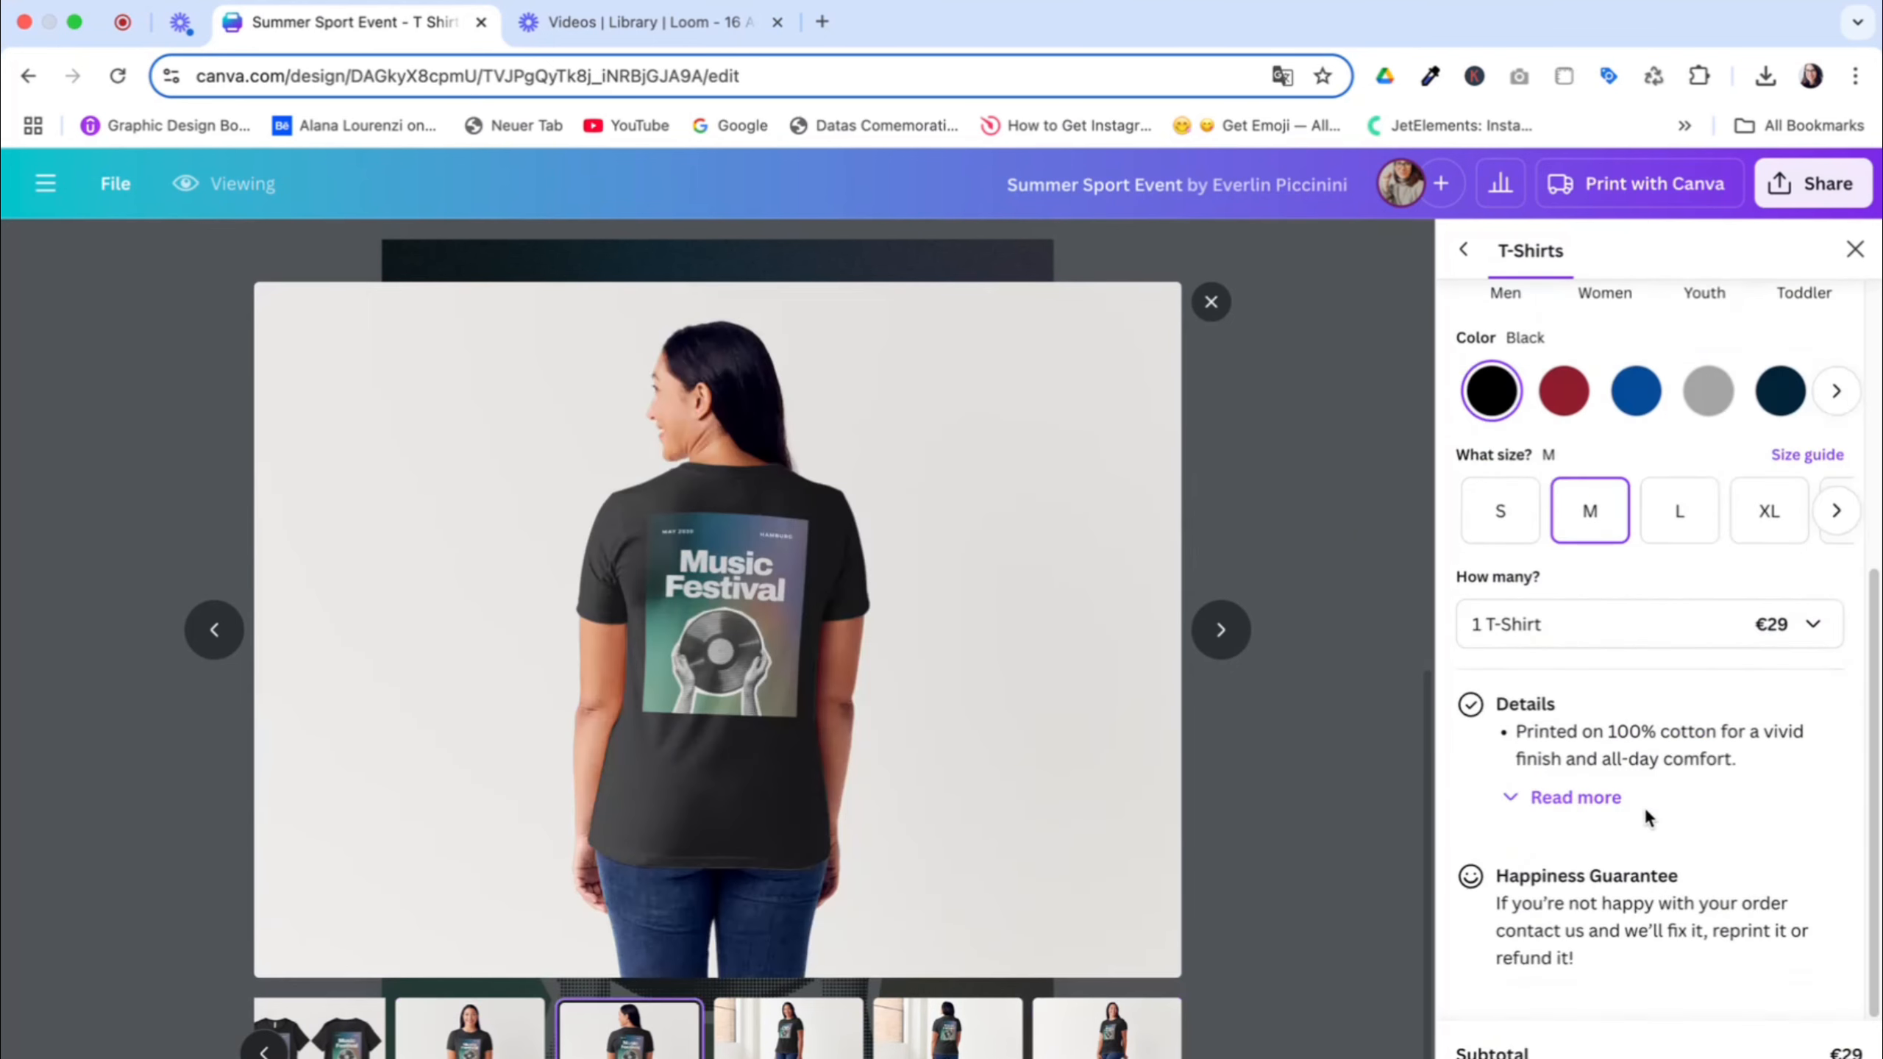
left_click(1500, 624)
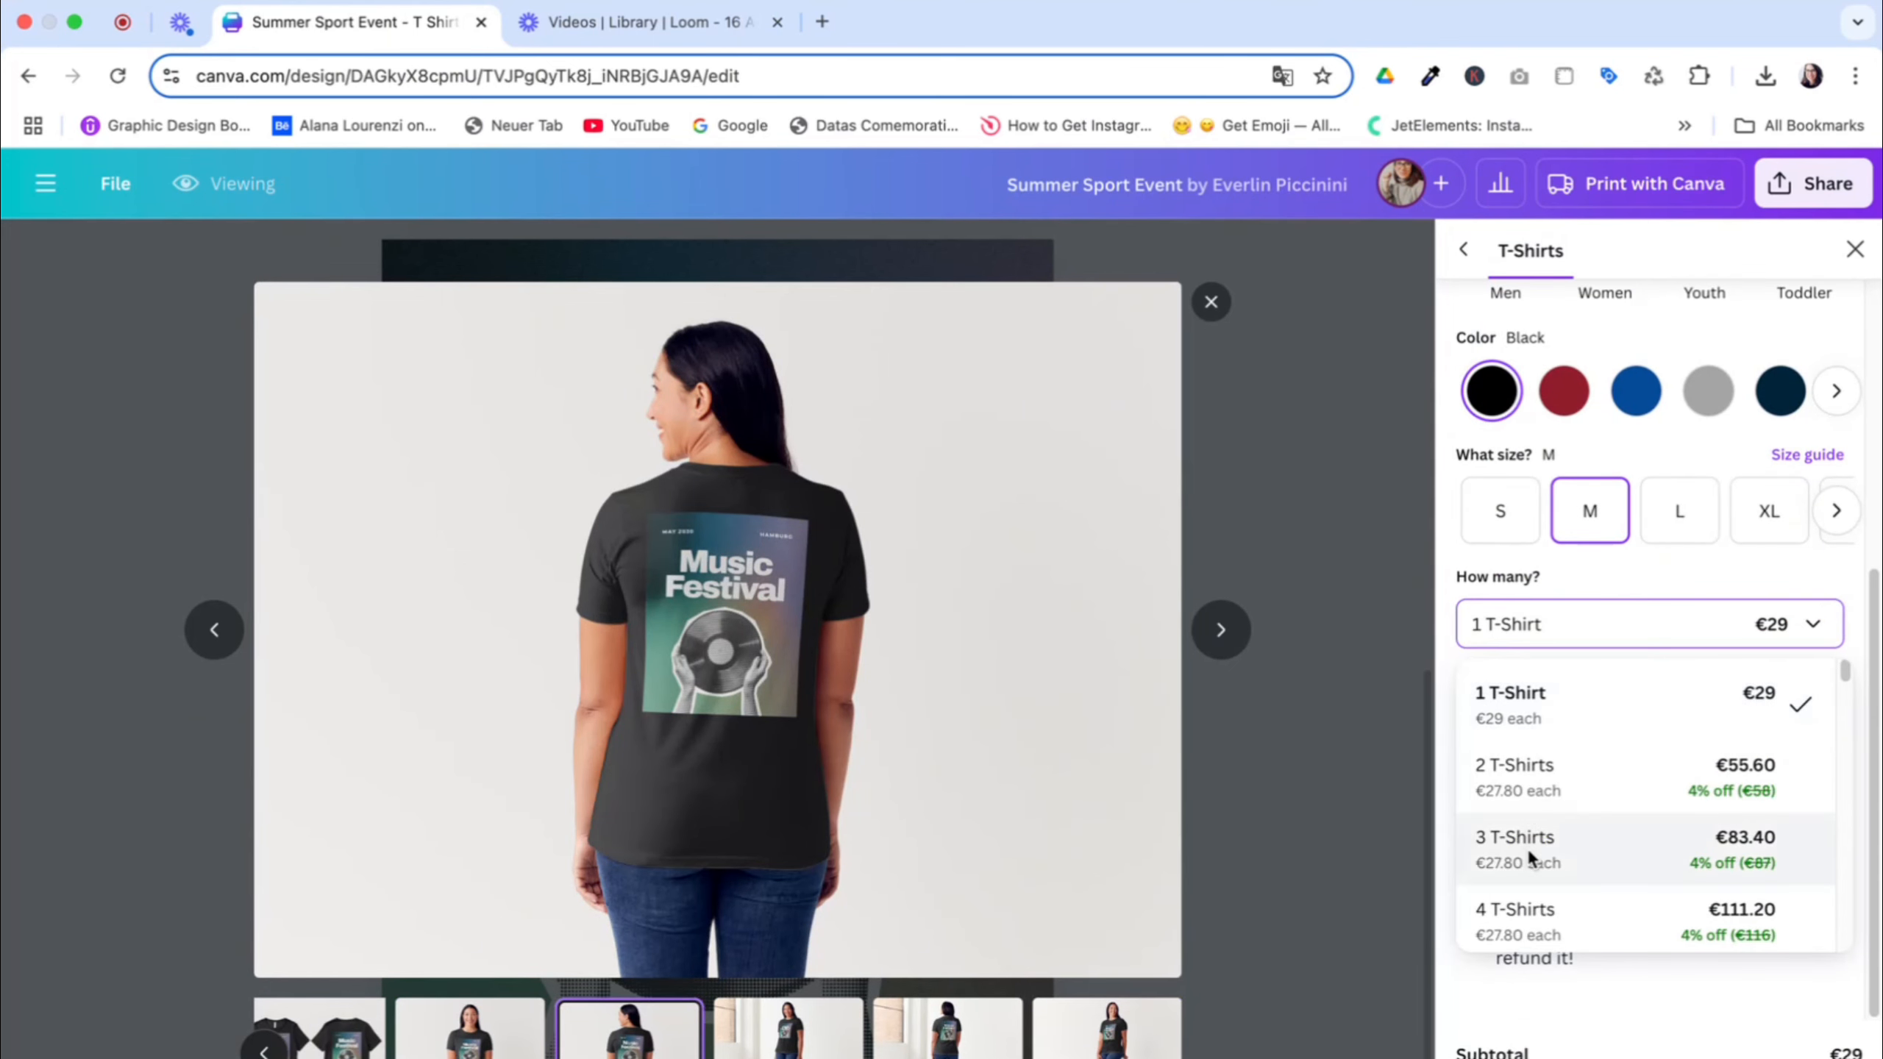
left_click(1636, 981)
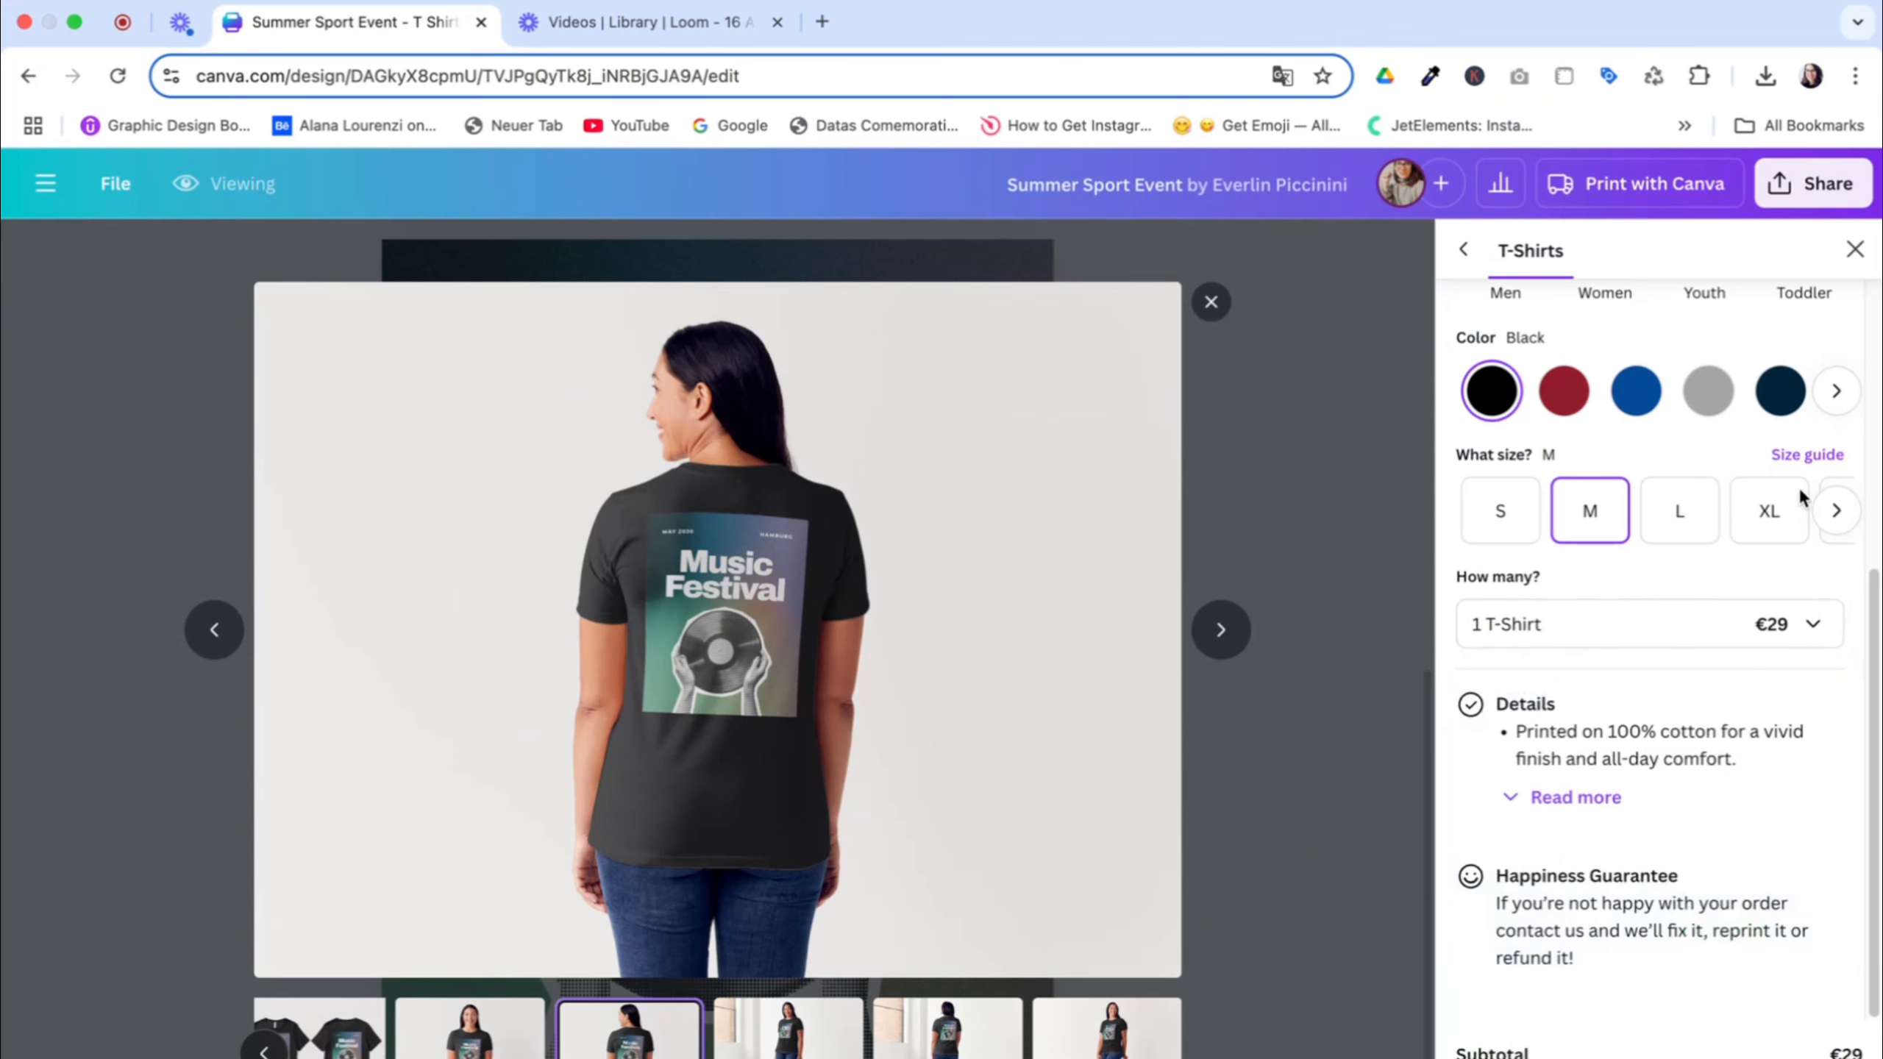
left_click(1280, 388)
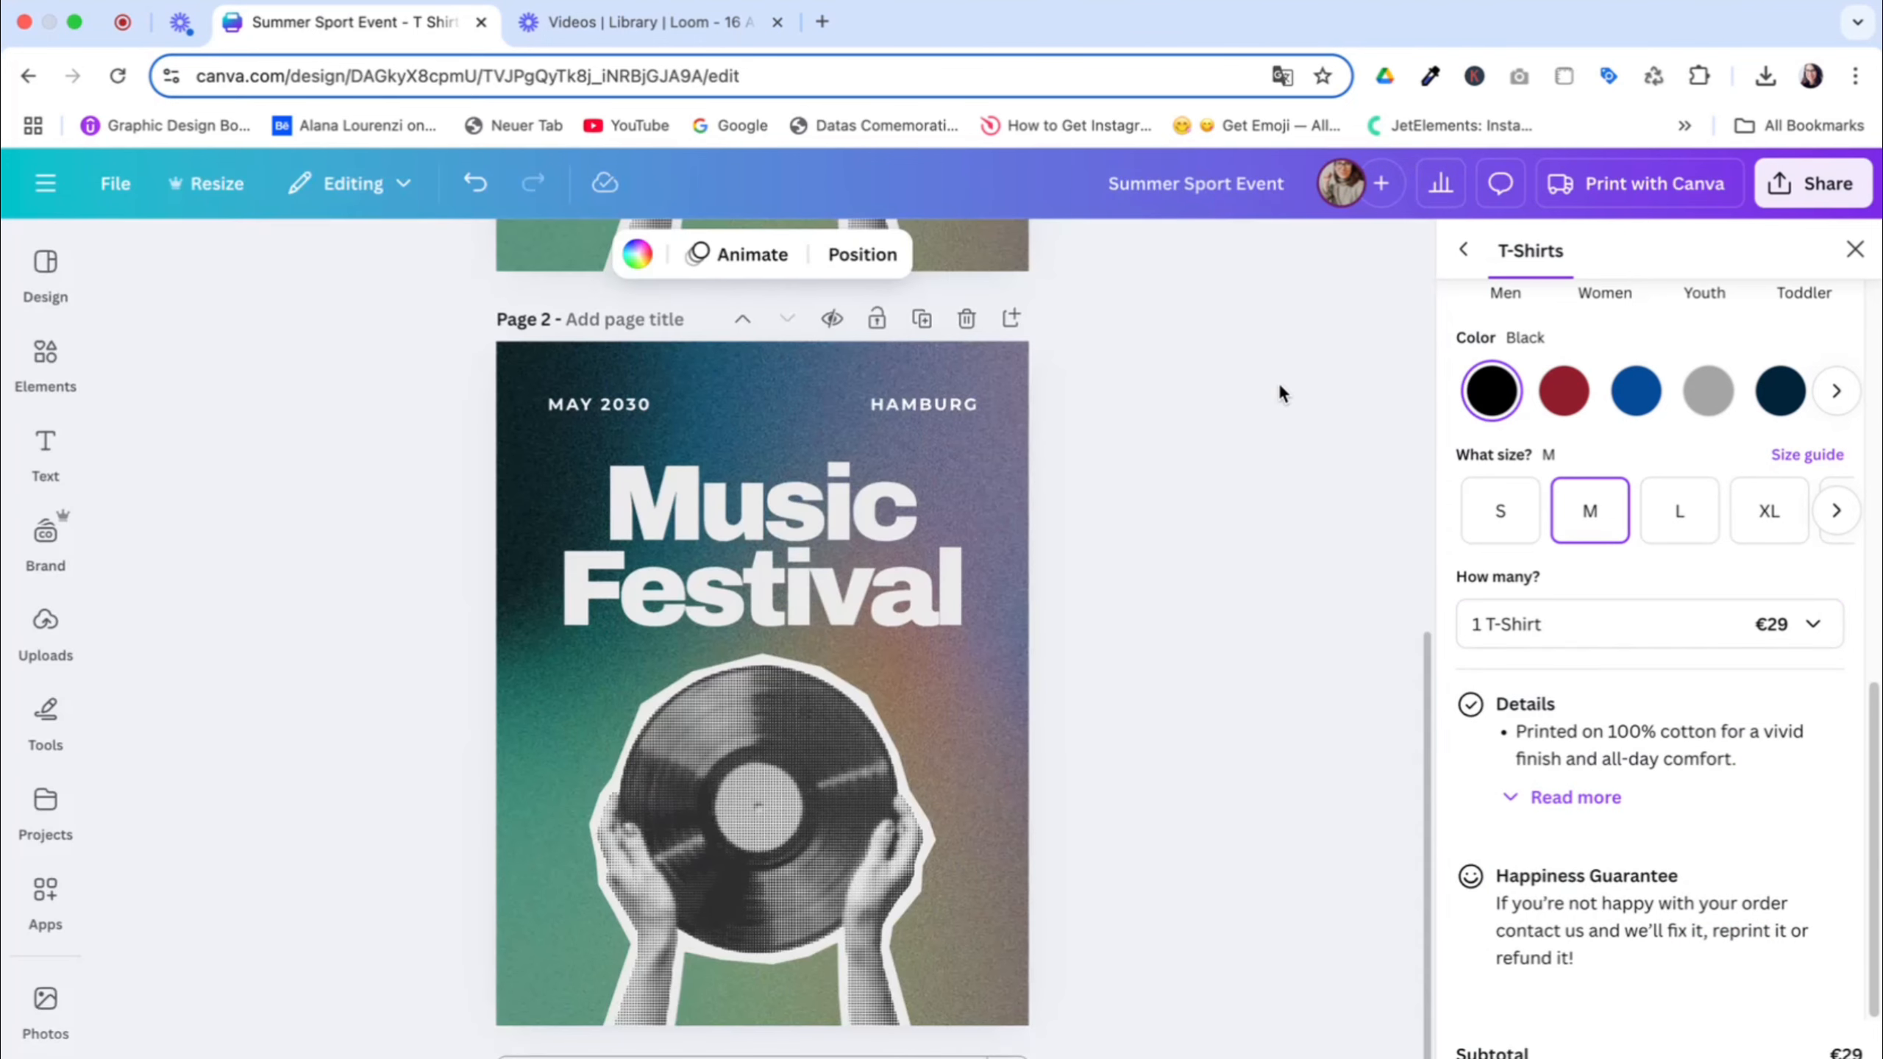
left_click(1846, 256)
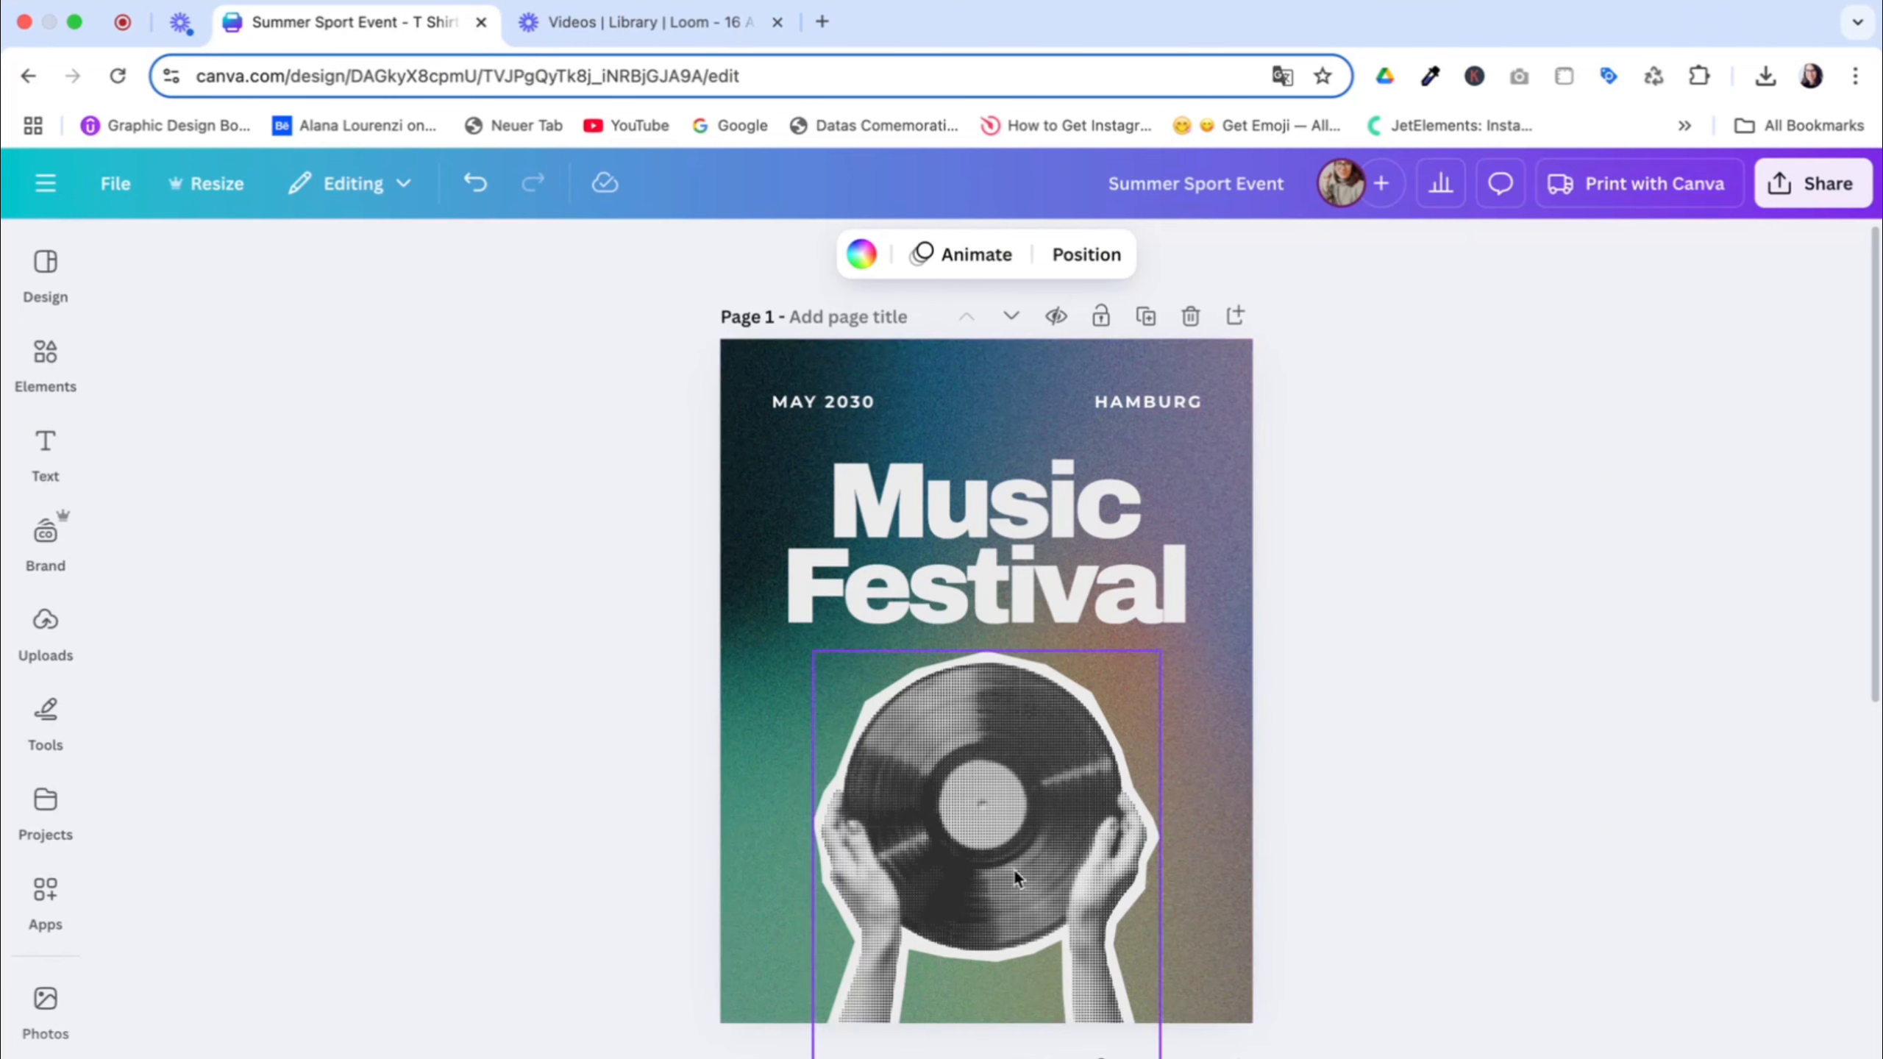
Check the PNG download options for the design, close them, and look over both pages
left_click(1828, 181)
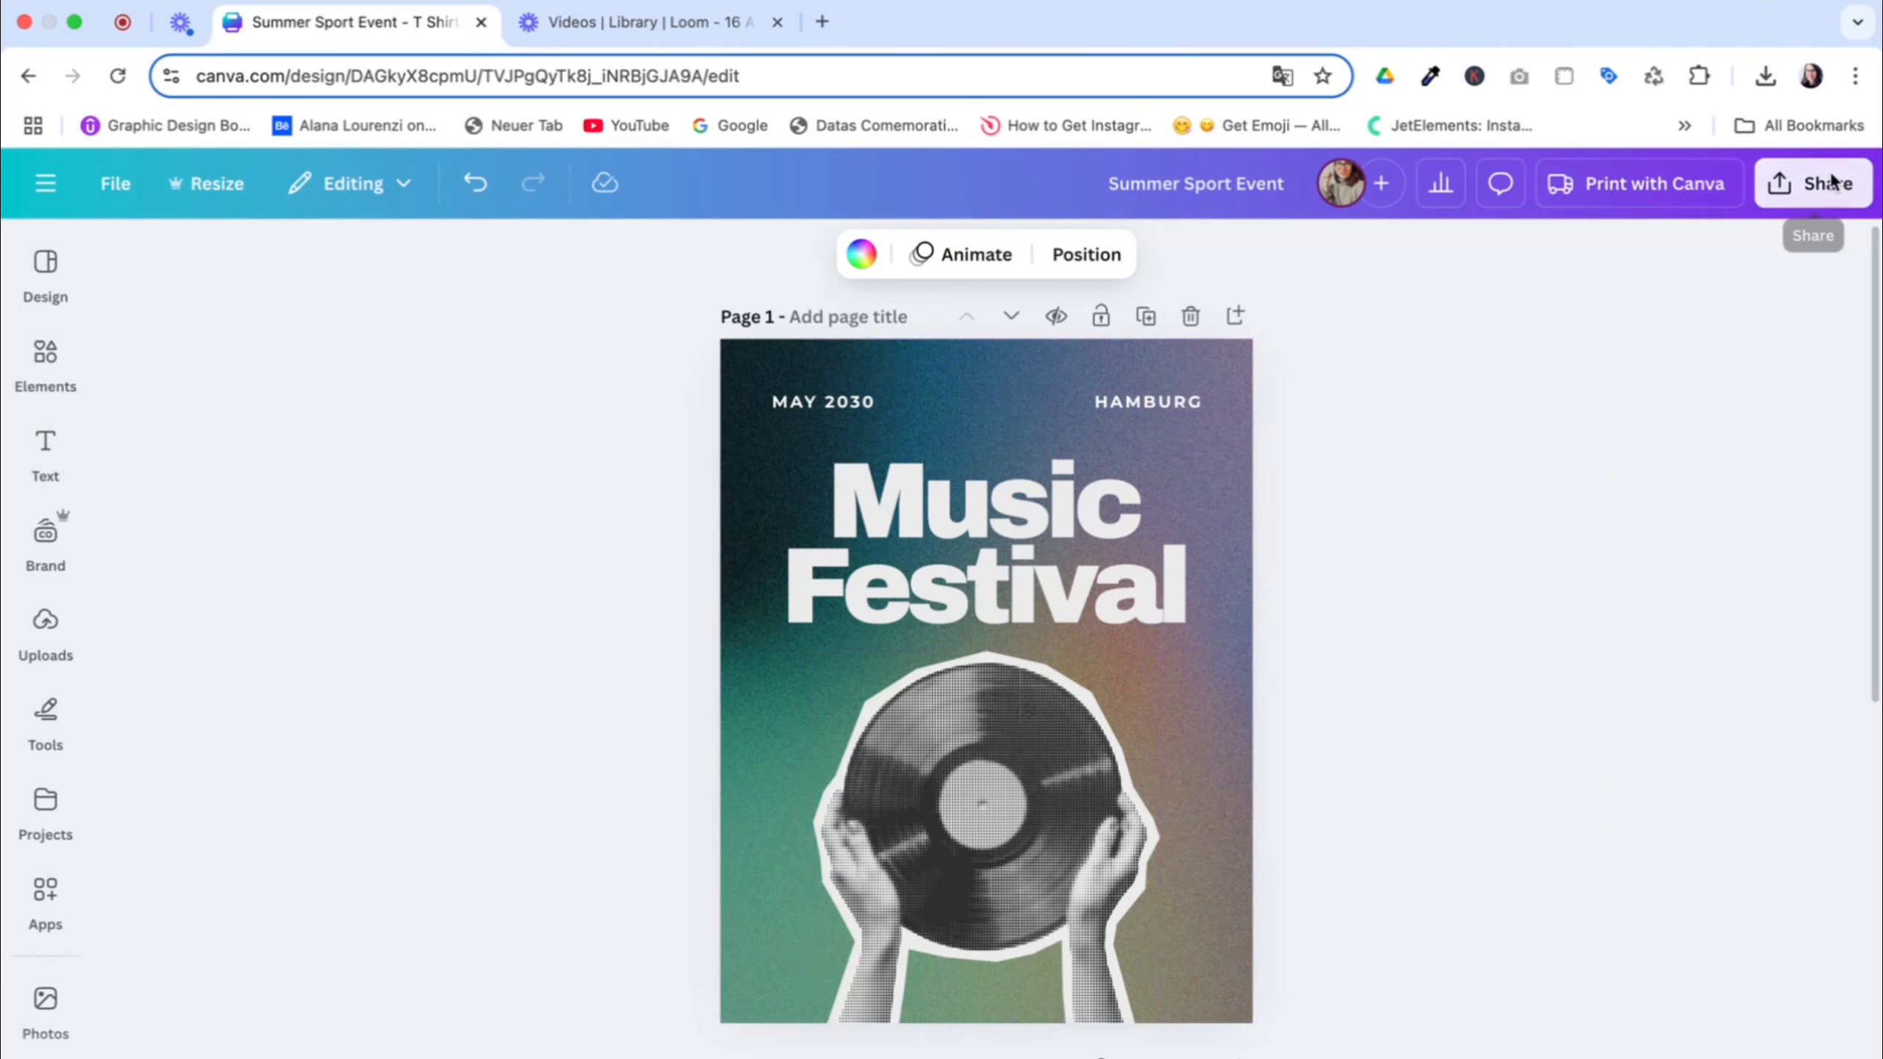
left_click(1429, 701)
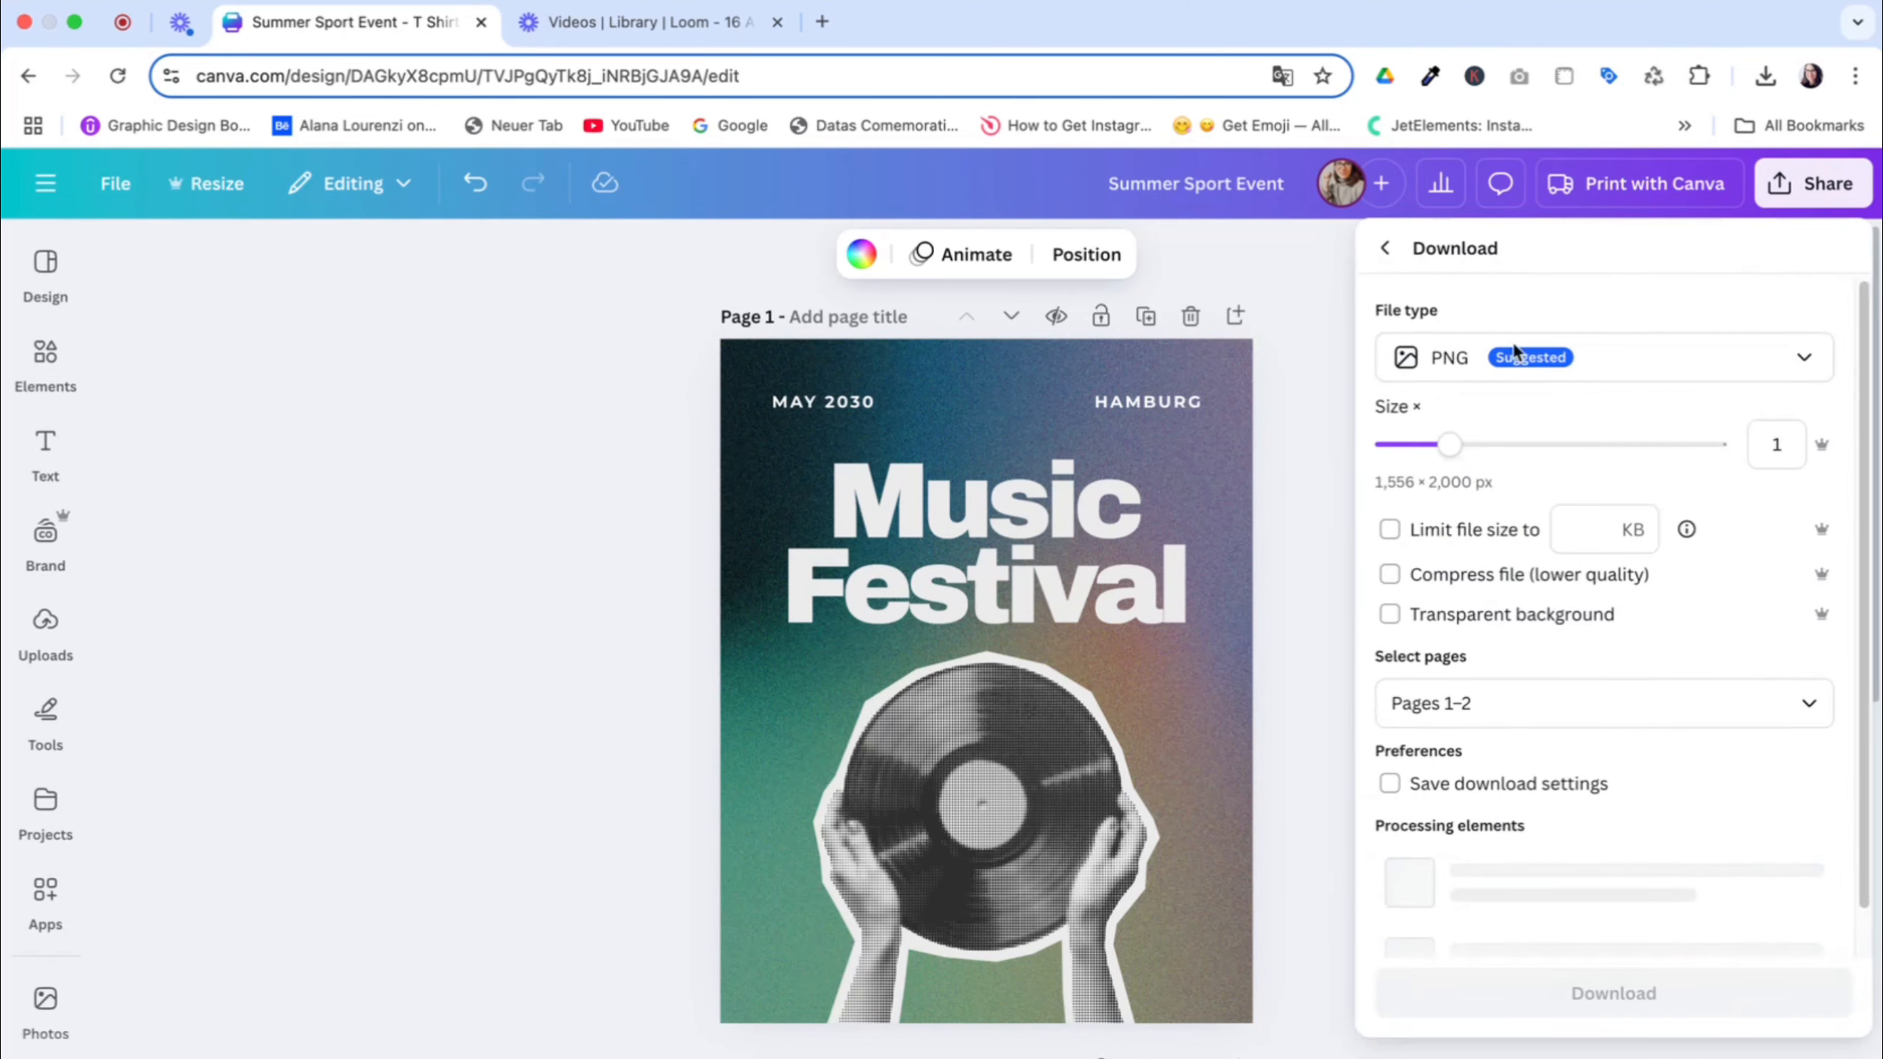
left_click(1324, 487)
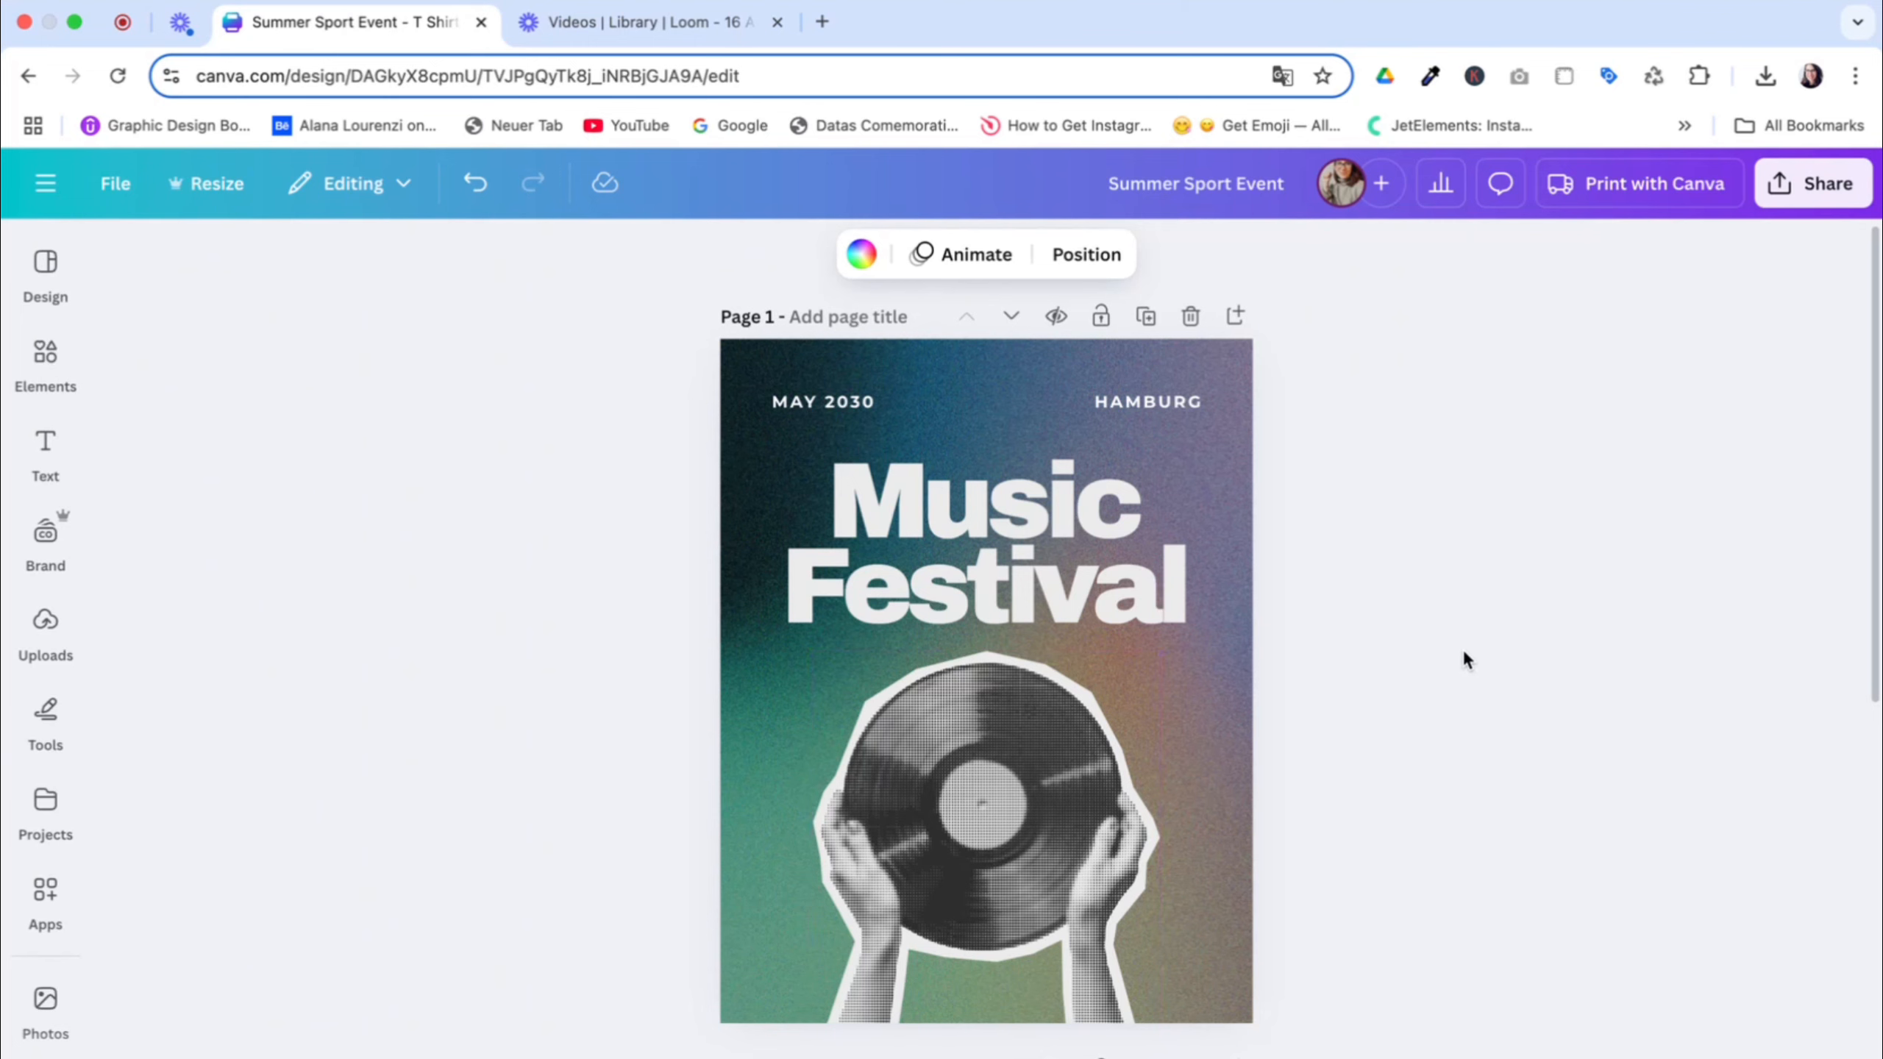
scroll(1464, 658, "down", 10)
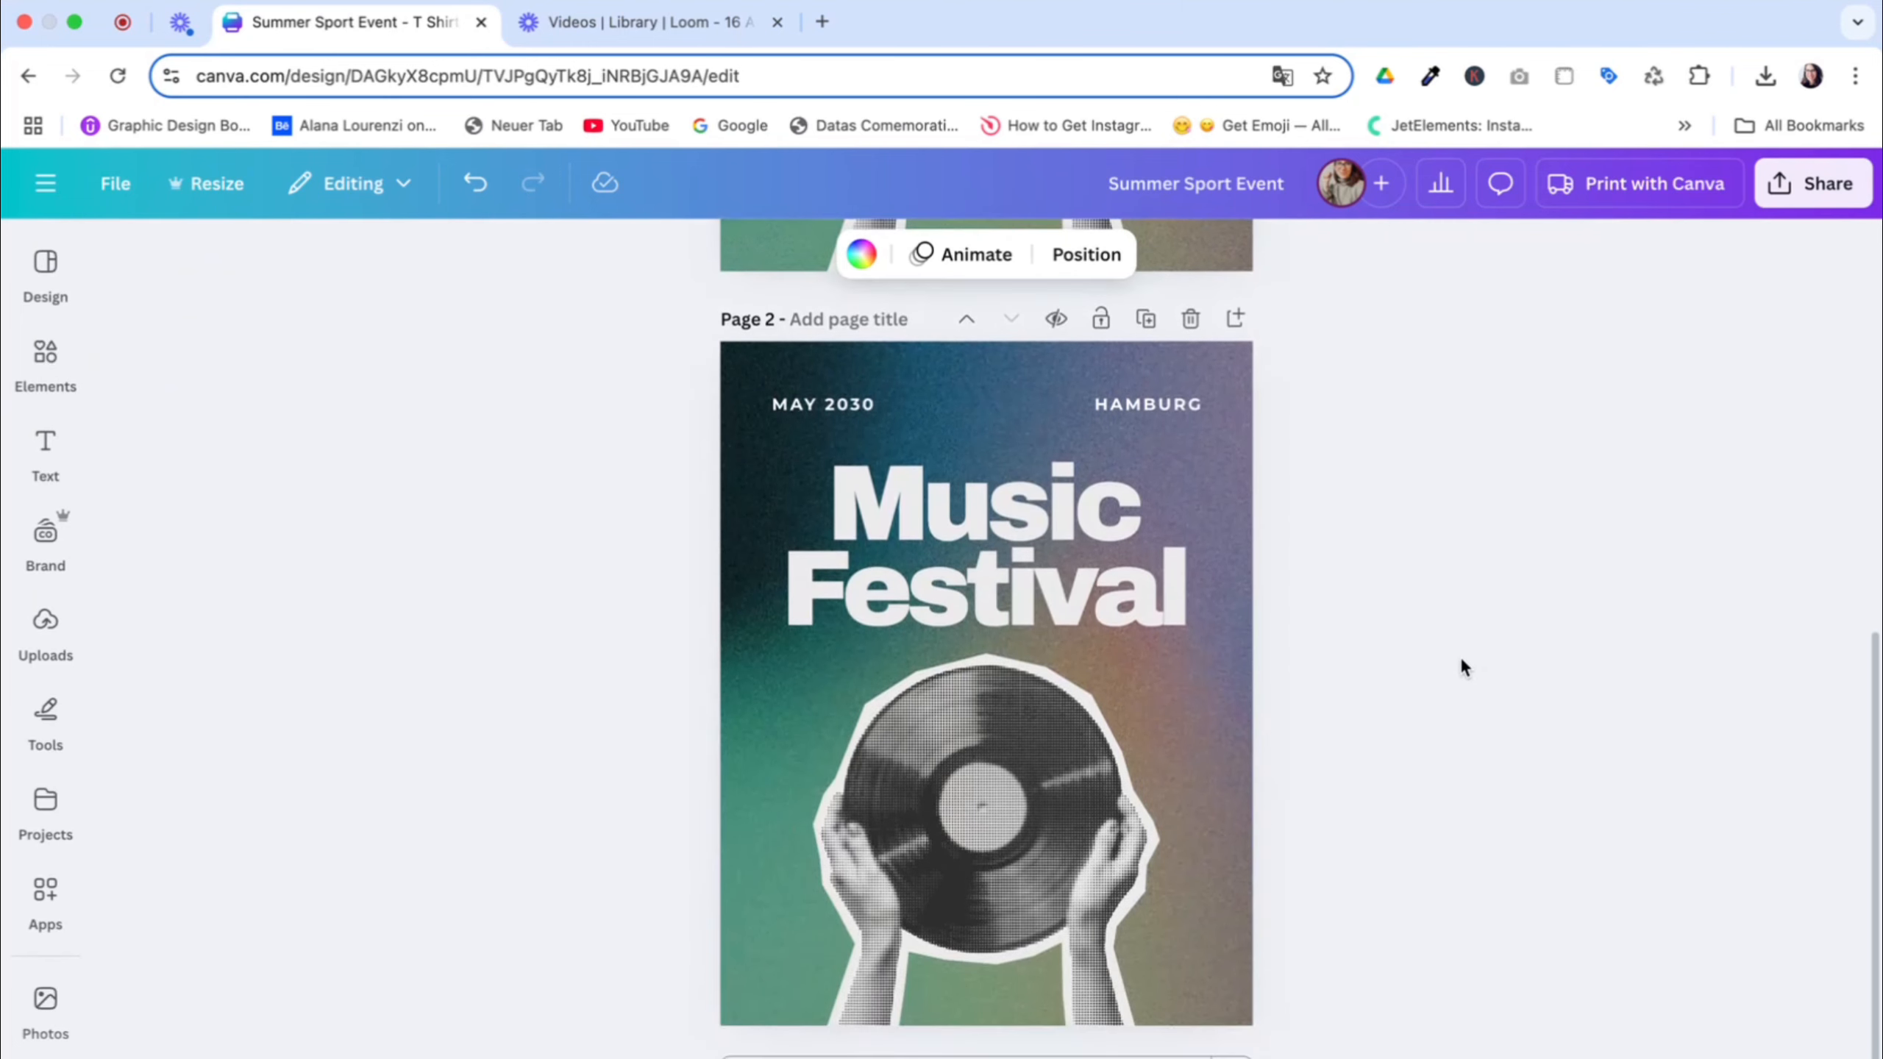
scroll(1459, 655, "up", 10)
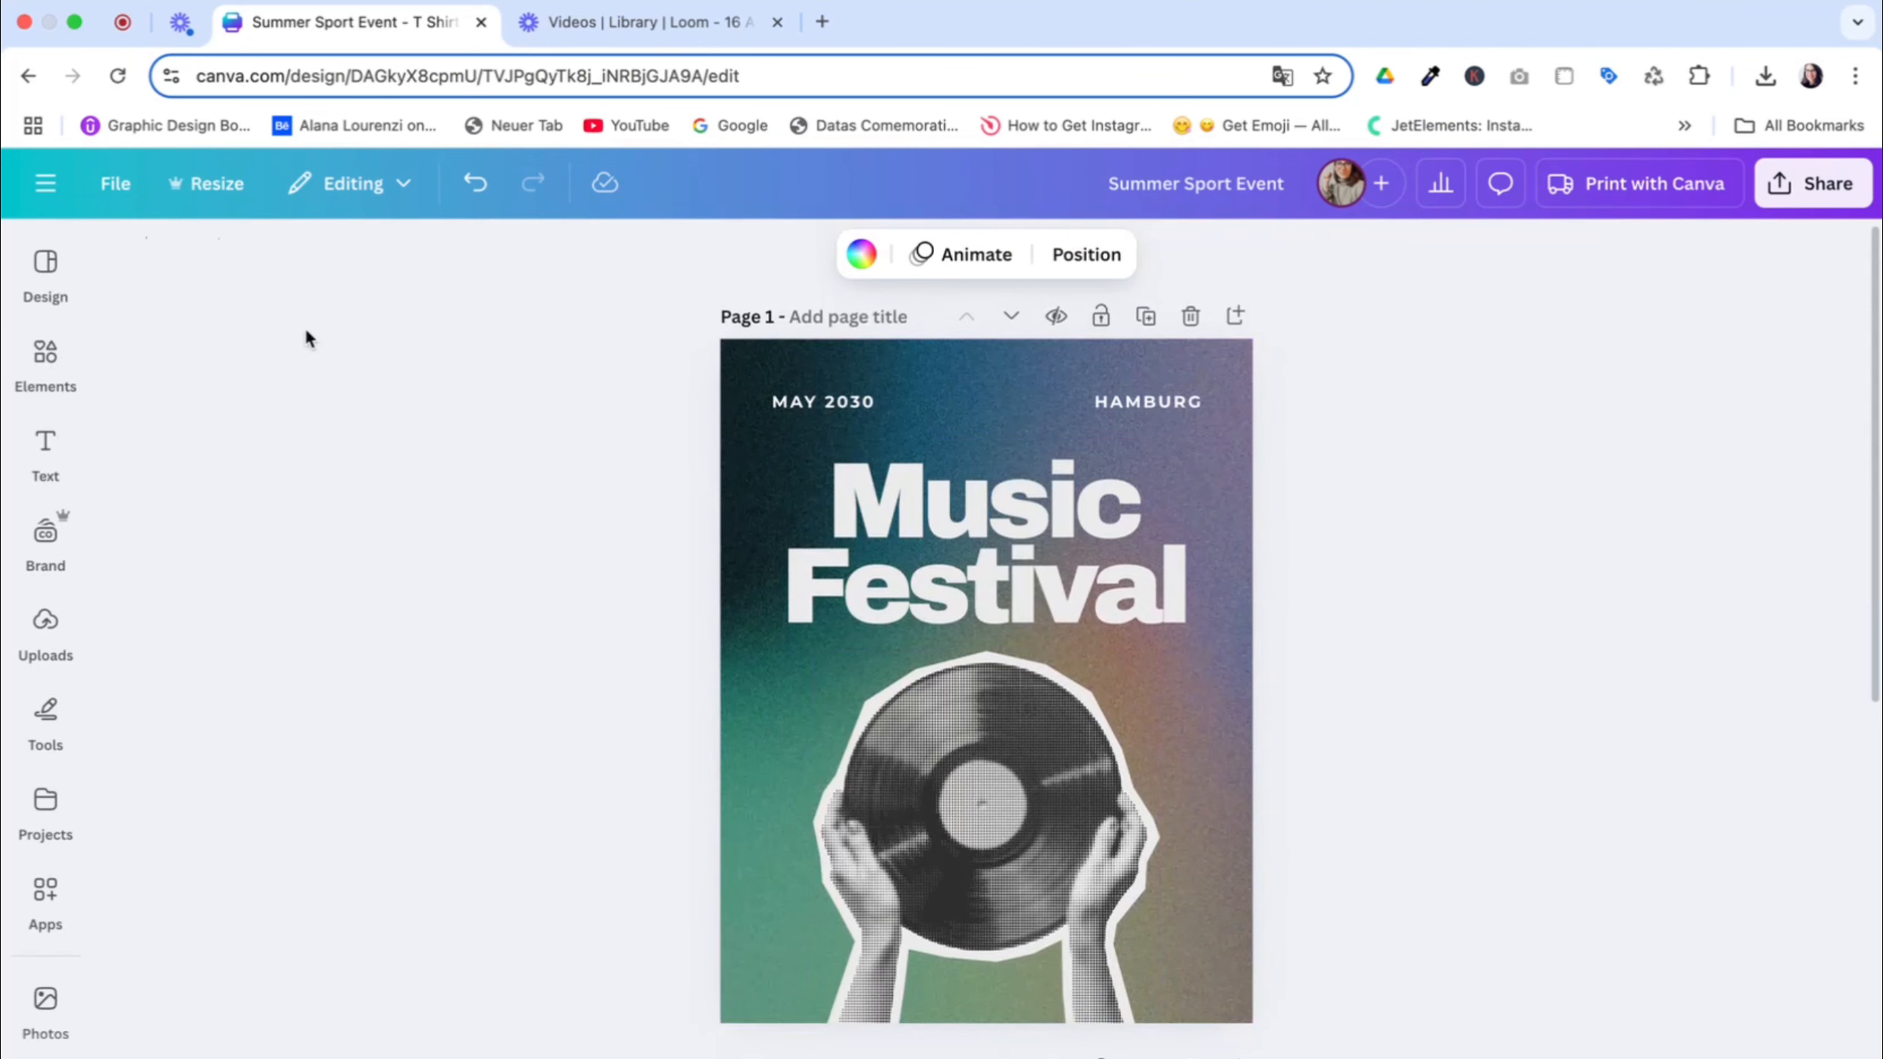
Browse the T-shirt templates similar to the Pasta Lover template for other design ideas
left_click(45, 267)
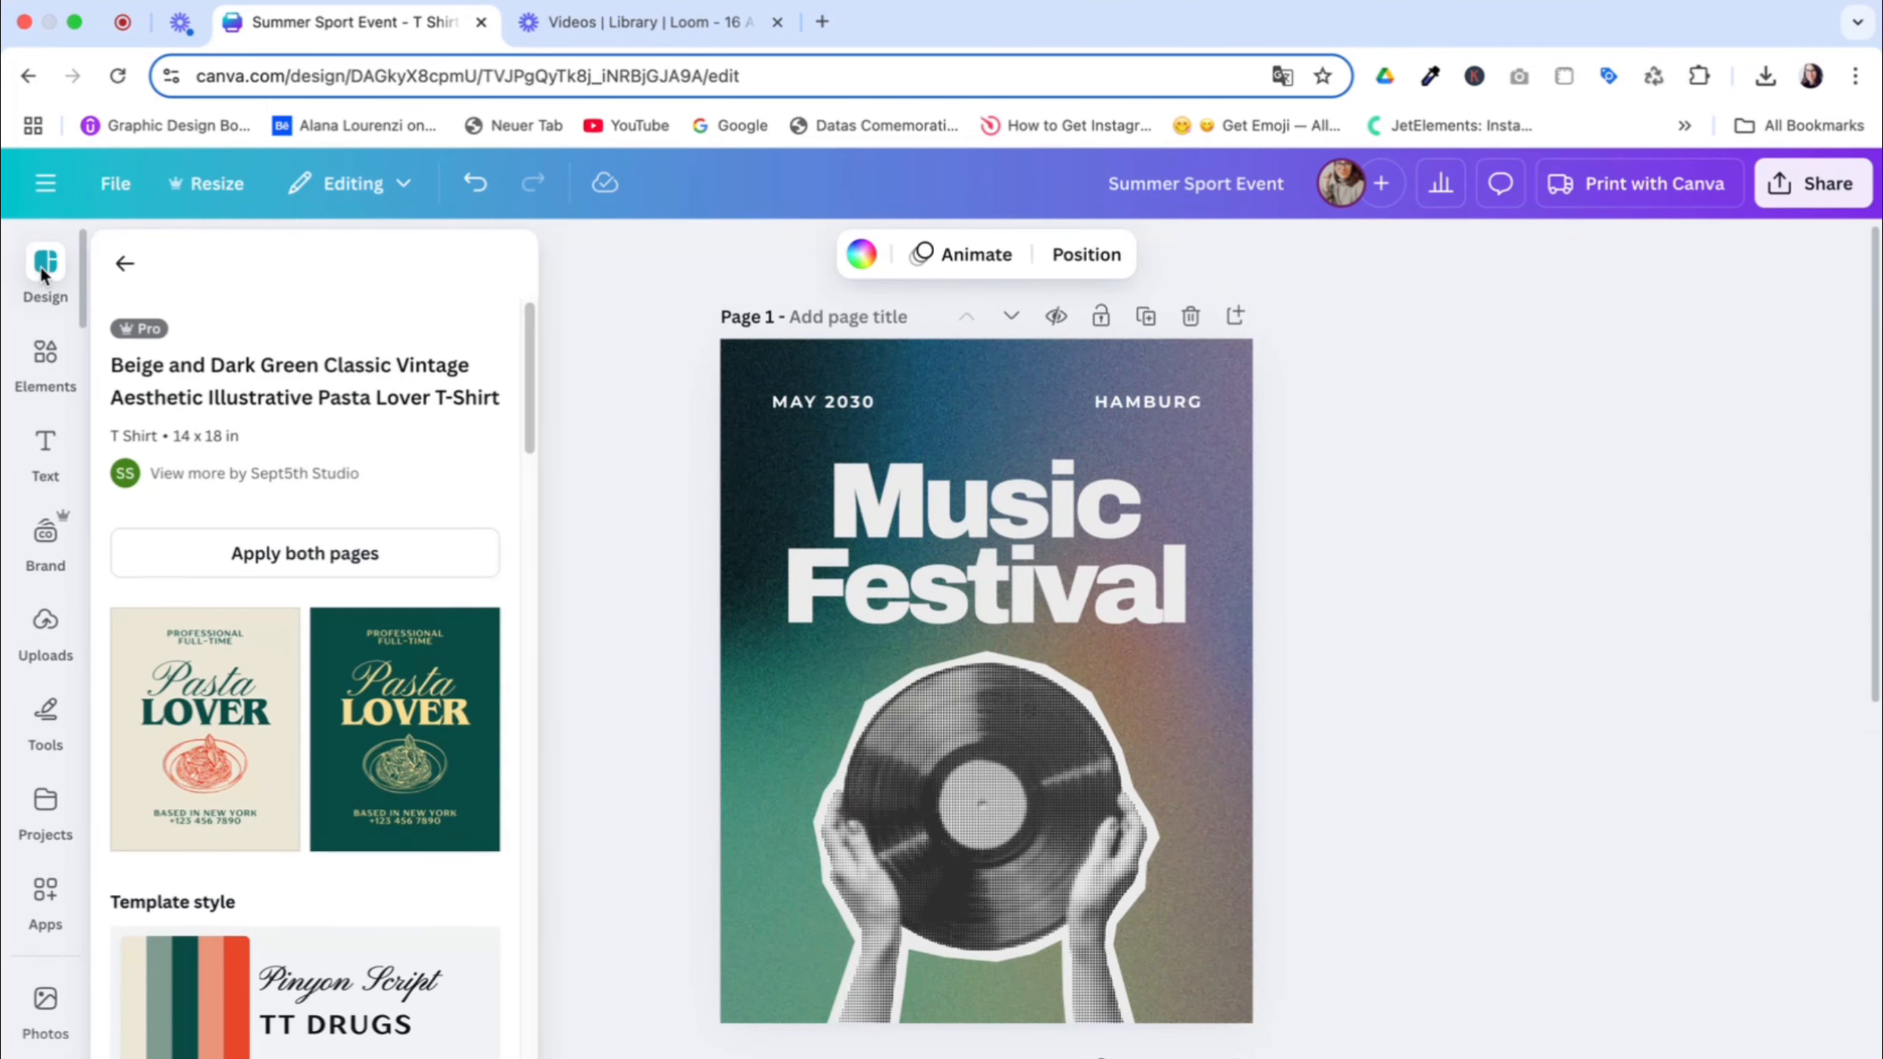
scroll(406, 675, "down", 10)
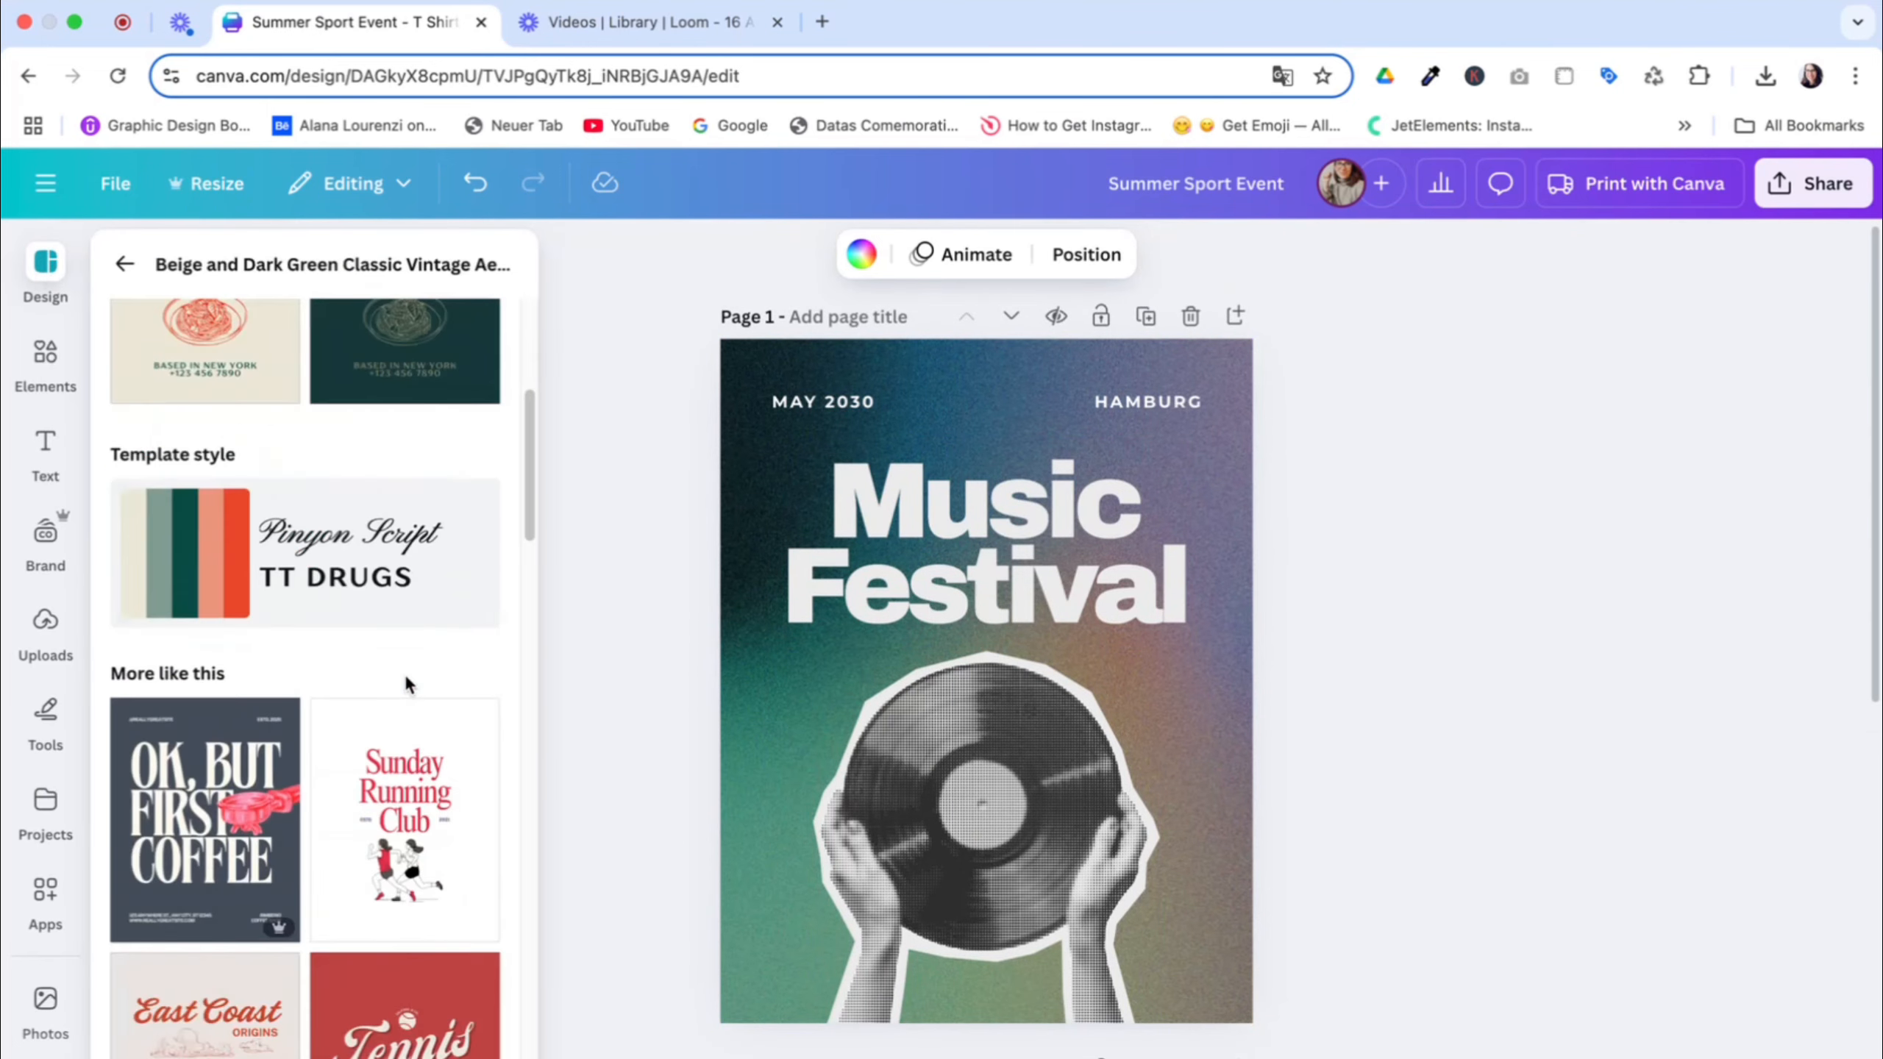
scroll(406, 674, "down", 15)
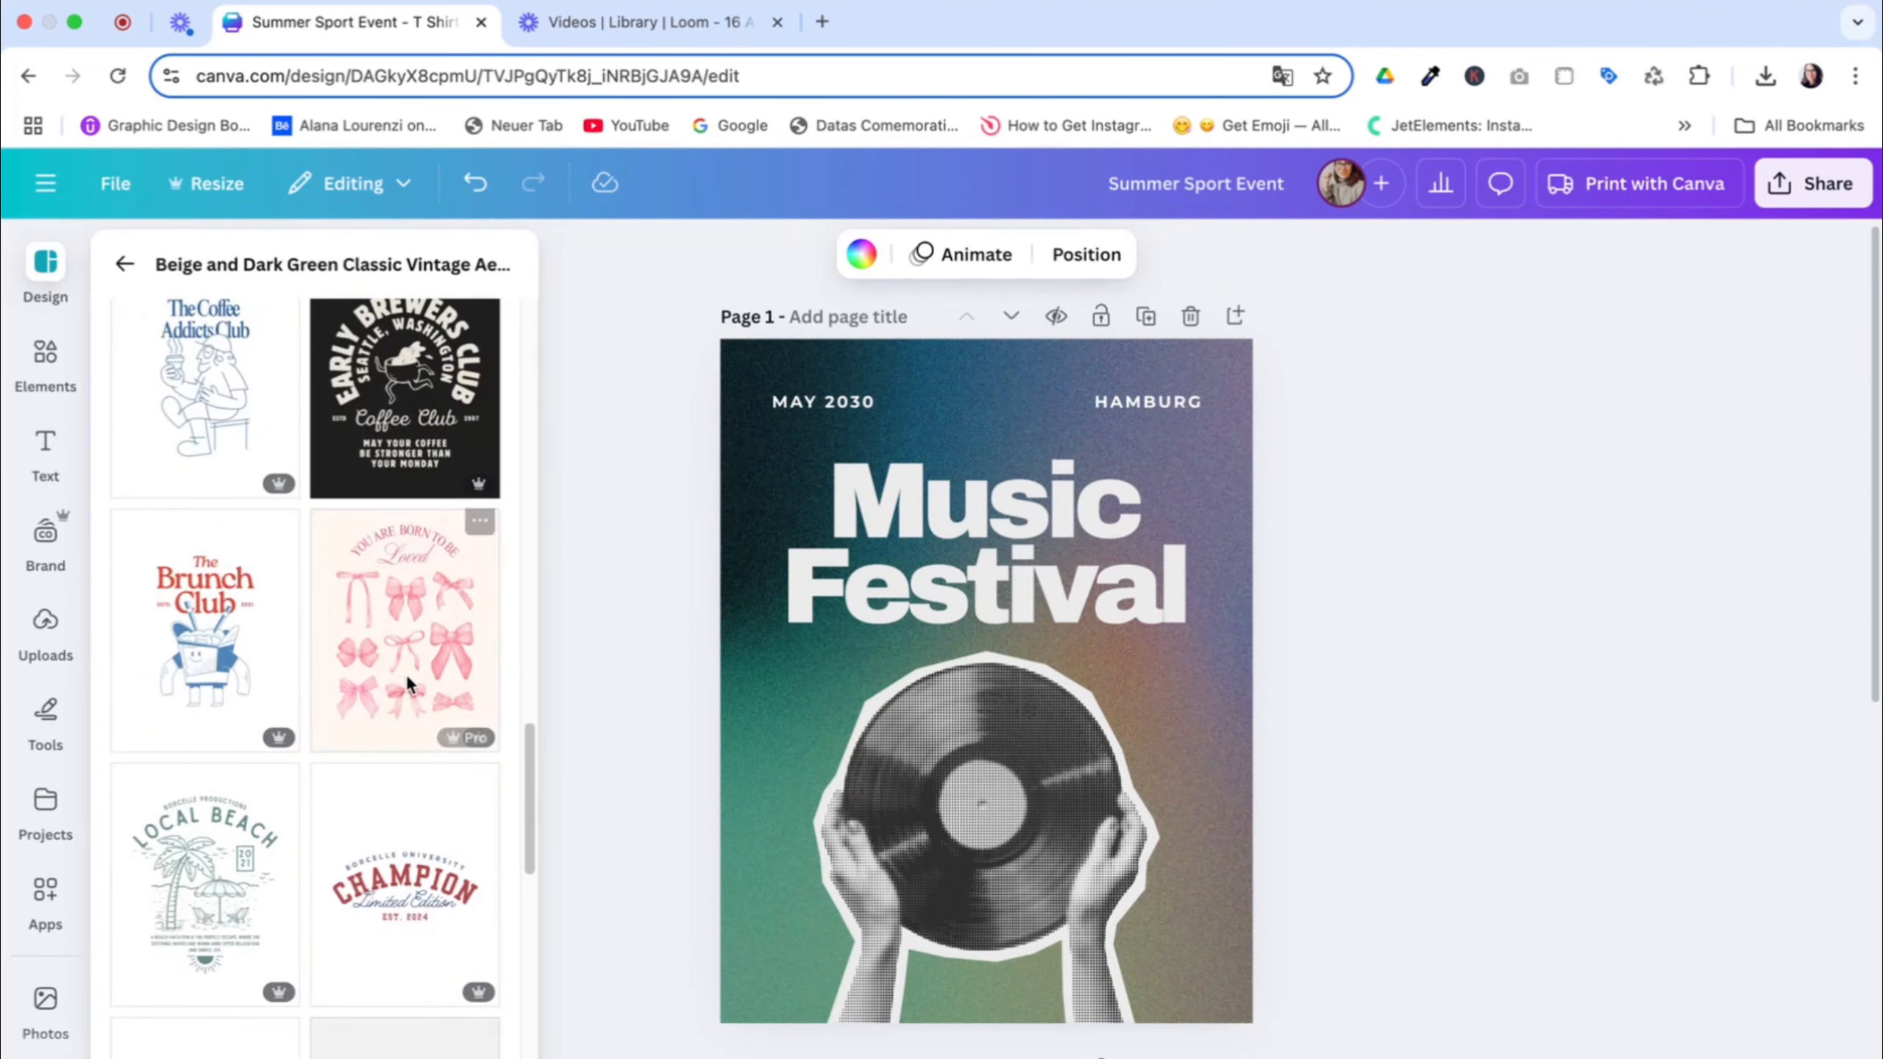
scroll(406, 675, "down", 4)
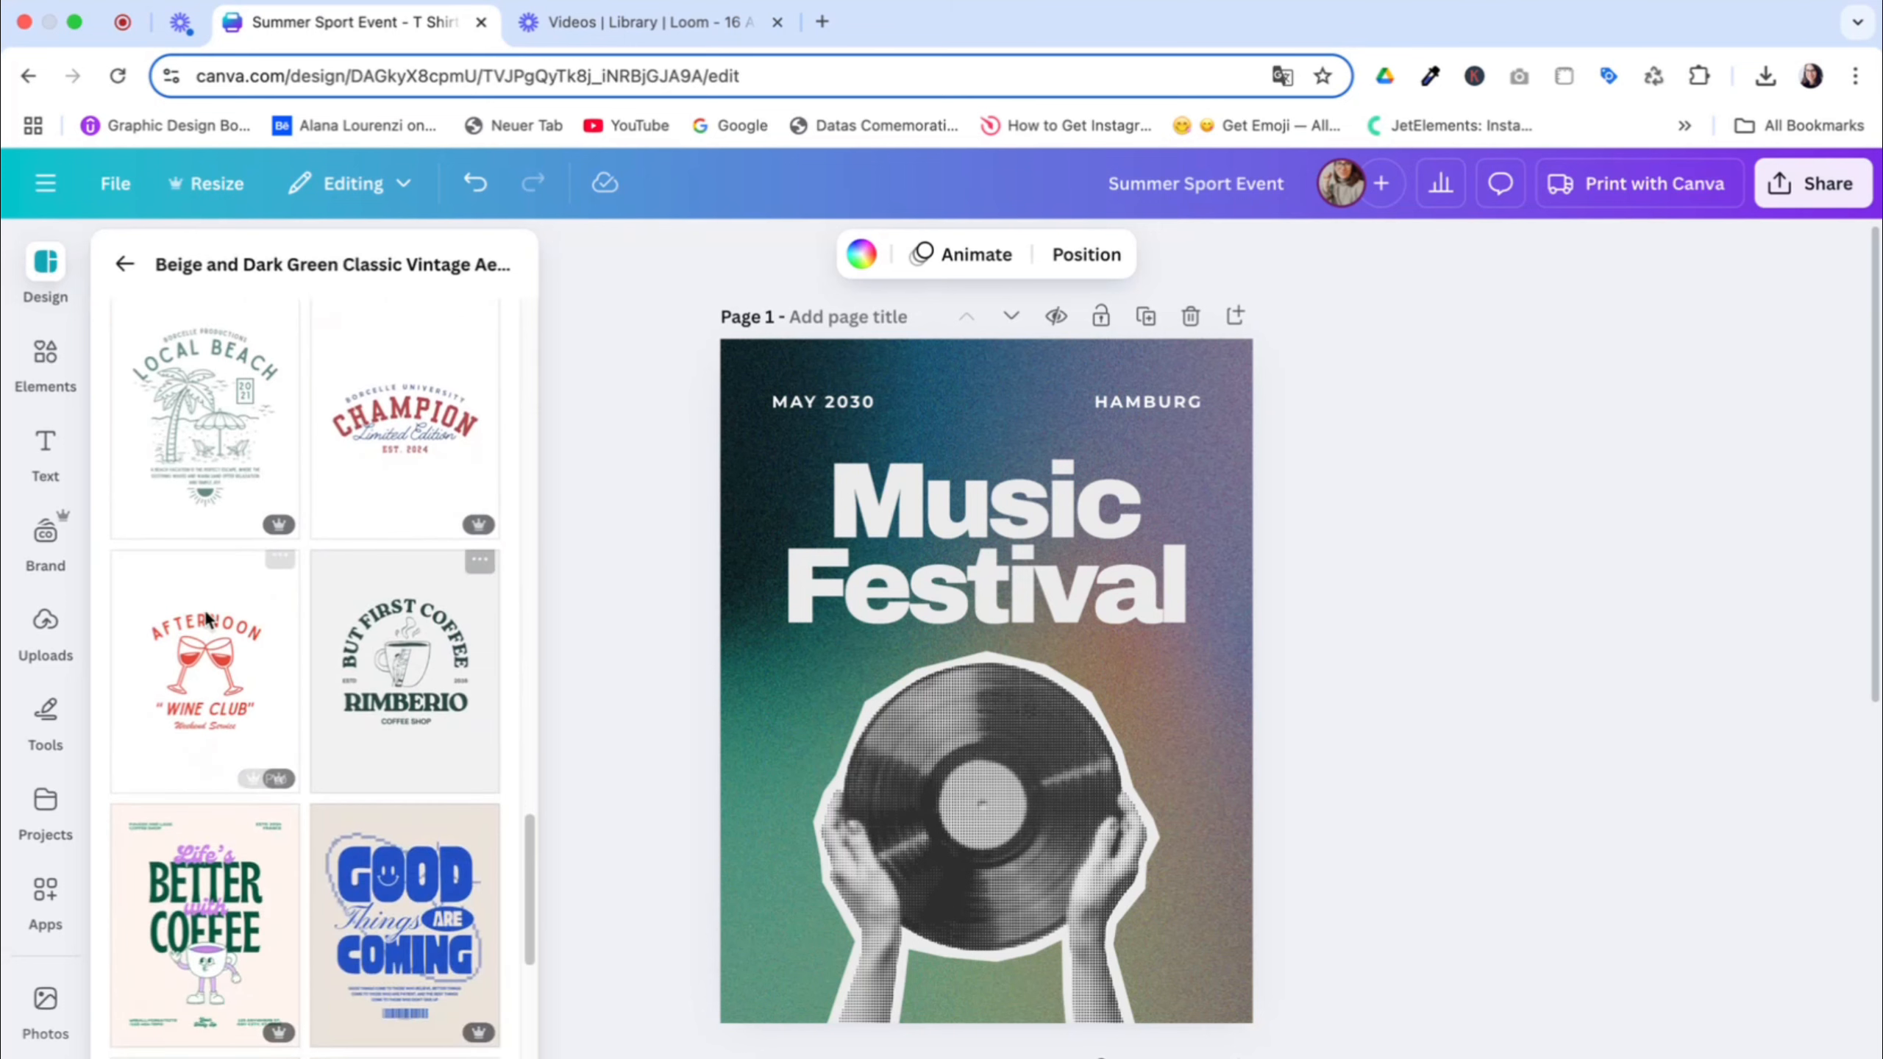